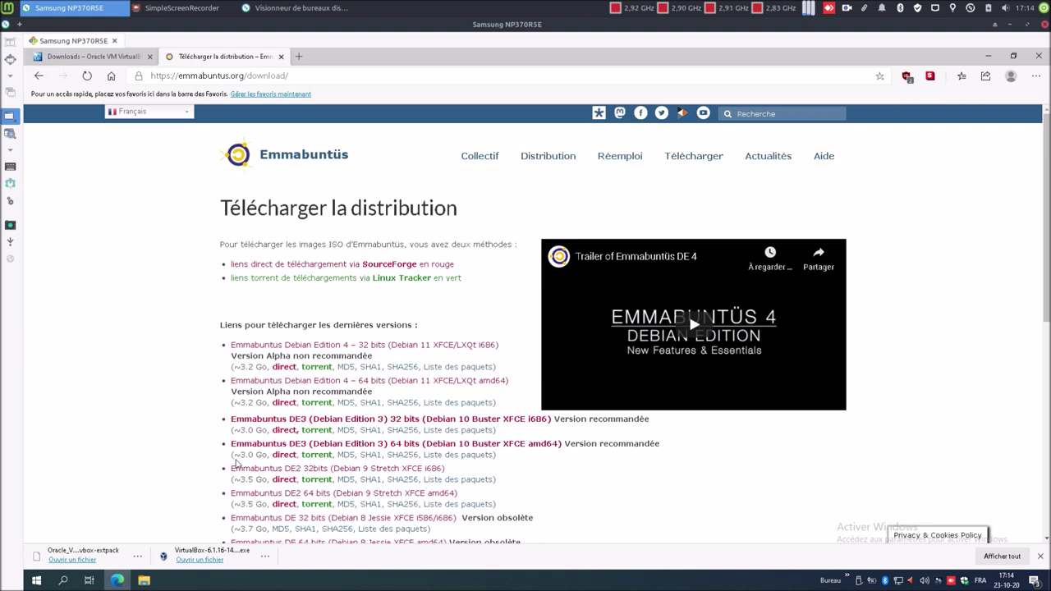
- Start the direct download of the DE3 64-bit Emmabuntüs ISO, allowing the non-secure SourceForge page
{"action": "left_click", "coordinate": [281, 457]}
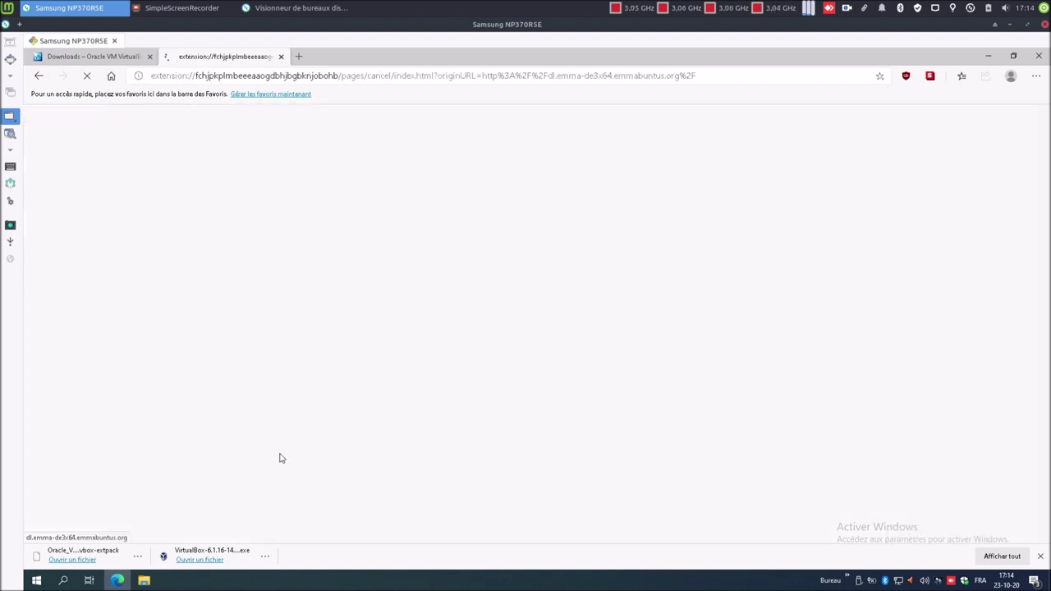
{"action": "left_click", "coordinate": [428, 439]}
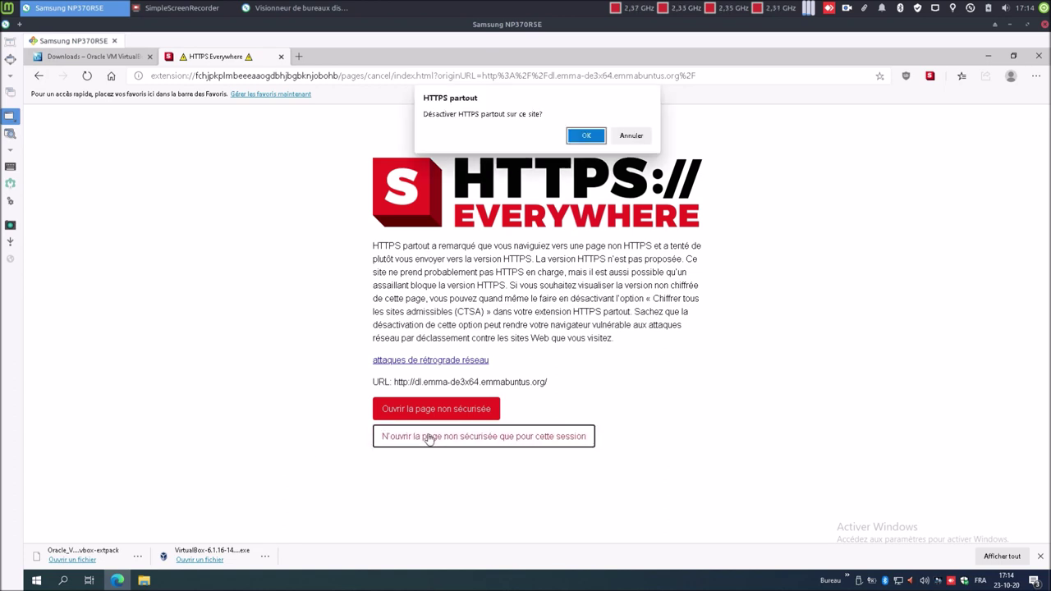
{"action": "left_click", "coordinate": [599, 140]}
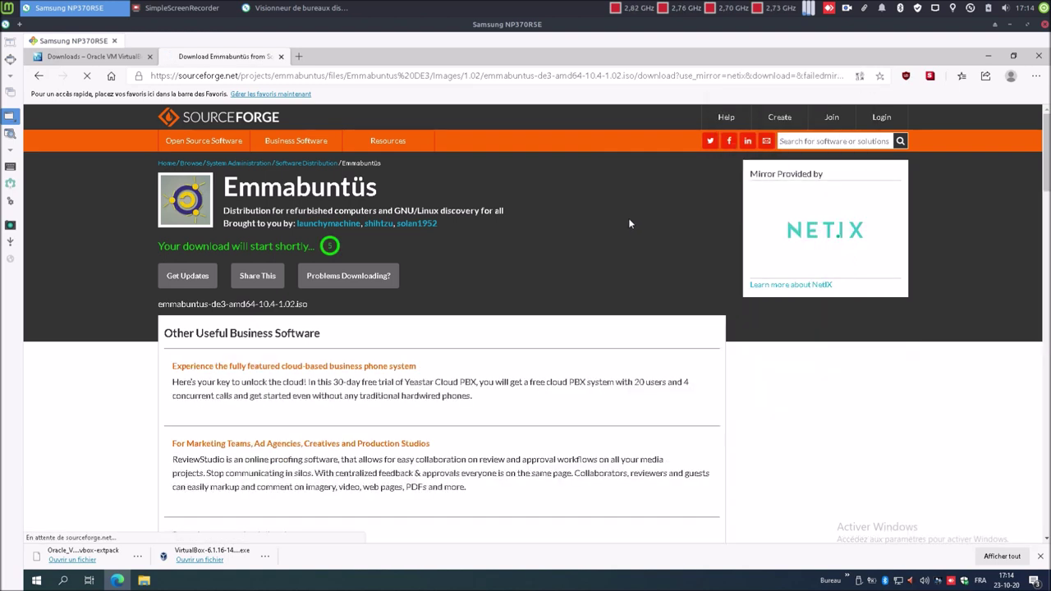
- Re-download the ISO via the direct link, cancel the duplicate copy, and show all downloads
{"action": "left_click", "coordinate": [367, 279]}
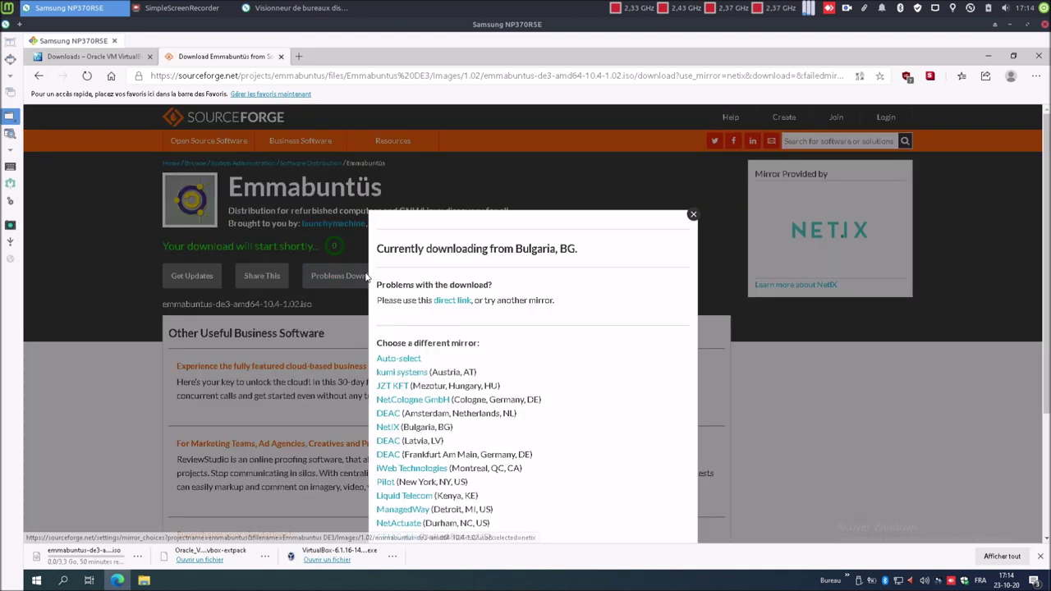
{"action": "left_click", "coordinate": [454, 300]}
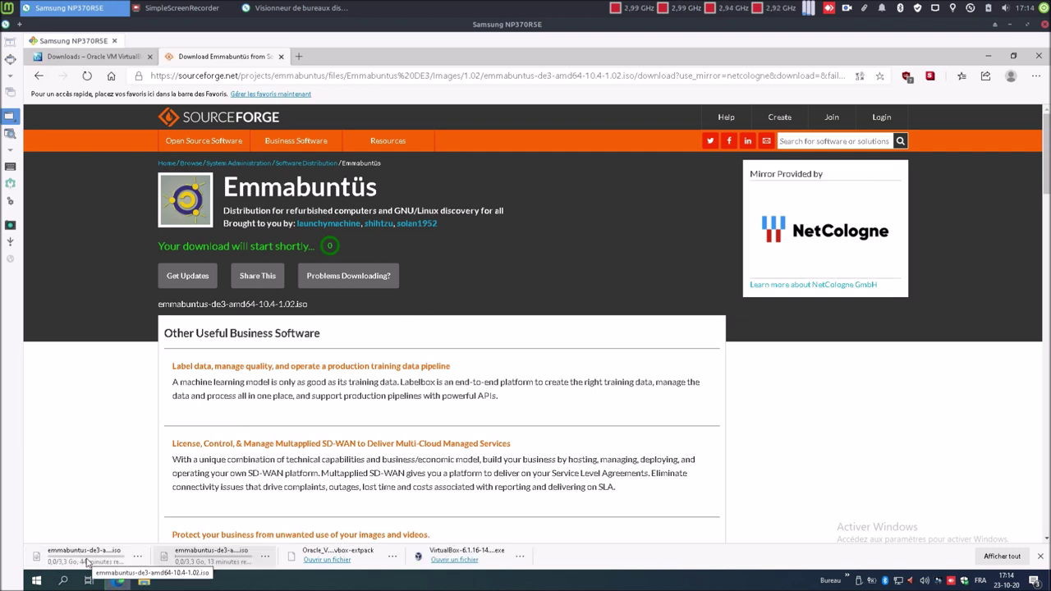
{"action": "left_click", "coordinate": [139, 559]}
{"action": "left_click", "coordinate": [152, 542]}
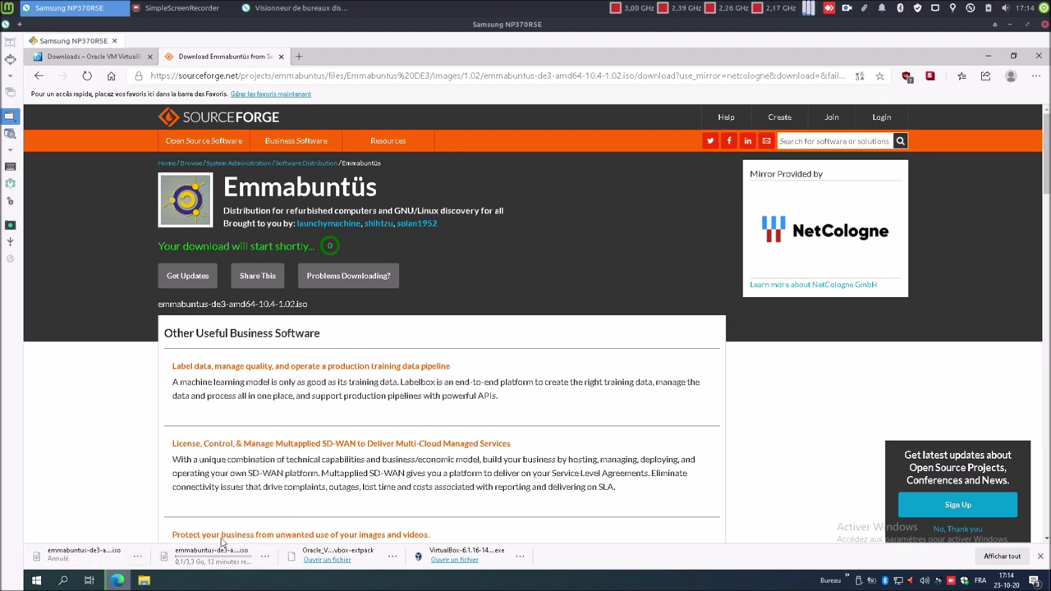
{"action": "left_click", "coordinate": [1002, 556]}
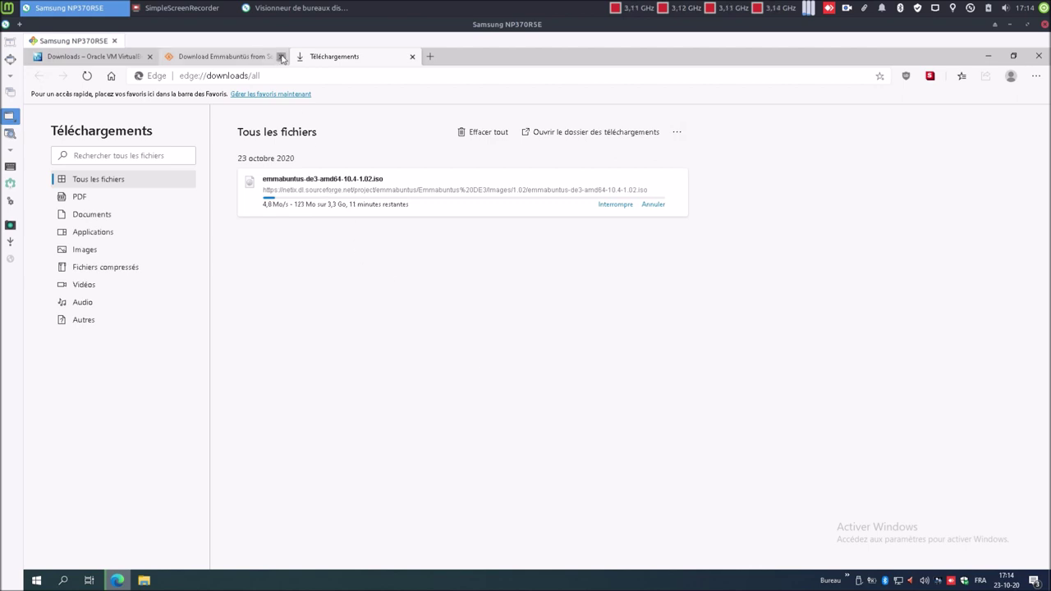
{"action": "left_click", "coordinate": [282, 57]}
- Close the VirtualBox downloads tab and select the VirtualBox installer in the Téléchargements folder
{"action": "left_click", "coordinate": [149, 57]}
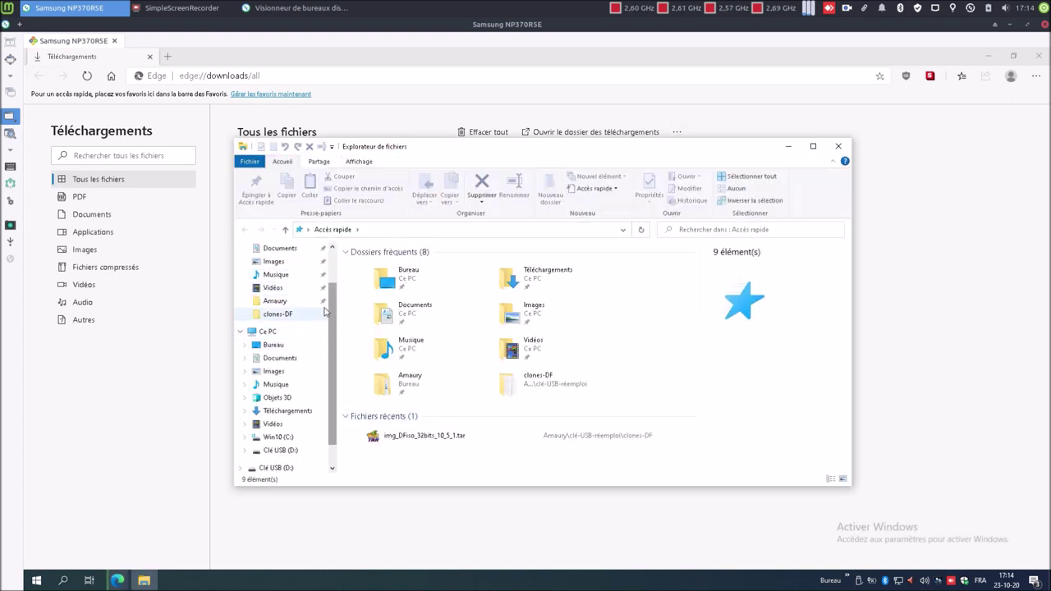
{"action": "scroll", "coordinate": [333, 272], "scroll_direction": "up", "scroll_amount": 2}
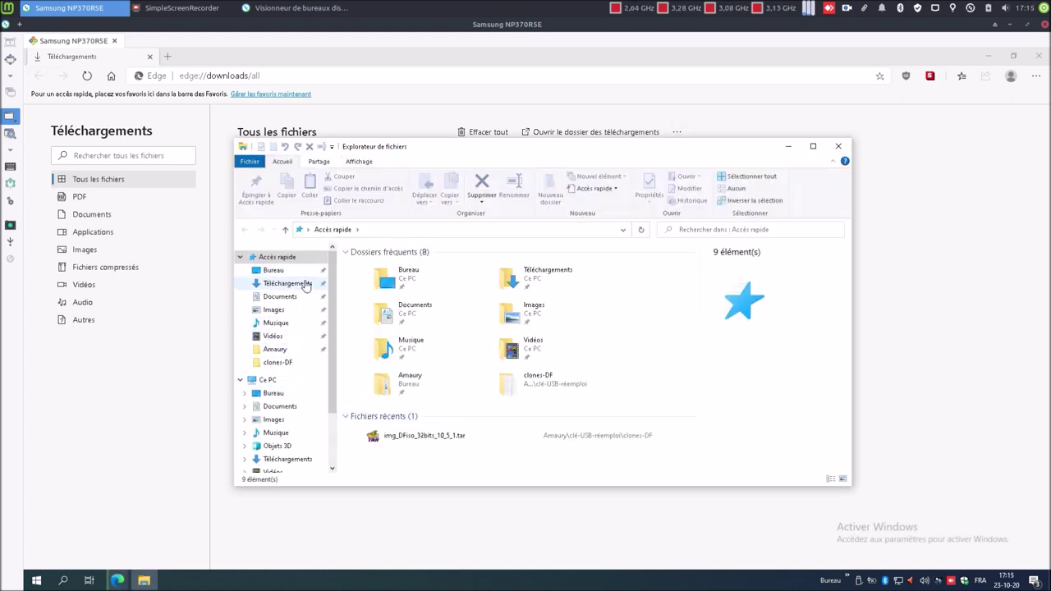
{"action": "left_click", "coordinate": [304, 283]}
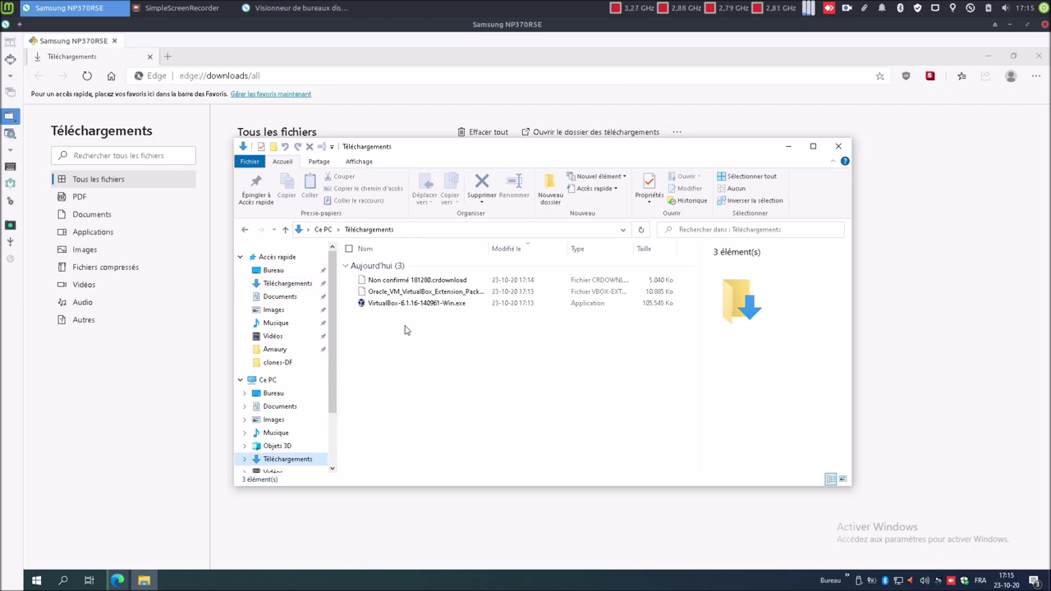
{"action": "mouse_move", "coordinate": [464, 149]}
{"action": "left_mouse_down"}
{"action": "mouse_move", "coordinate": [487, 237]}
{"action": "mouse_move", "coordinate": [447, 140]}
{"action": "left_mouse_up"}
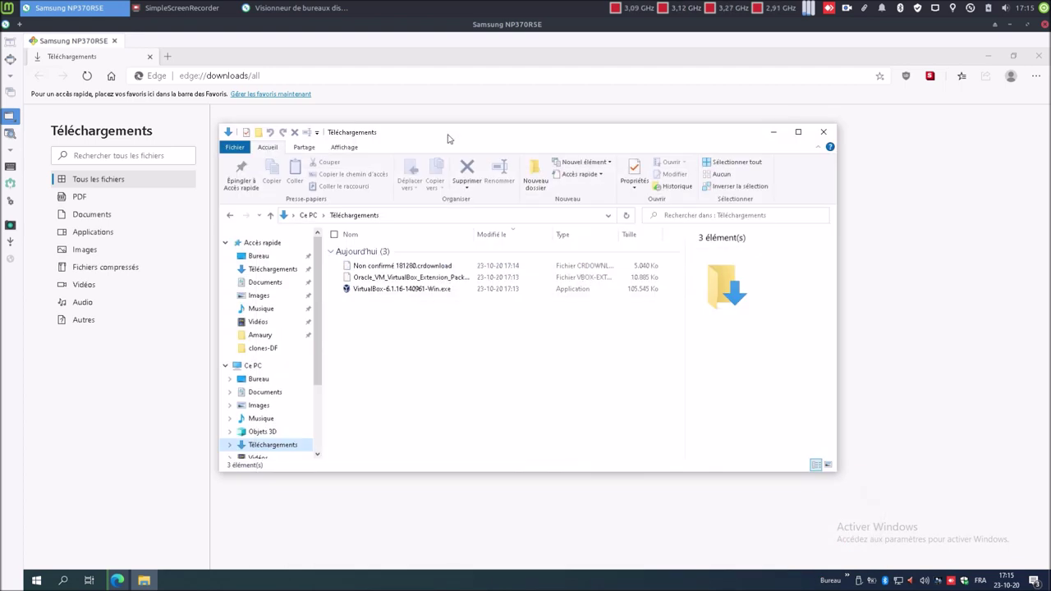
{"action": "left_click", "coordinate": [406, 290]}
- Install VirtualBox 6.1.16 with default options and the USB driver, without launching it afterwards
{"action": "right_click", "coordinate": [407, 290]}
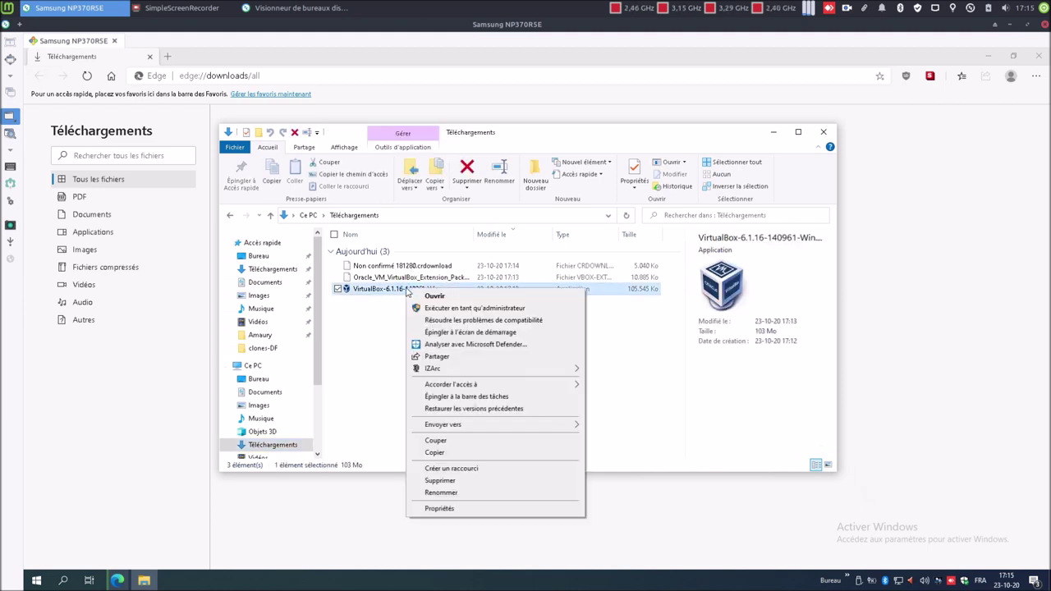
{"action": "left_click", "coordinate": [422, 298]}
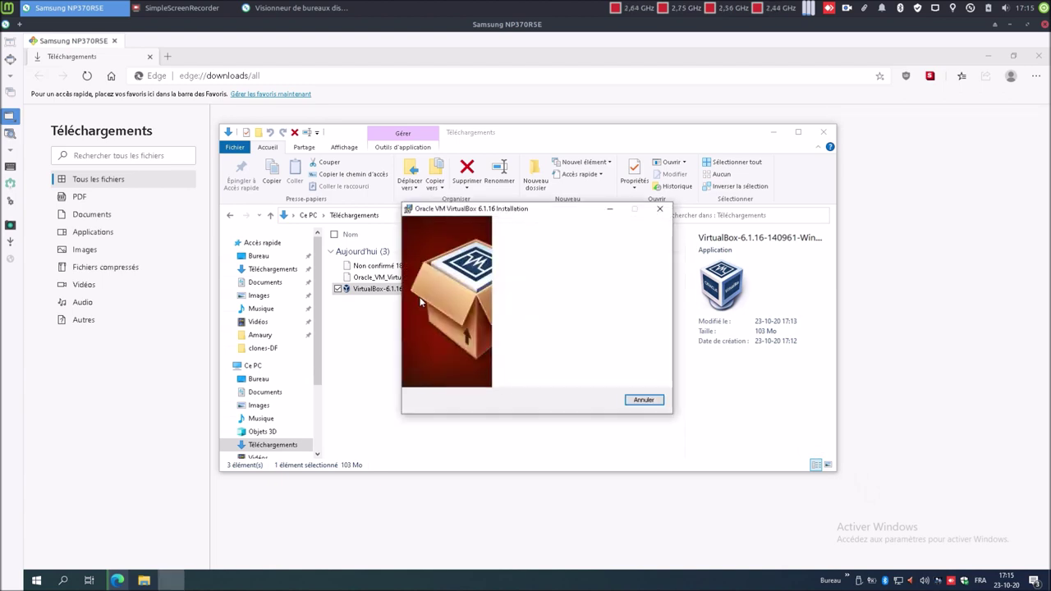
{"action": "left_click", "coordinate": [586, 400]}
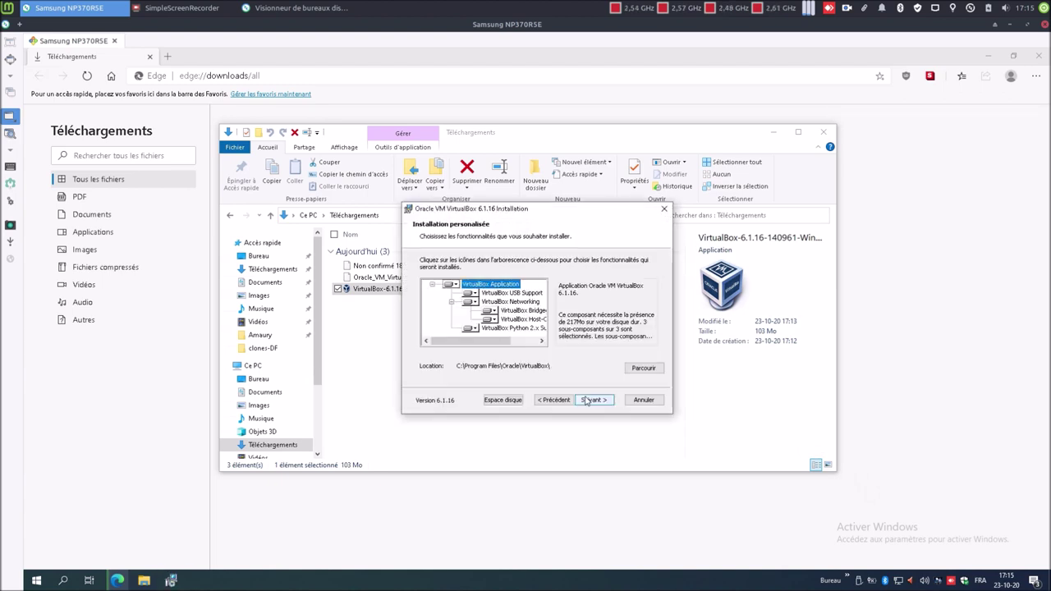
{"action": "left_click", "coordinate": [586, 400]}
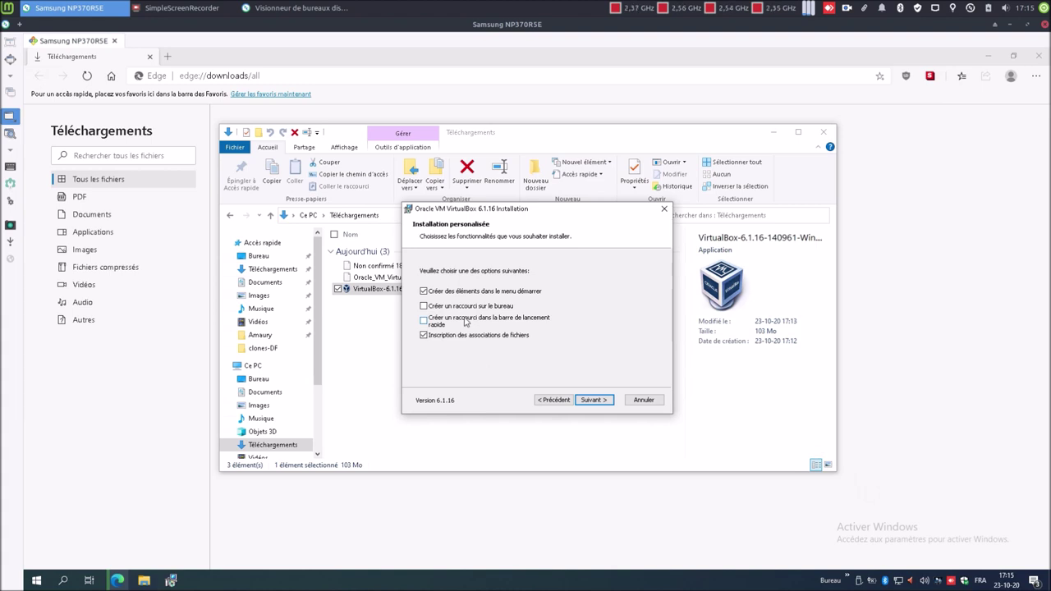
{"action": "left_click", "coordinate": [588, 400]}
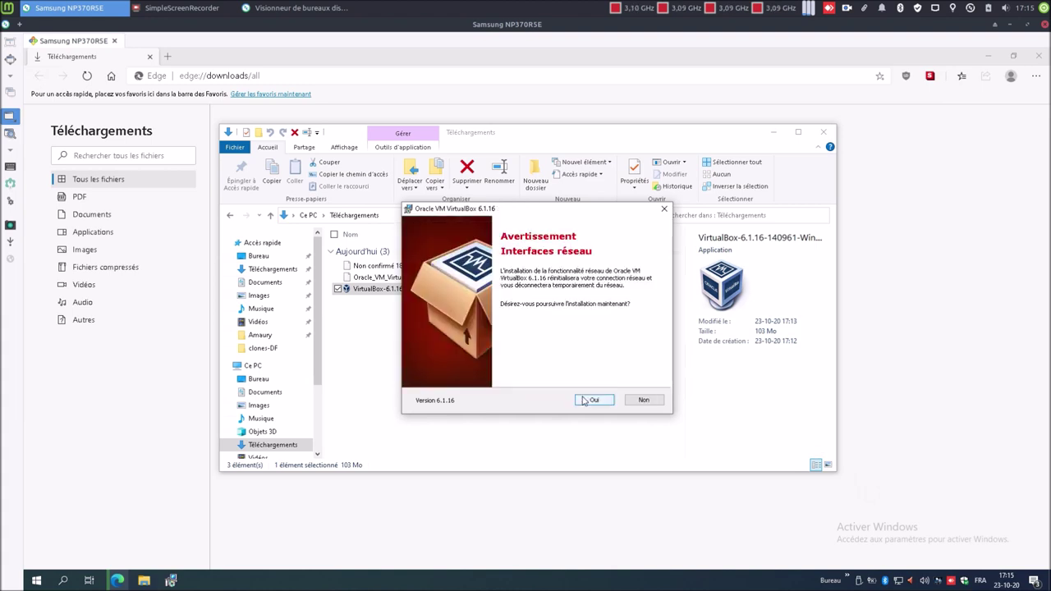
{"action": "left_click", "coordinate": [591, 399]}
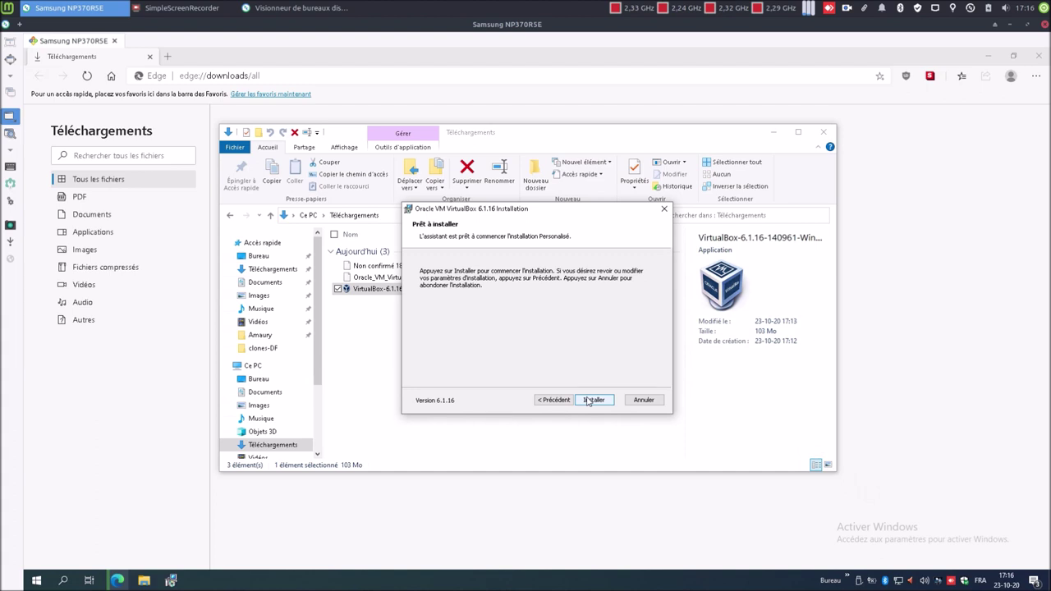
{"action": "left_click", "coordinate": [588, 400]}
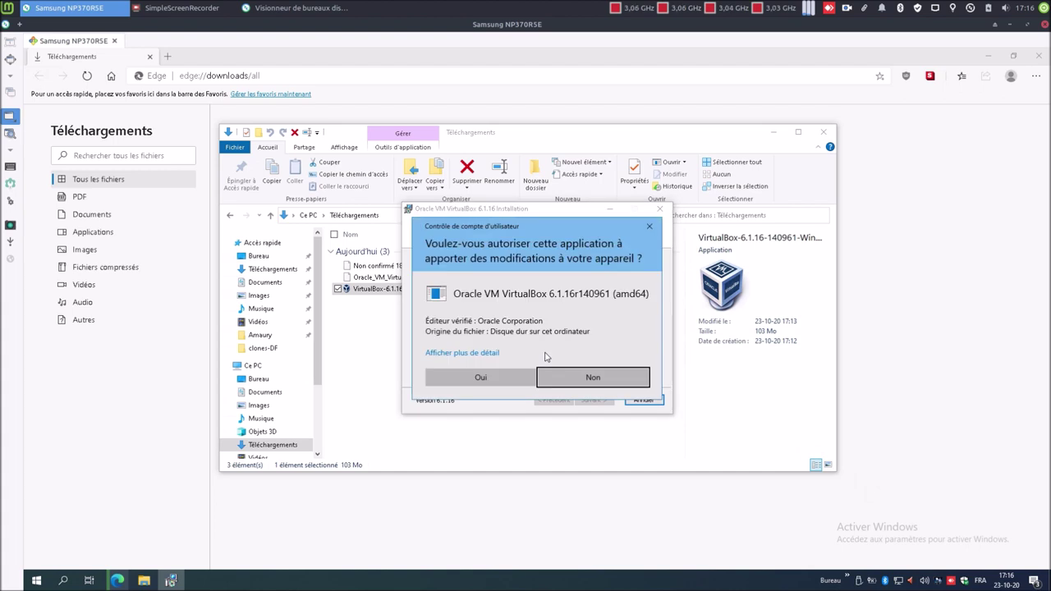
{"action": "left_click", "coordinate": [509, 383]}
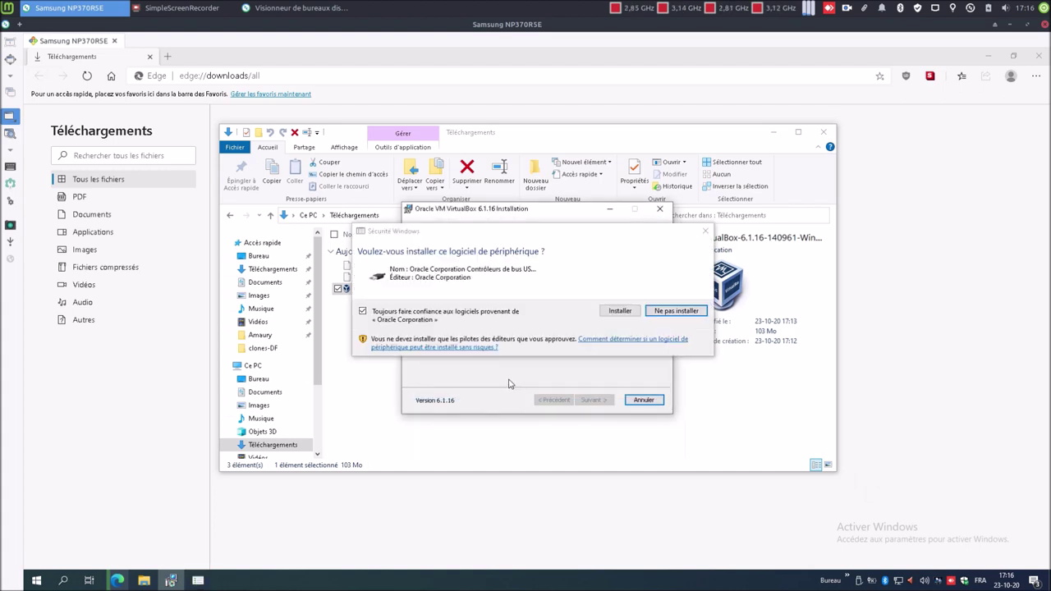
{"action": "left_click", "coordinate": [610, 313]}
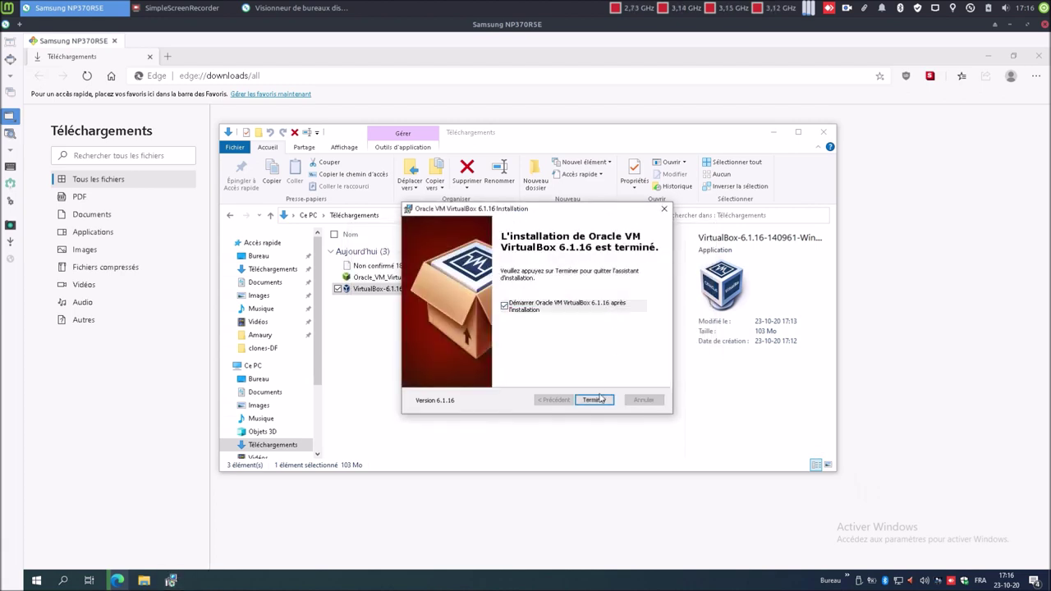
{"action": "left_click", "coordinate": [504, 305]}
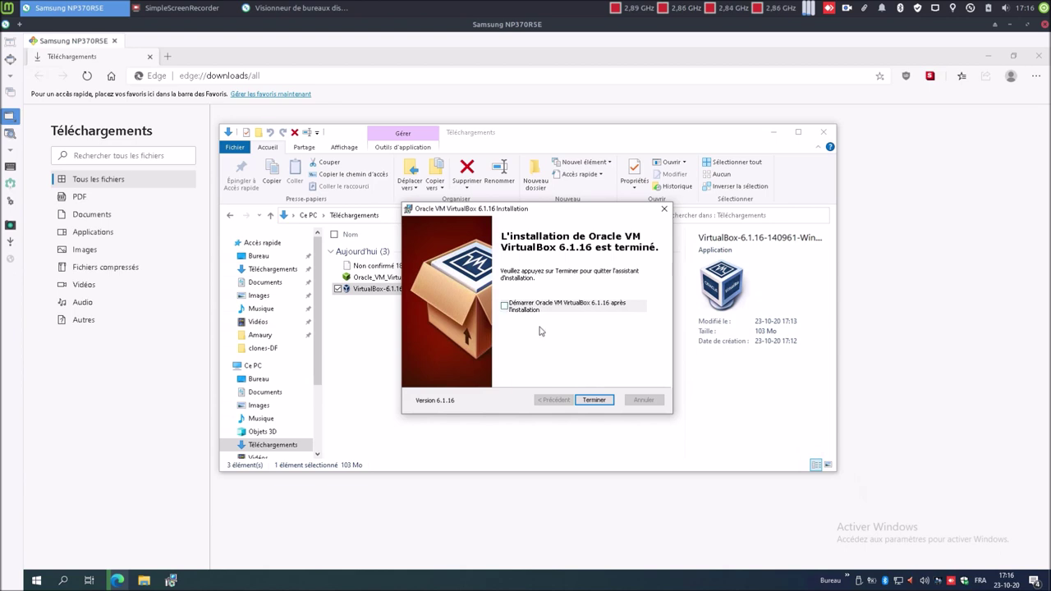
- Close the finished installer and open the Extension Pack file in VirtualBox
{"action": "left_click", "coordinate": [605, 400]}
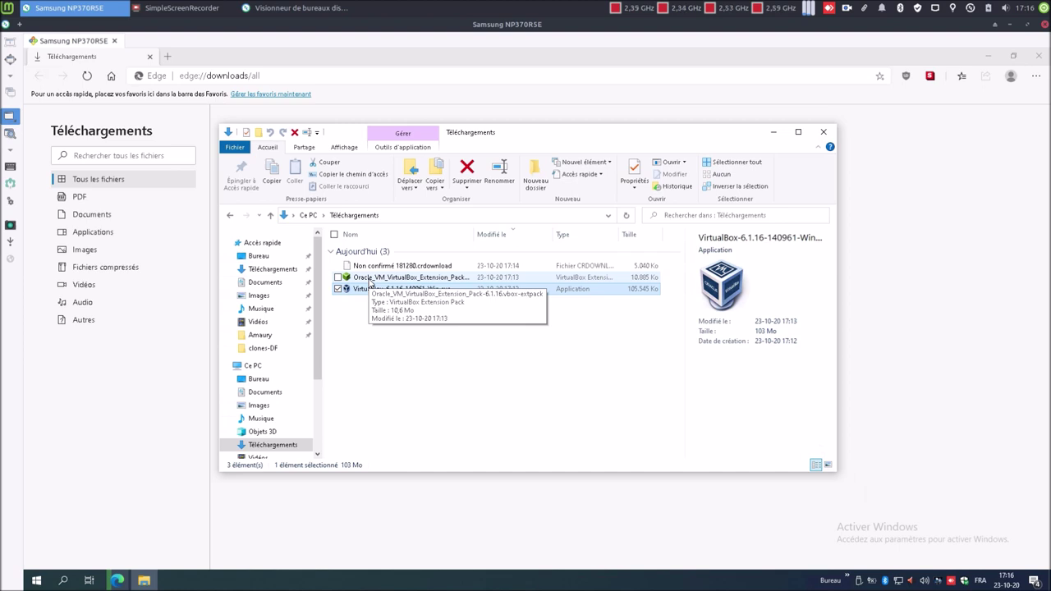
{"action": "left_click", "coordinate": [372, 281]}
{"action": "right_click", "coordinate": [370, 279]}
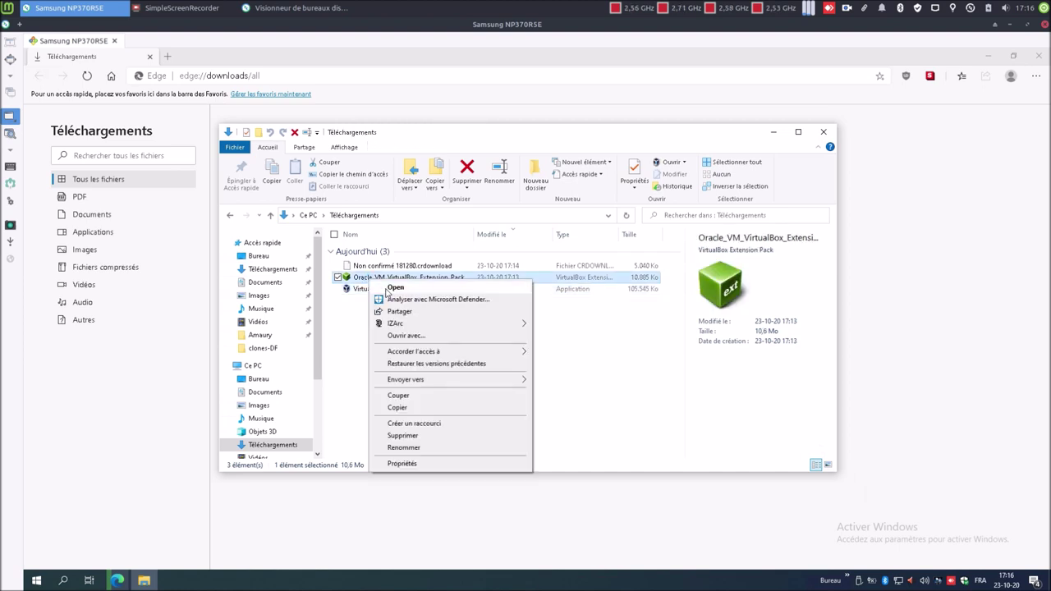
{"action": "left_click", "coordinate": [393, 288]}
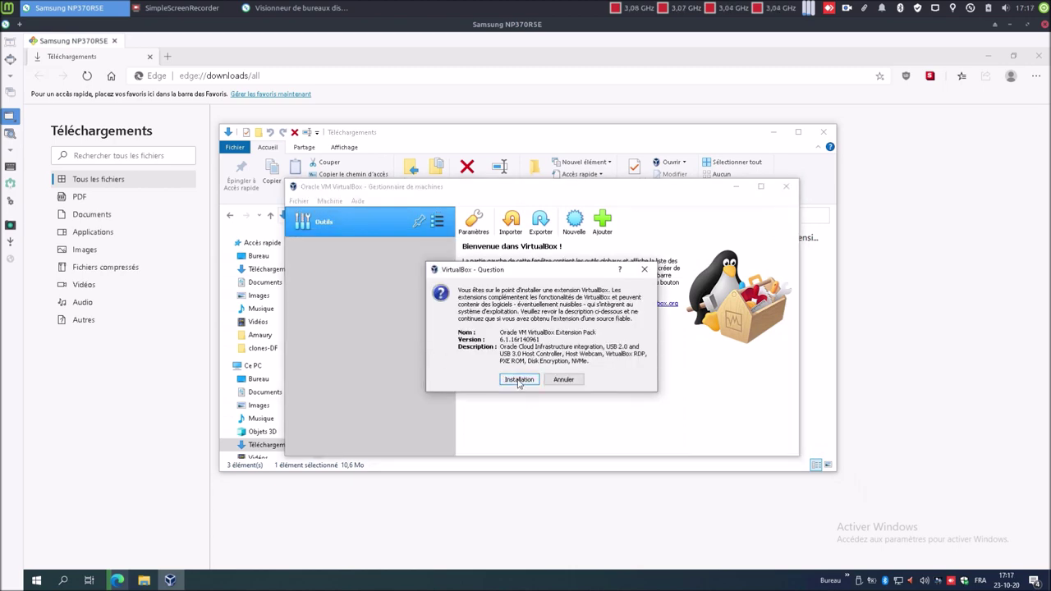
- Install the Extension Pack, accepting its licence, and maximize the VirtualBox Manager
{"action": "left_click", "coordinate": [517, 382]}
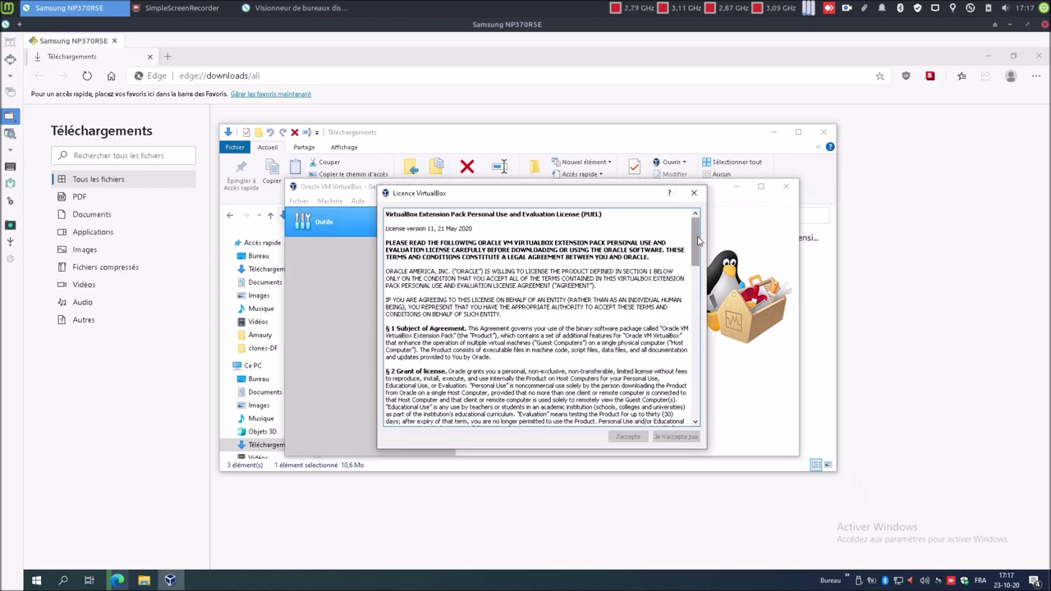
{"action": "left_click_drag", "start_coordinate": [702, 242], "coordinate": [723, 415]}
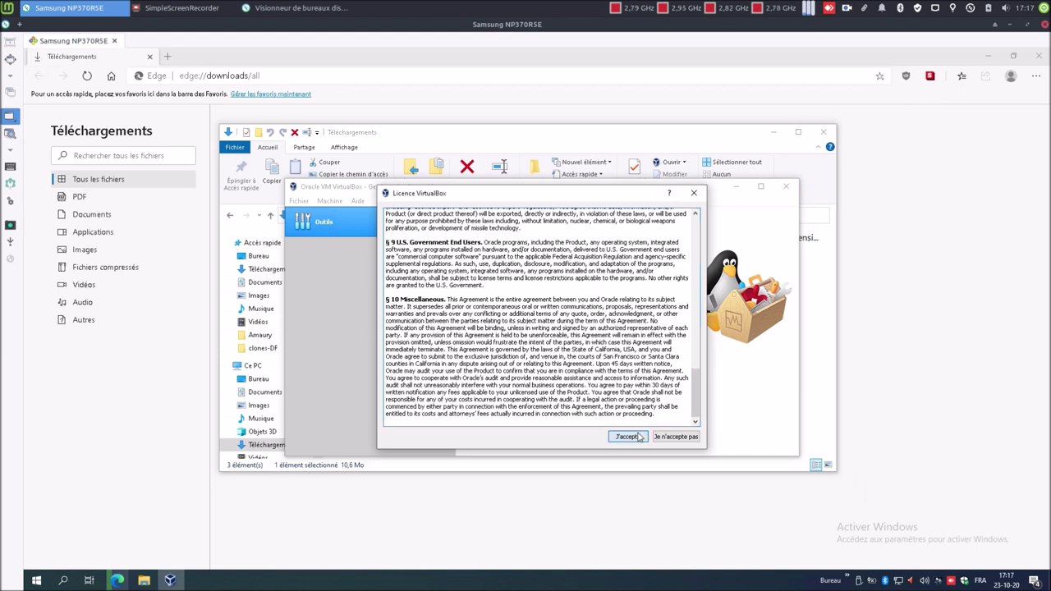
{"action": "left_click", "coordinate": [639, 435]}
{"action": "left_click", "coordinate": [506, 395]}
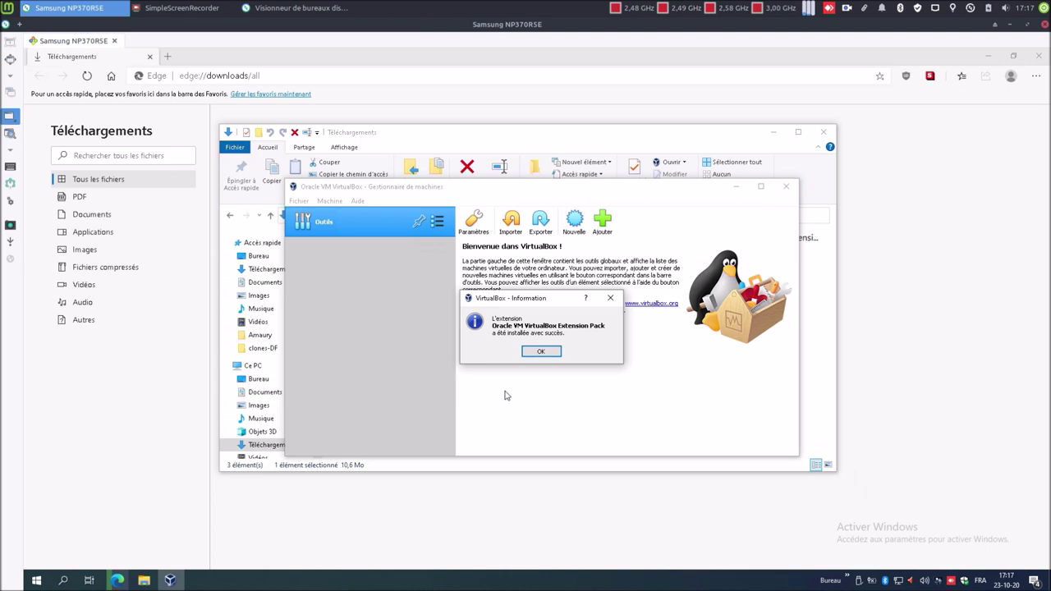
{"action": "left_click", "coordinate": [541, 352]}
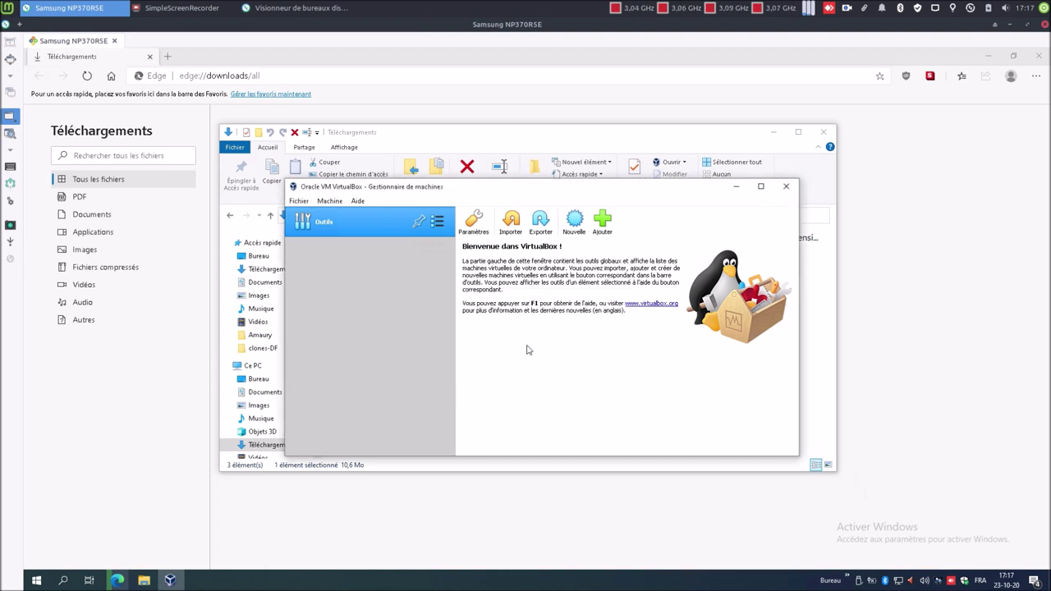
{"action": "left_click", "coordinate": [759, 187]}
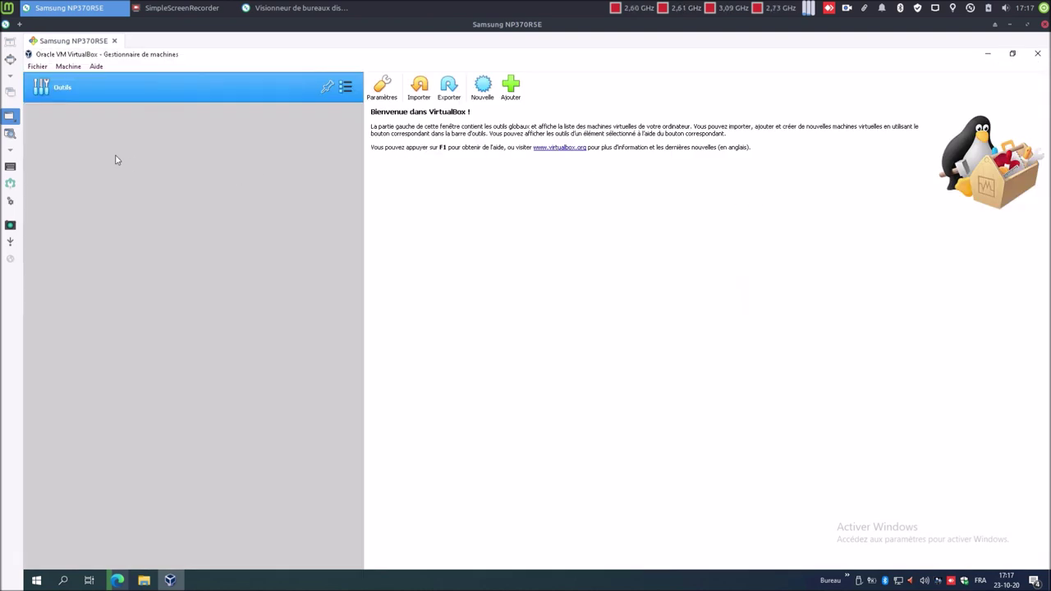
- Set update checks to all new versions, confirm Extension Pack 6.1.16r140961 is listed, then close VirtualBox
{"action": "left_click", "coordinate": [44, 69]}
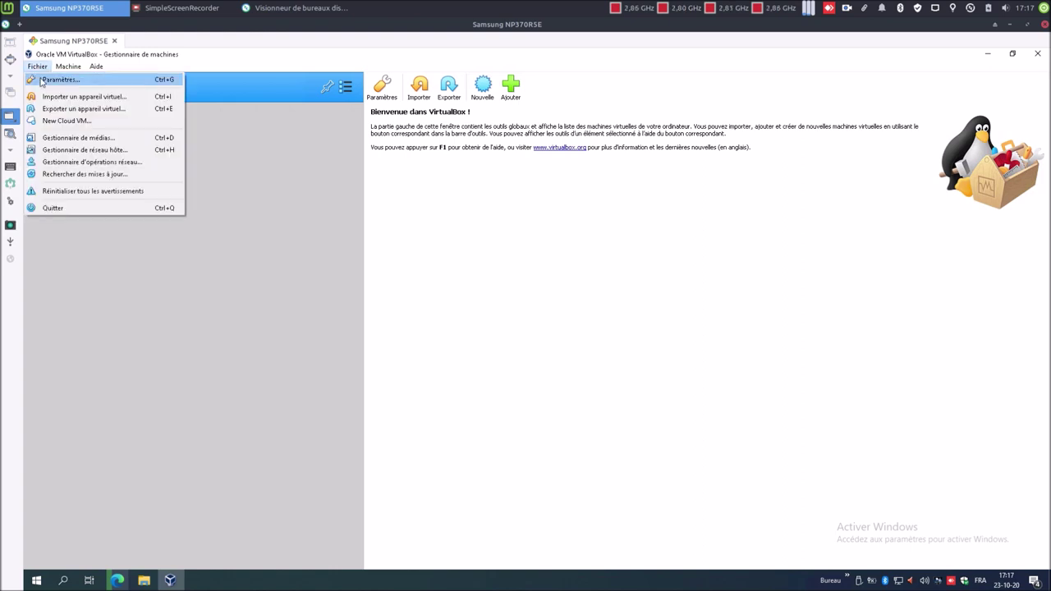
{"action": "left_click", "coordinate": [41, 82]}
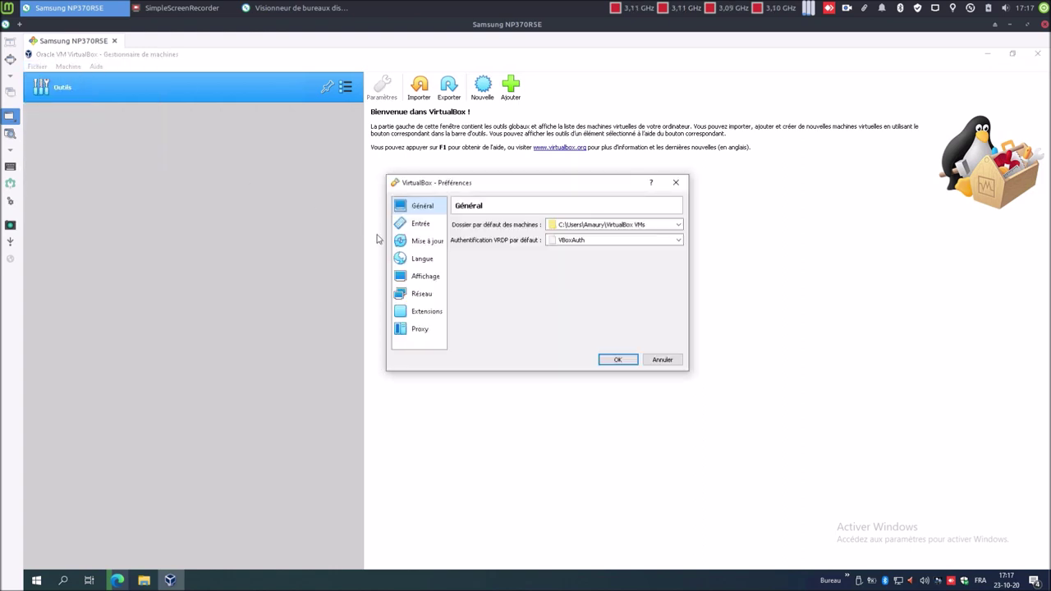
{"action": "left_click", "coordinate": [423, 226]}
{"action": "left_click", "coordinate": [427, 242]}
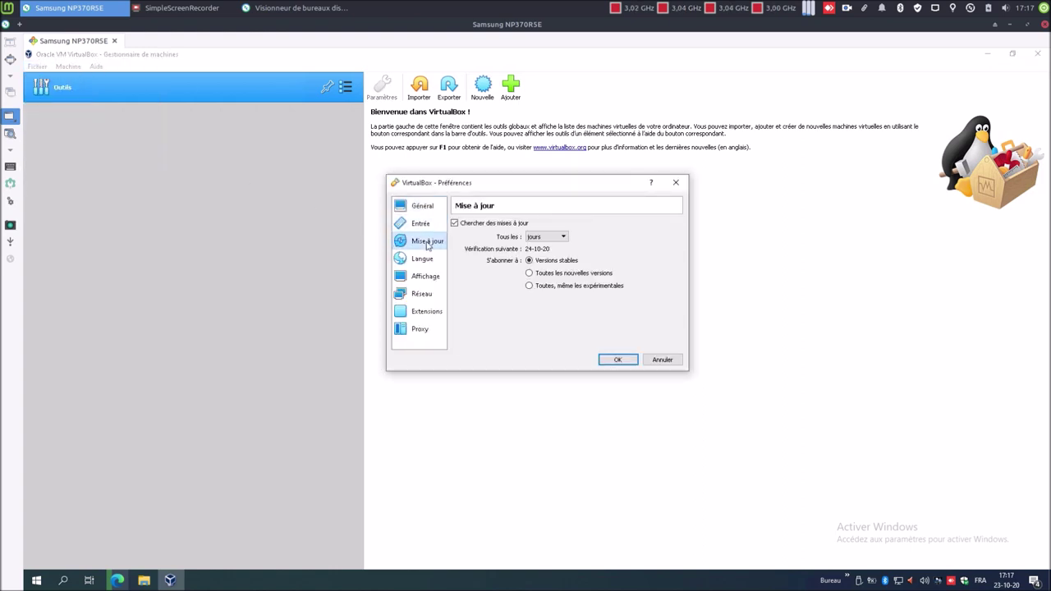
{"action": "left_click", "coordinate": [580, 273]}
{"action": "left_click", "coordinate": [427, 311]}
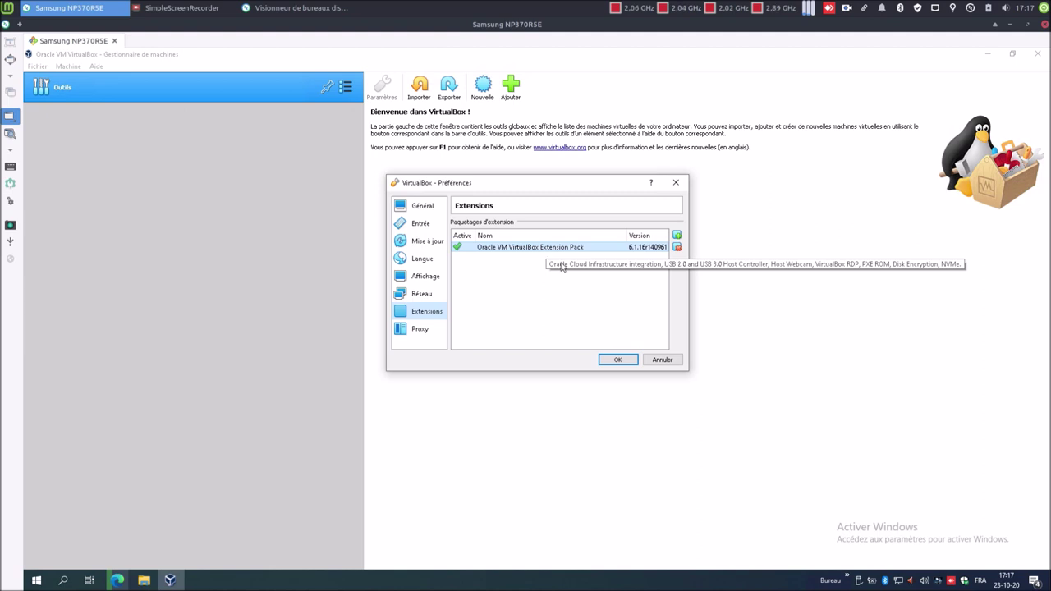
{"action": "left_click", "coordinate": [617, 360]}
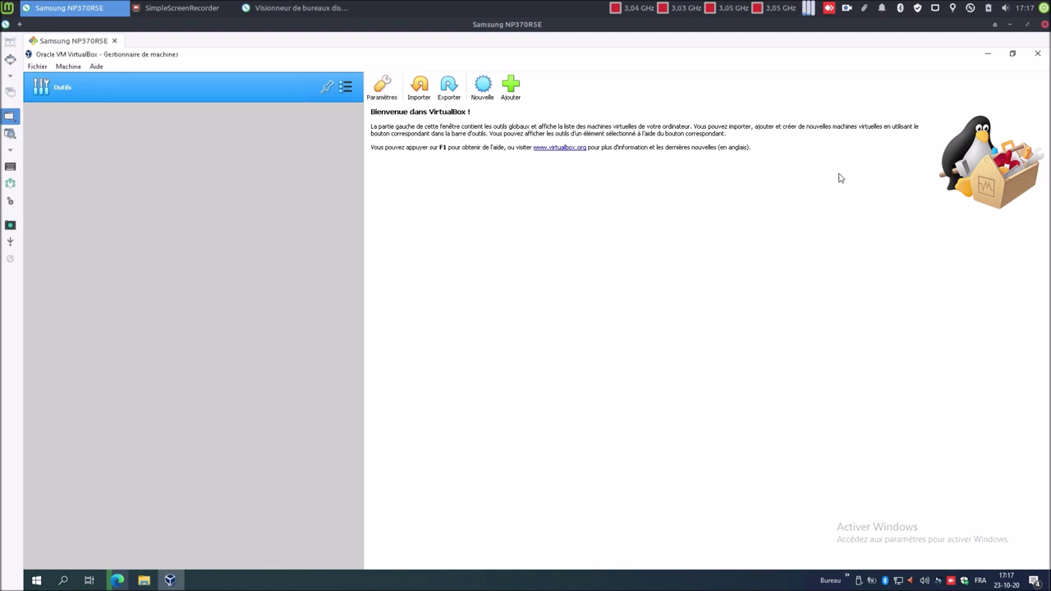
{"action": "left_click", "coordinate": [1036, 54]}
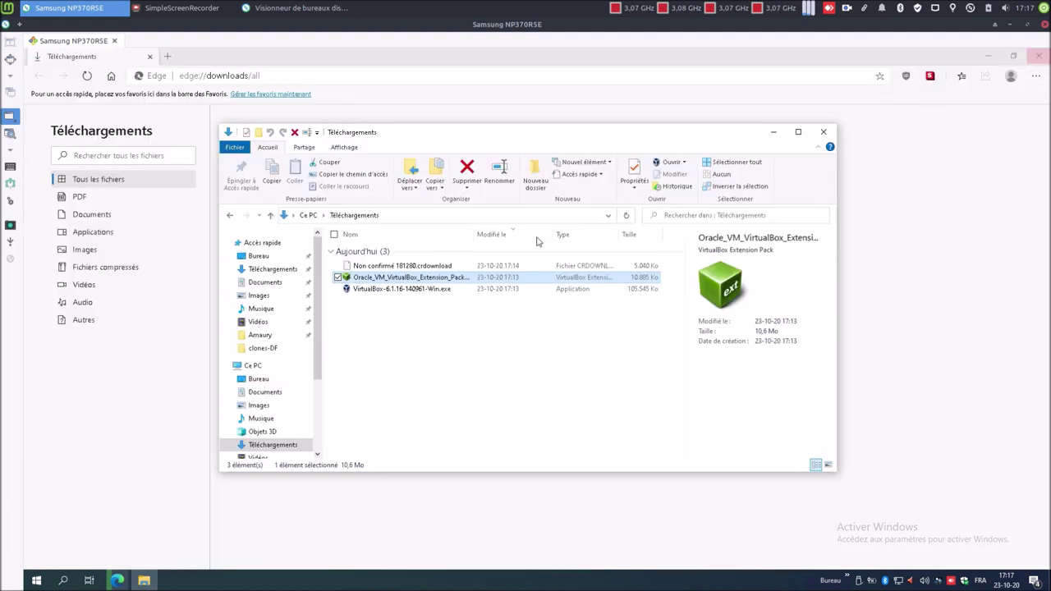
- Delete the VirtualBox installer and Extension Pack from Téléchargements, then minimize the folder window
{"action": "left_click", "coordinate": [338, 290]}
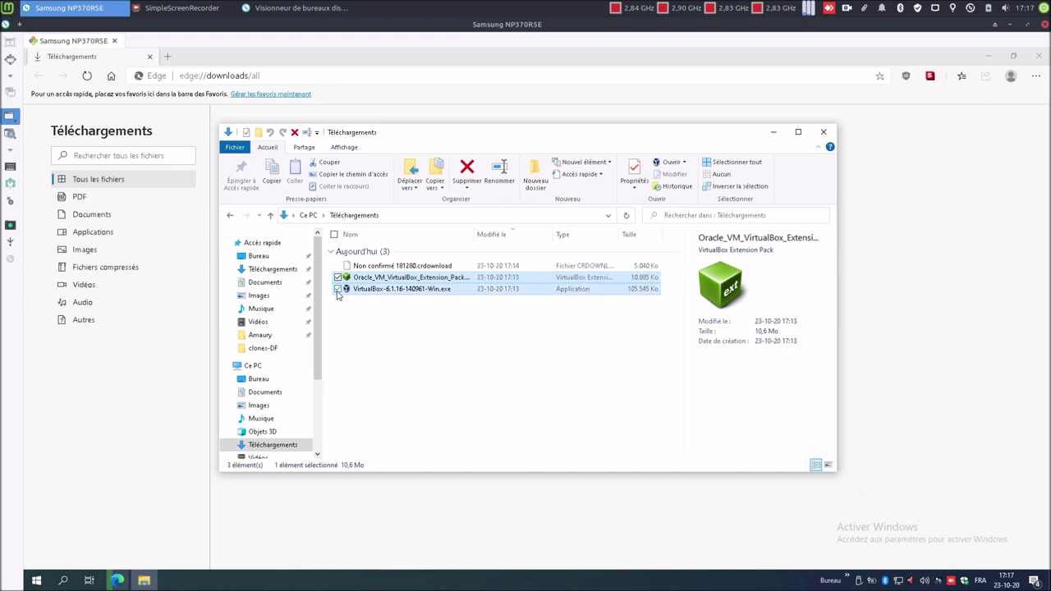
{"action": "left_click", "coordinate": [462, 178]}
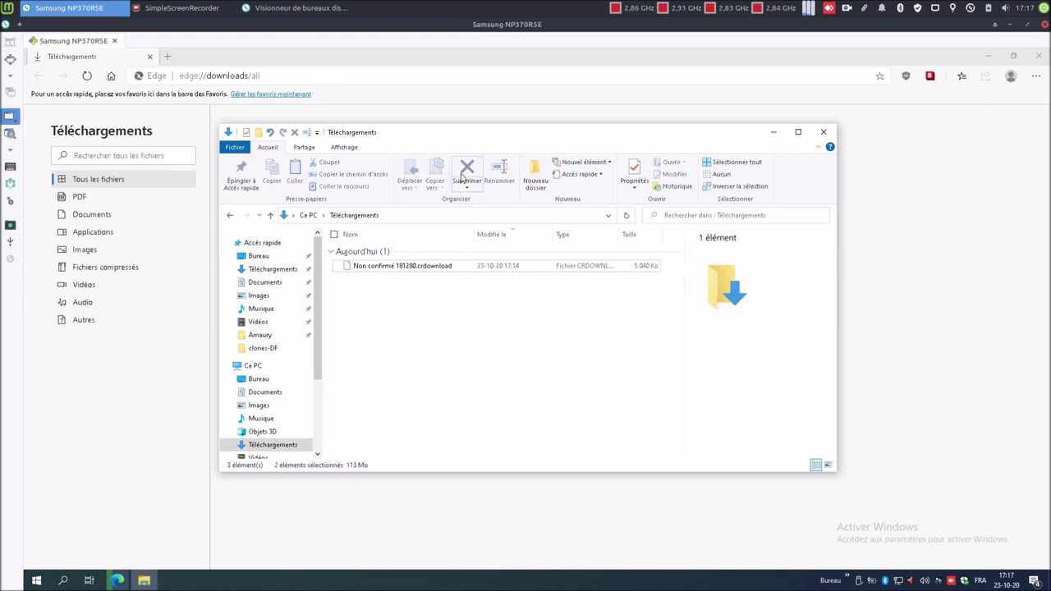
{"action": "left_click", "coordinate": [797, 131]}
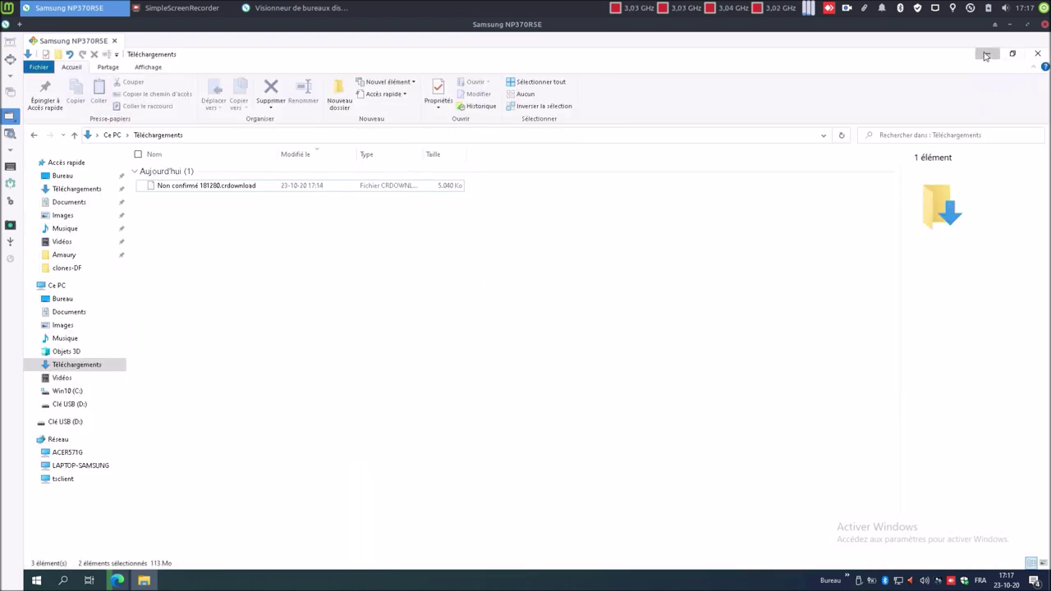
{"action": "left_click", "coordinate": [988, 53]}
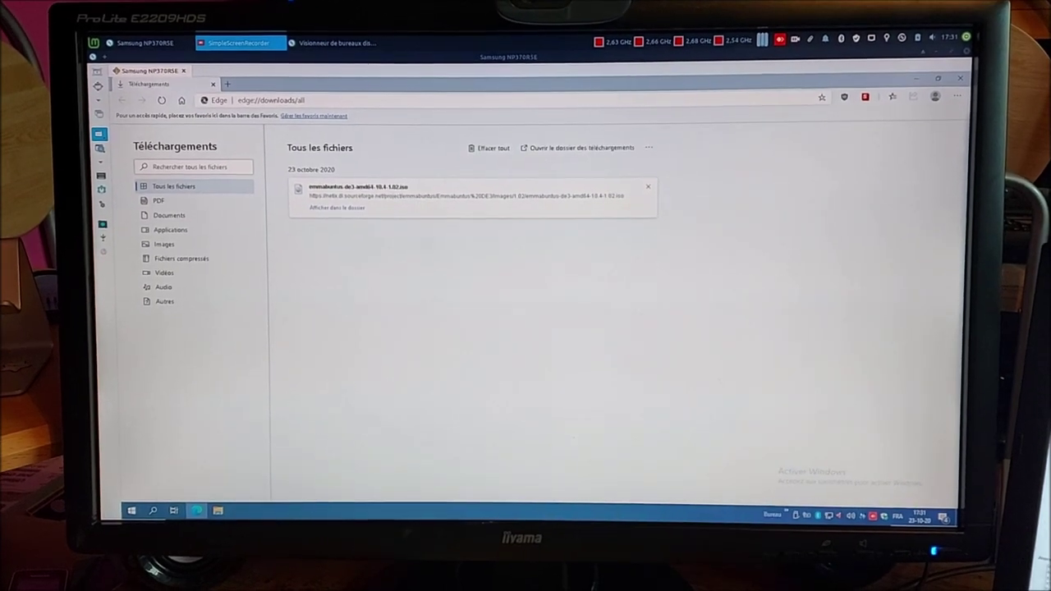
- Close Edge, restart Windows, and reconnect to the Samsung laptop through Remmina
{"action": "left_click", "coordinate": [957, 76]}
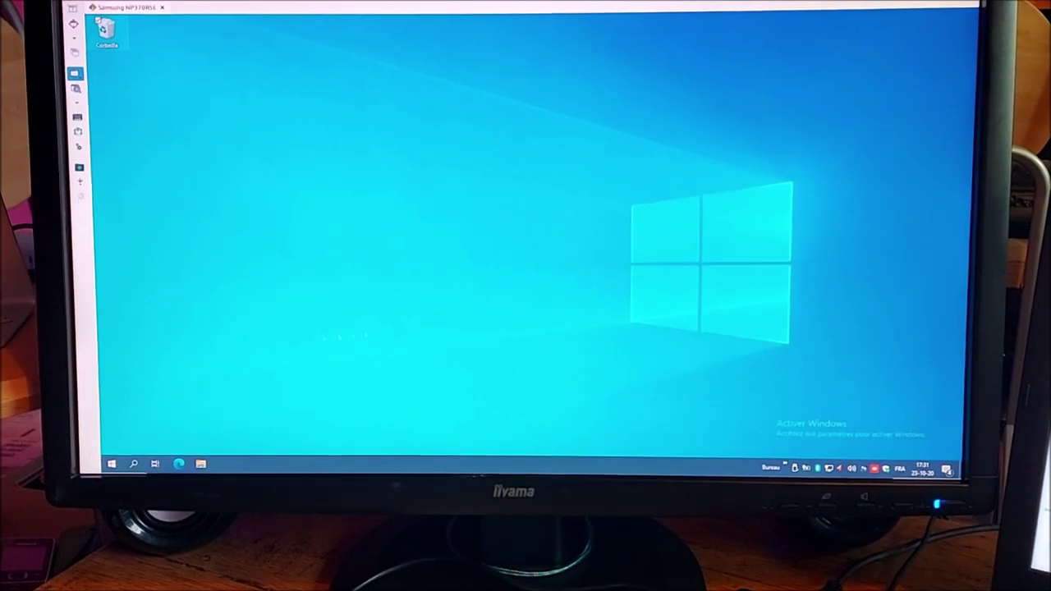
{"action": "left_click", "coordinate": [114, 468]}
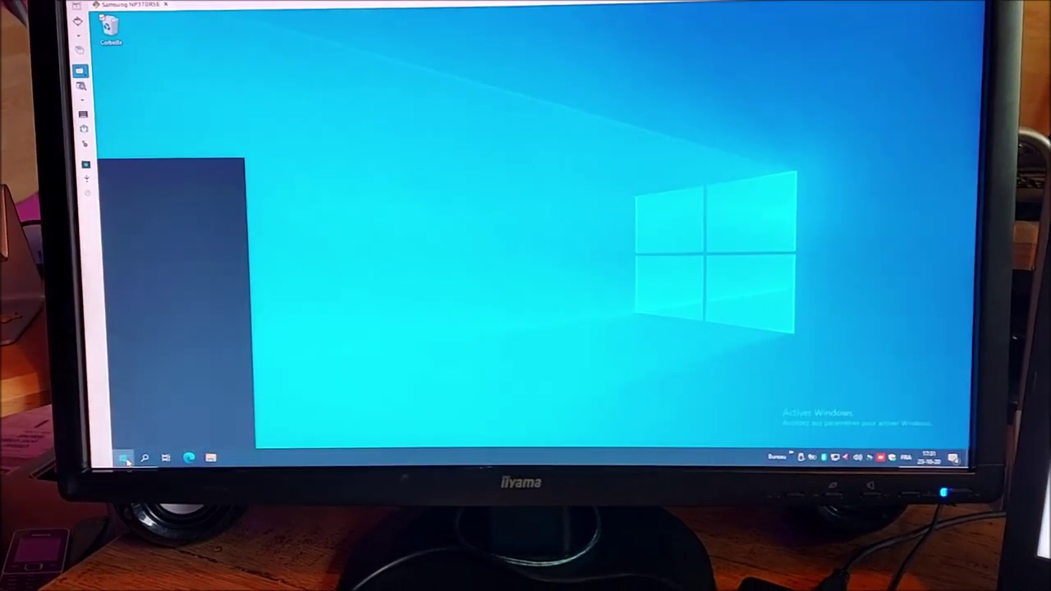
{"action": "mouse_move", "coordinate": [127, 438]}
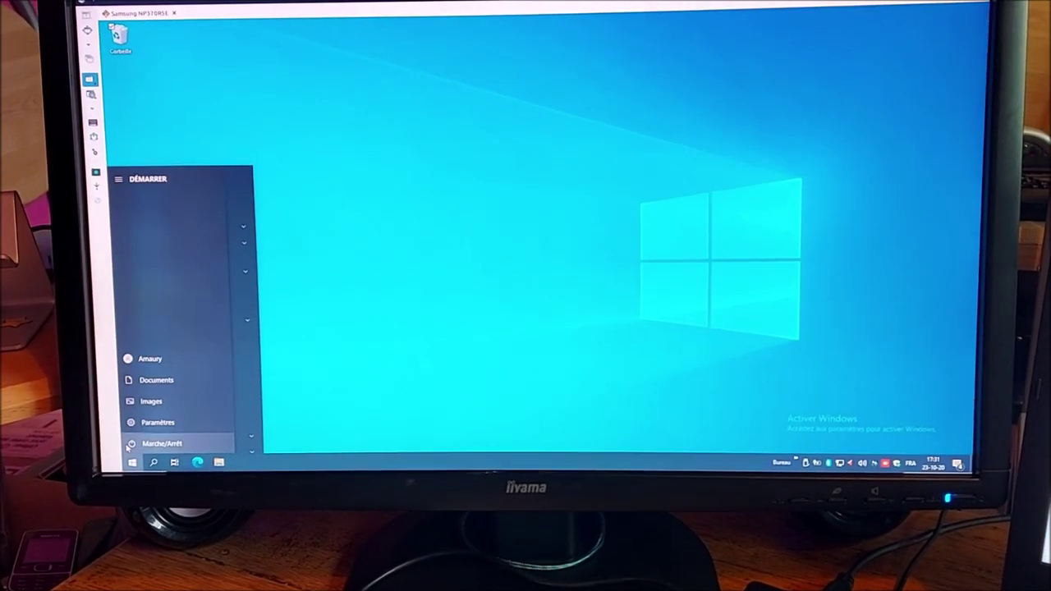
{"action": "left_click", "coordinate": [129, 446]}
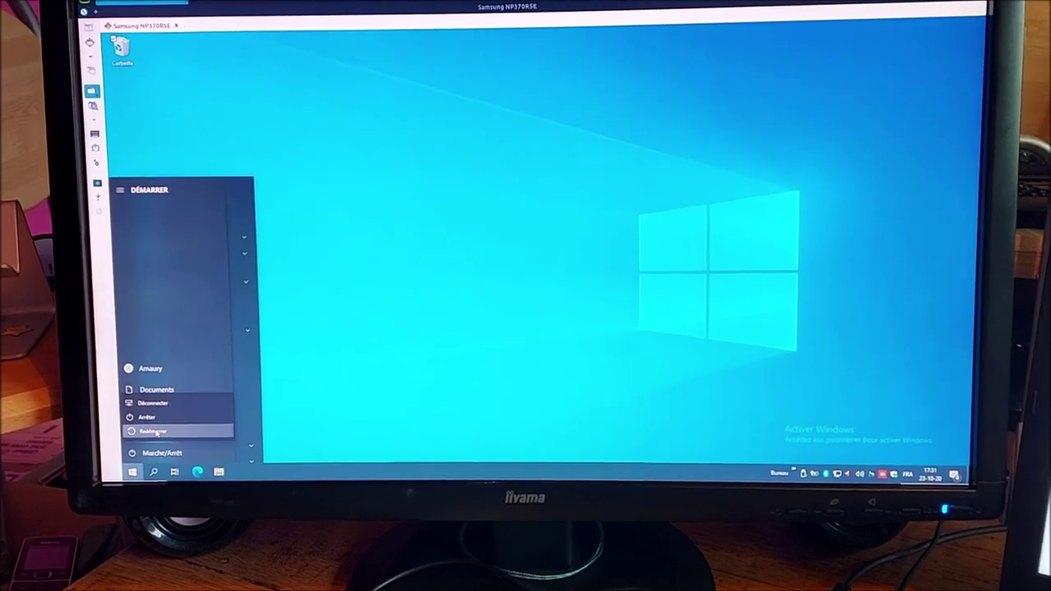
{"action": "left_click", "coordinate": [165, 427]}
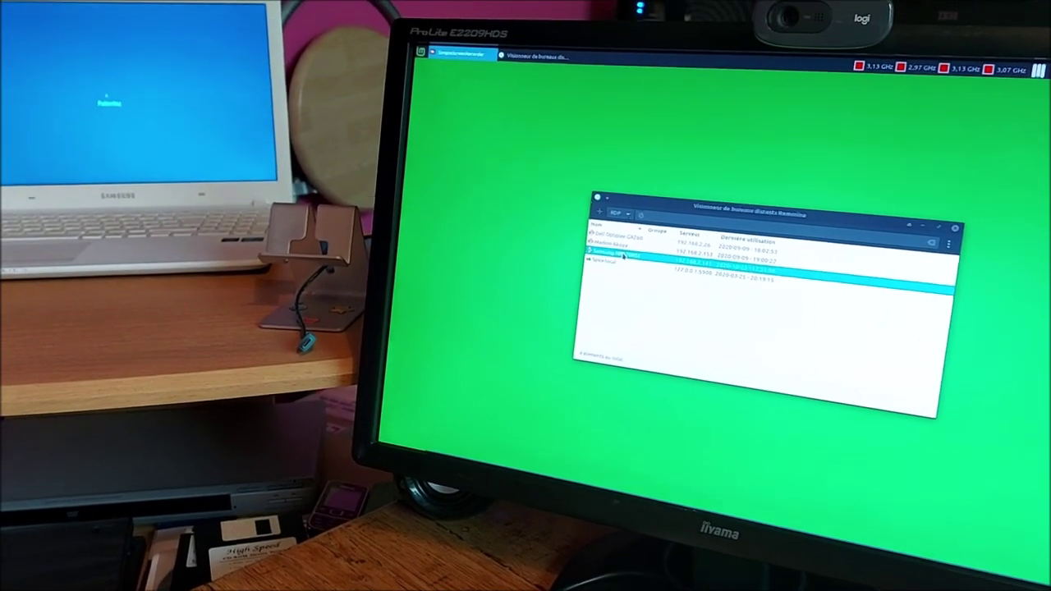
{"action": "right_click", "coordinate": [623, 257]}
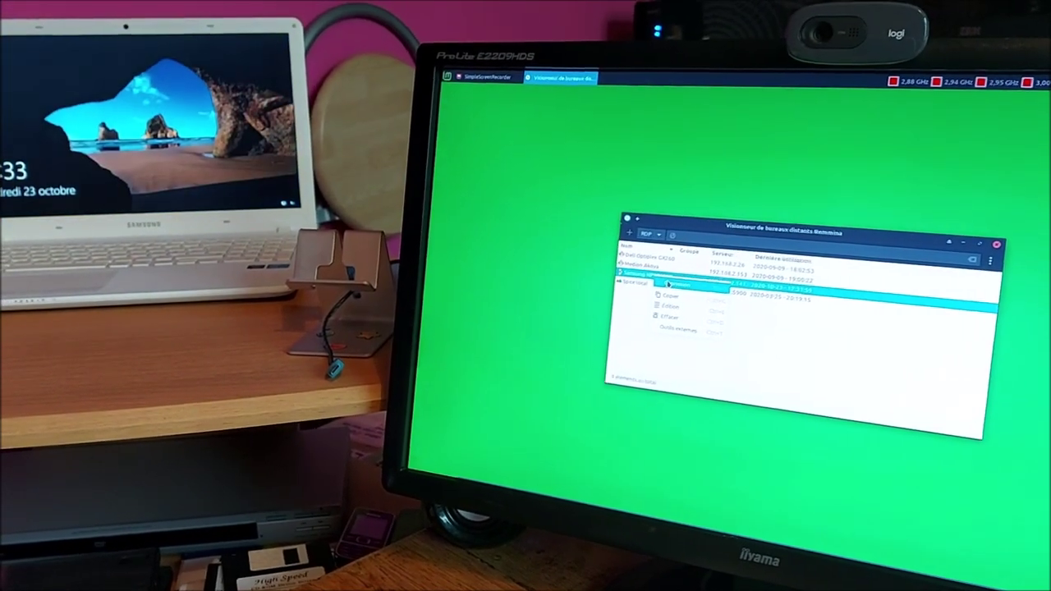
{"action": "left_click", "coordinate": [672, 284]}
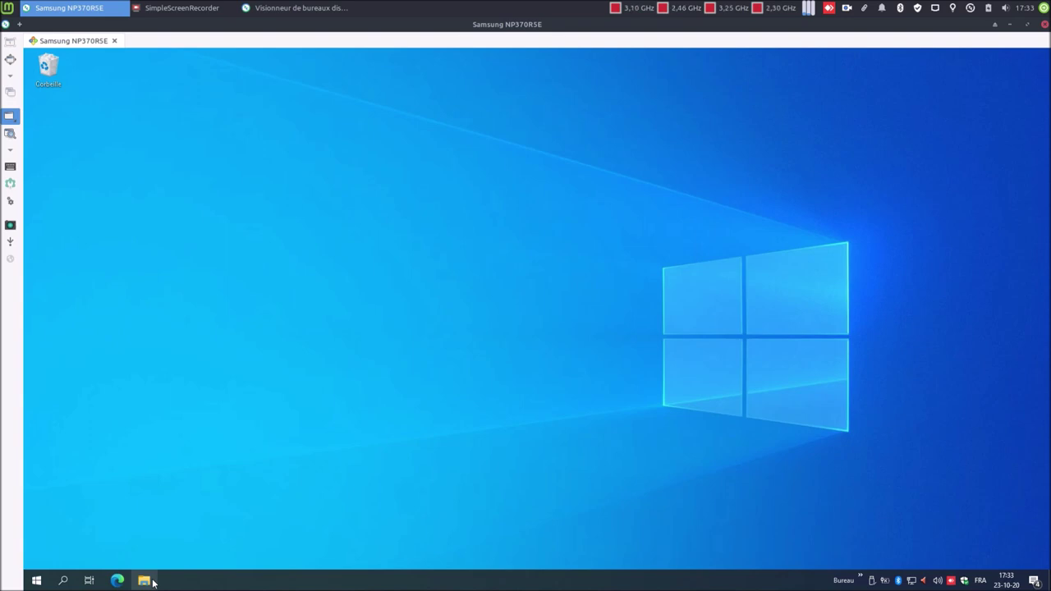
- Copy the name emmabuntus-de3-amd64-10.4-1.02.iso from the ISO's Properties, then close Explorer
{"action": "left_click", "coordinate": [151, 581]}
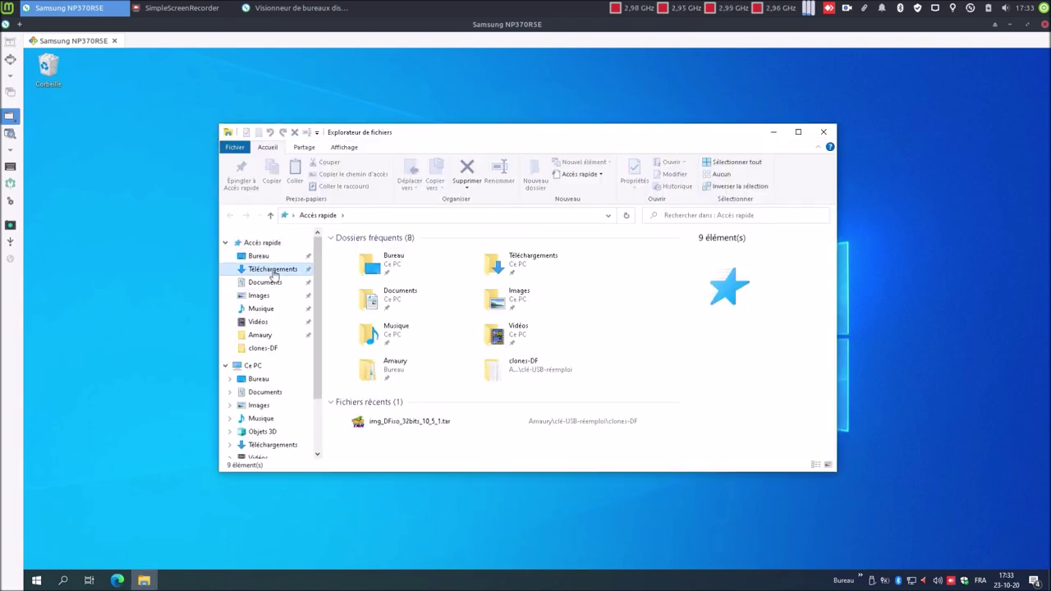
{"action": "left_click", "coordinate": [273, 269]}
{"action": "left_click", "coordinate": [366, 266]}
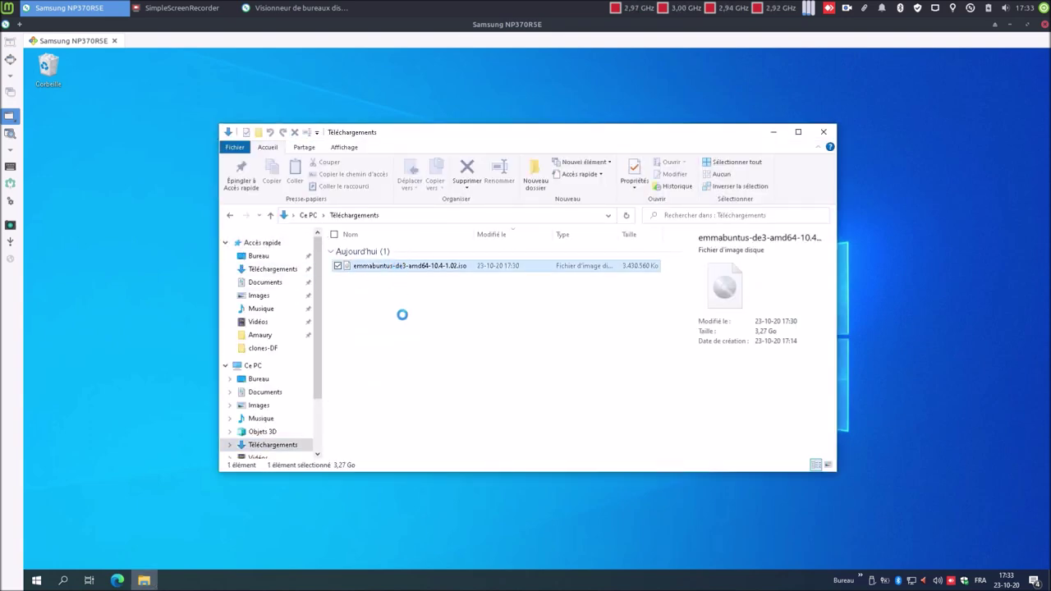
{"action": "key", "text": "shift+F10"}
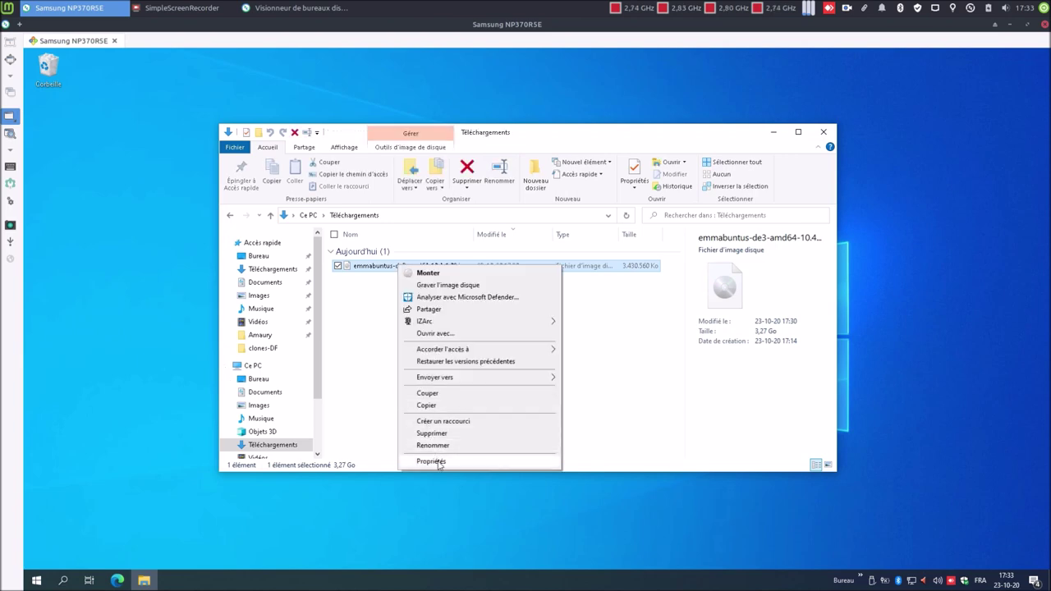
{"action": "left_click", "coordinate": [431, 461]}
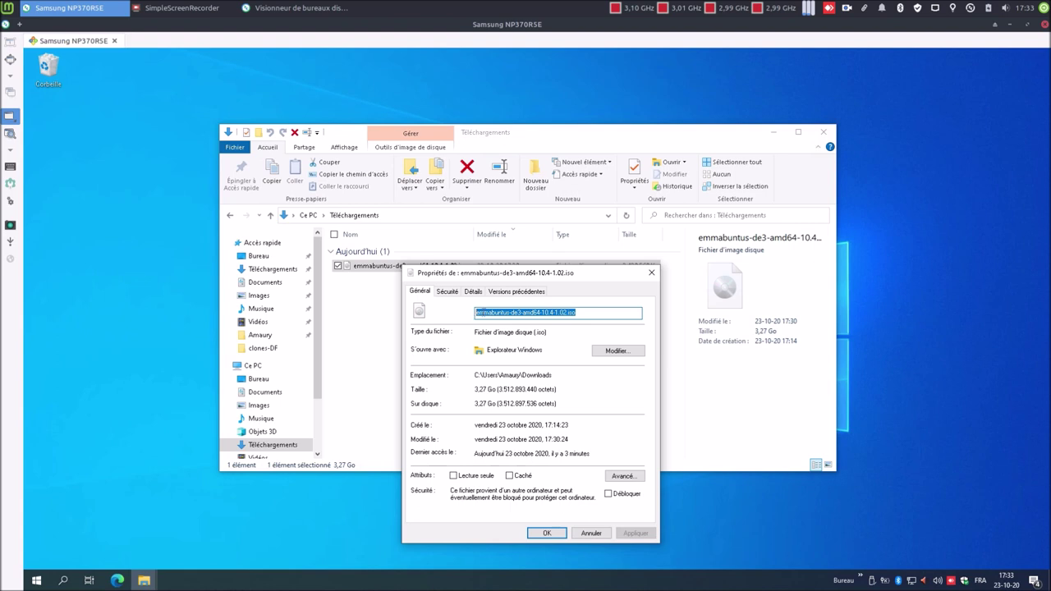
{"action": "right_click", "coordinate": [482, 311]}
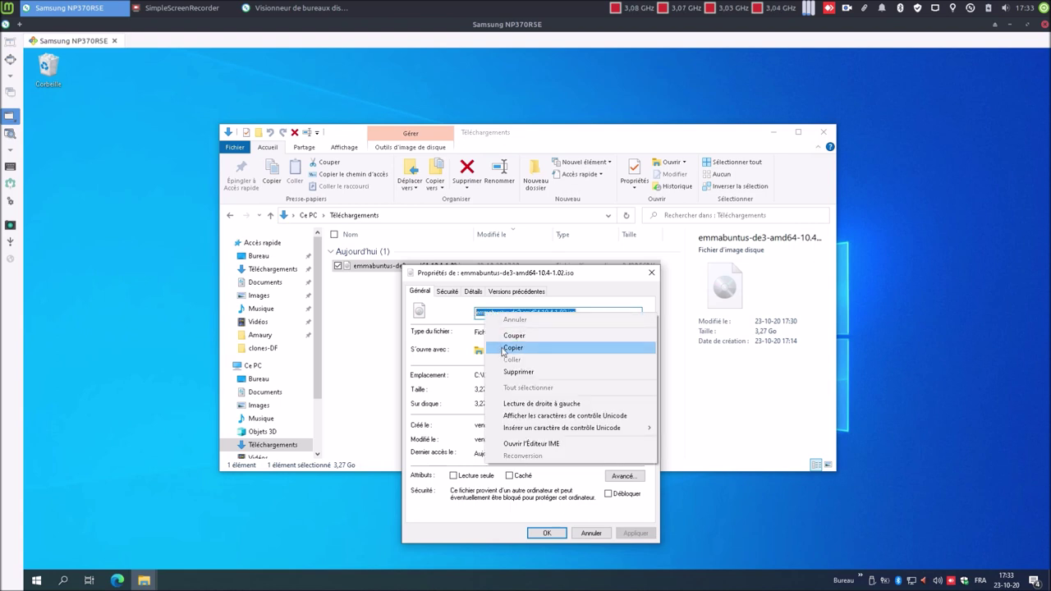
{"action": "left_click", "coordinate": [503, 349]}
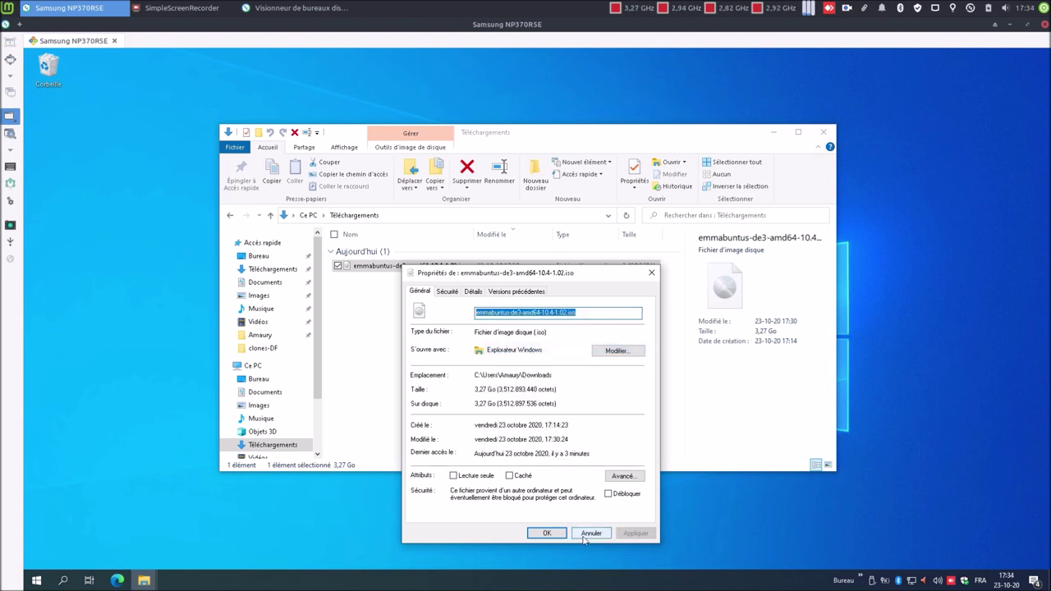
{"action": "left_click", "coordinate": [590, 533]}
{"action": "left_click", "coordinate": [823, 132]}
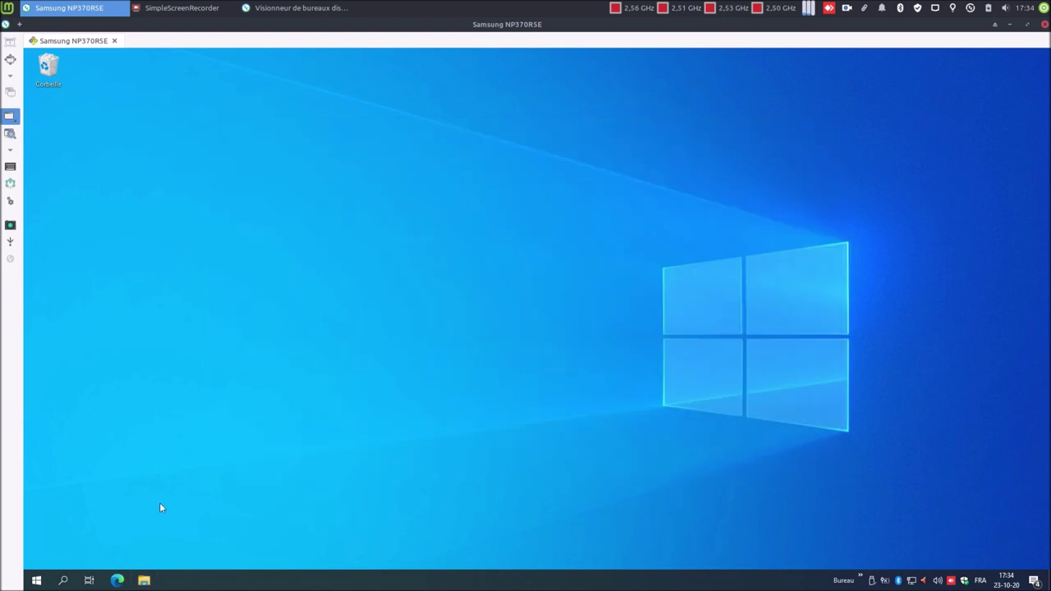
- Start a new expert-mode VM in VirtualBox named emmabuntus-de3-amd64-10.4-1.02
{"action": "left_click", "coordinate": [36, 581]}
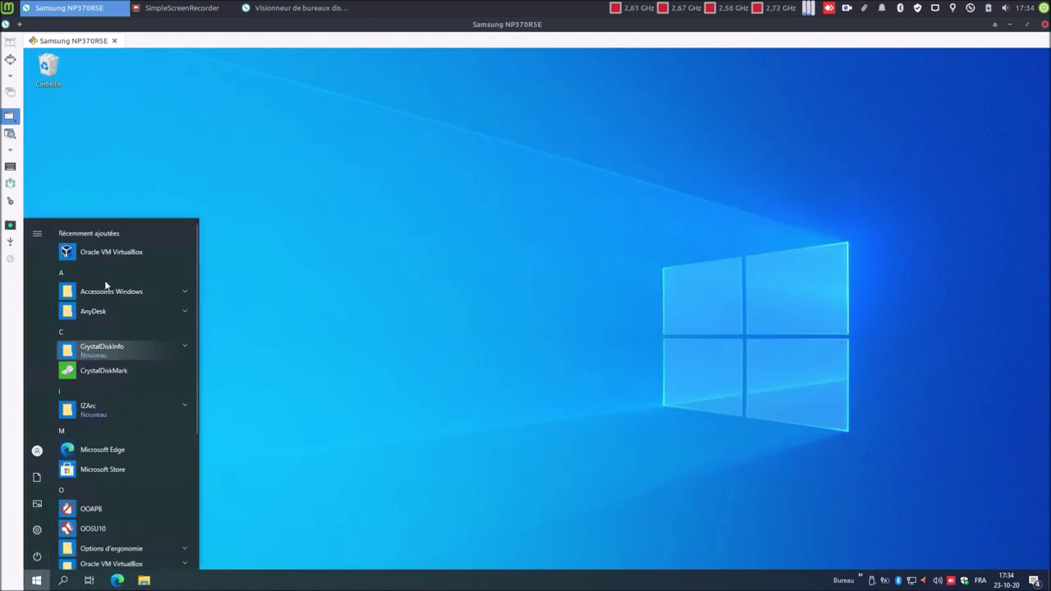
{"action": "left_click", "coordinate": [111, 250]}
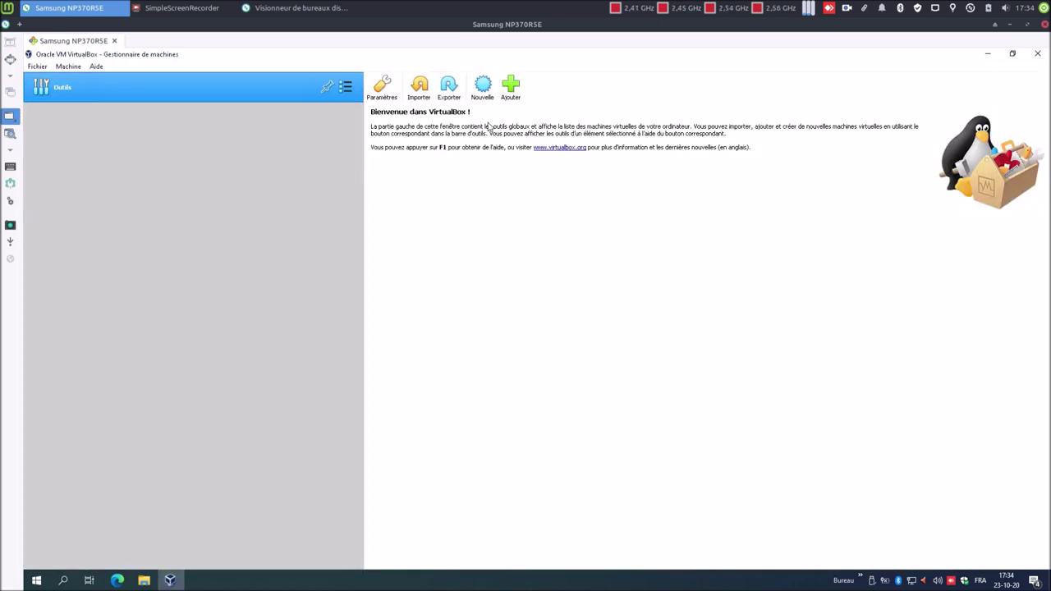
{"action": "left_click", "coordinate": [484, 88]}
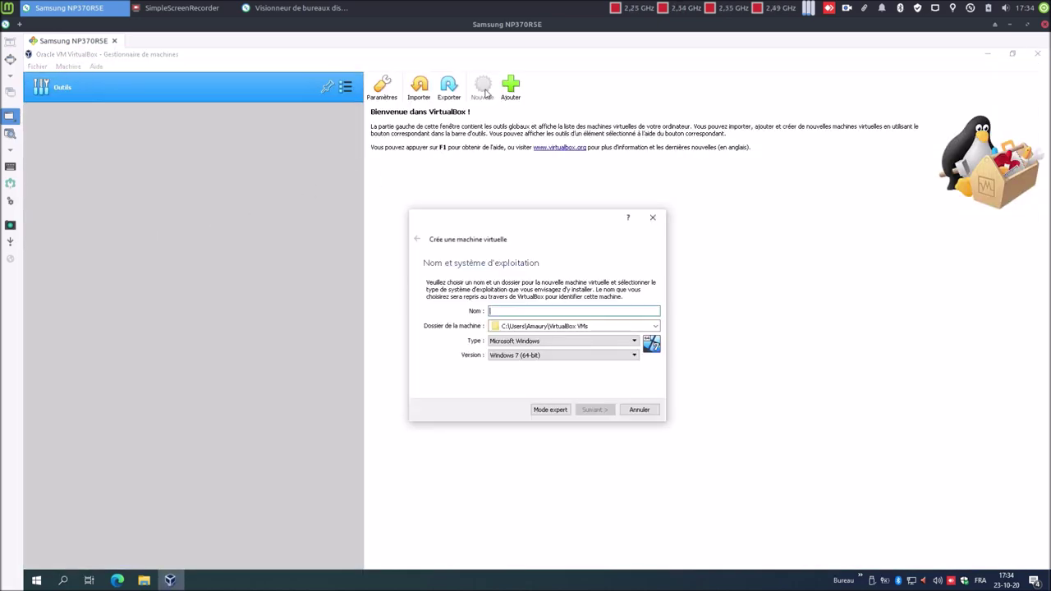
{"action": "left_click", "coordinate": [554, 411]}
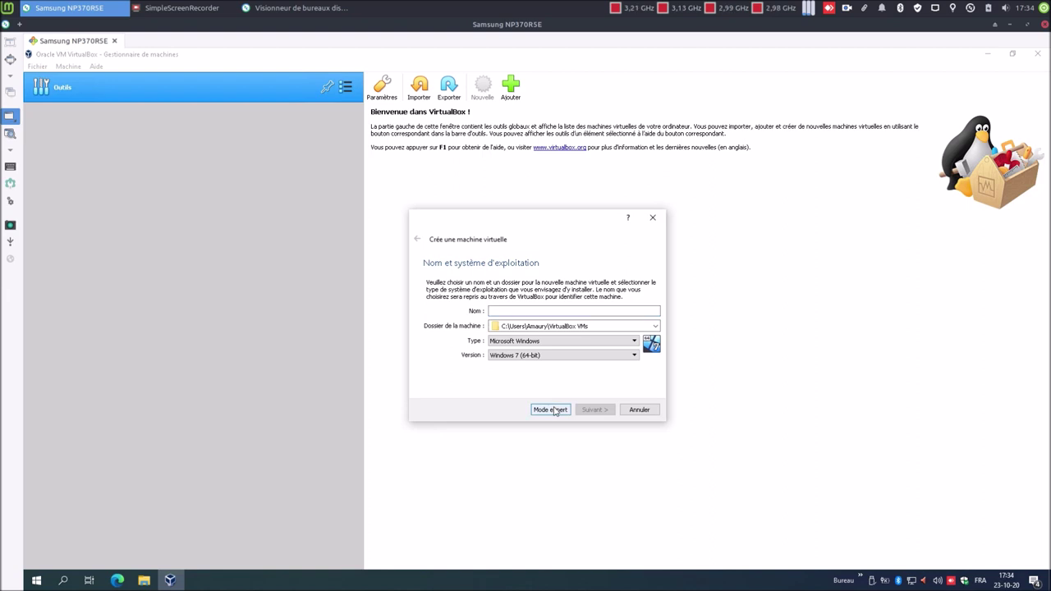
{"action": "right_click", "coordinate": [556, 279]}
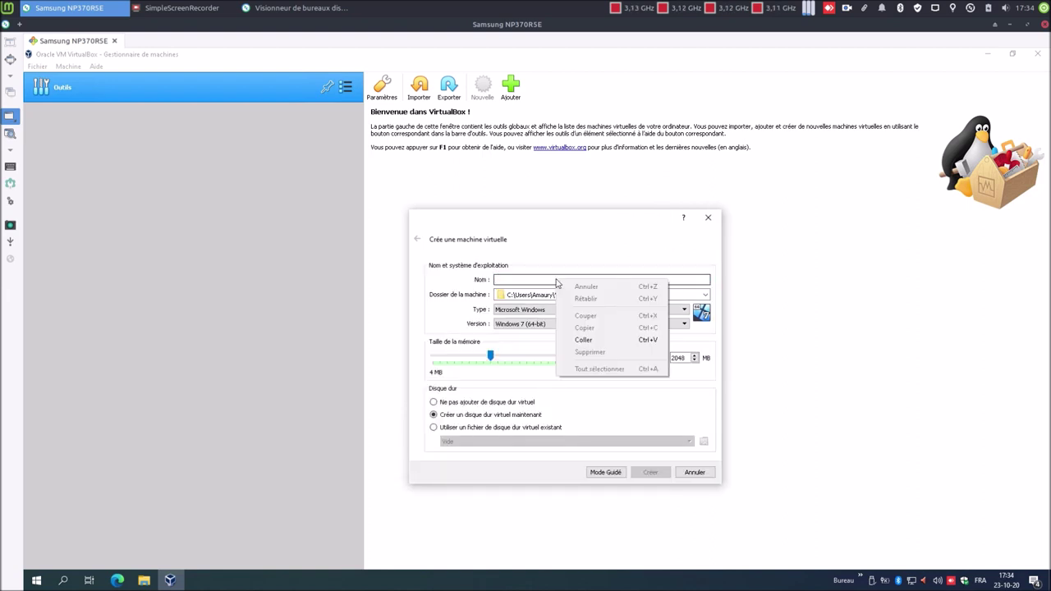
{"action": "left_click", "coordinate": [587, 343]}
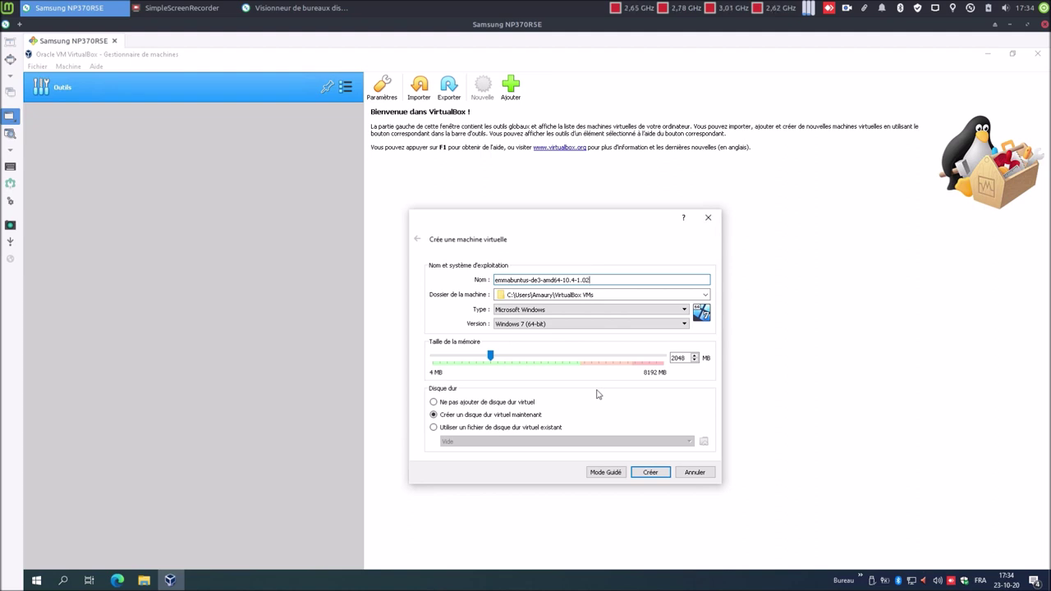
- Set the VM to Linux Debian (64-bit) with 2048 MB memory and create it
{"action": "left_click", "coordinate": [558, 312]}
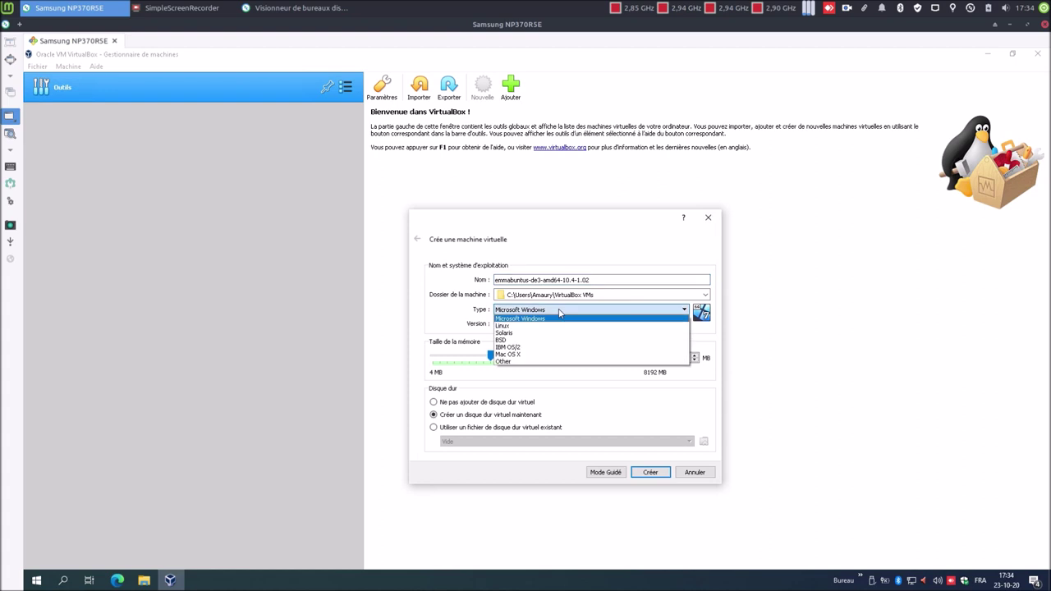
{"action": "left_click", "coordinate": [561, 324]}
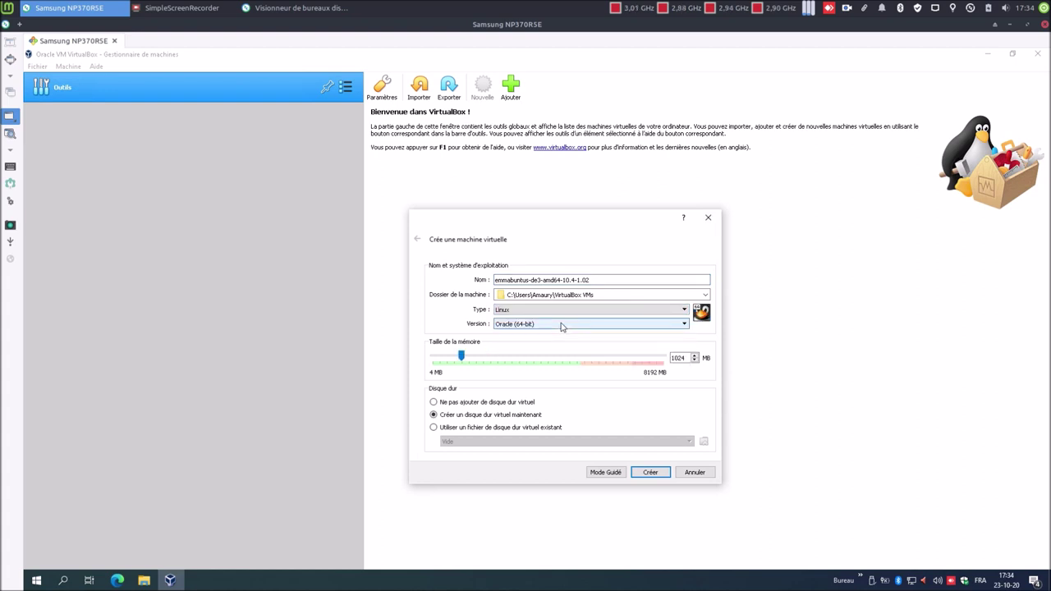
{"action": "left_click", "coordinate": [562, 326]}
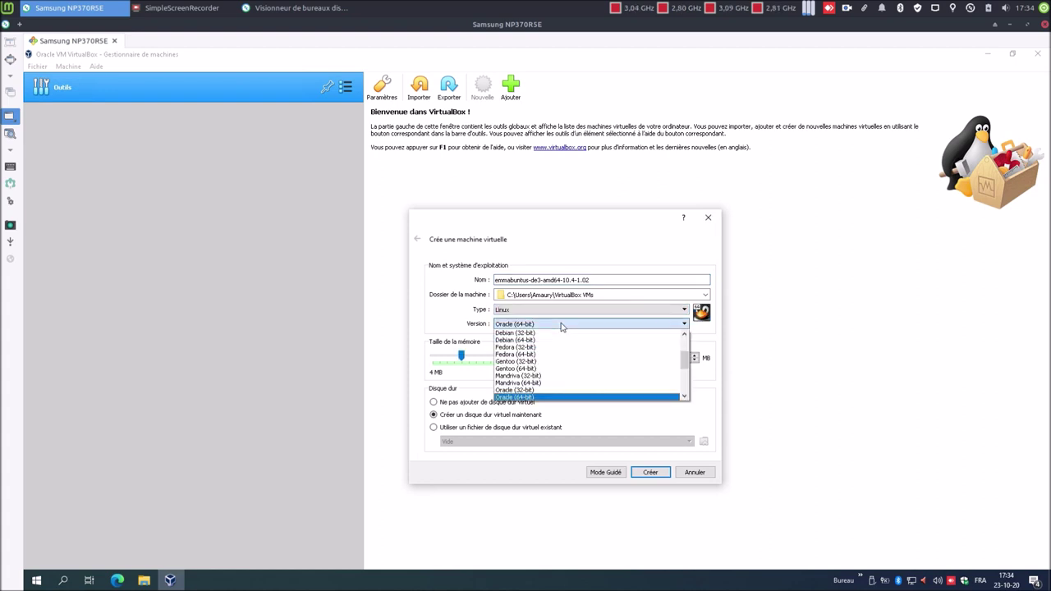
{"action": "left_click", "coordinate": [555, 340]}
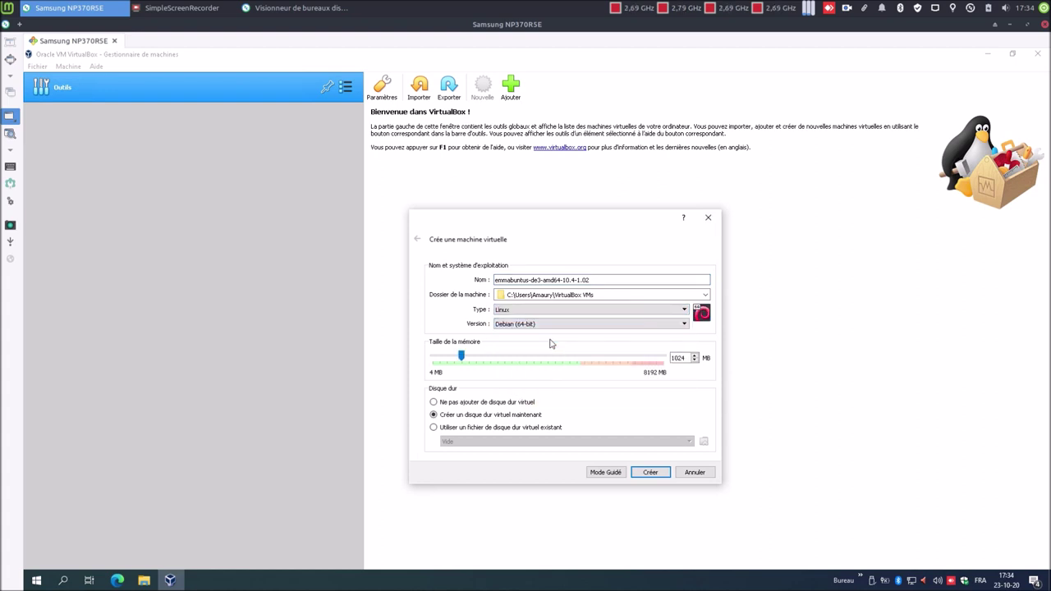
{"action": "double_click", "coordinate": [683, 358]}
{"action": "type", "text": "2048"}
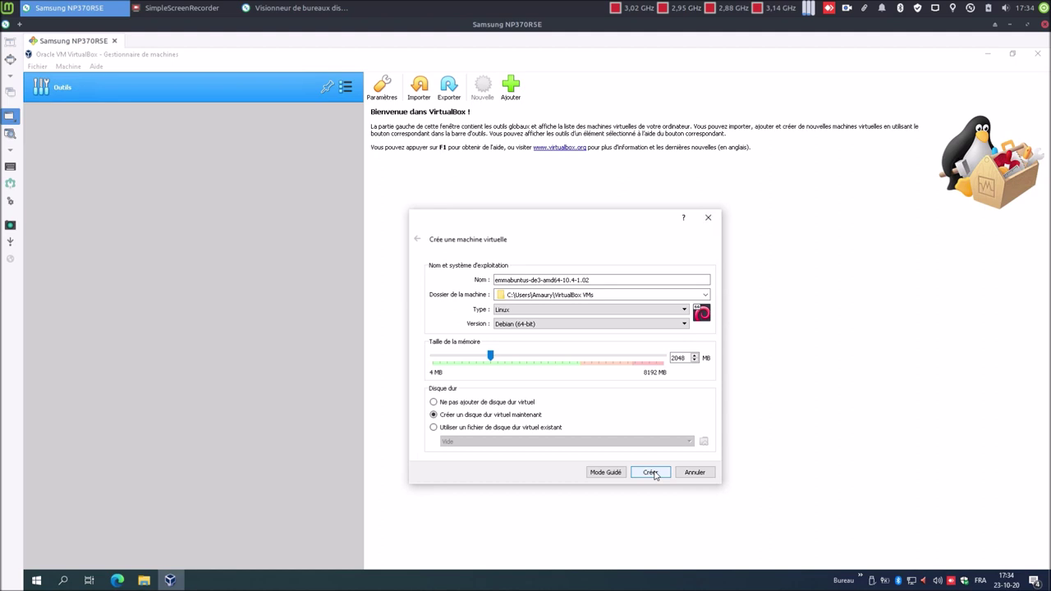
{"action": "left_click", "coordinate": [650, 472]}
- Change the virtual disk size from 8 Go to 60,00 Go, keep dynamic allocation, and create the machine
{"action": "left_click", "coordinate": [669, 323]}
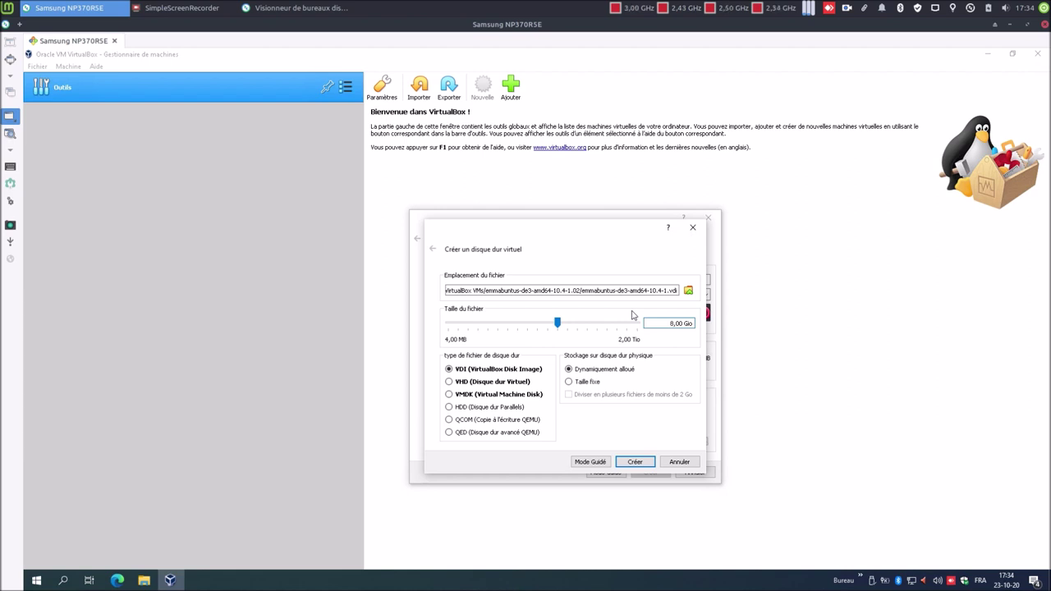
{"action": "key", "text": "BackSpace"}
{"action": "key", "text": "BackSpace"}
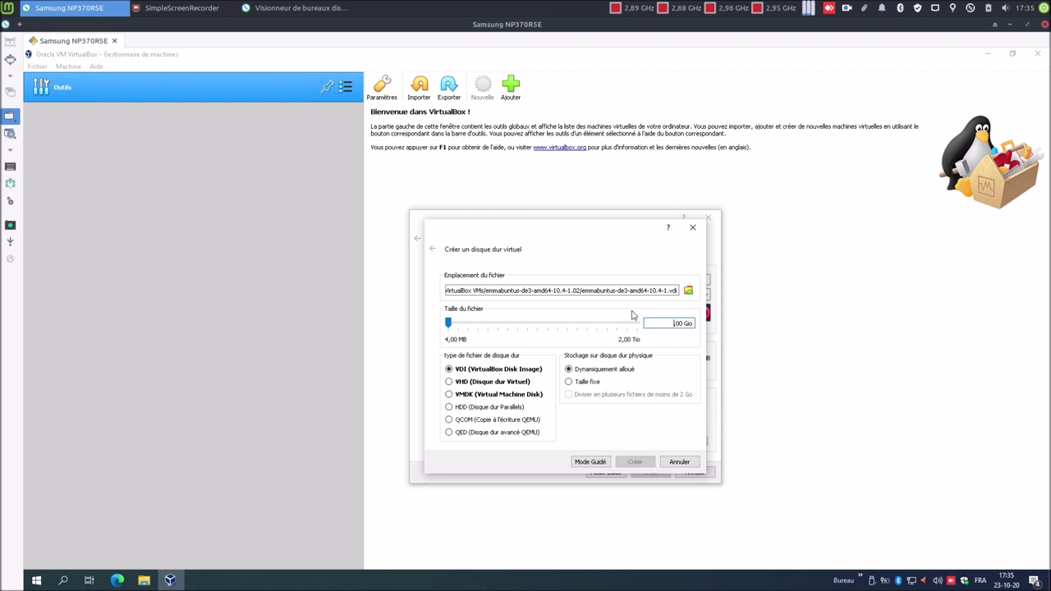
{"action": "type", "text": "60,"}
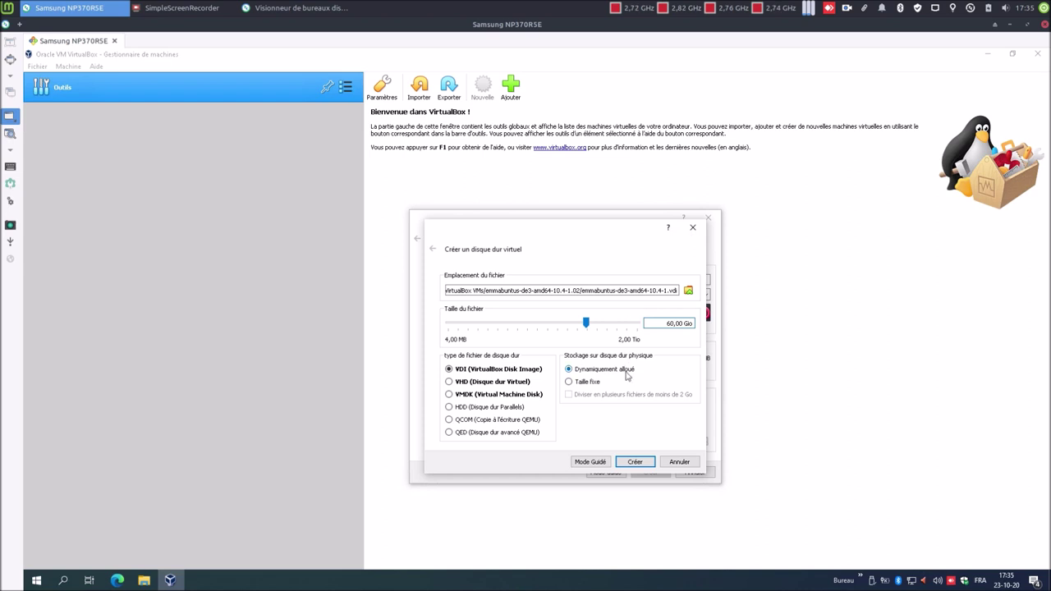
{"action": "left_click", "coordinate": [634, 462]}
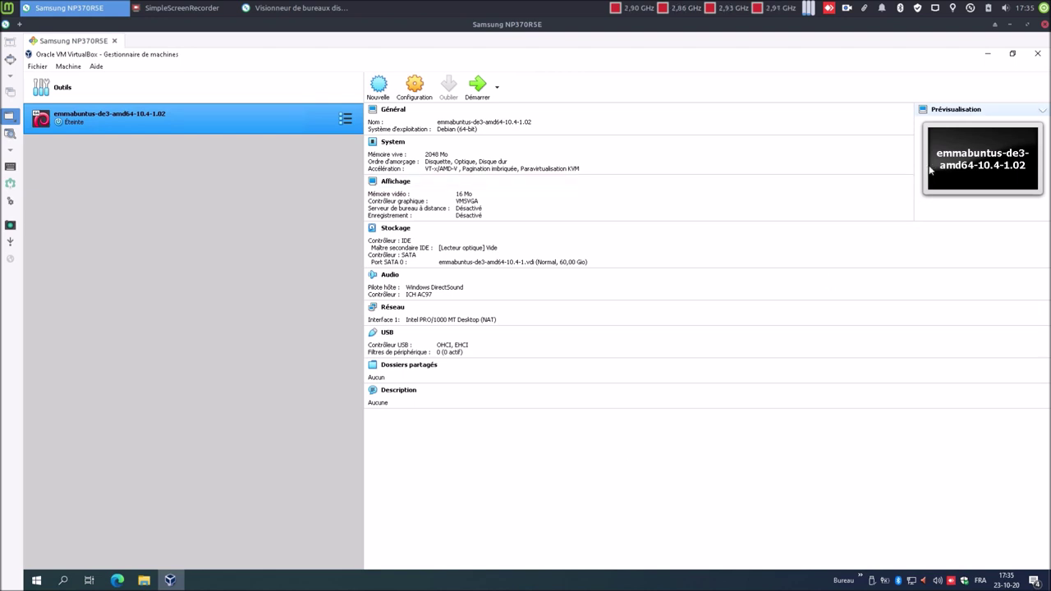
- Set the preview refresh to every 2 s and add Ports séries and Interface utilisateur to the details
{"action": "right_click", "coordinate": [948, 166]}
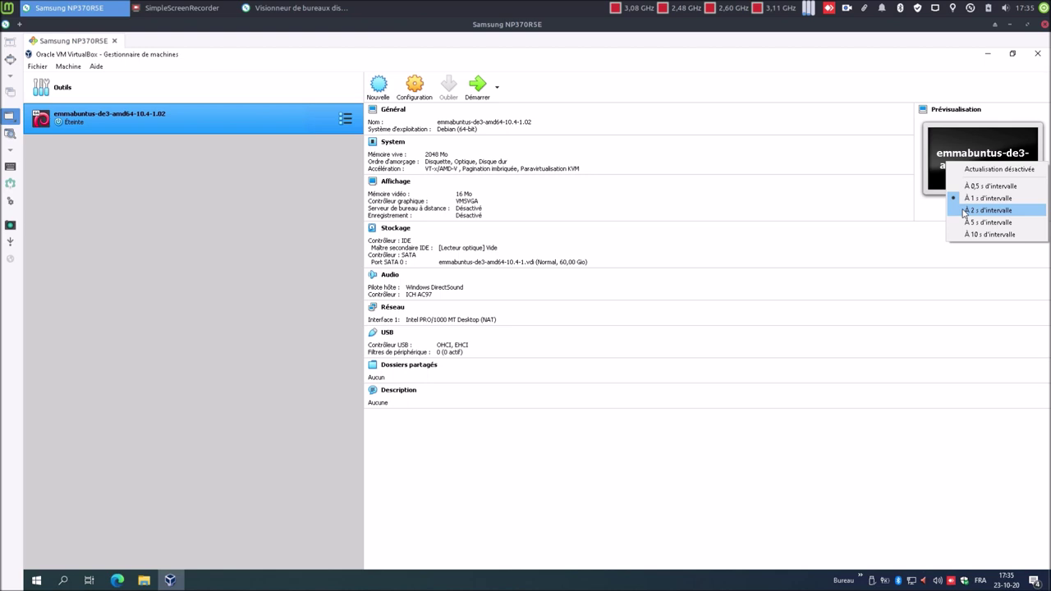
{"action": "left_click", "coordinate": [964, 213]}
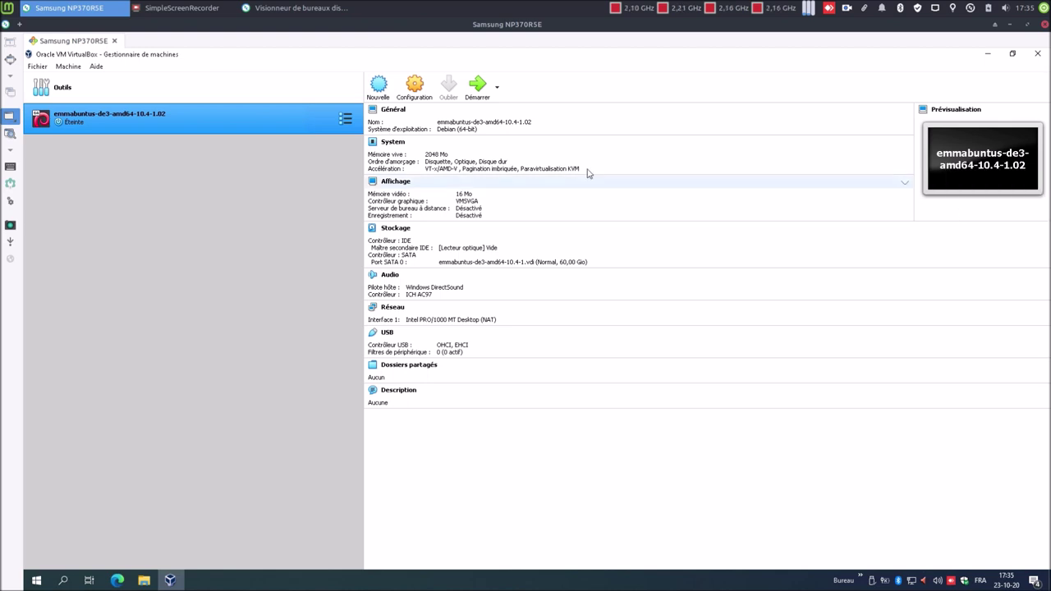
{"action": "right_click", "coordinate": [426, 145]}
{"action": "mouse_move", "coordinate": [436, 215]}
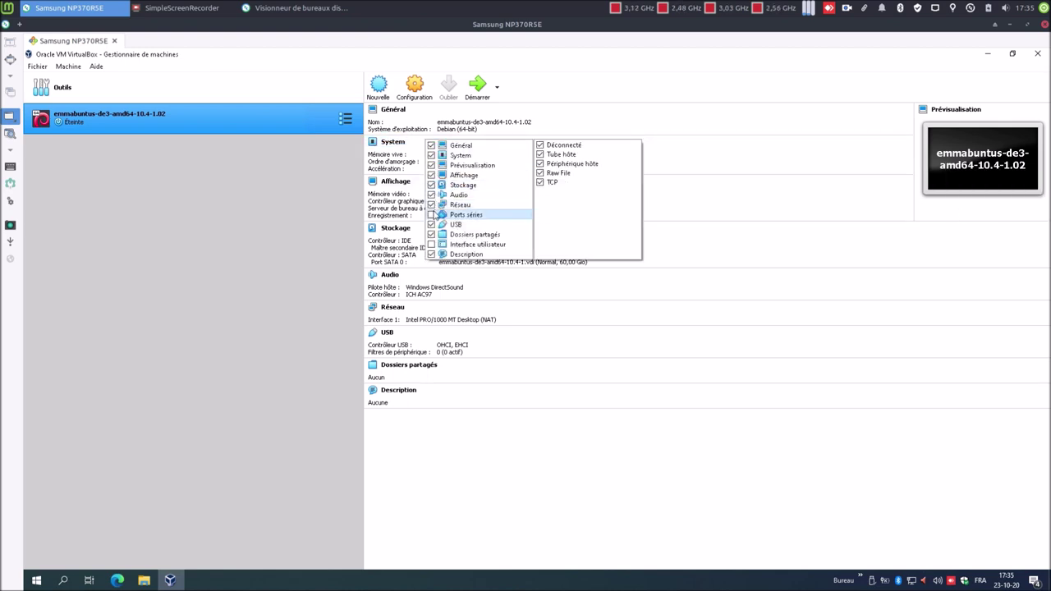
{"action": "left_click", "coordinate": [434, 215]}
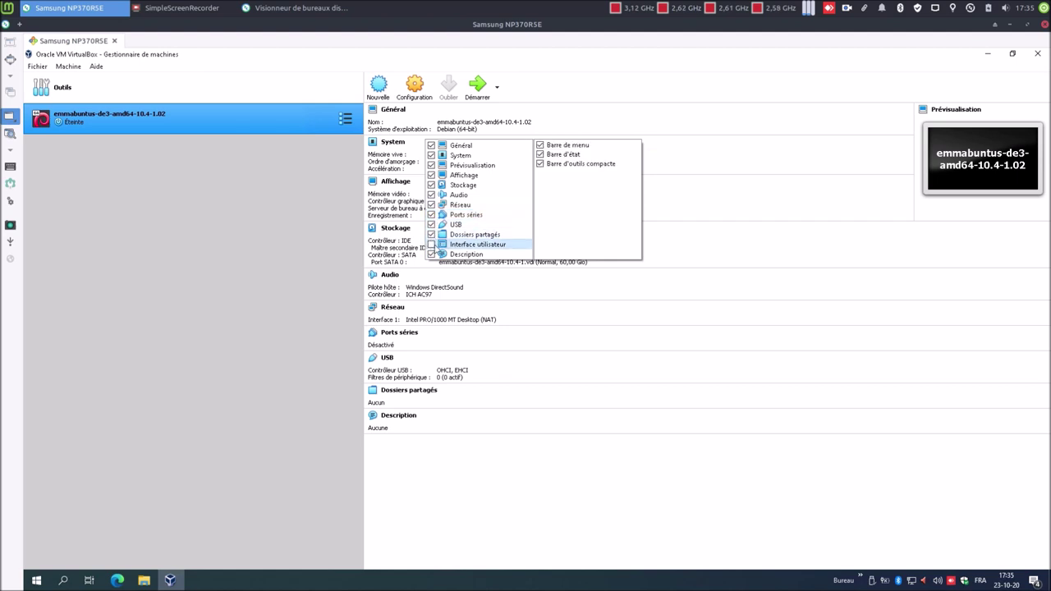
{"action": "left_click", "coordinate": [433, 245]}
{"action": "left_click", "coordinate": [402, 525]}
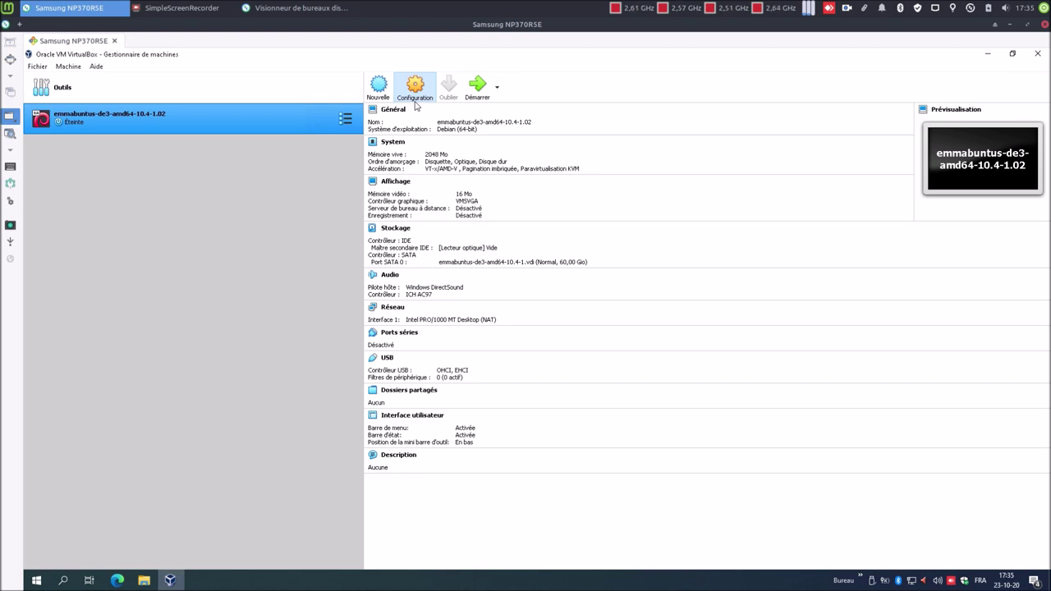
- In the machine's settings, set Presse-papier partagé and Glisser-Déposer to Bidirectionnel
{"action": "left_click", "coordinate": [415, 90]}
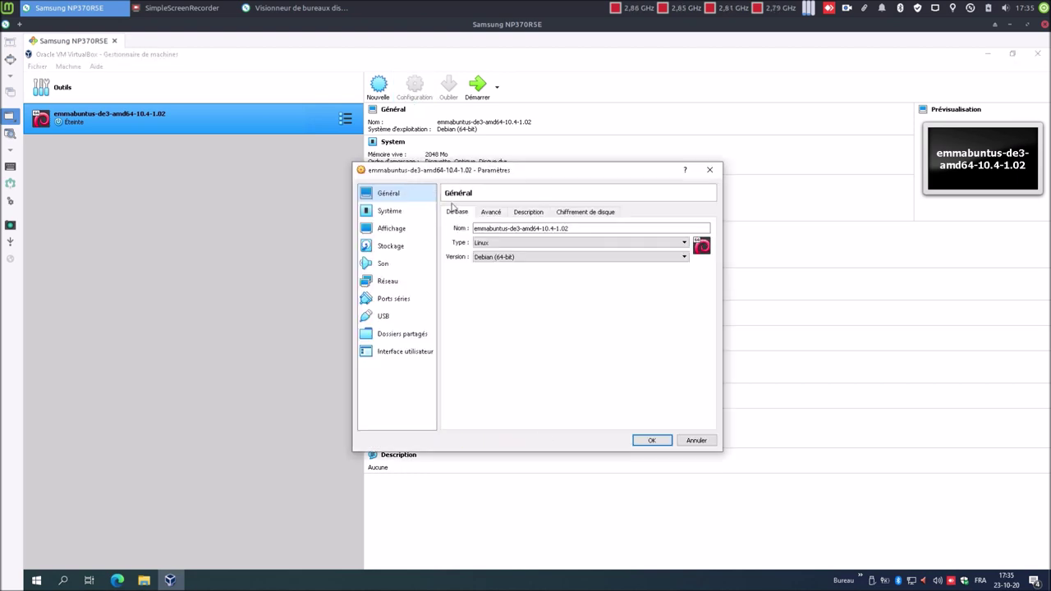
{"action": "left_click", "coordinate": [489, 213]}
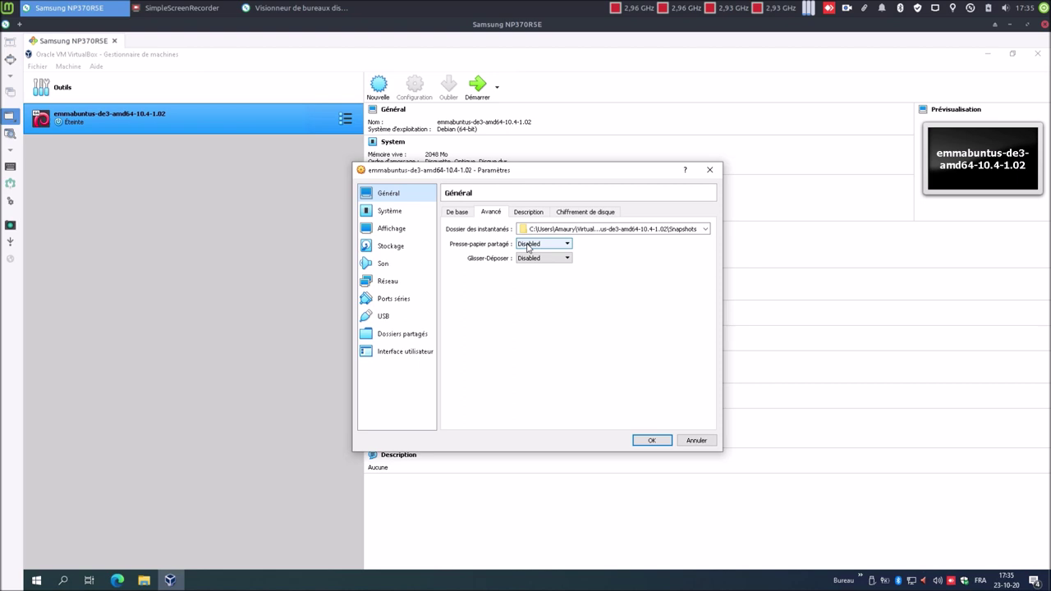
{"action": "left_click", "coordinate": [529, 246]}
{"action": "left_click", "coordinate": [542, 274]}
{"action": "left_click", "coordinate": [538, 259]}
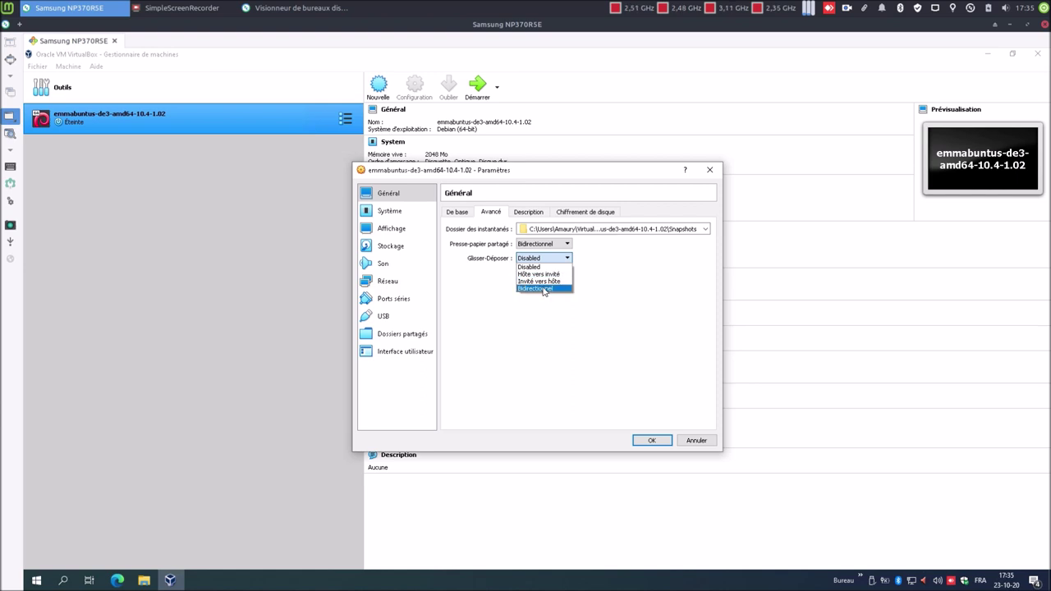
{"action": "left_click", "coordinate": [544, 290]}
- Look over the Description and disk encryption tabs, then go to the Système page
{"action": "left_click", "coordinate": [530, 213]}
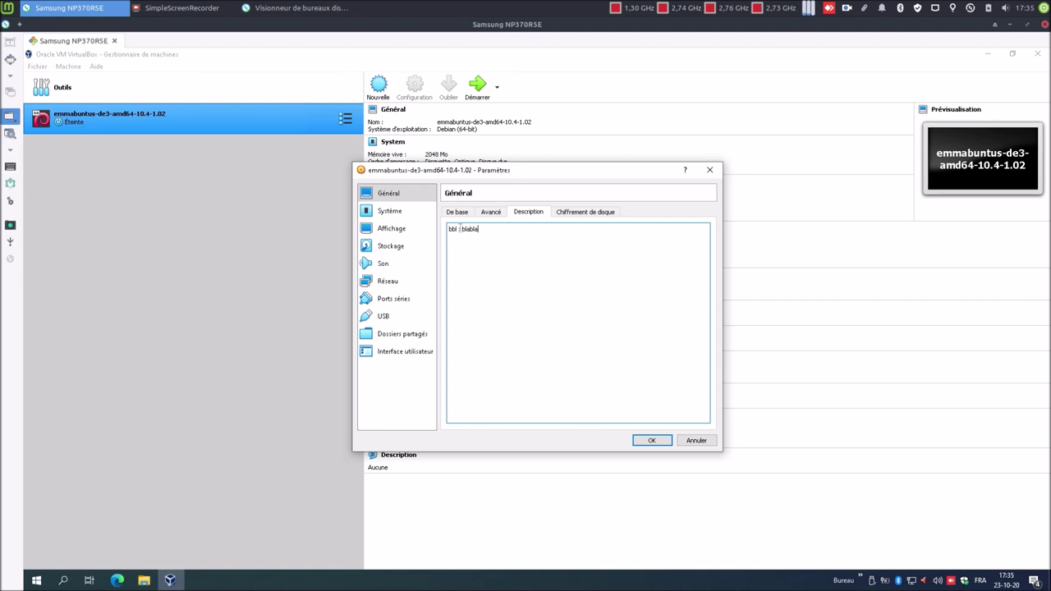
{"action": "left_click", "coordinate": [566, 216]}
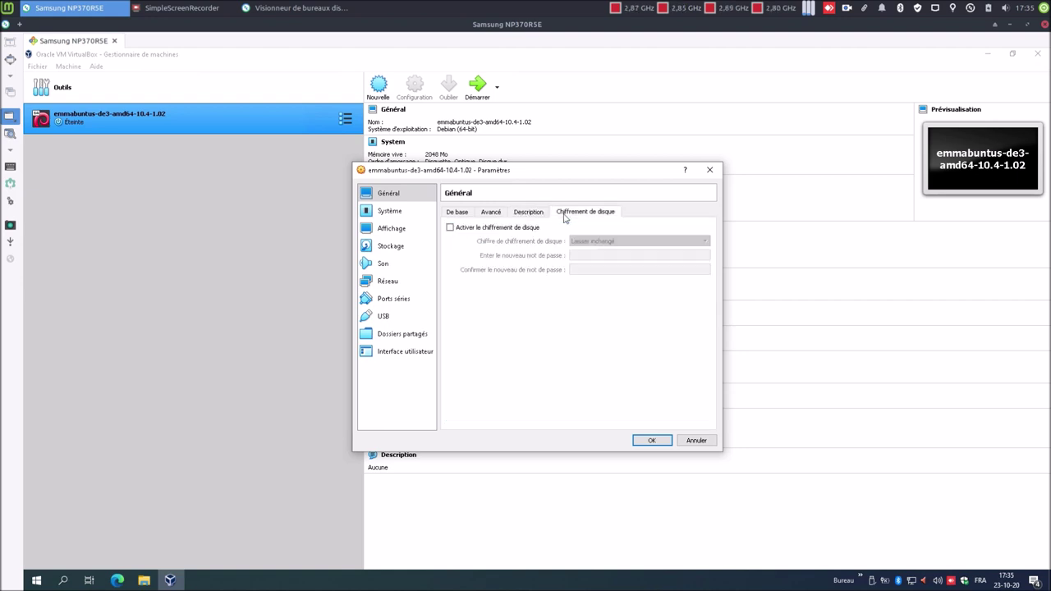
{"action": "left_click", "coordinate": [399, 216]}
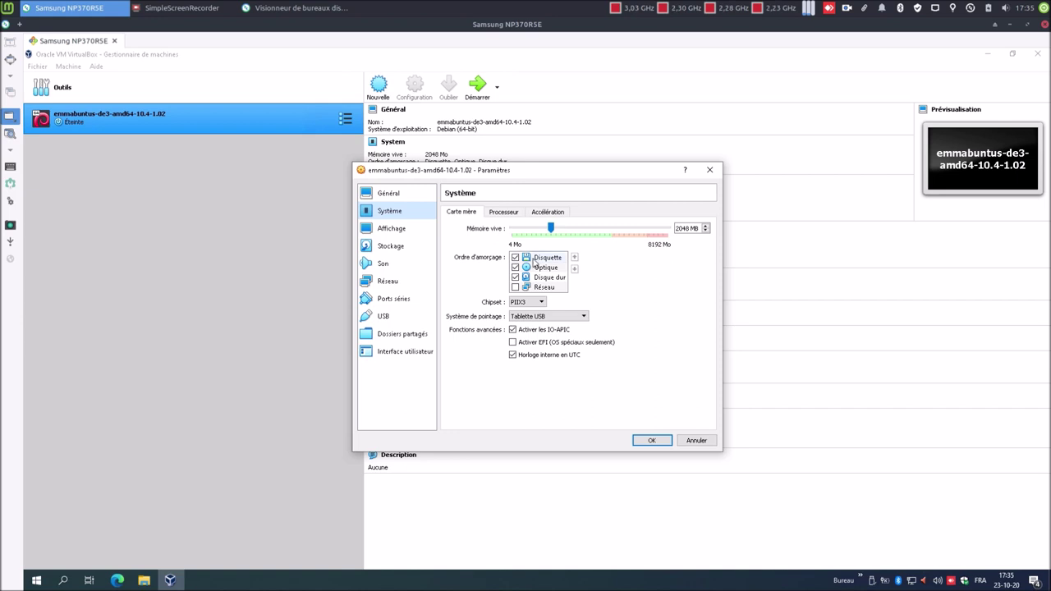
- Remove Disquette from the boot order and give the machine 2 processors
{"action": "left_click", "coordinate": [515, 258]}
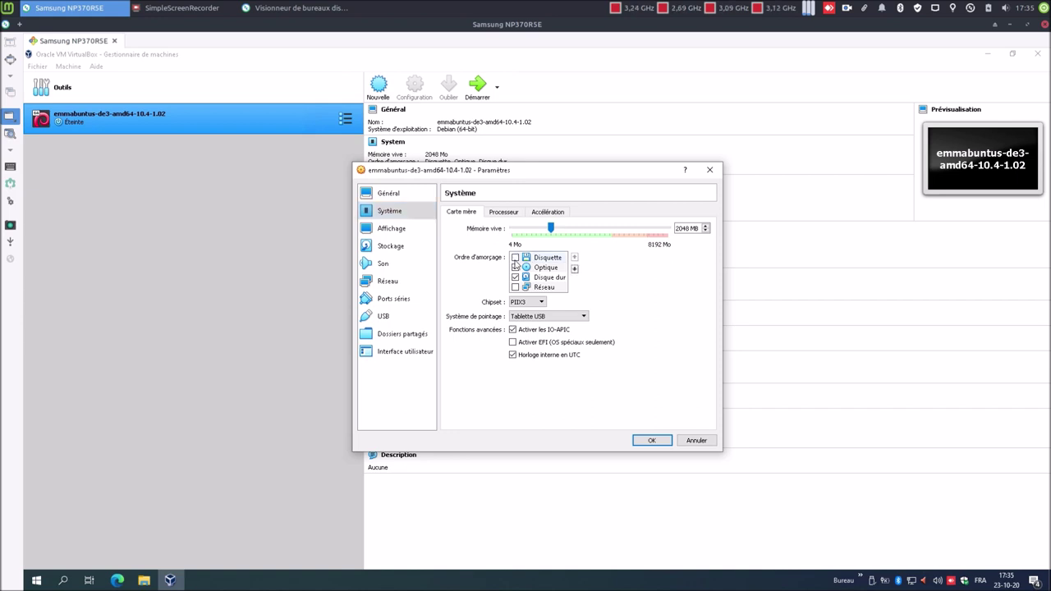
{"action": "left_click", "coordinate": [504, 213]}
{"action": "left_click_drag", "start_coordinate": [518, 230], "coordinate": [570, 228]}
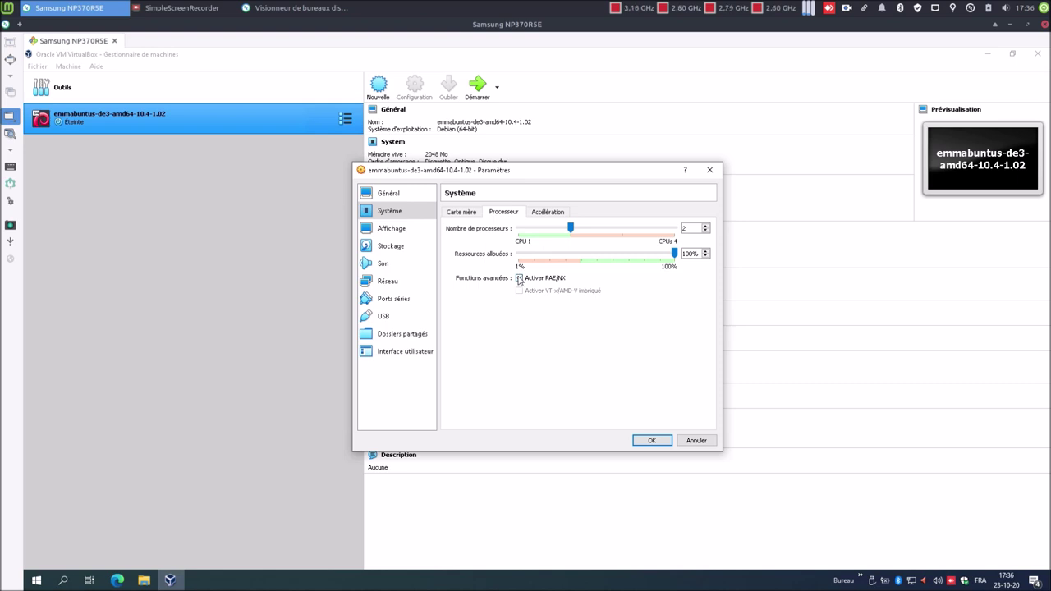
{"action": "left_click", "coordinate": [547, 213]}
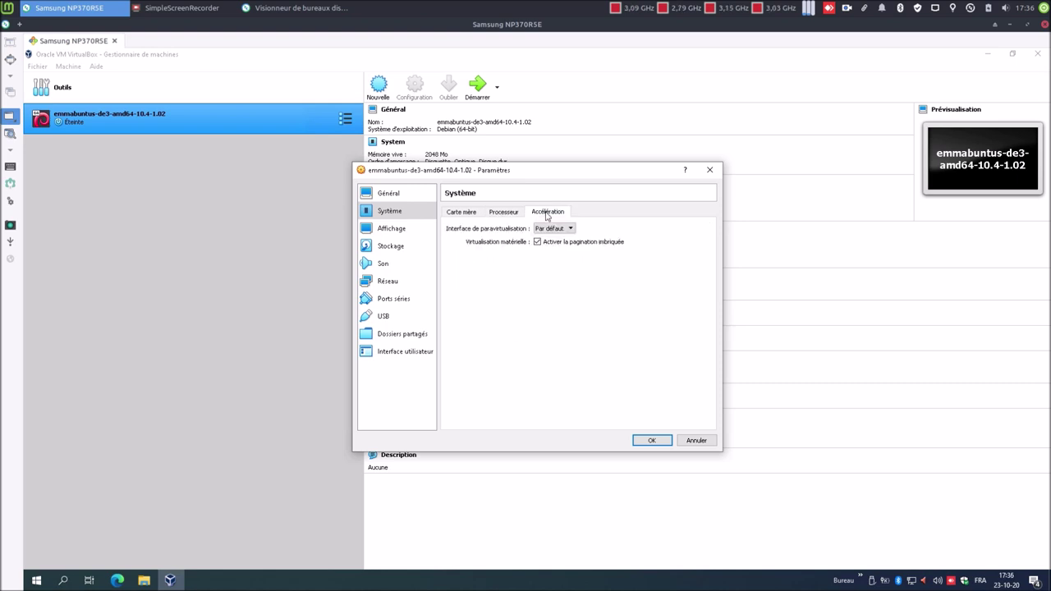
- Set the video memory to 64 MB on the Affichage page
{"action": "left_click", "coordinate": [388, 230]}
{"action": "double_click", "coordinate": [680, 228]}
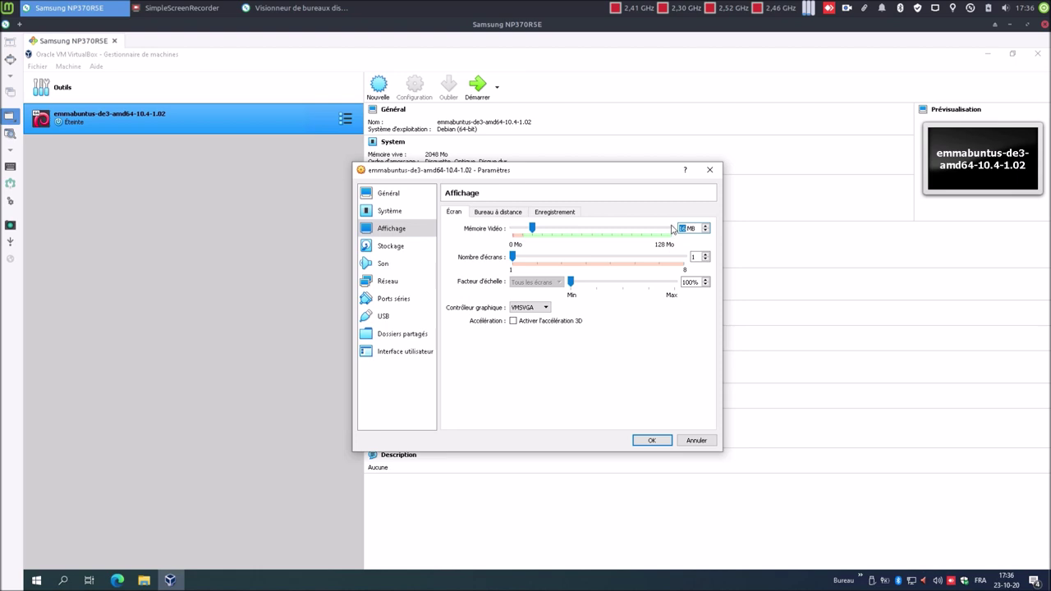
{"action": "type", "text": "64"}
- Review the remote desktop and recording tabs, then select the empty optical drive in Stockage
{"action": "left_click", "coordinate": [496, 215]}
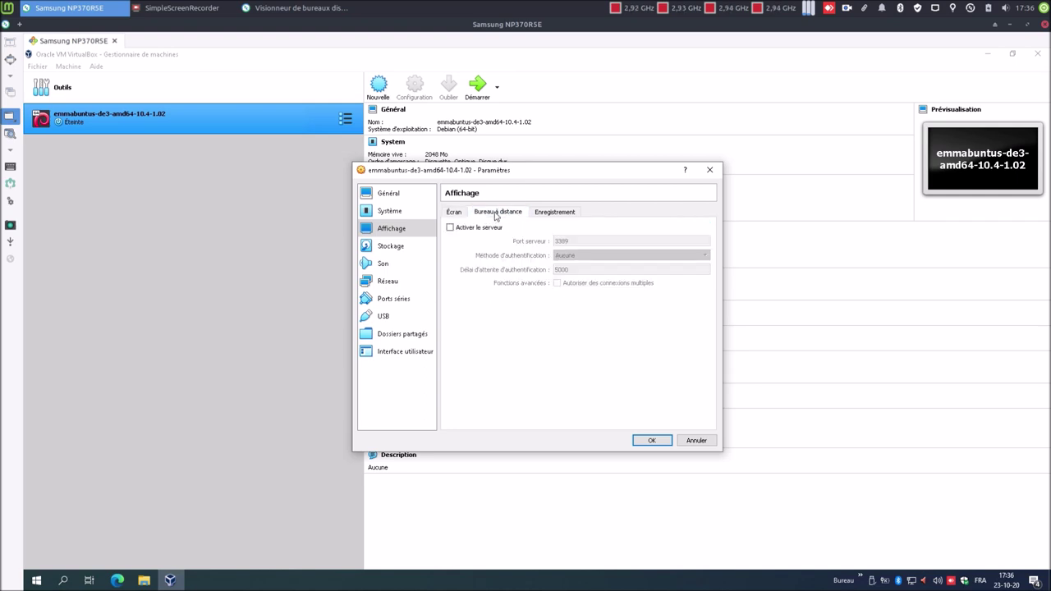
{"action": "left_click", "coordinate": [550, 217]}
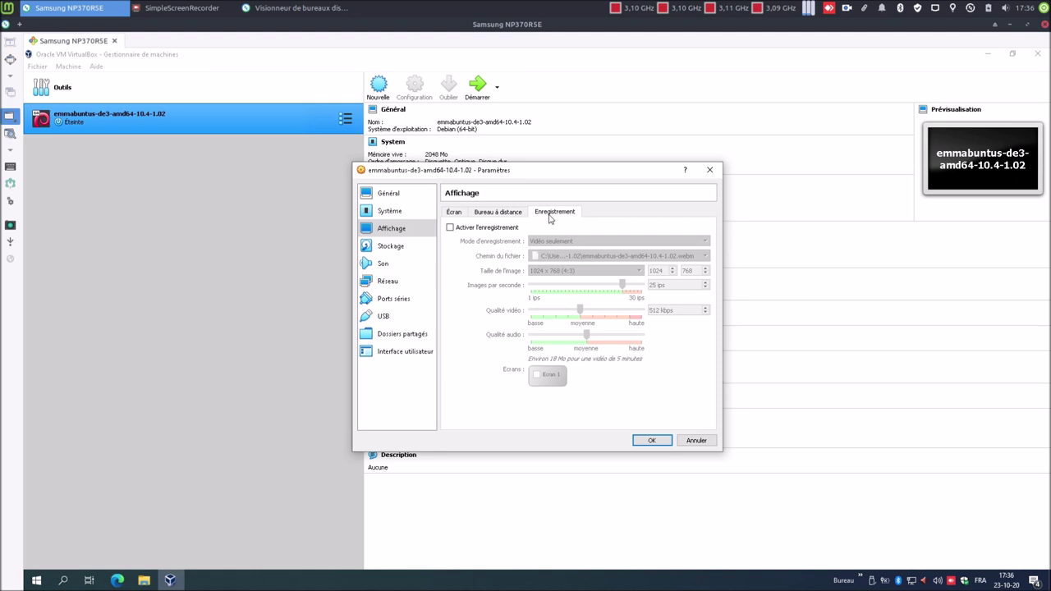
{"action": "left_click", "coordinate": [392, 246]}
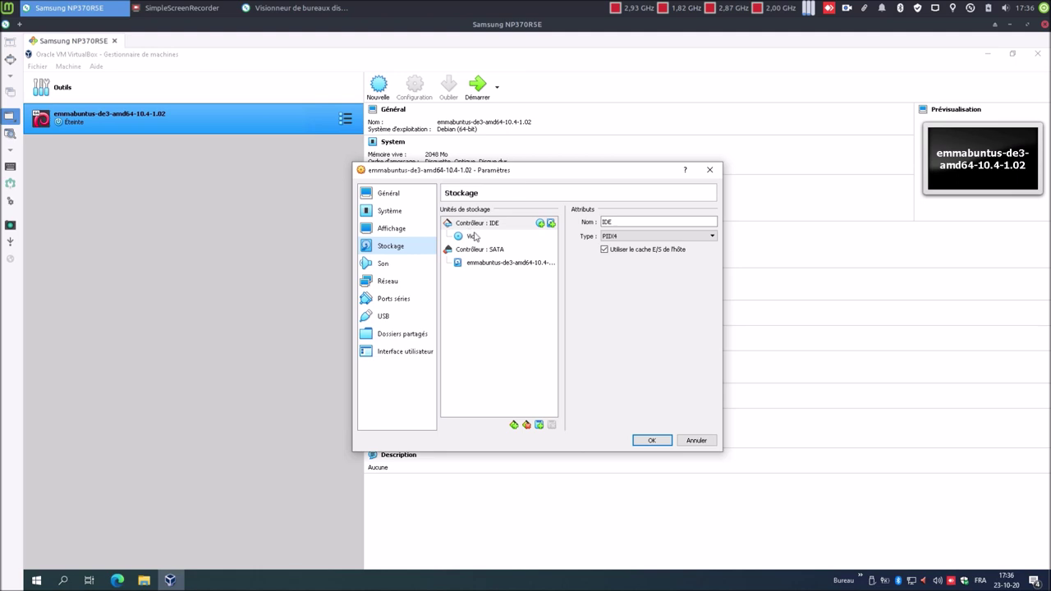
{"action": "left_click", "coordinate": [478, 237]}
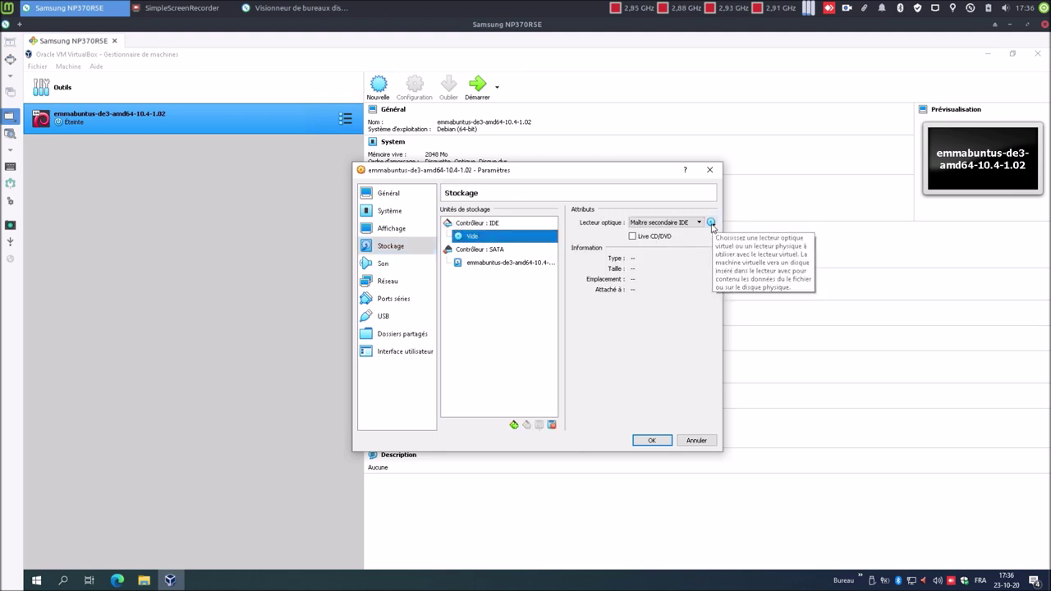
- Load the Emmabuntüs ISO from Téléchargements into the IDE optical drive
{"action": "left_click", "coordinate": [711, 223]}
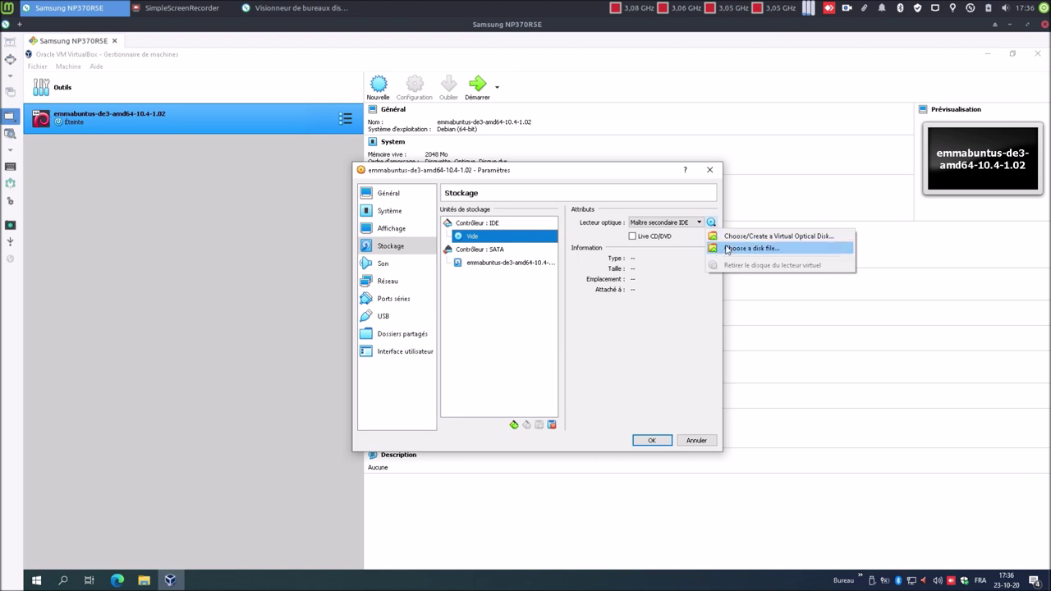
{"action": "left_click", "coordinate": [727, 248]}
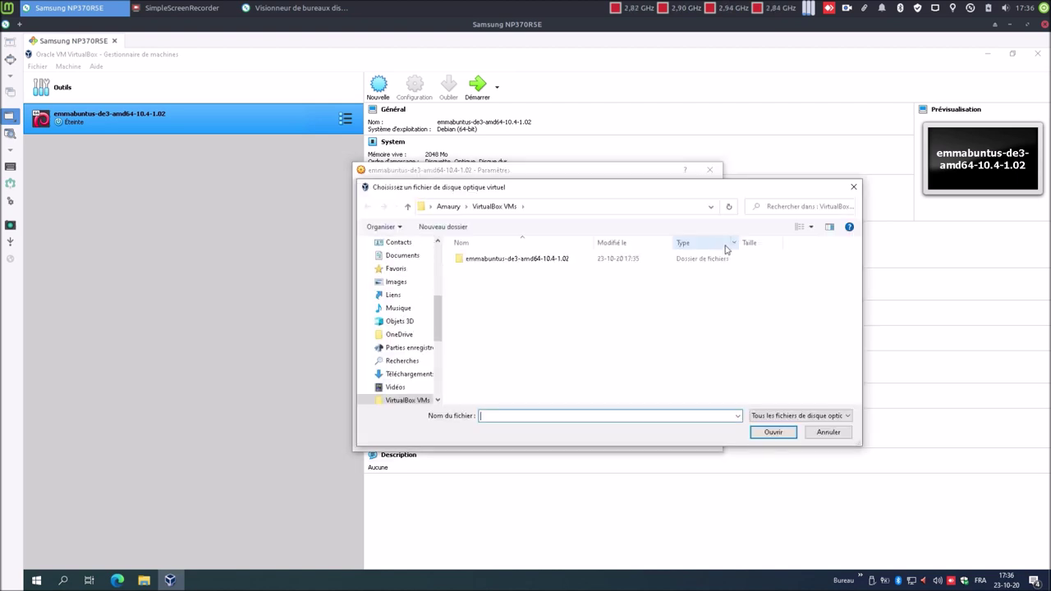
{"action": "left_click_drag", "start_coordinate": [437, 316], "coordinate": [444, 252]}
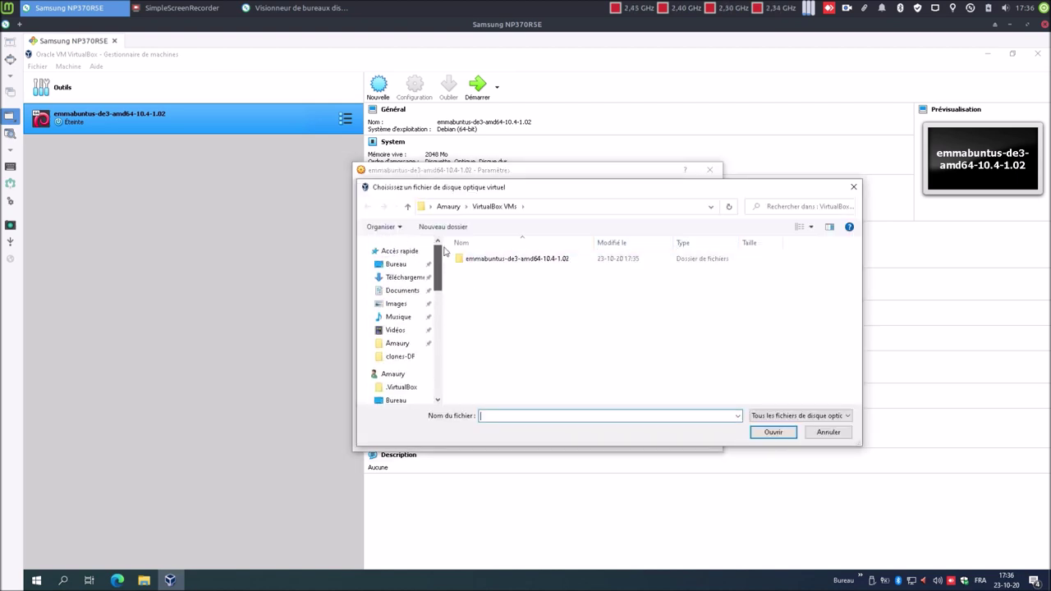
{"action": "left_click", "coordinate": [404, 276]}
{"action": "double_click", "coordinate": [485, 276]}
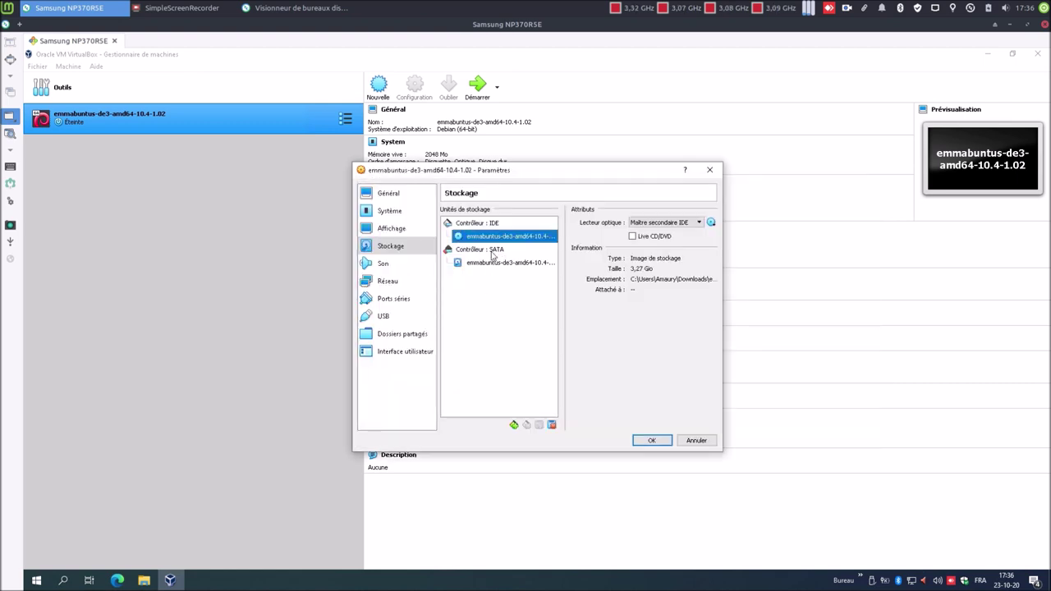
- Enable Utiliser le cache E/S de l'hôte on the SATA controller and inspect the 60 Gio disk
{"action": "left_click", "coordinate": [493, 251]}
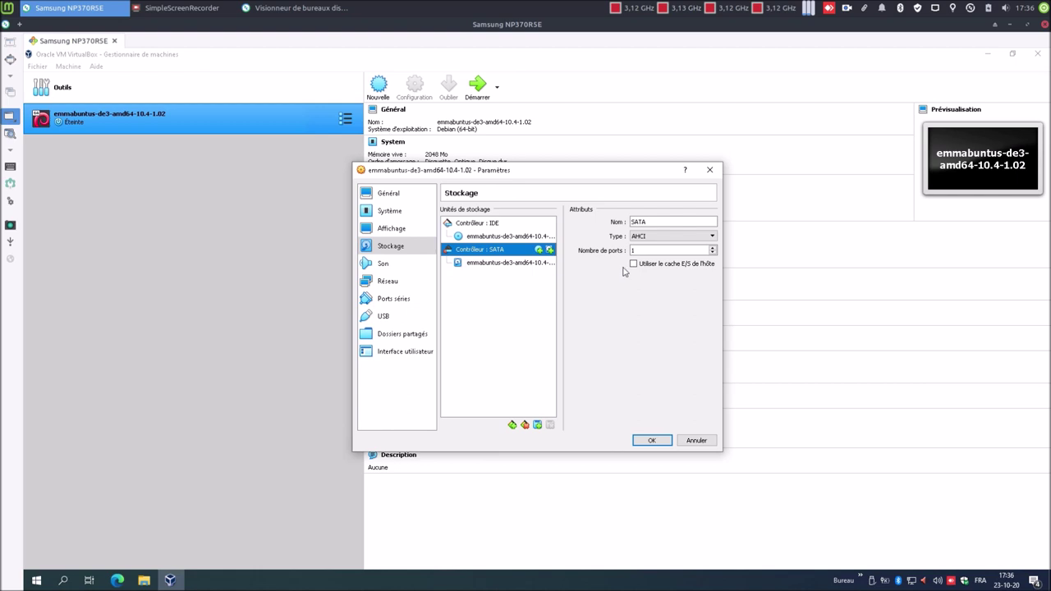
{"action": "left_click", "coordinate": [633, 263]}
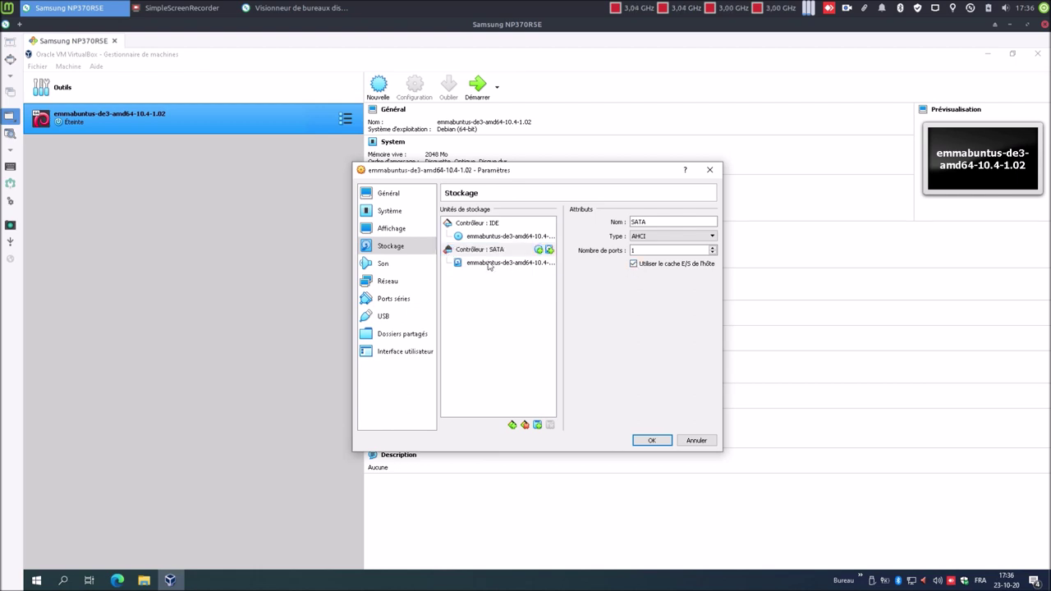
{"action": "left_click", "coordinate": [489, 263]}
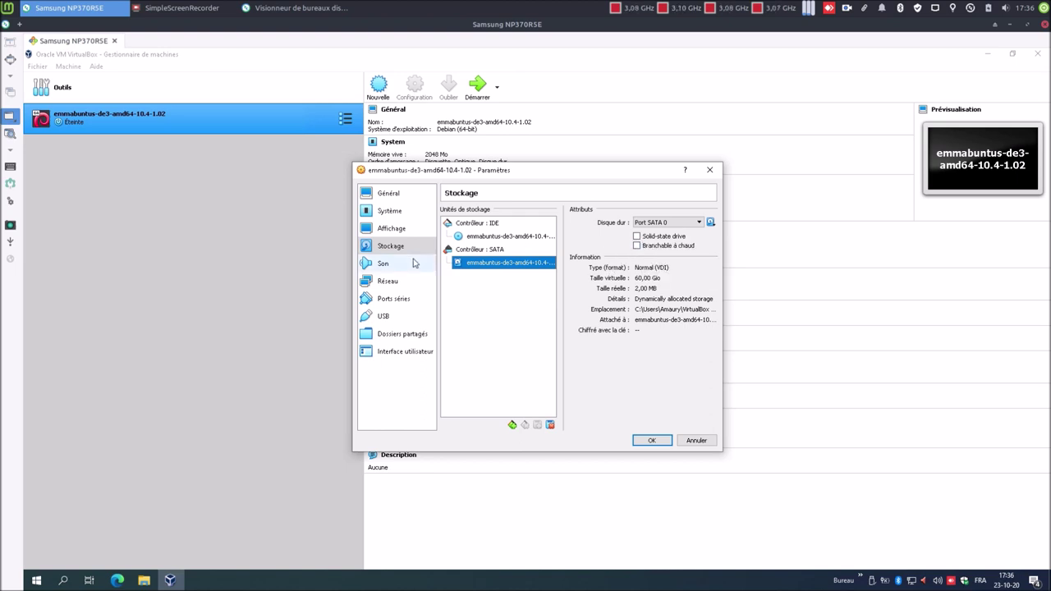
- Switch the audio controller to Intel HD Audio
{"action": "left_click", "coordinate": [382, 263]}
{"action": "left_click", "coordinate": [565, 238]}
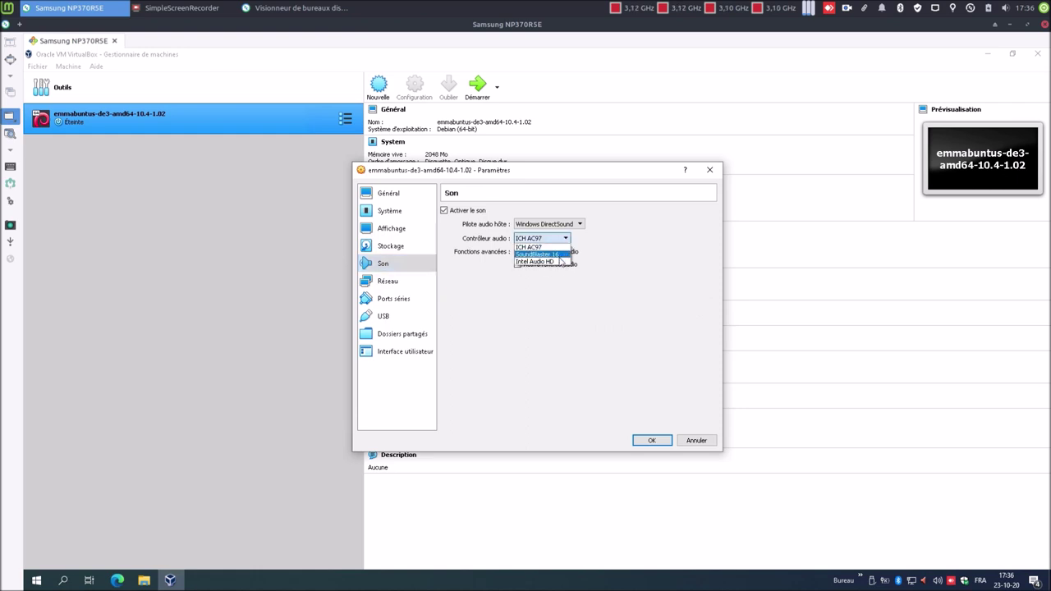
{"action": "left_click", "coordinate": [561, 265]}
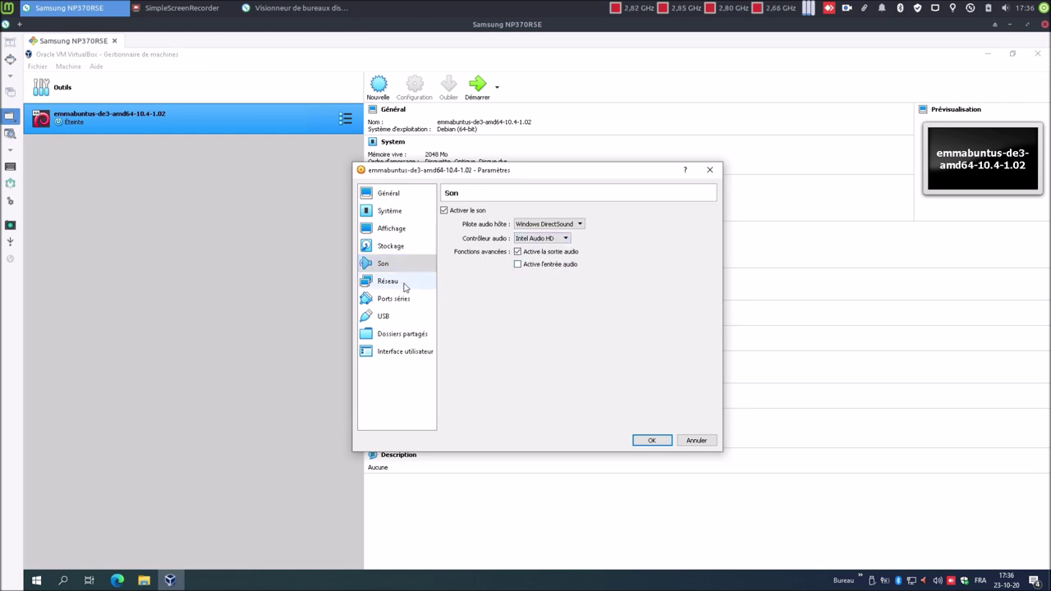
- Review the Réseau, Ports séries, USB, Dossiers partagés and Interface utilisateur pages, then save with OK
{"action": "left_click", "coordinate": [404, 287]}
{"action": "left_click", "coordinate": [397, 301]}
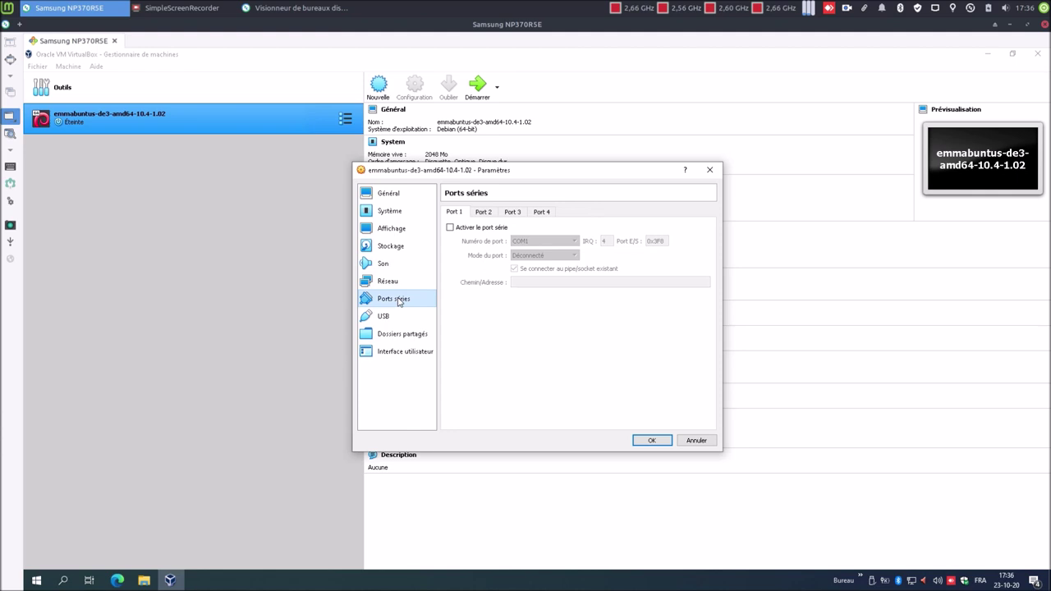
{"action": "left_click", "coordinate": [394, 318]}
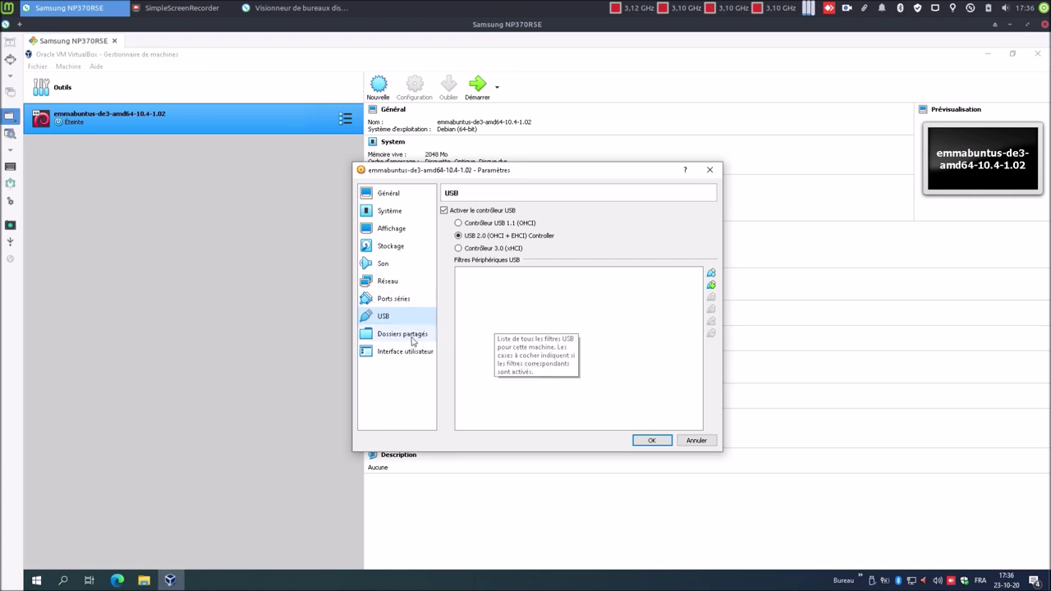
{"action": "left_click", "coordinate": [408, 337]}
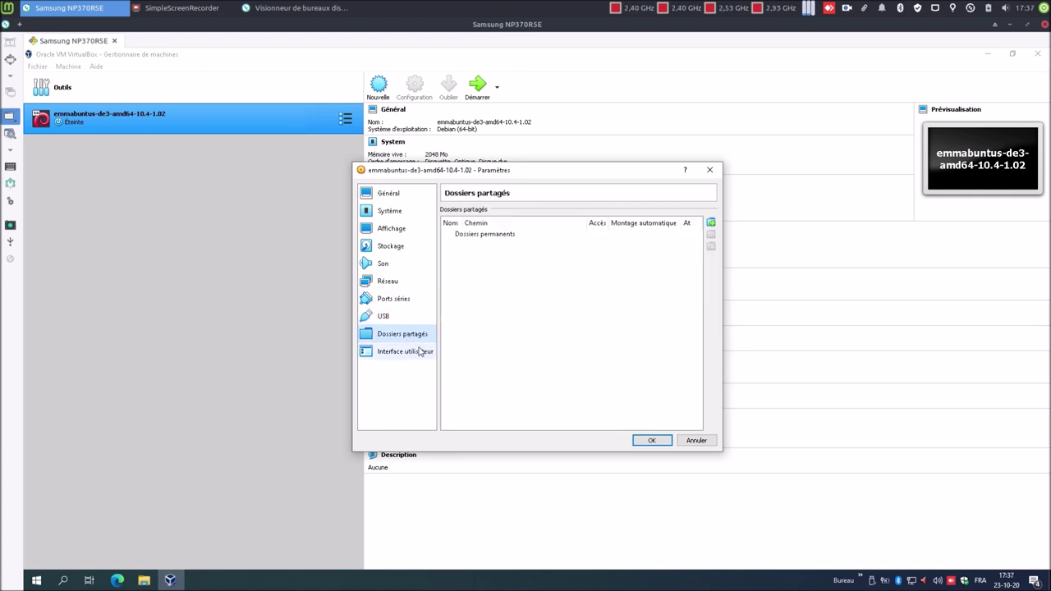
{"action": "left_click", "coordinate": [414, 351]}
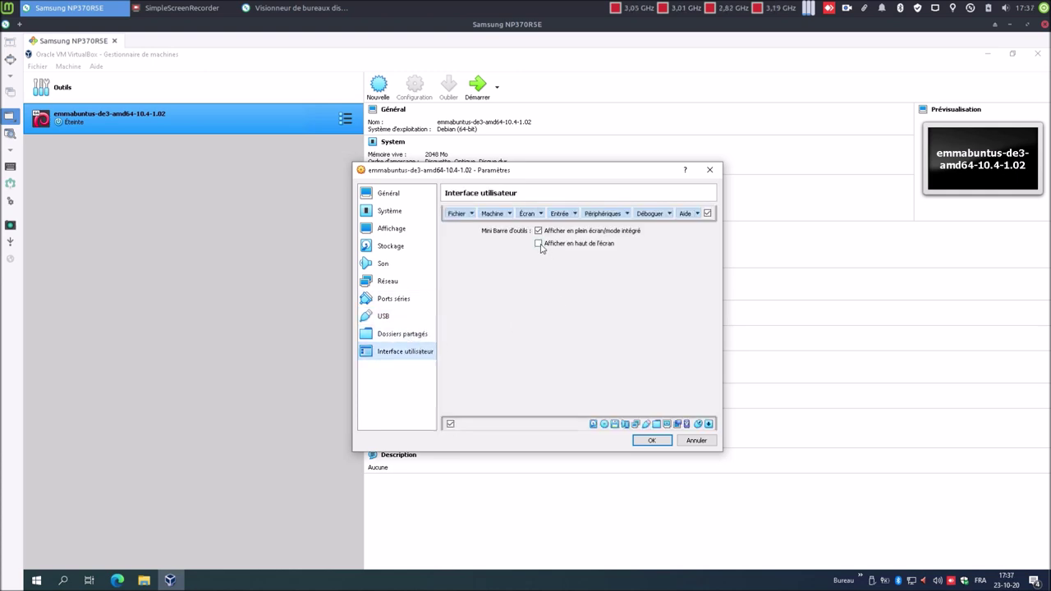
{"action": "left_click", "coordinate": [661, 440]}
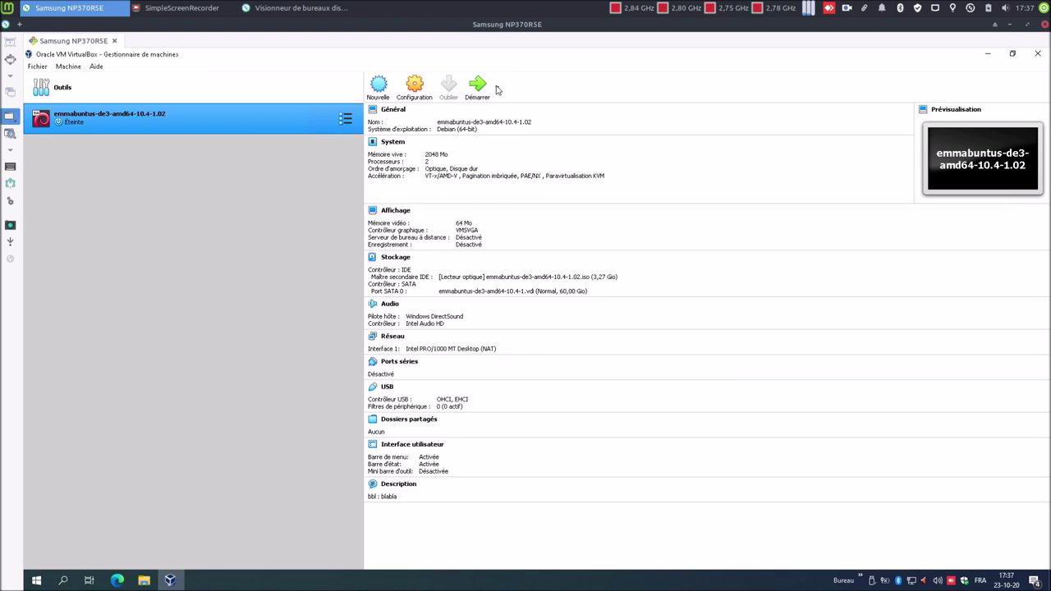
- Start the VM, dismiss the keyboard notice, and capture mouse and keyboard into it
{"action": "left_click", "coordinate": [480, 86]}
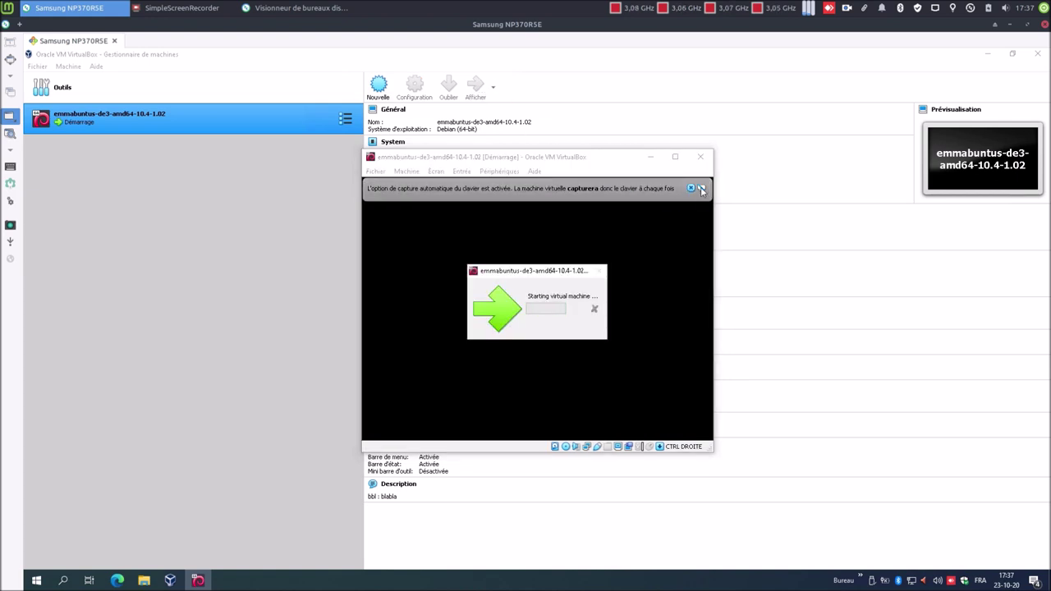
{"action": "left_click", "coordinate": [701, 189]}
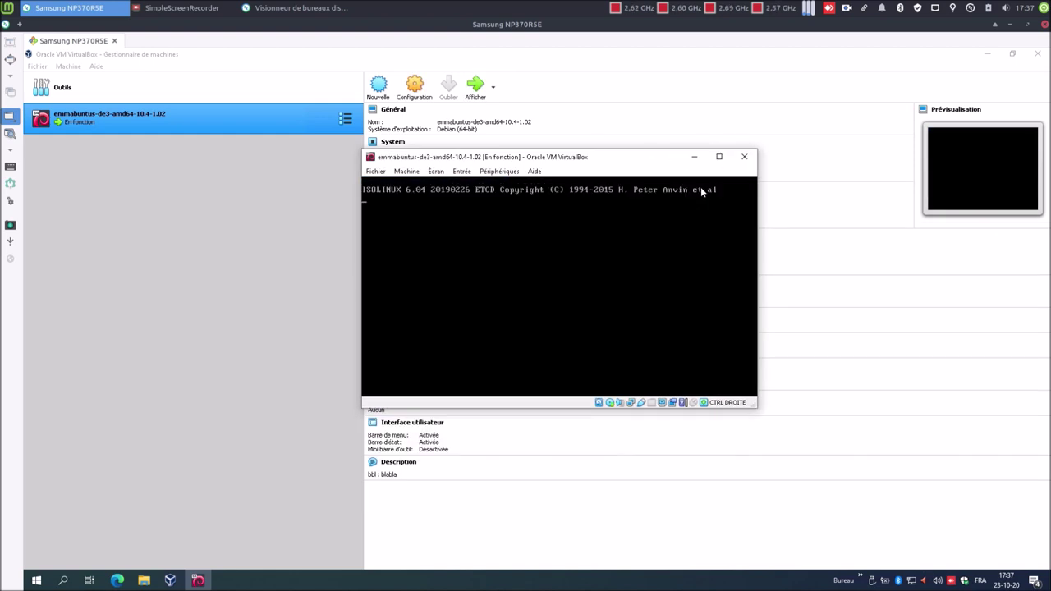
{"action": "left_click", "coordinate": [572, 251]}
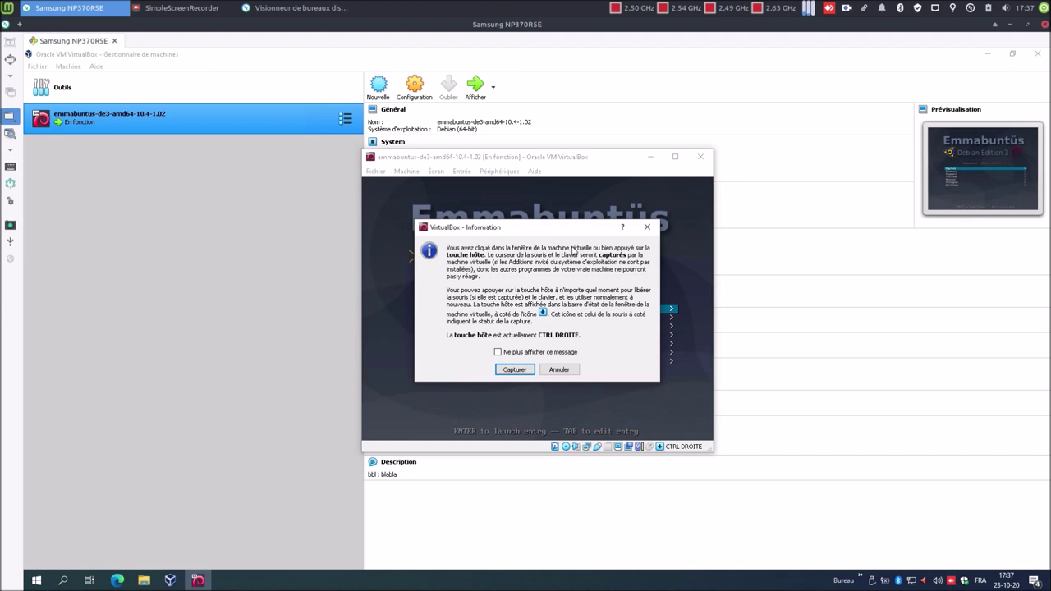
{"action": "left_click", "coordinate": [512, 371]}
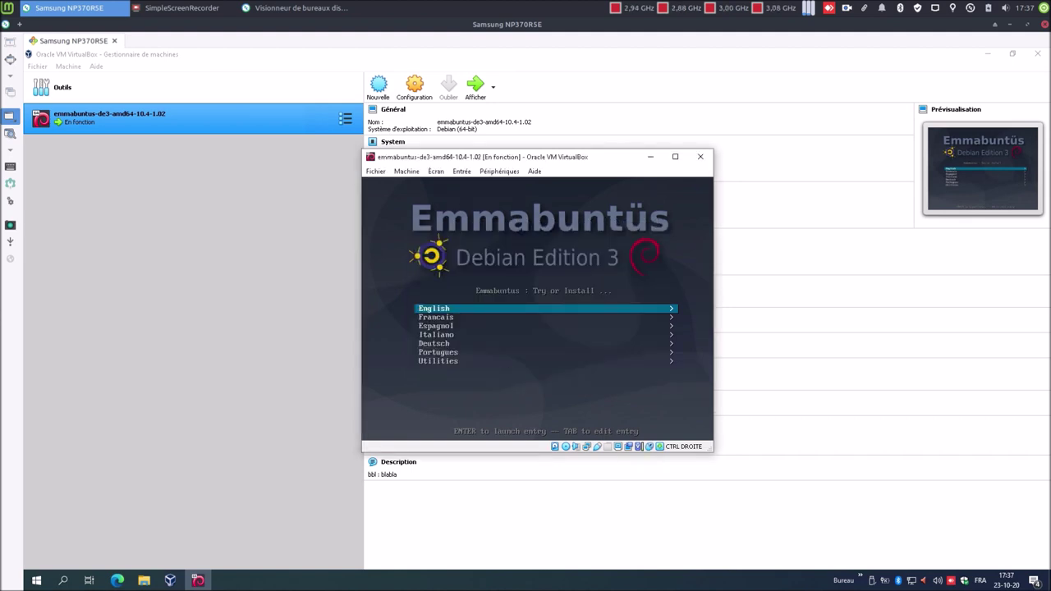
- Choose Francais in the boot menu and launch 'Installer Emmabuntus en mode texte'
{"action": "key", "text": "Down"}
{"action": "key", "text": "Down"}
{"action": "key", "text": "Up"}
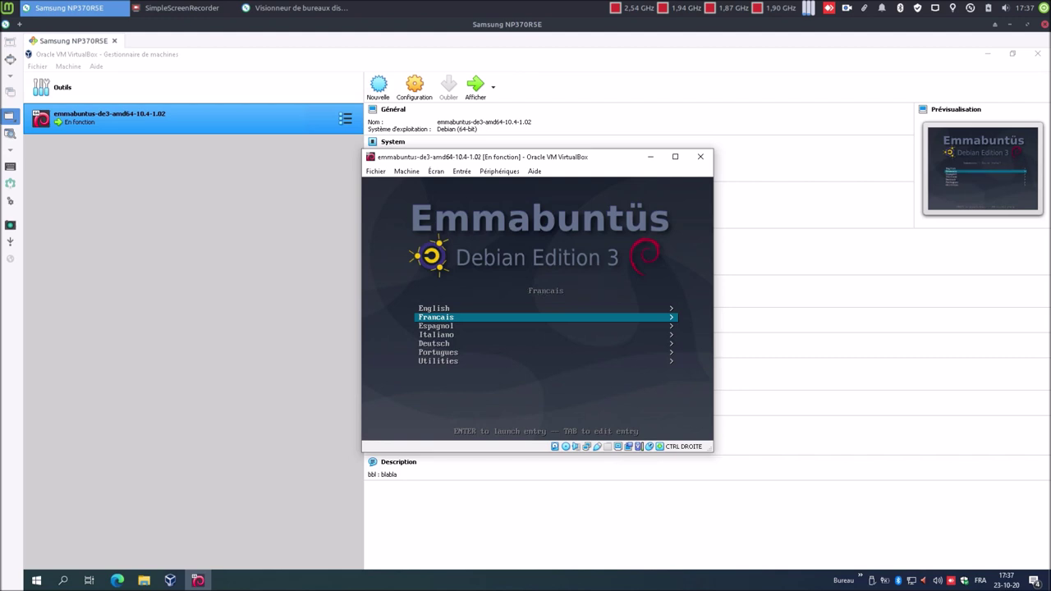
{"action": "key", "text": "Return"}
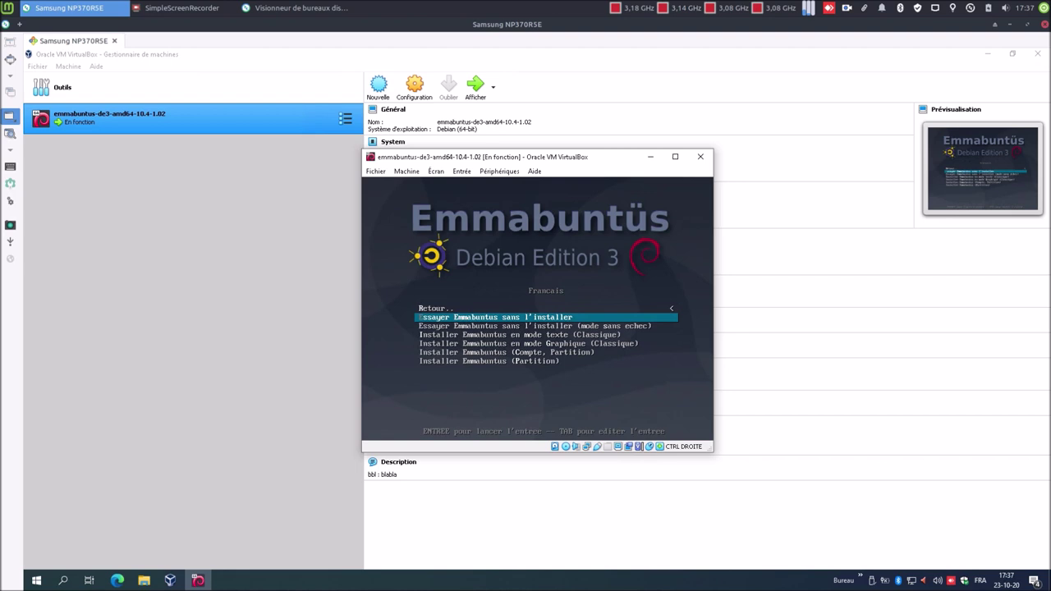
{"action": "key", "text": "Down"}
{"action": "key", "text": "Down"}
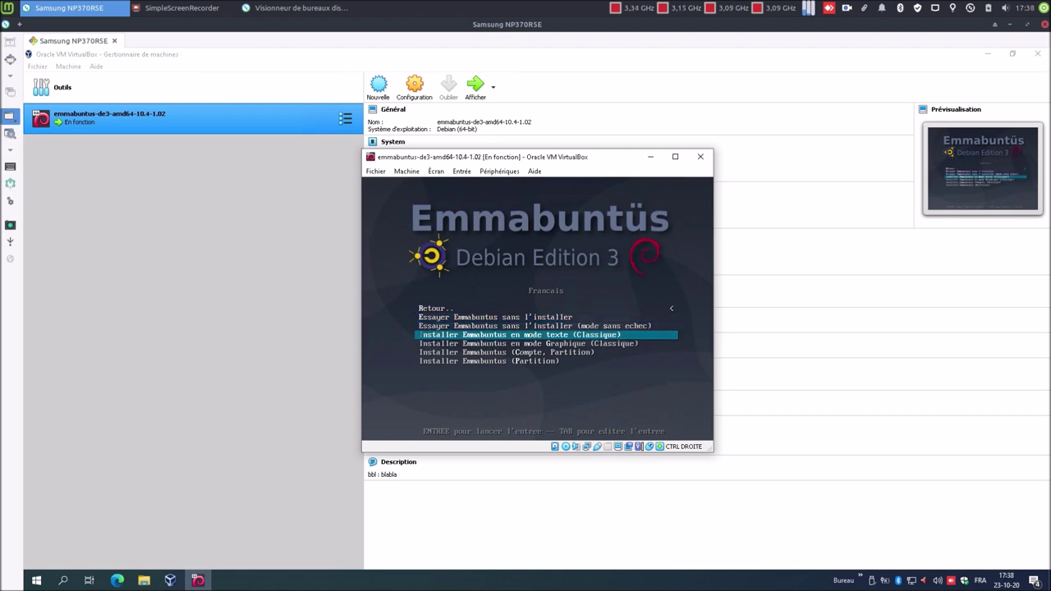
{"action": "key", "text": "Return"}
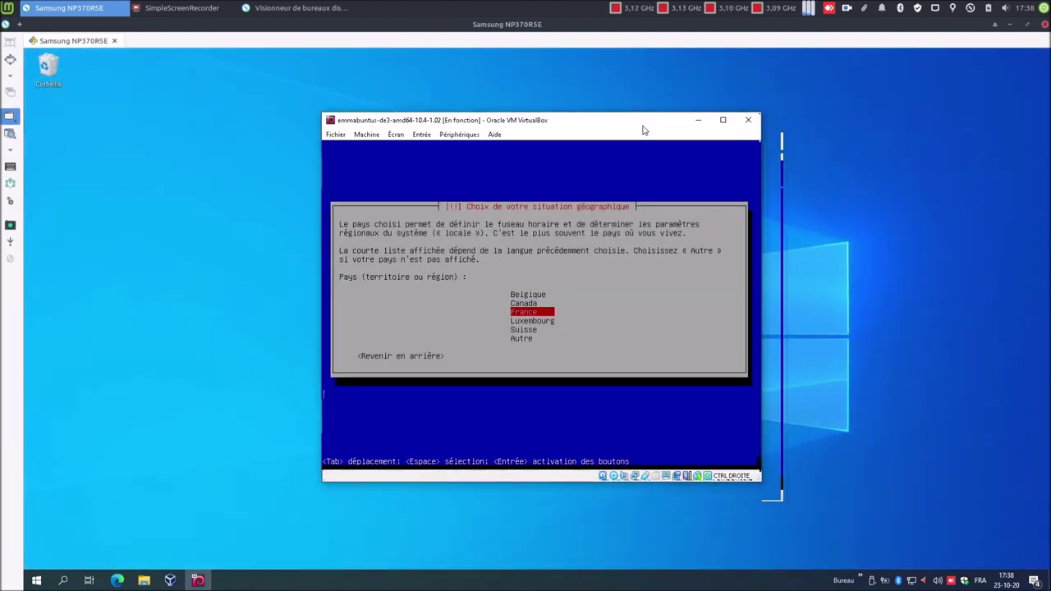
- Select Belgique as the country and confirm the Belge keyboard layout
{"action": "key", "text": "Up"}
{"action": "key", "text": "Up"}
{"action": "key", "text": "Return"}
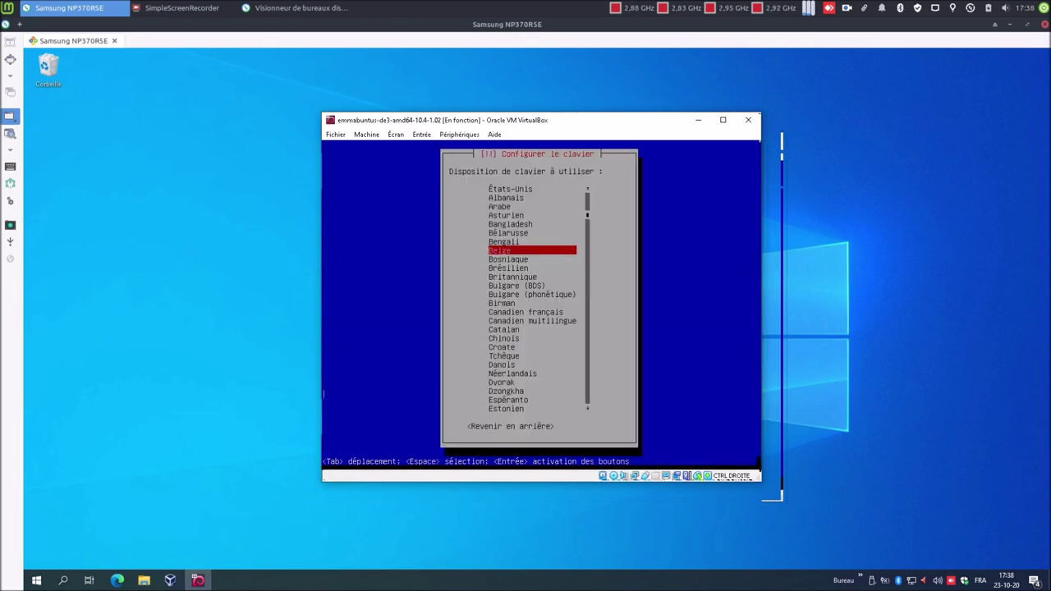
{"action": "key", "text": "Return"}
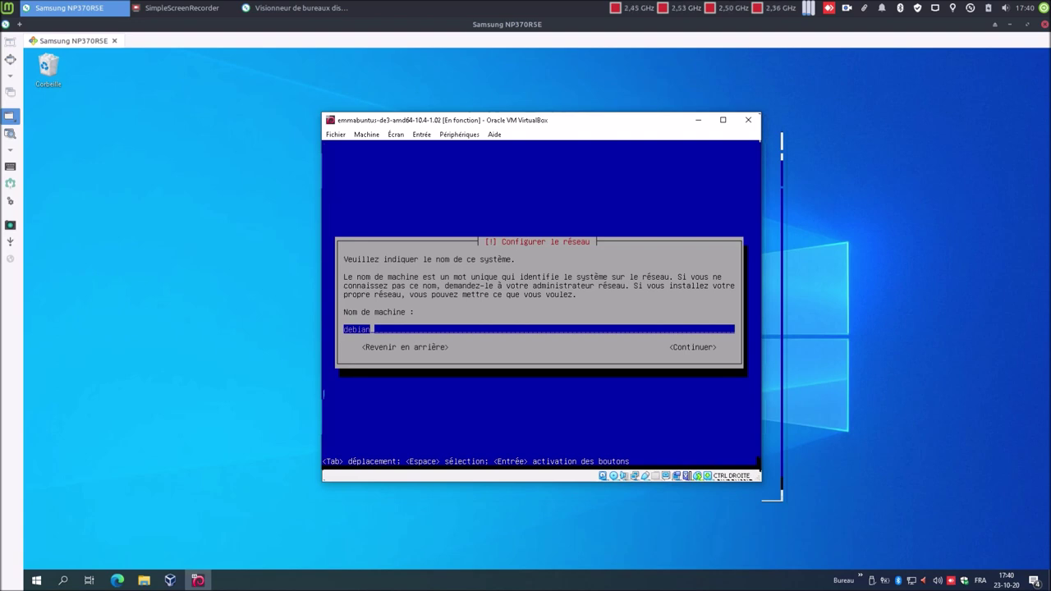
- Keep debian as the hostname and leave the domain empty
{"action": "key", "text": "Tab"}
{"action": "key", "text": "Return"}
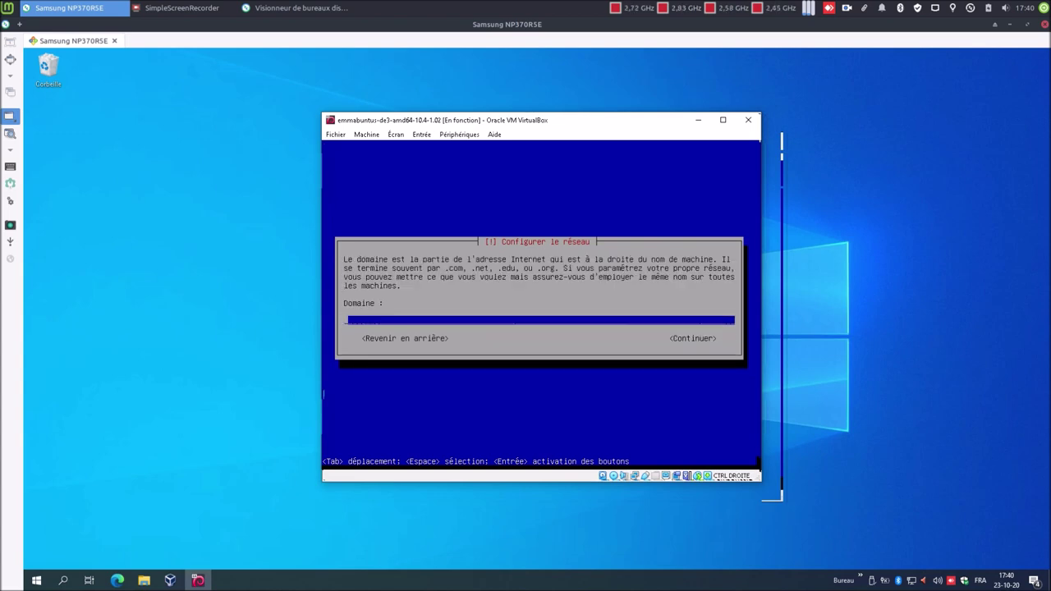
{"action": "key", "text": "Tab"}
{"action": "key", "text": "Return"}
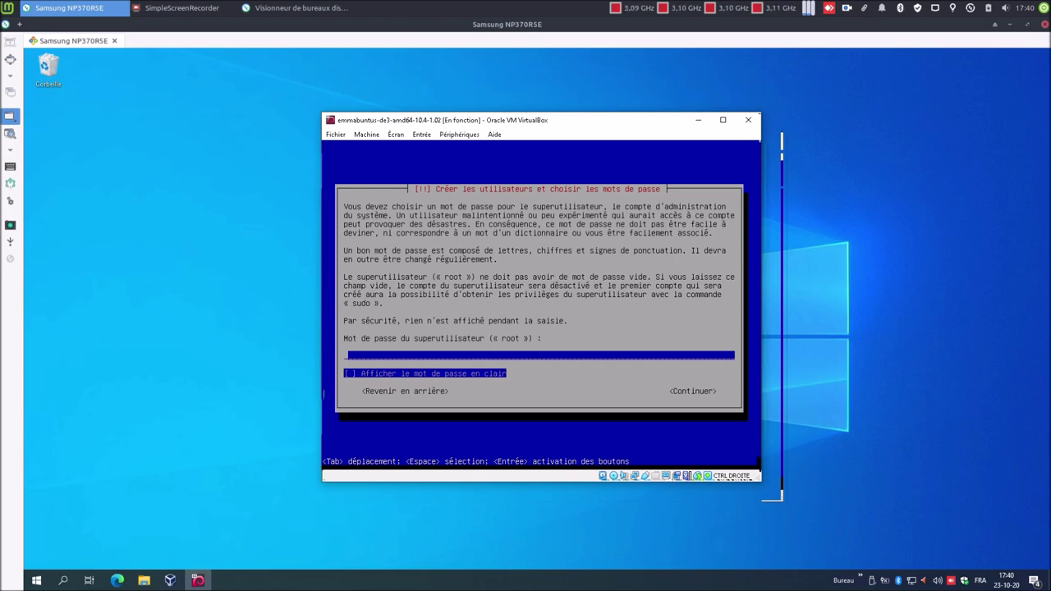
- Leave the root password and its confirmation blank
{"action": "key", "text": "Tab"}
{"action": "key", "text": "Return"}
{"action": "key", "text": "Tab"}
{"action": "key", "text": "Return"}
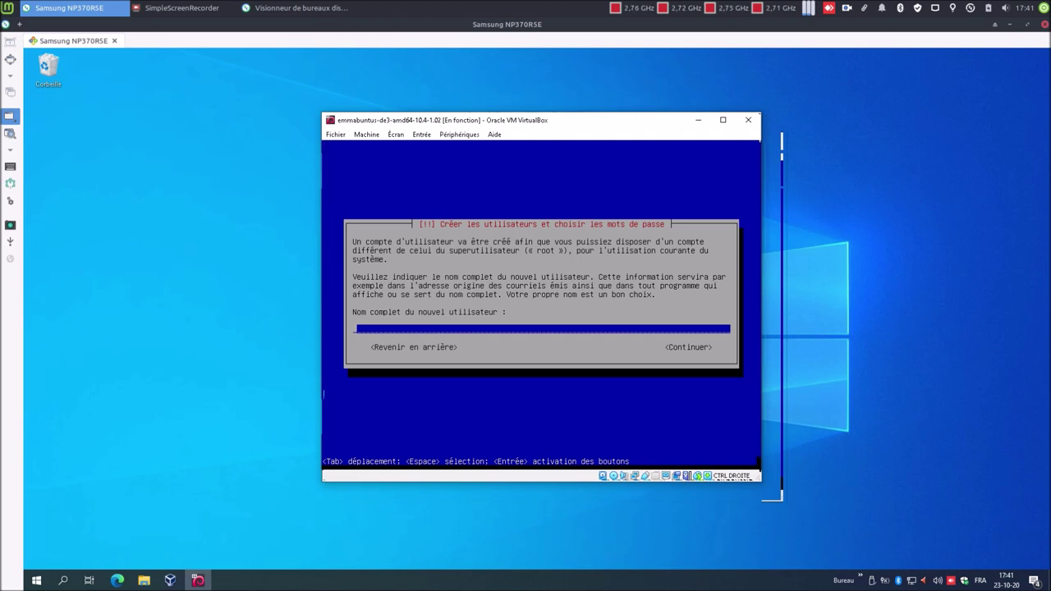
- Enter the new user's full name and replace the suggested login name
{"action": "type", "text": "blablateur"}
{"action": "key", "text": "Tab"}
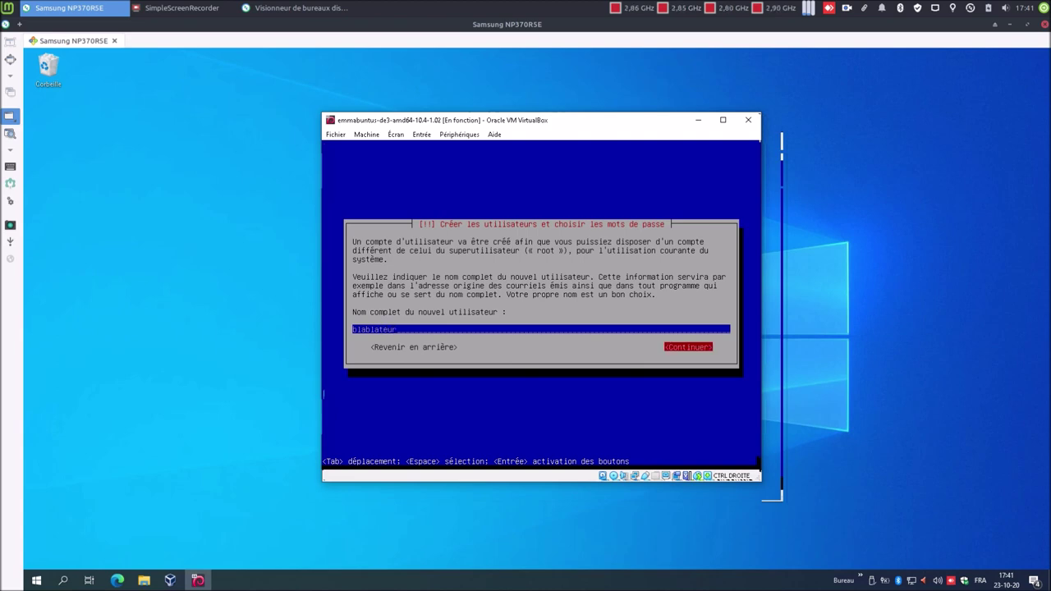
{"action": "key", "text": "Return"}
{"action": "key", "text": "BackSpace"}
{"action": "key", "text": "BackSpace"}
{"action": "key", "text": "BackSpace"}
{"action": "key", "text": "BackSpace"}
{"action": "key", "text": "BackSpace"}
{"action": "key", "text": "BackSpace"}
{"action": "key", "text": "BackSpace"}
{"action": "key", "text": "BackSpace"}
{"action": "type", "text": "bl"}
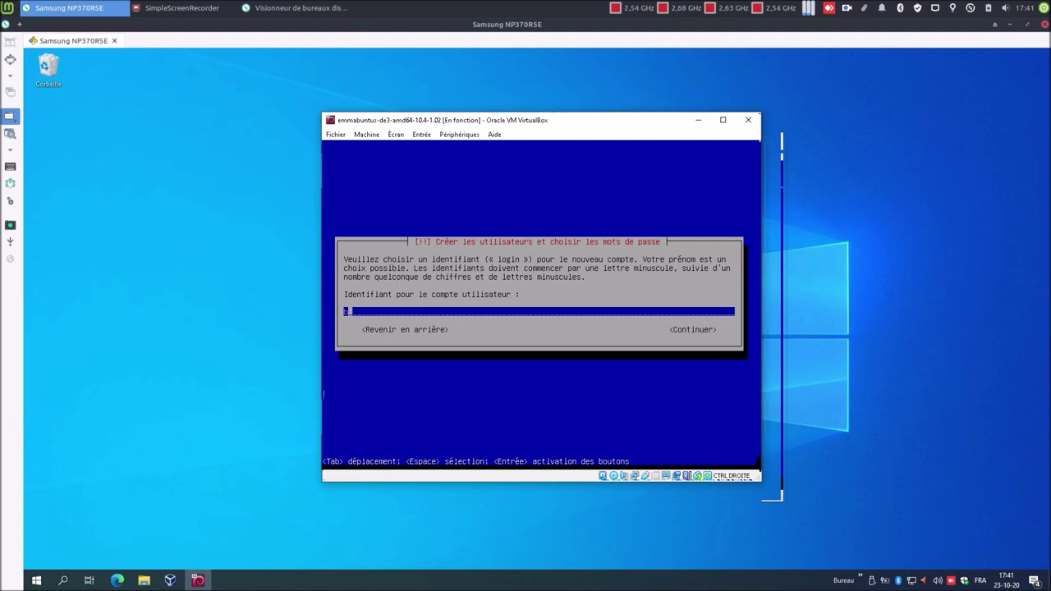
{"action": "key", "text": "Tab"}
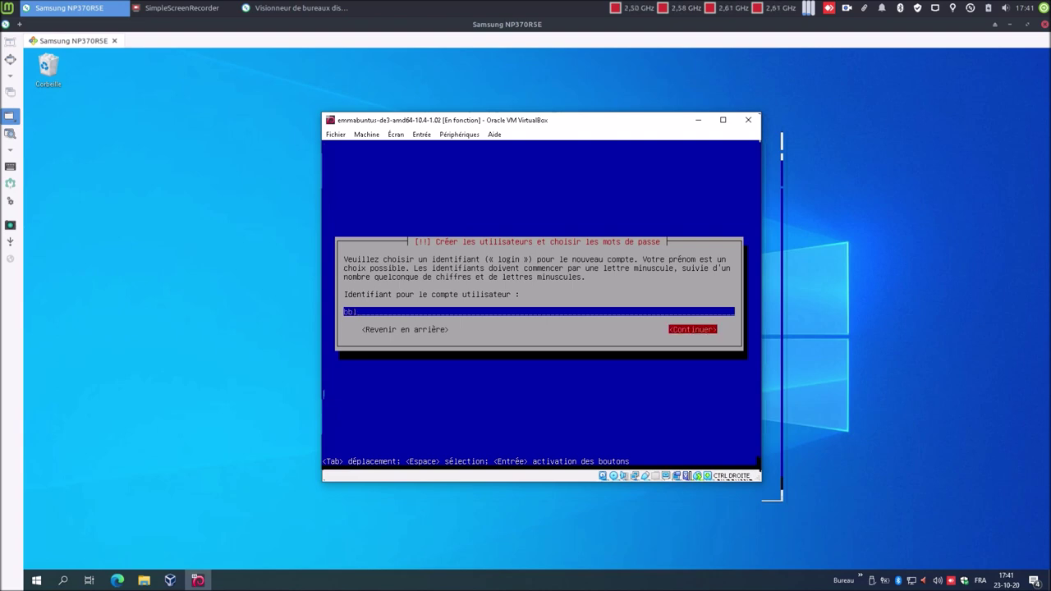
{"action": "key", "text": "Return"}
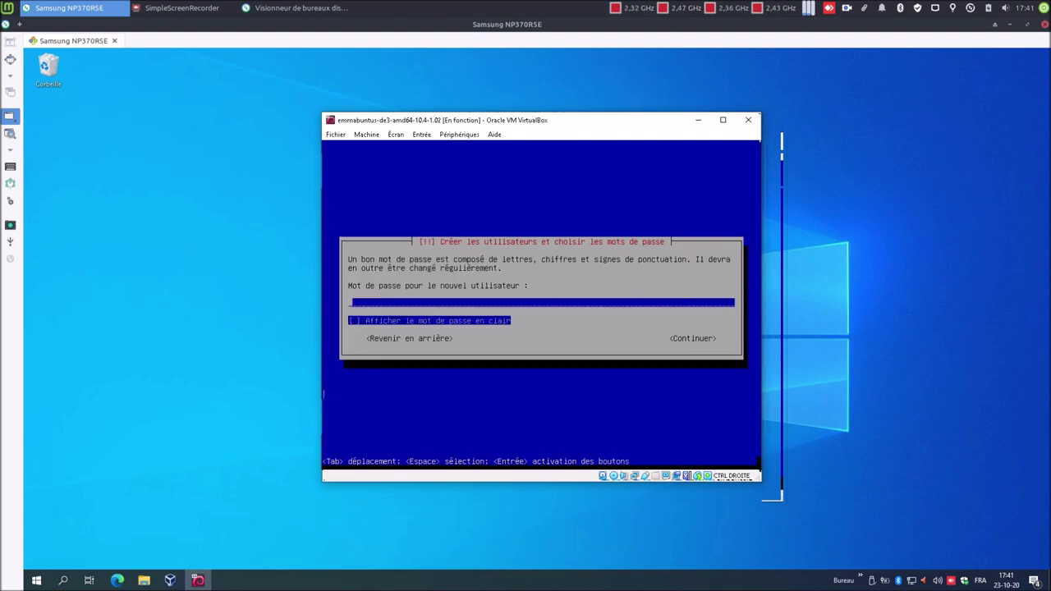
- Type the user's password and its confirmation, showing each in clear text
{"action": "key", "text": "Tab"}
{"action": "key", "text": "Tab"}
{"action": "key", "text": "Return"}
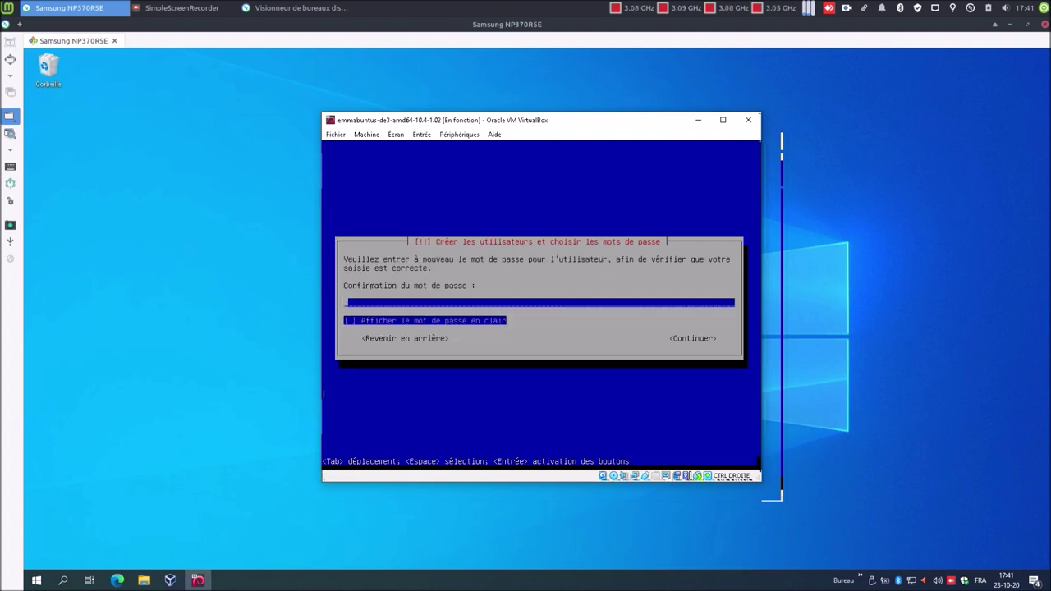
{"action": "key", "text": "Tab"}
{"action": "key", "text": "Tab"}
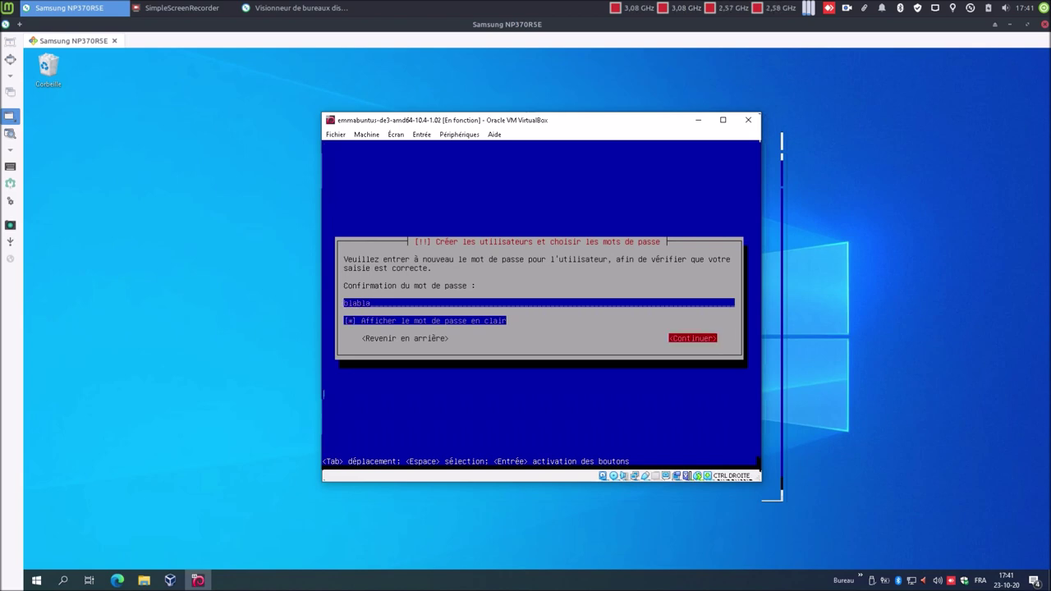
{"action": "key", "text": "Return"}
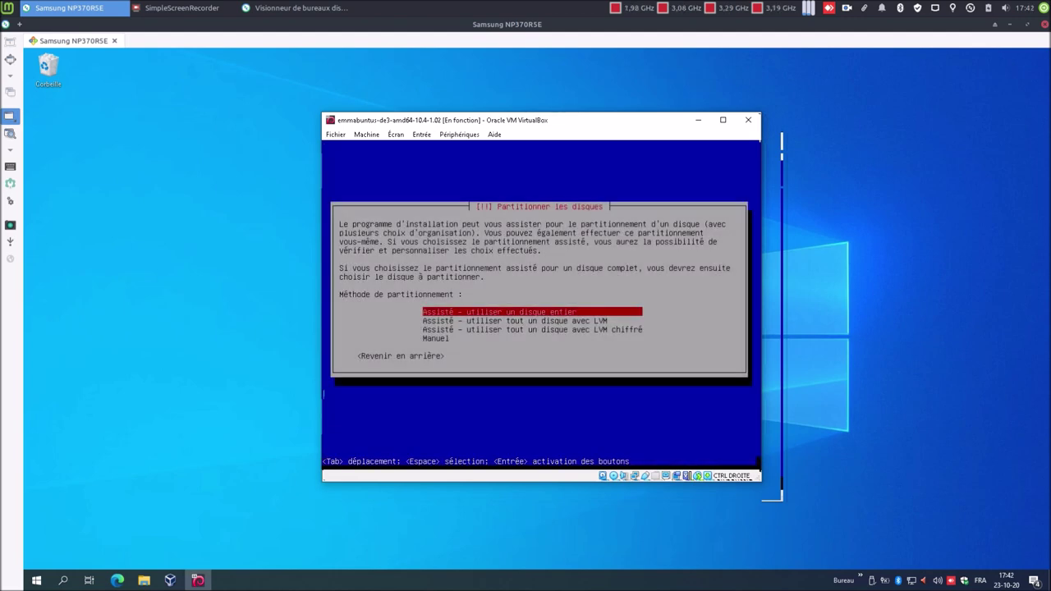
- Partition the 64.4 GB disk guided, all in one partition, and write the changes with Oui
{"action": "key", "text": "Return"}
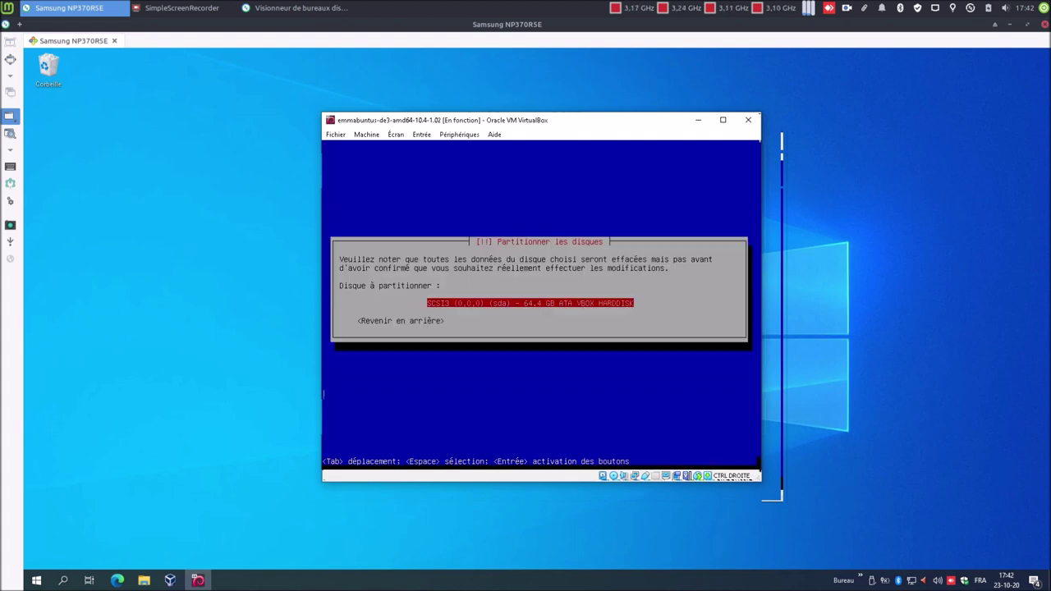
{"action": "key", "text": "Return"}
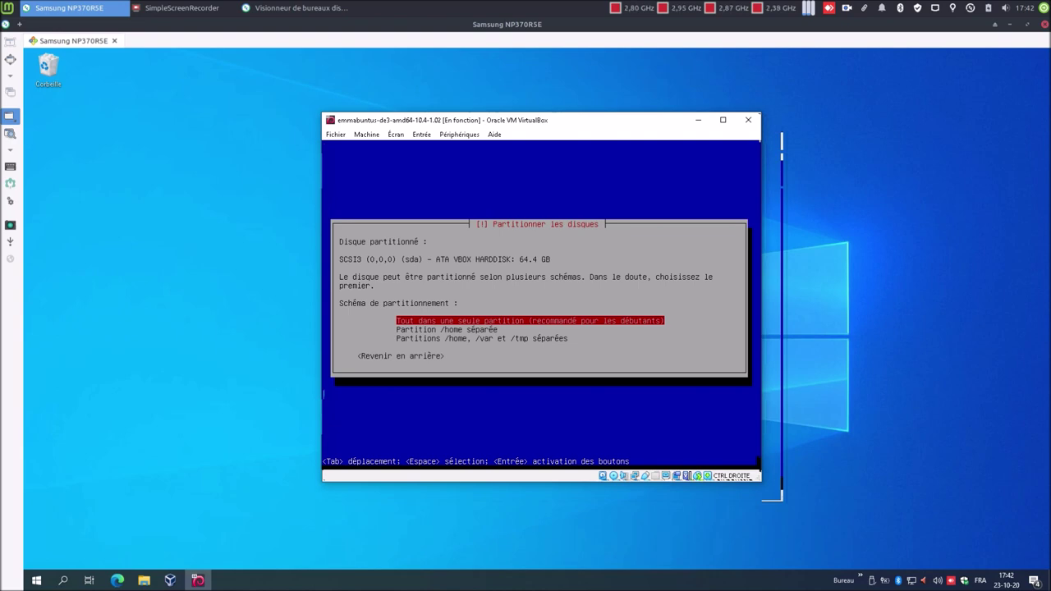
{"action": "key", "text": "Return"}
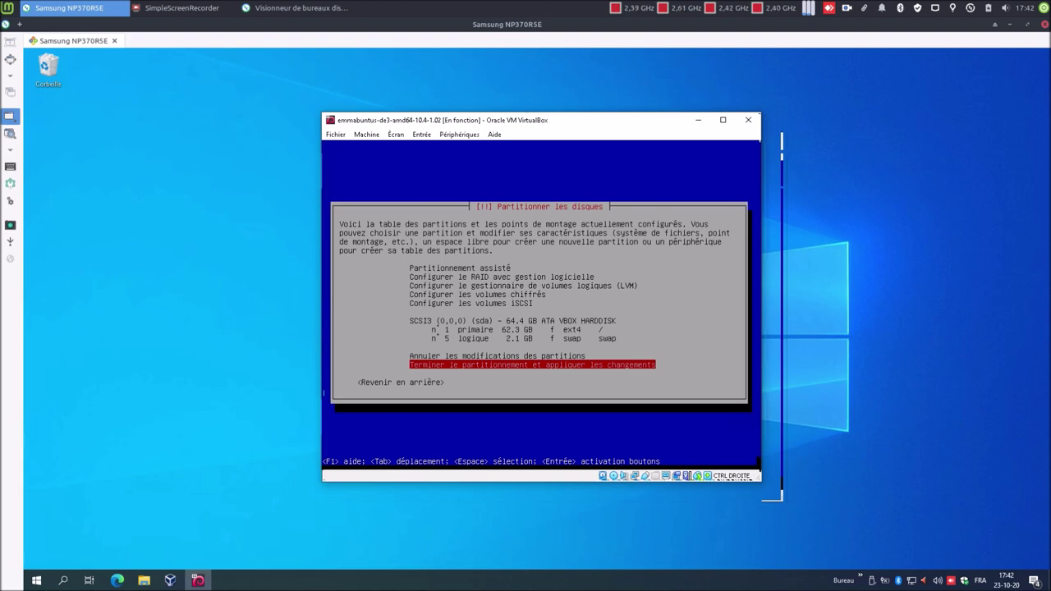
{"action": "key", "text": "Return"}
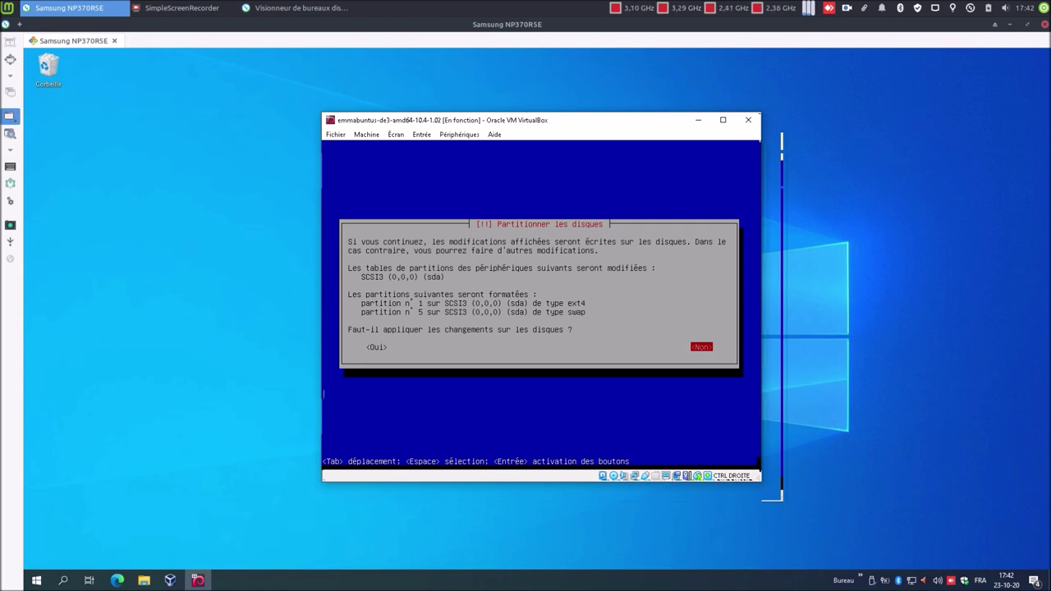
{"action": "key", "text": "Tab"}
{"action": "key", "text": "Return"}
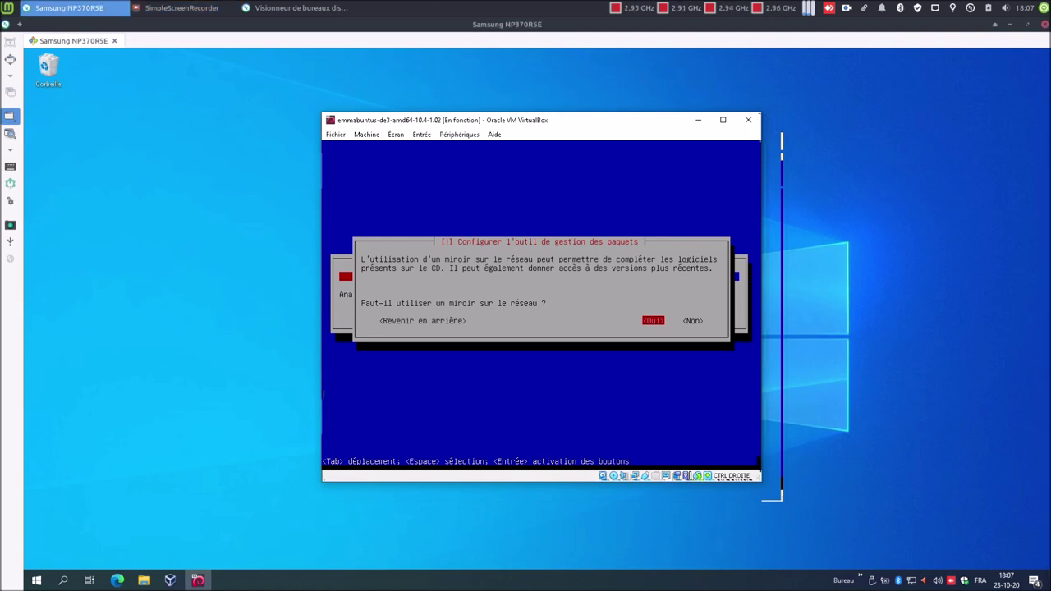
- Use a network mirror in Belgique, deb.debian.org, with no HTTP proxy
{"action": "key", "text": "Return"}
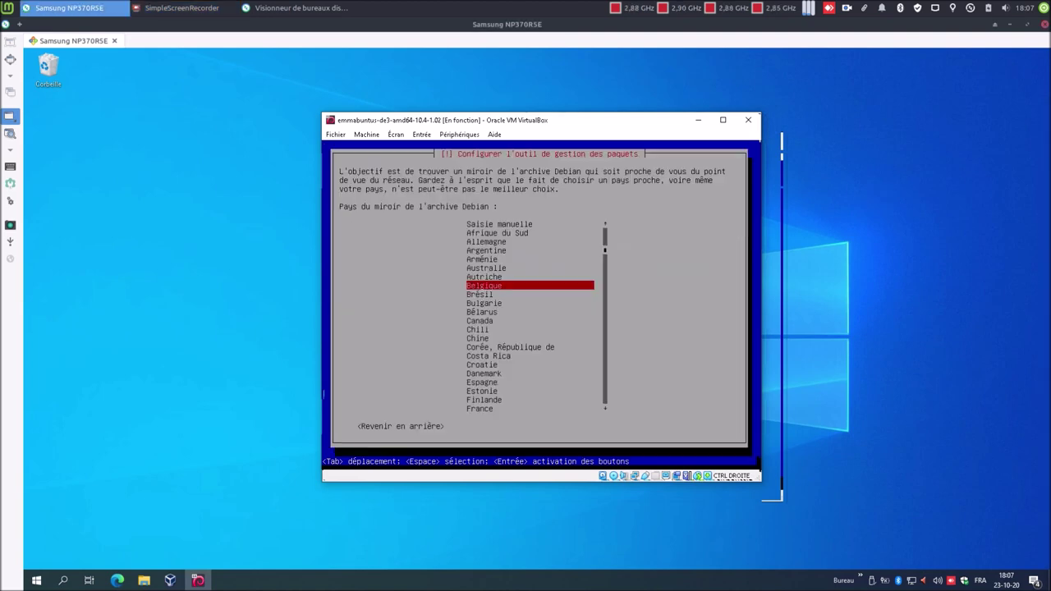
{"action": "key", "text": "Return"}
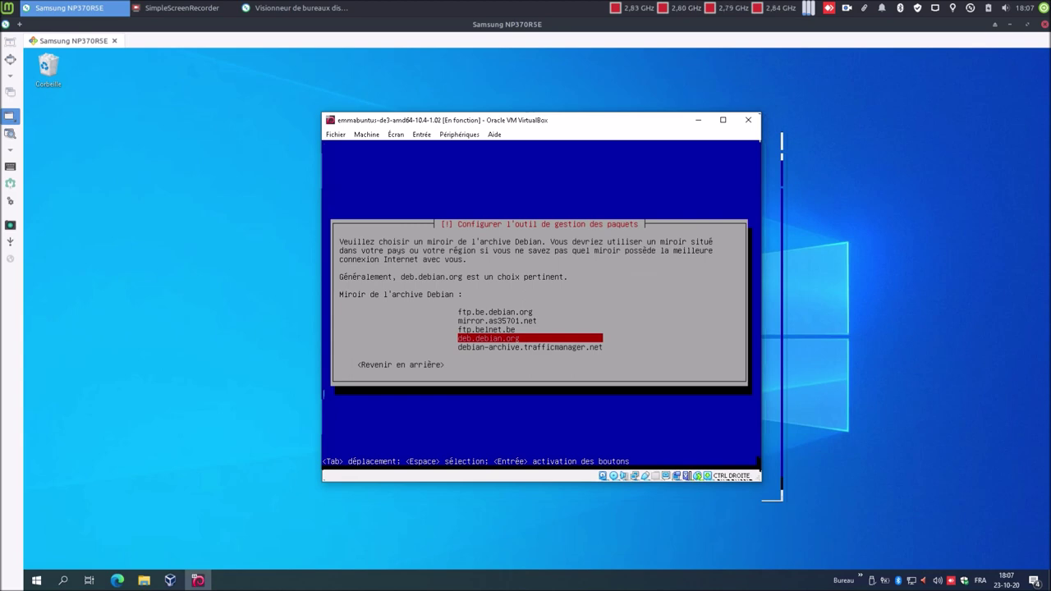
{"action": "key", "text": "Return"}
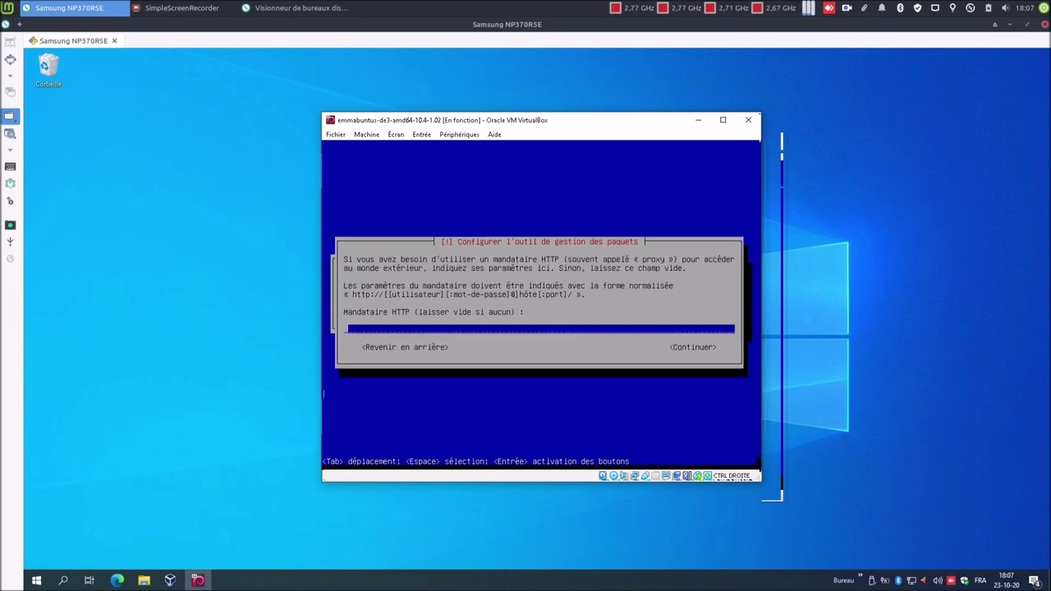
{"action": "key", "text": "Return"}
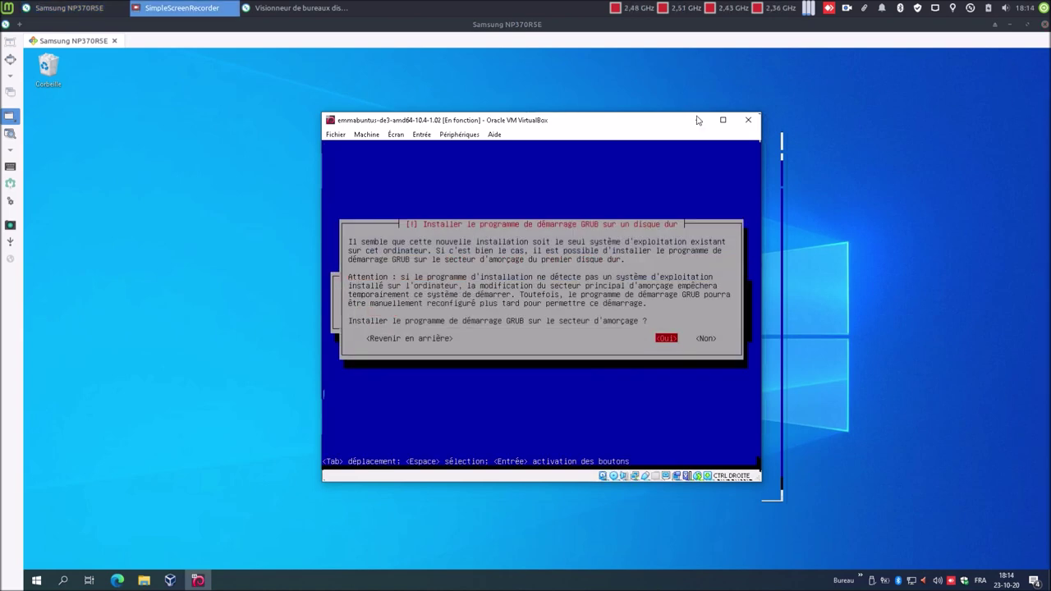
- Install GRUB on /dev/sda and finish the installation so the VM reboots
{"action": "key", "text": "alt+Tab"}
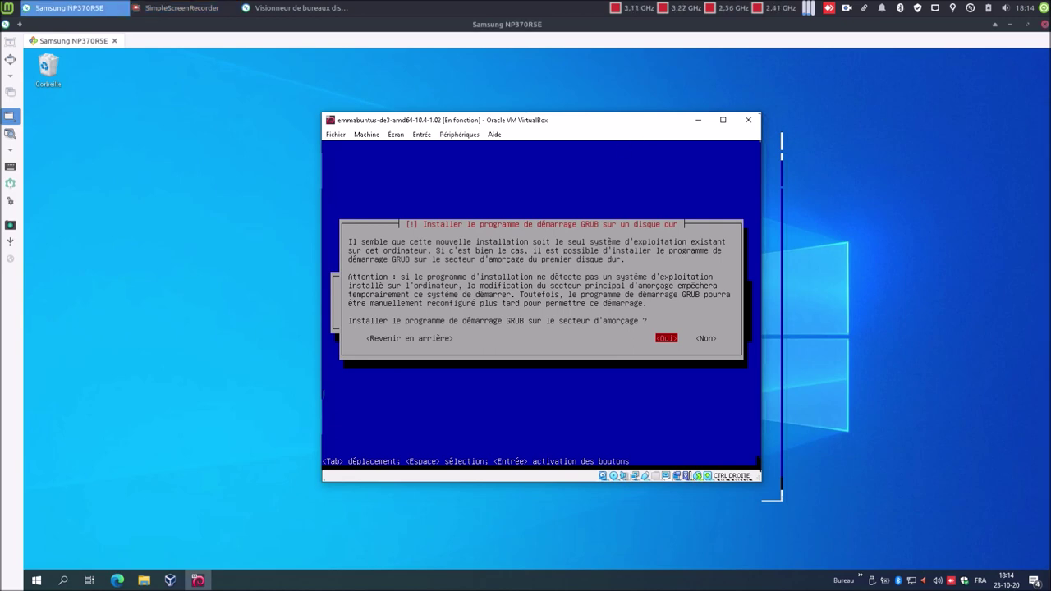
{"action": "key", "text": "Return"}
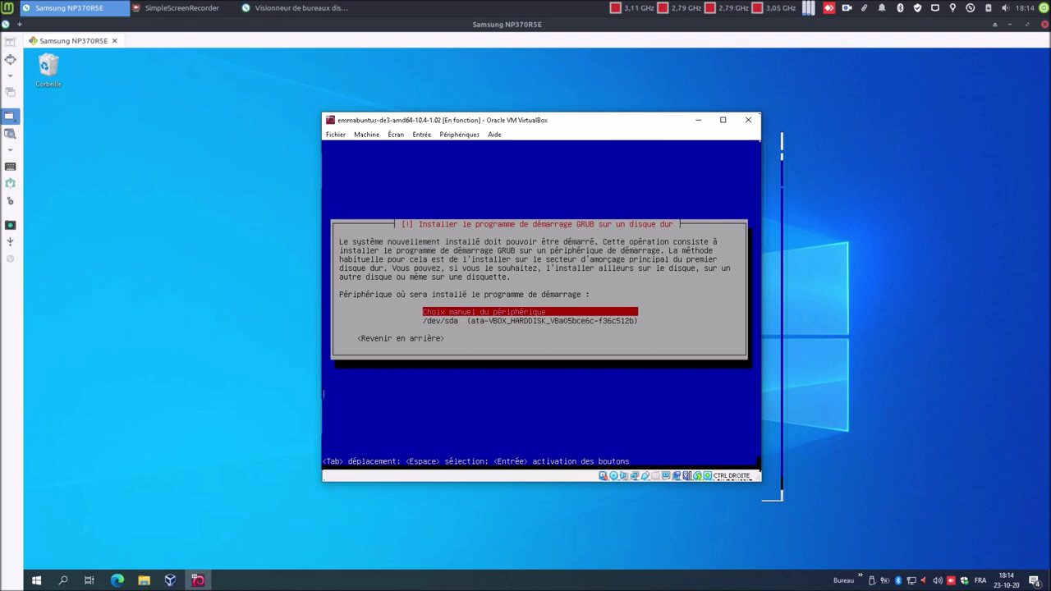
{"action": "key", "text": "Down"}
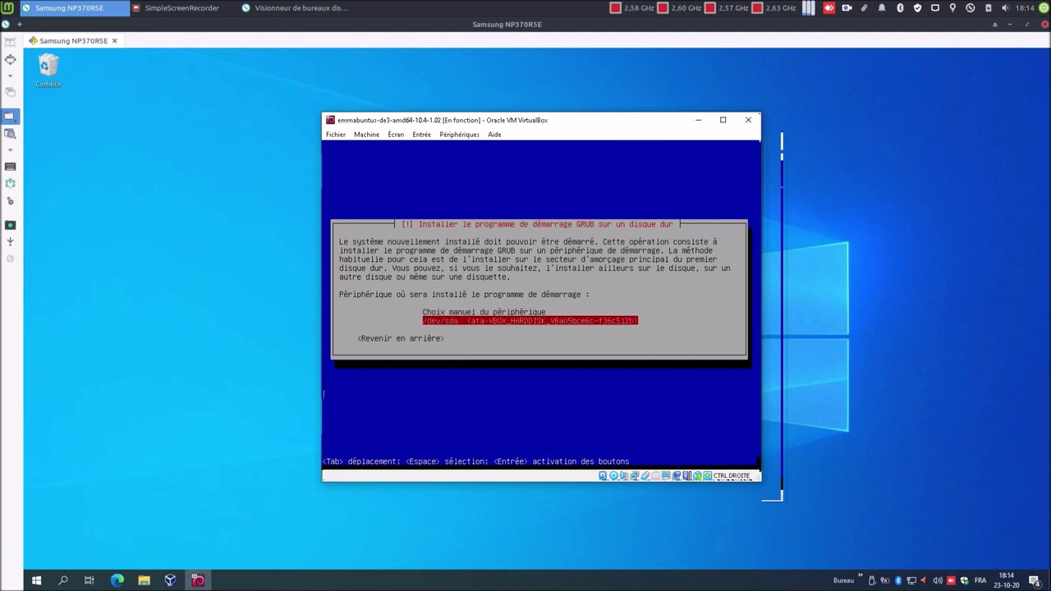
{"action": "key", "text": "Return"}
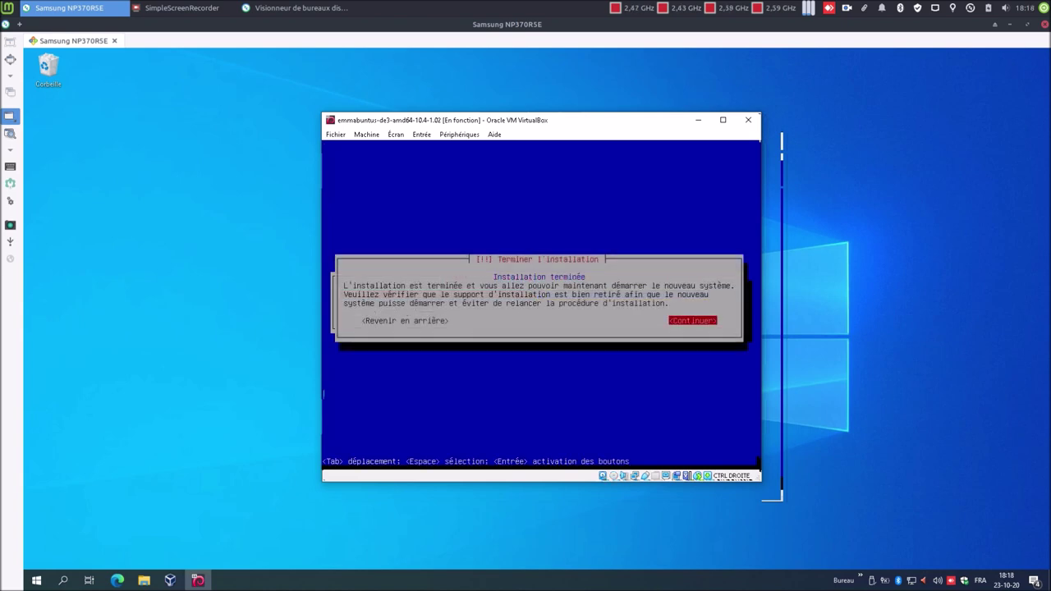
{"action": "key", "text": "Return"}
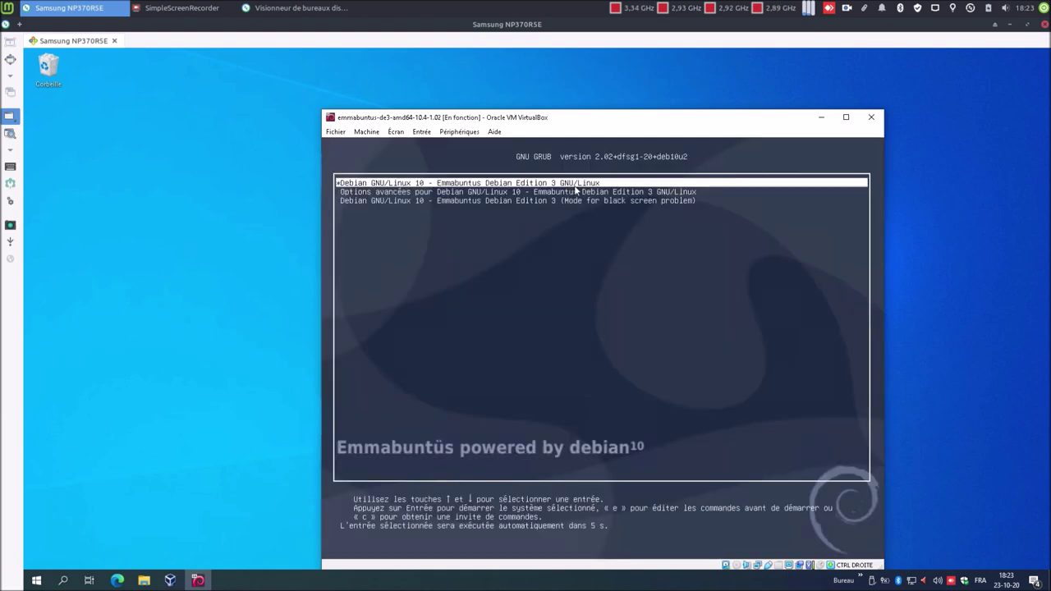
- Hold the GRUB menu on the default Emmabuntus entry and move the VM window up-left
{"action": "key", "text": "Down"}
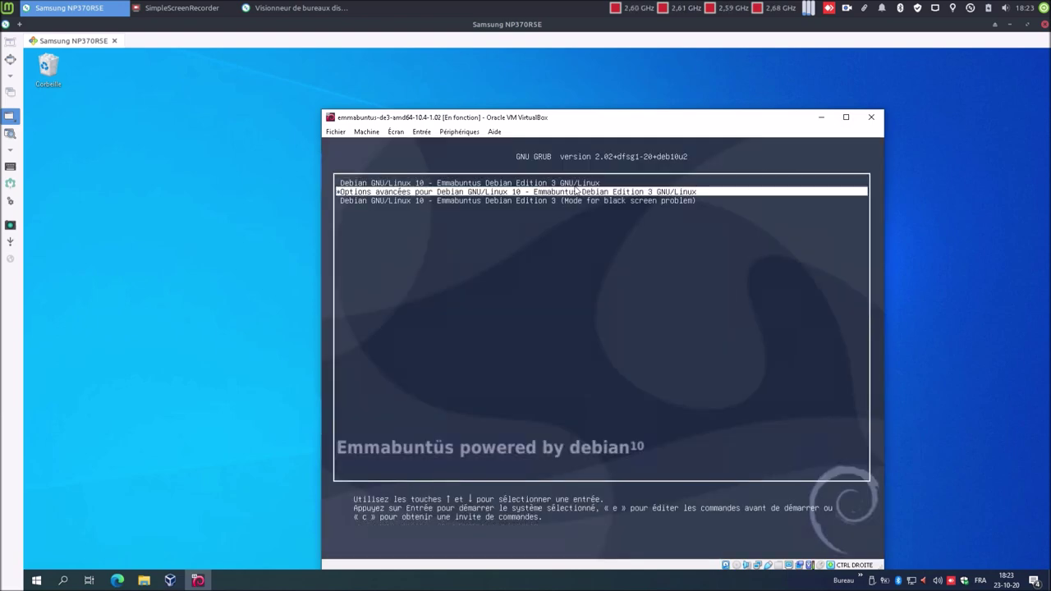
{"action": "key", "text": "Up"}
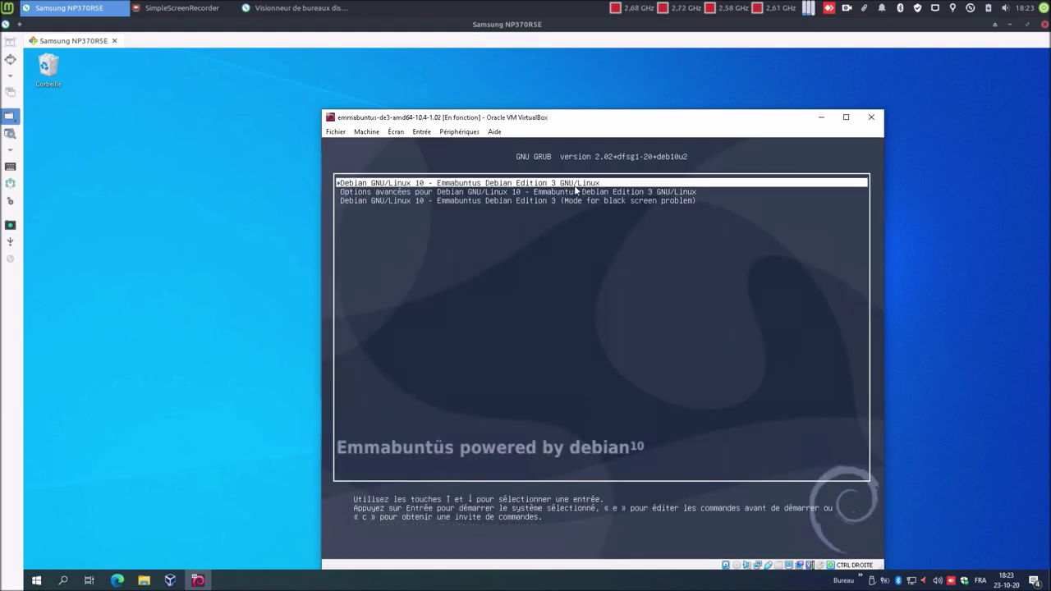
{"action": "left_click_drag", "start_coordinate": [554, 117], "coordinate": [484, 84]}
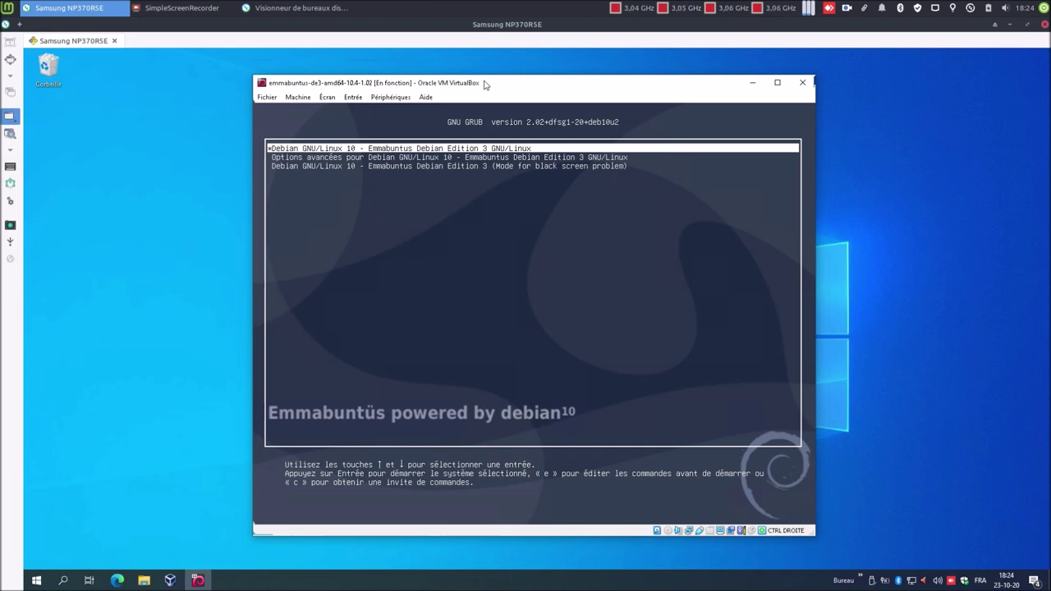
- Boot the default Emmabuntus entry, log in with the user password, and maximize the VM window
{"action": "key", "text": "Return"}
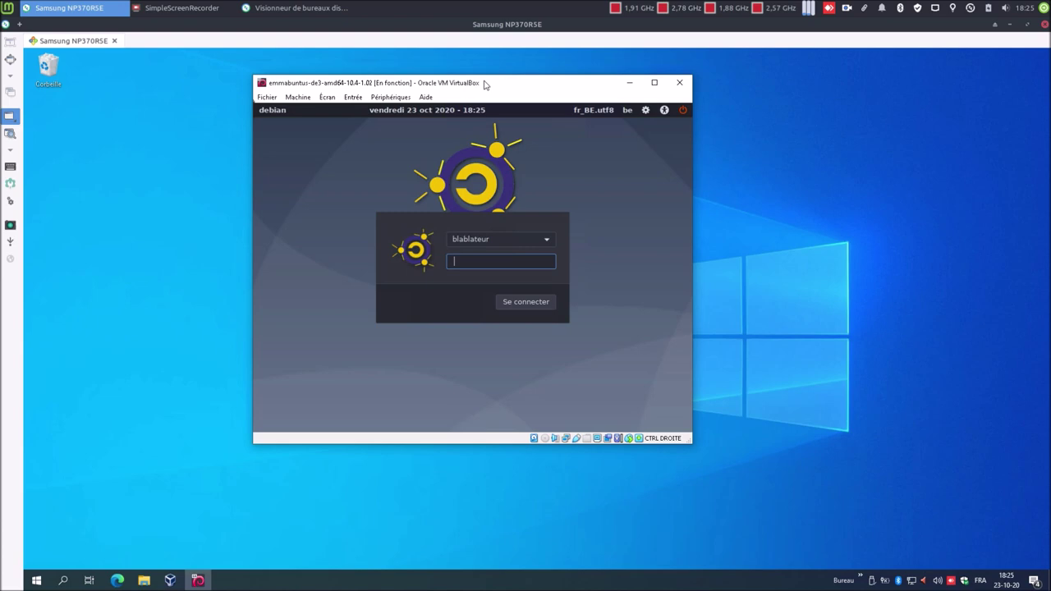
{"action": "type", "text": "••••"}
{"action": "key", "text": "Return"}
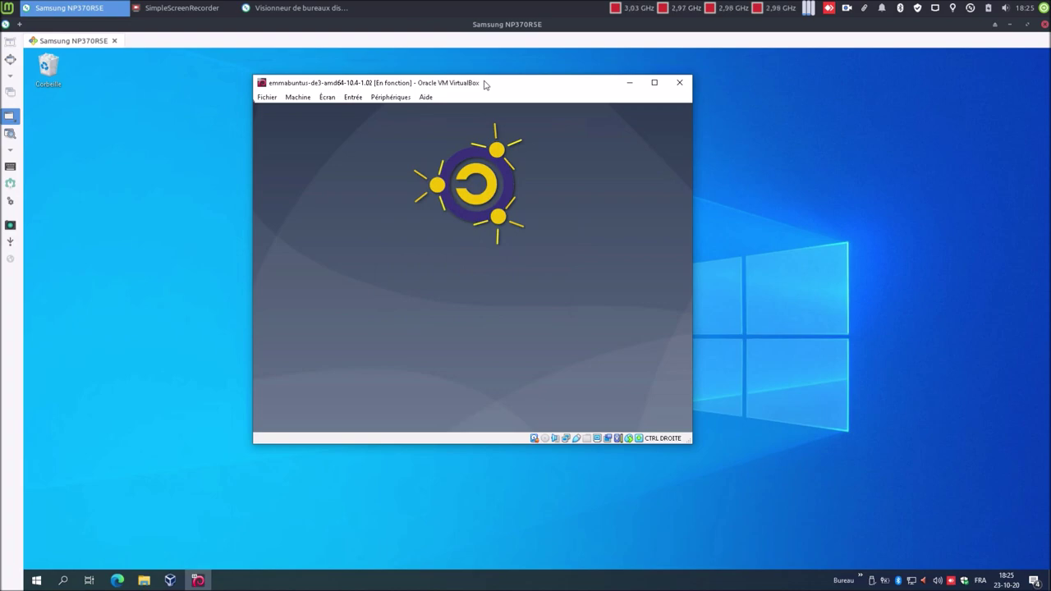
{"action": "double_click", "coordinate": [484, 85]}
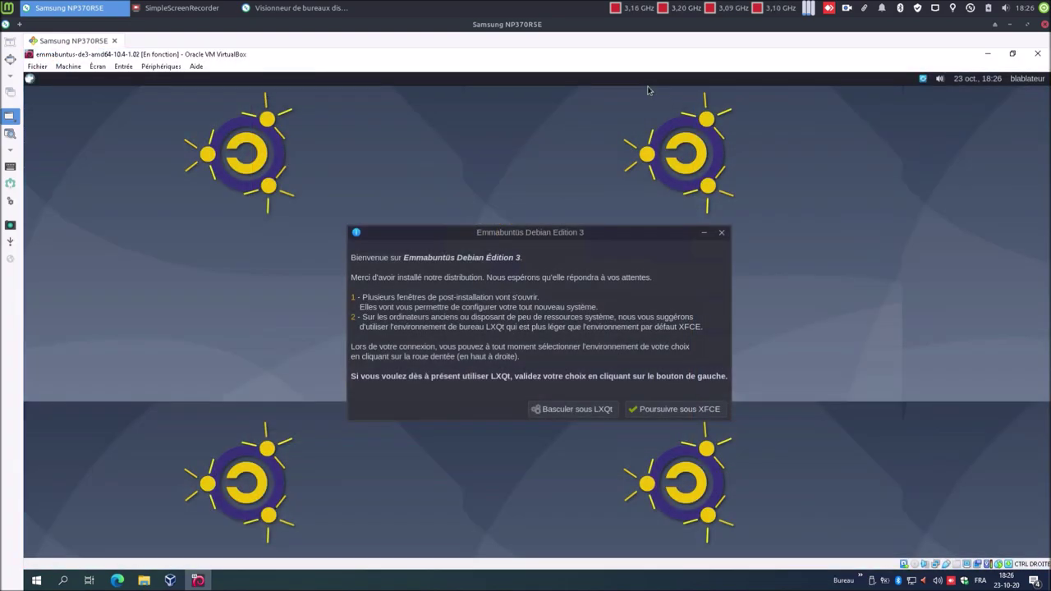
- Continue under XFCE and validate the desktop setup with Emmabuntus-Wallpaper-02 as wallpaper
{"action": "left_click", "coordinate": [711, 412]}
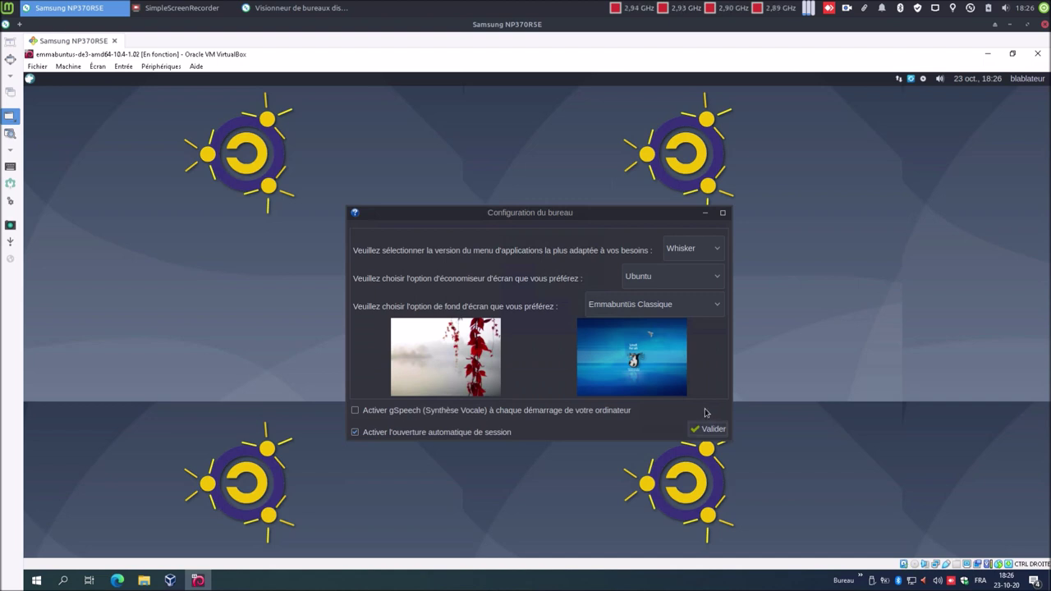
{"action": "left_click_drag", "start_coordinate": [634, 201], "coordinate": [629, 197]}
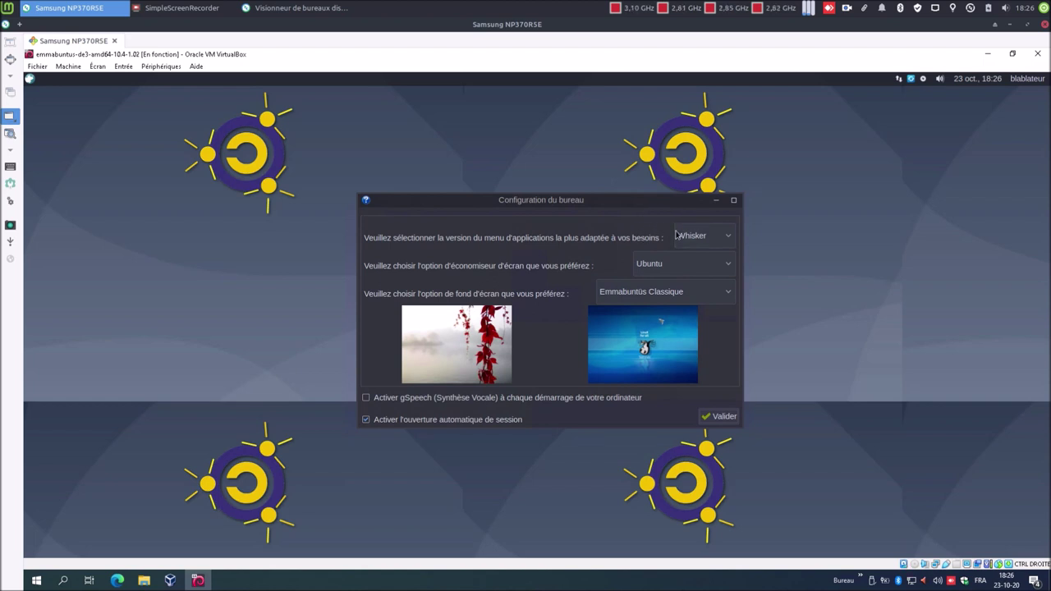
{"action": "left_click", "coordinate": [668, 293]}
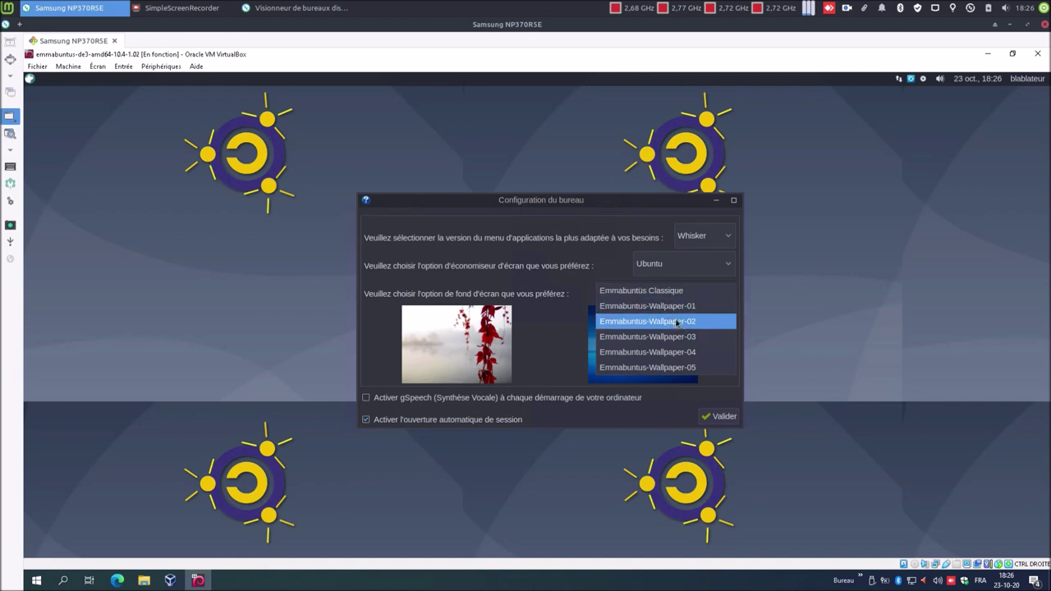
{"action": "left_click", "coordinate": [680, 323]}
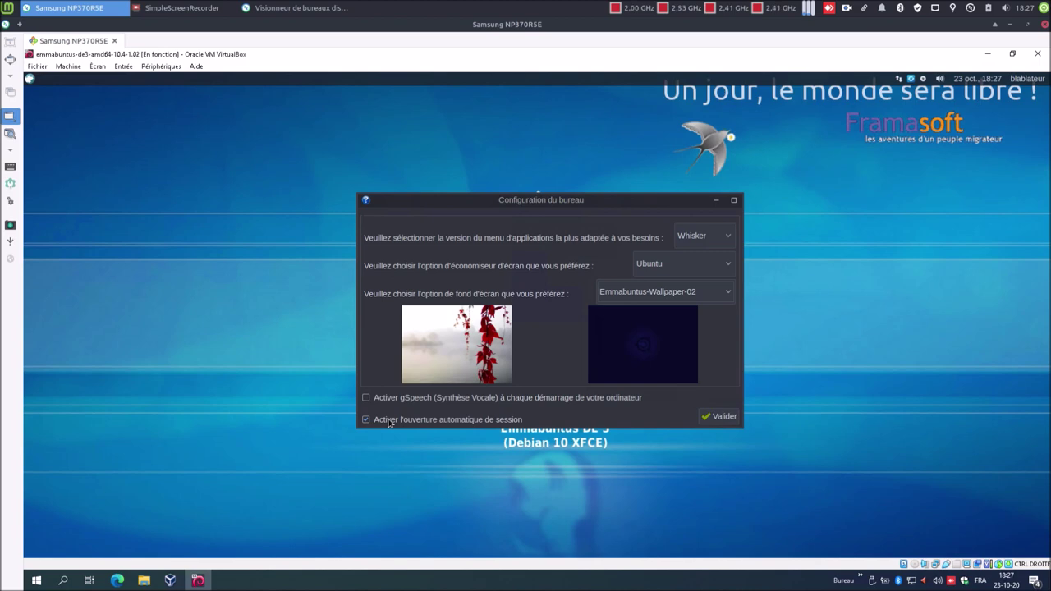
{"action": "left_click", "coordinate": [722, 416]}
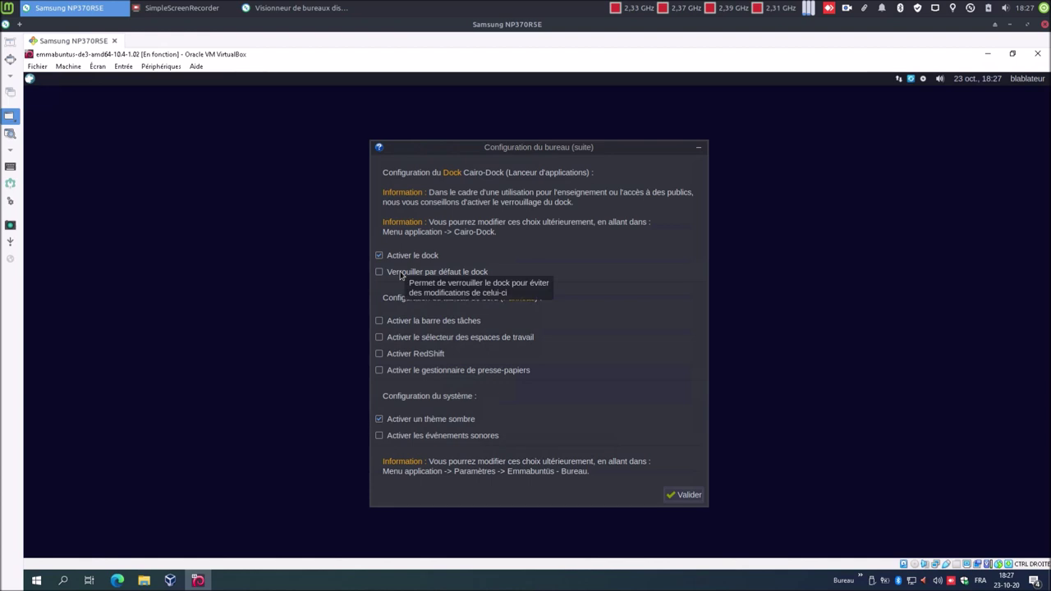
- Lock the dock by default, enable the taskbar and RedShift, and validate
{"action": "left_click", "coordinate": [401, 274]}
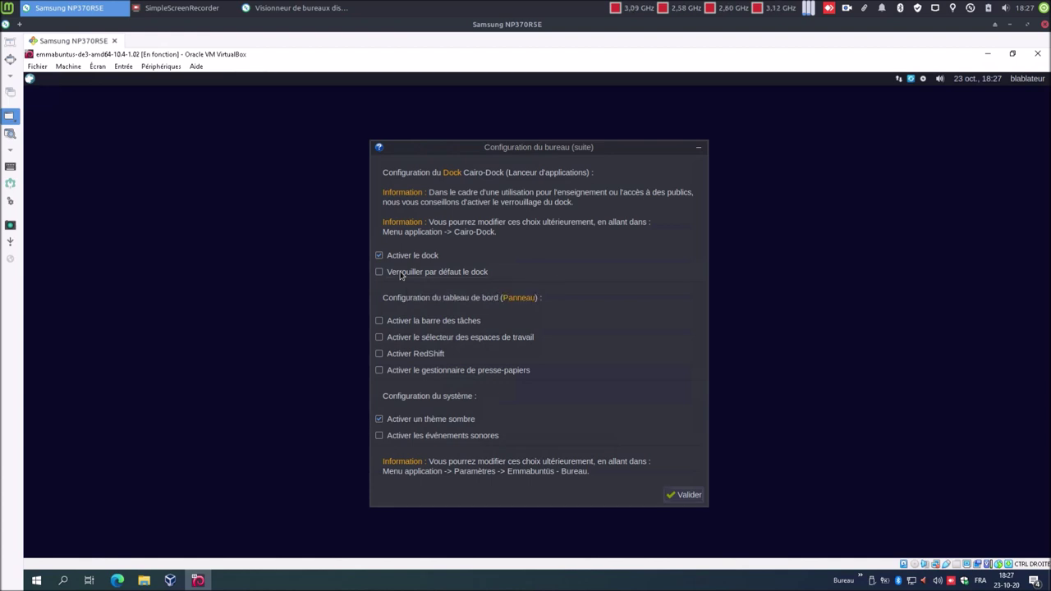
{"action": "left_click", "coordinate": [408, 324]}
{"action": "left_click", "coordinate": [411, 358]}
{"action": "left_click", "coordinate": [678, 495]}
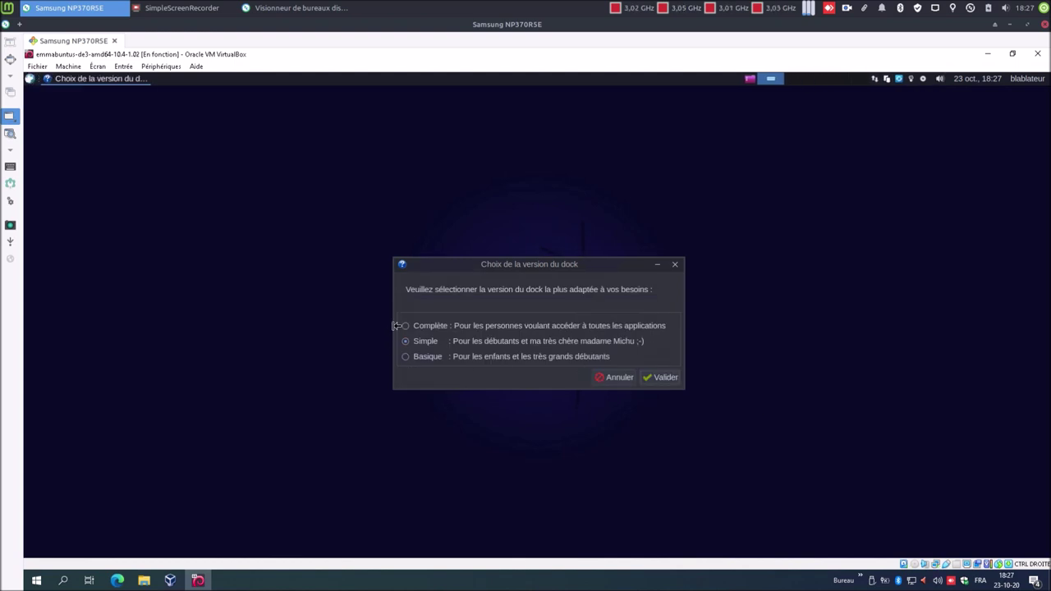
- Choose the complete dock, skip non-free software, and remove unused languages without reshowing that window
{"action": "left_click", "coordinate": [430, 328]}
{"action": "left_click", "coordinate": [663, 377]}
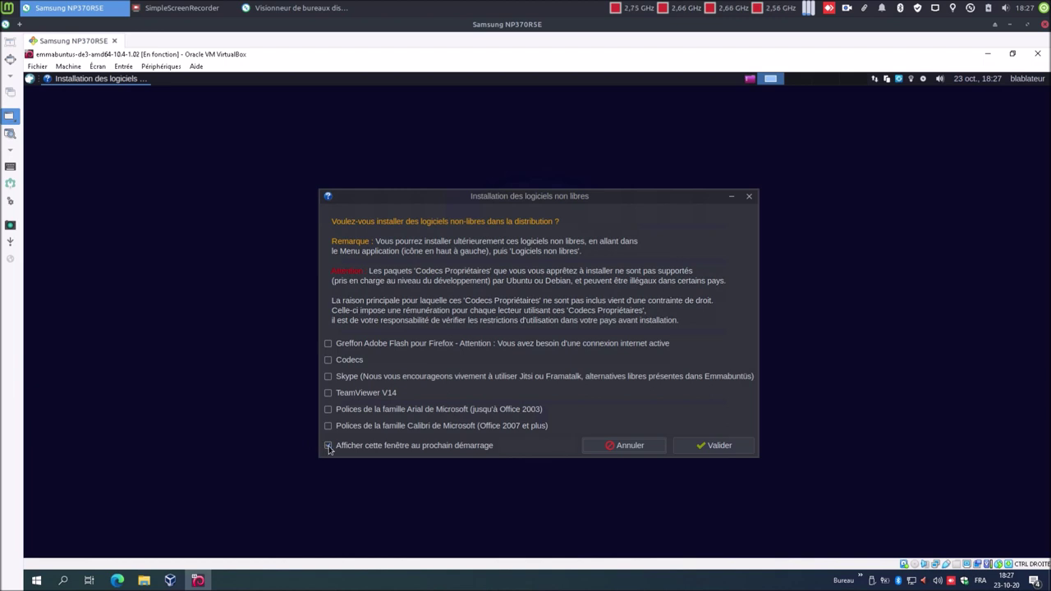
{"action": "left_click", "coordinate": [729, 452]}
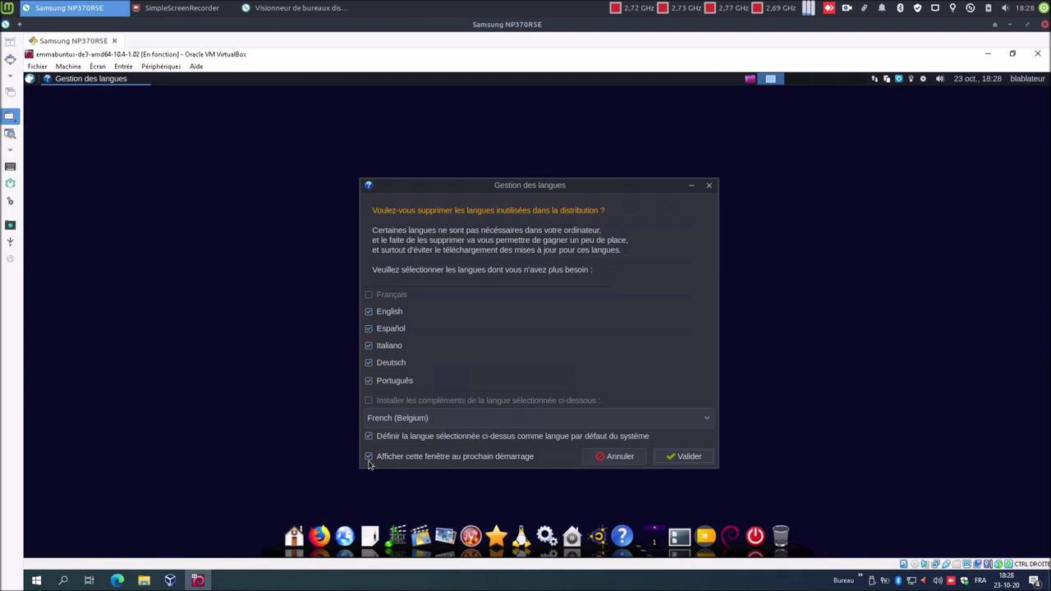
{"action": "left_click", "coordinate": [369, 457]}
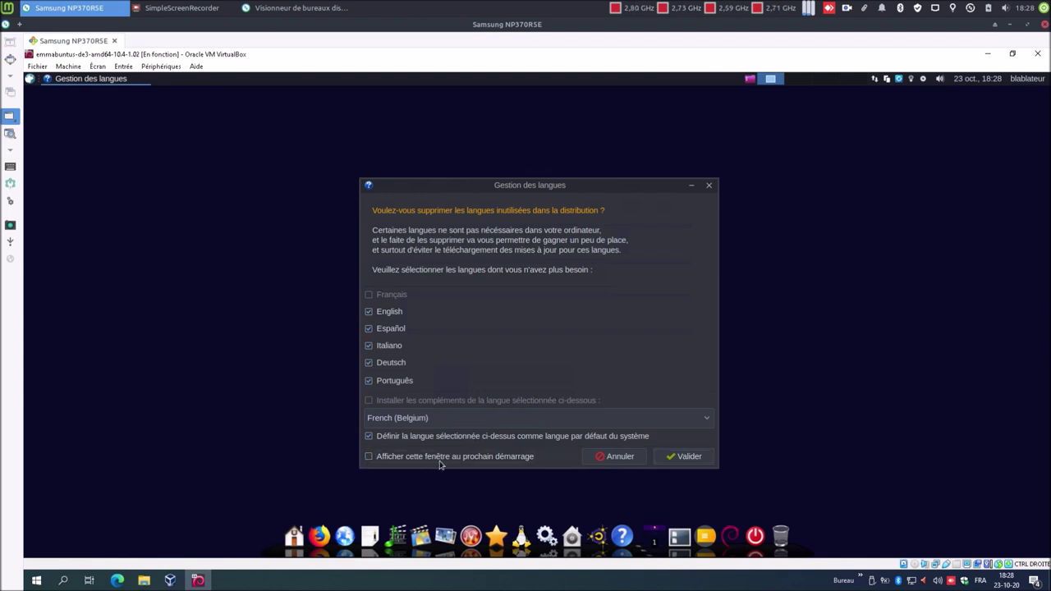
{"action": "left_click", "coordinate": [683, 457]}
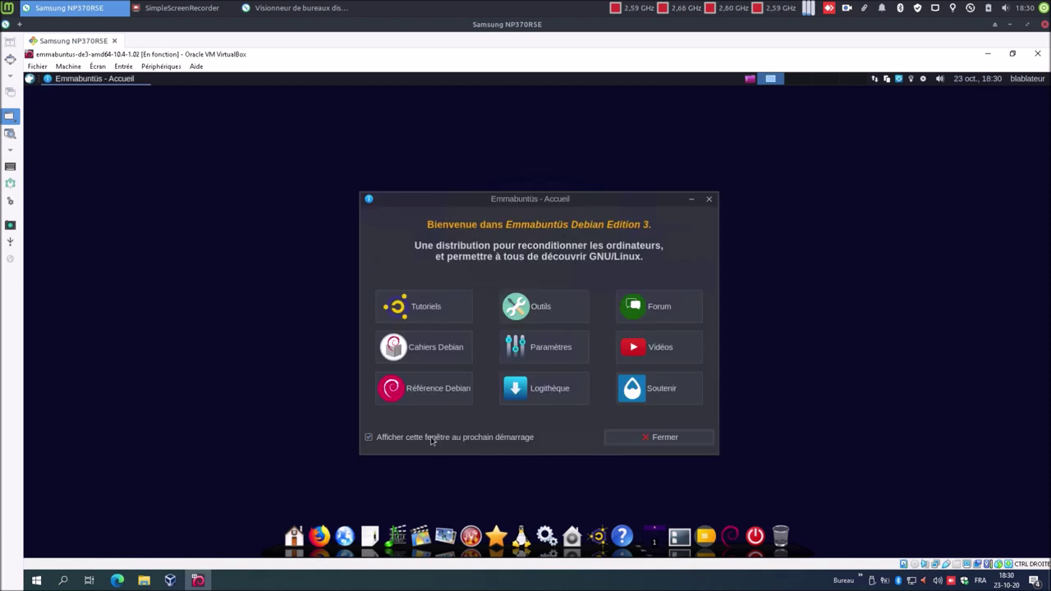
- Close the welcome window, restart the guest via the dock's Redémarrer, and re-maximize the VM window
{"action": "left_click", "coordinate": [657, 442]}
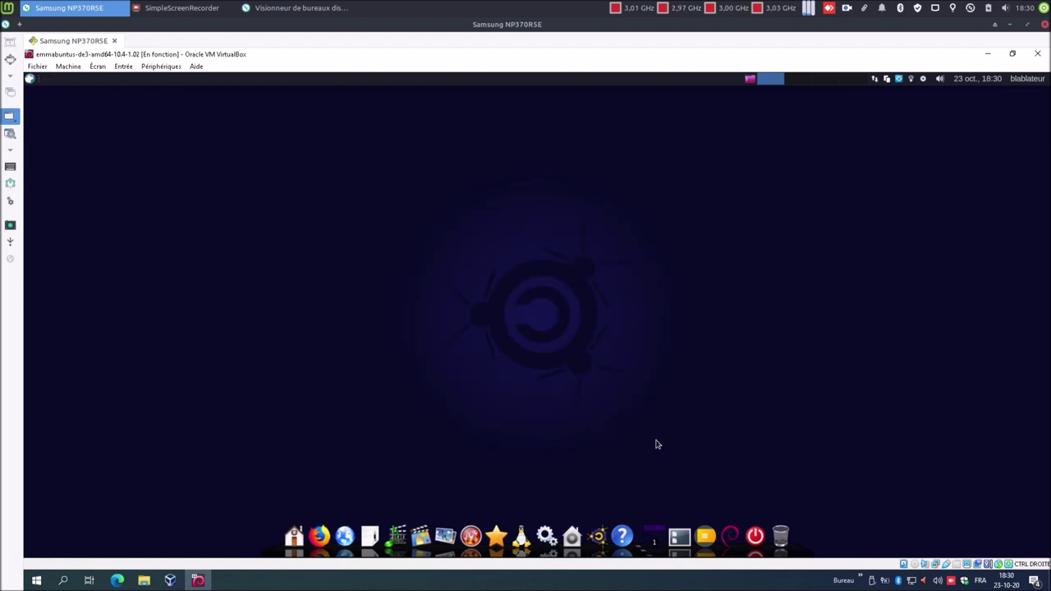
{"action": "left_click", "coordinate": [98, 67]}
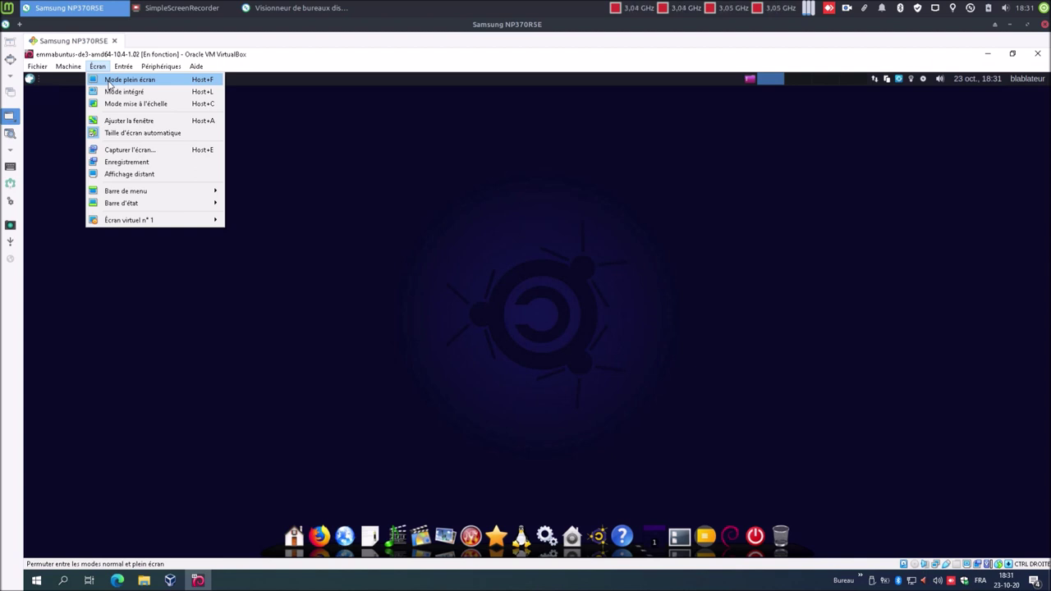
{"action": "left_click", "coordinate": [557, 233]}
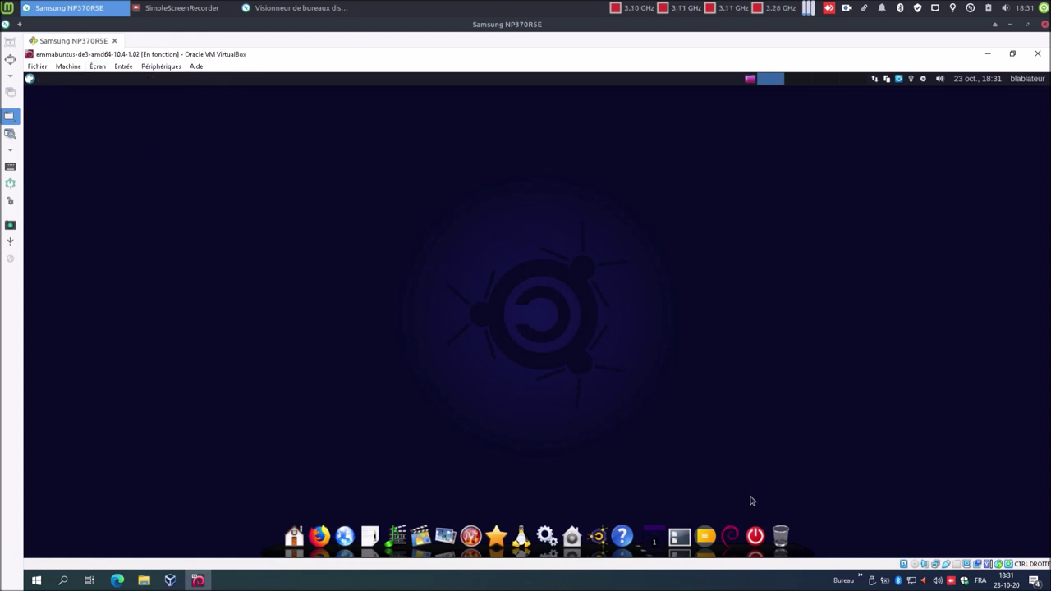
{"action": "left_click", "coordinate": [757, 529]}
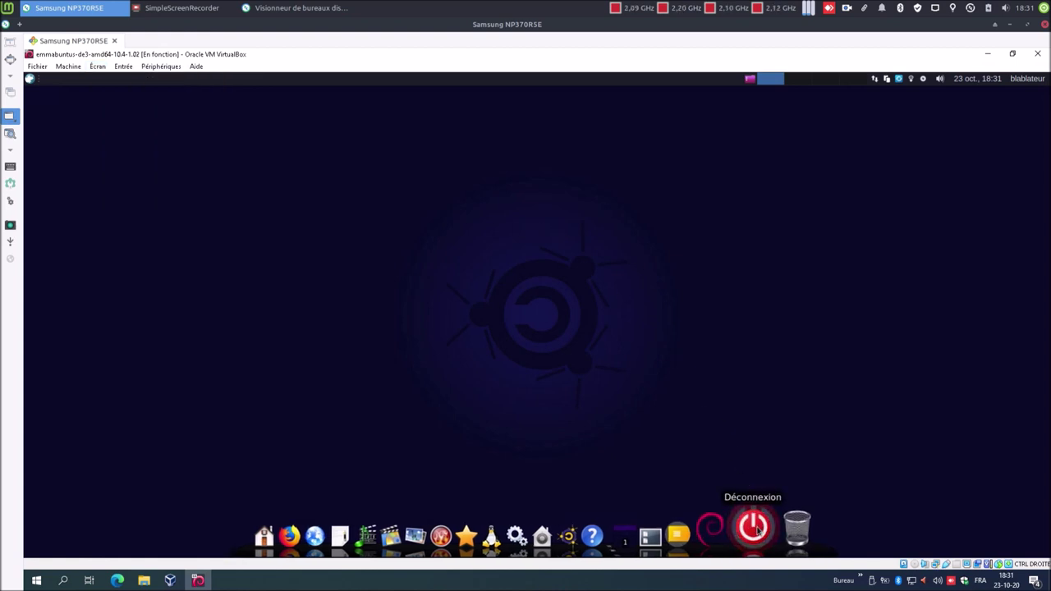
{"action": "left_click", "coordinate": [542, 281]}
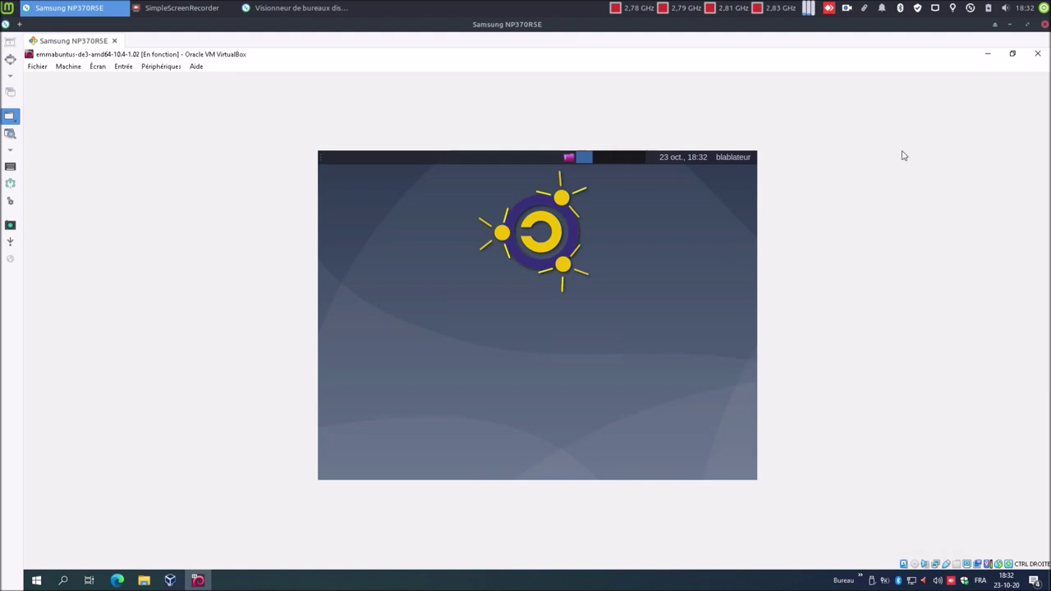
{"action": "left_click", "coordinate": [1012, 54]}
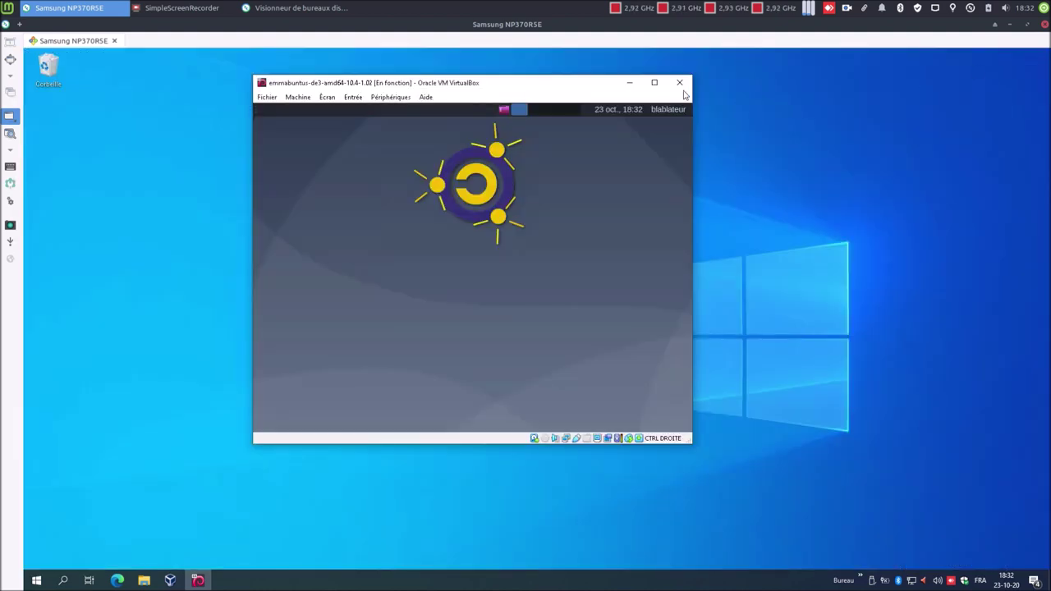
{"action": "left_click", "coordinate": [655, 82]}
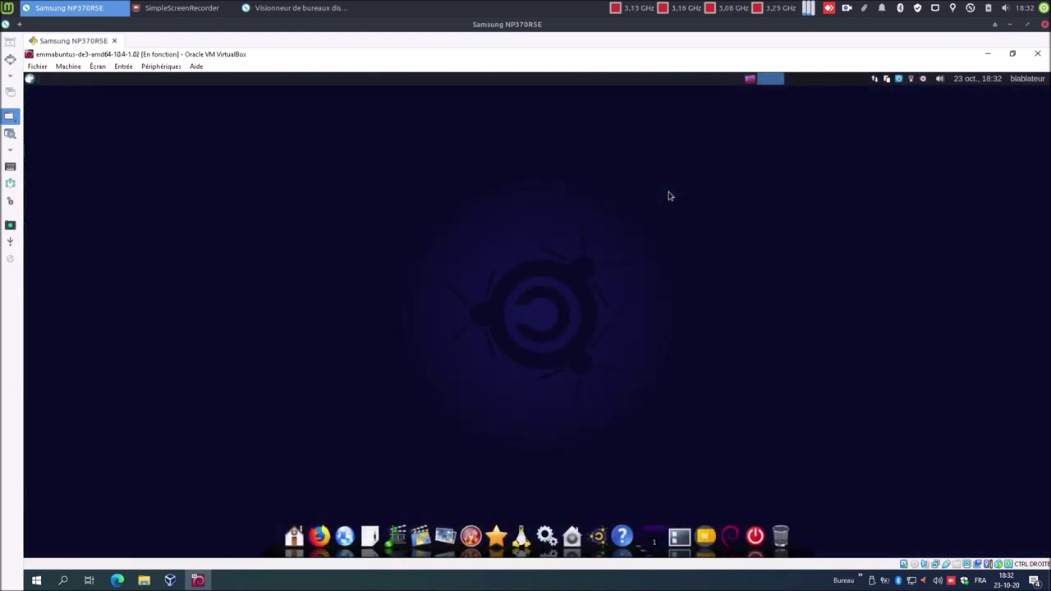
- Open a terminal, centre it, and run sudo apt update with the administrator password
{"action": "left_click", "coordinate": [29, 80]}
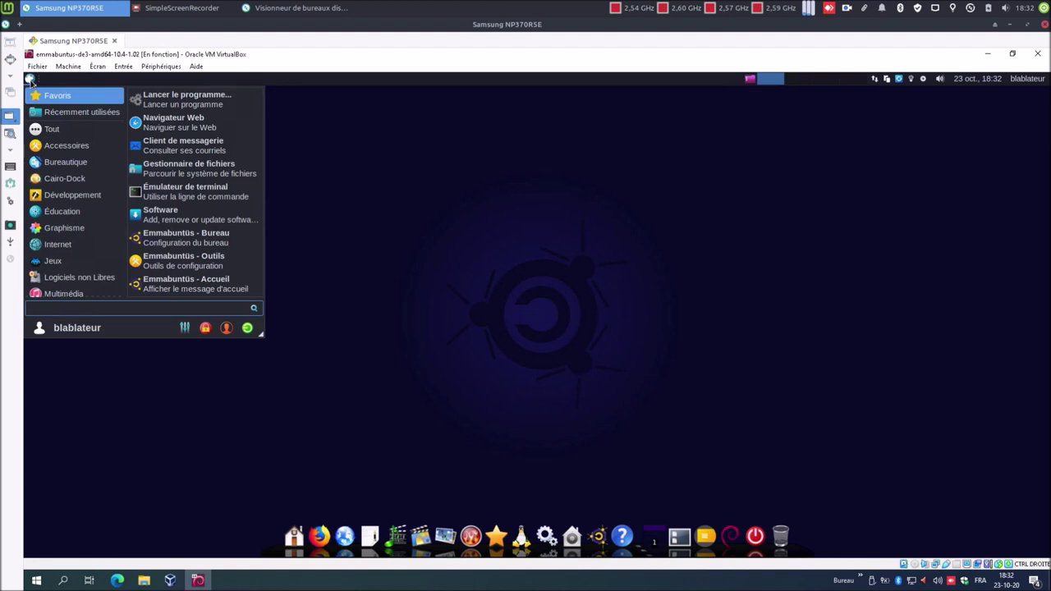
{"action": "type", "text": "ter"}
{"action": "key", "text": "Return"}
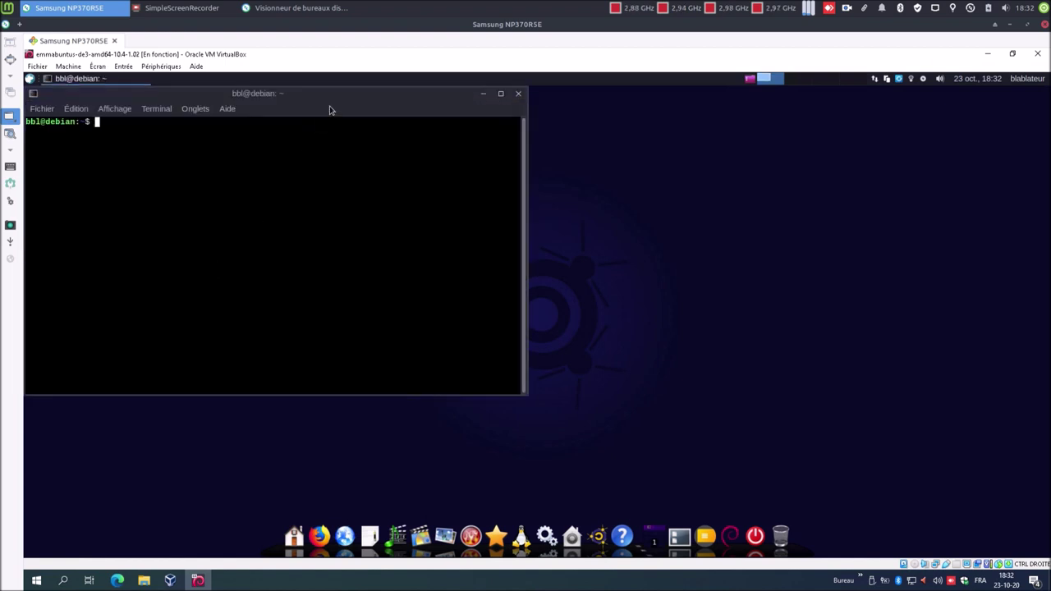
{"action": "left_click_drag", "start_coordinate": [330, 98], "coordinate": [571, 134]}
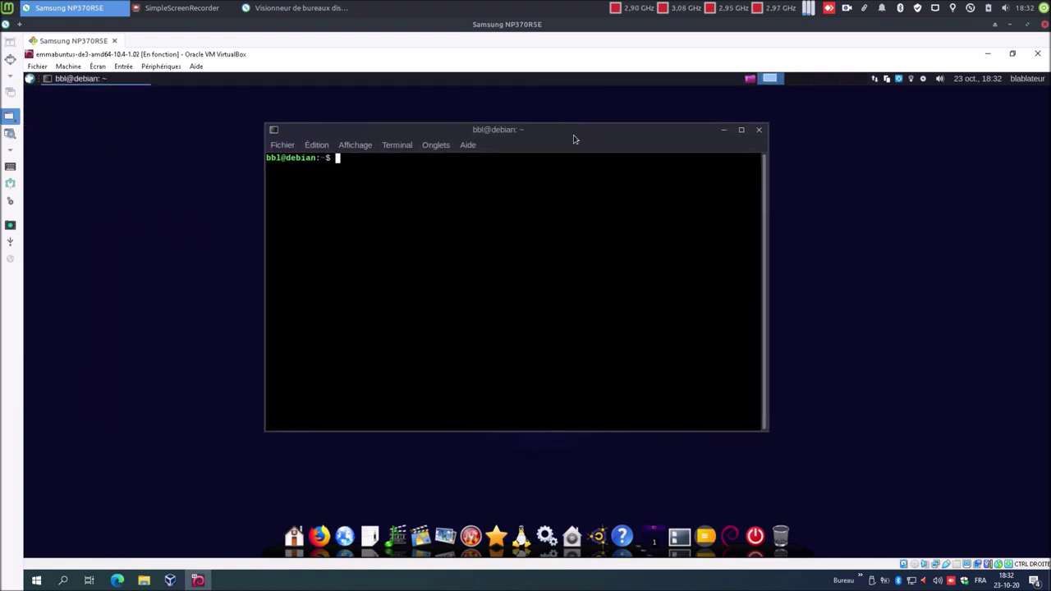
{"action": "type", "text": "sudo apt update"}
{"action": "key", "text": "Return"}
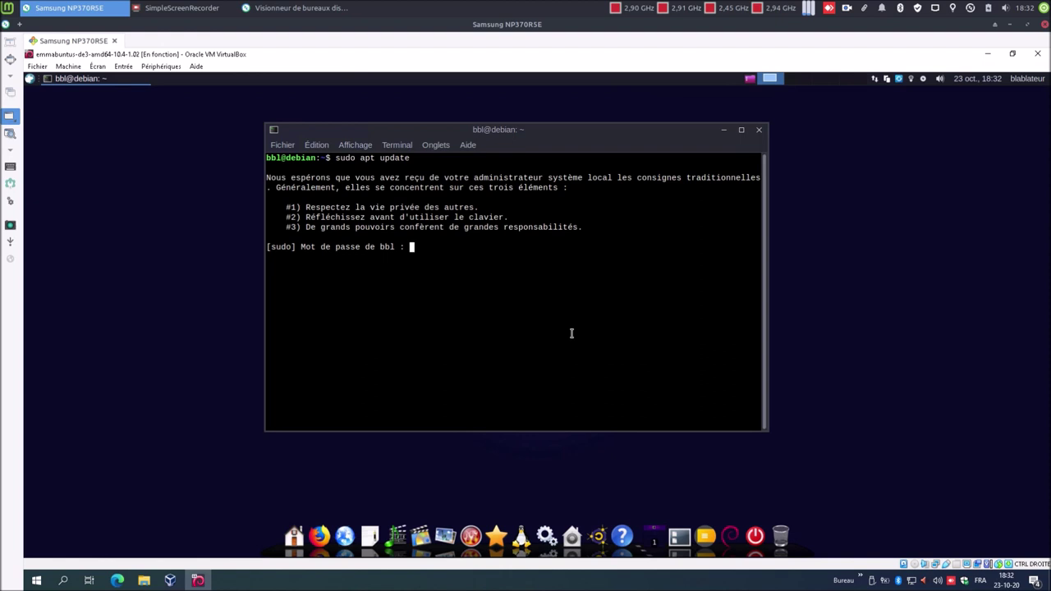
{"action": "type", "text": "******"}
{"action": "key", "text": "Return"}
- Run sudo apt upgrade and accept installing the package upgrades
{"action": "type", "text": "sudo apt "}
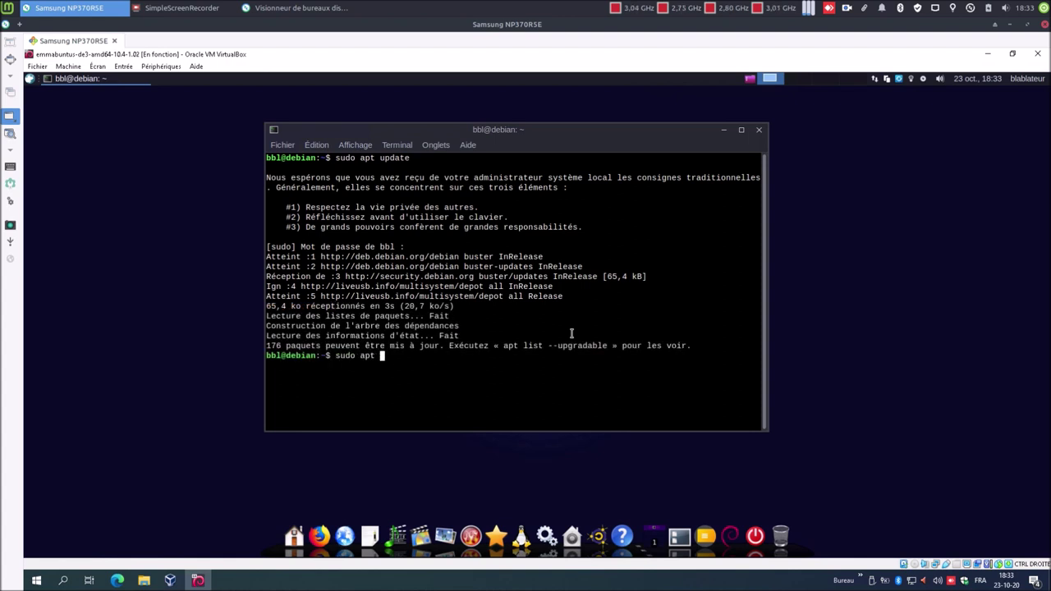
{"action": "type", "text": "upgrade"}
{"action": "key", "text": "Return"}
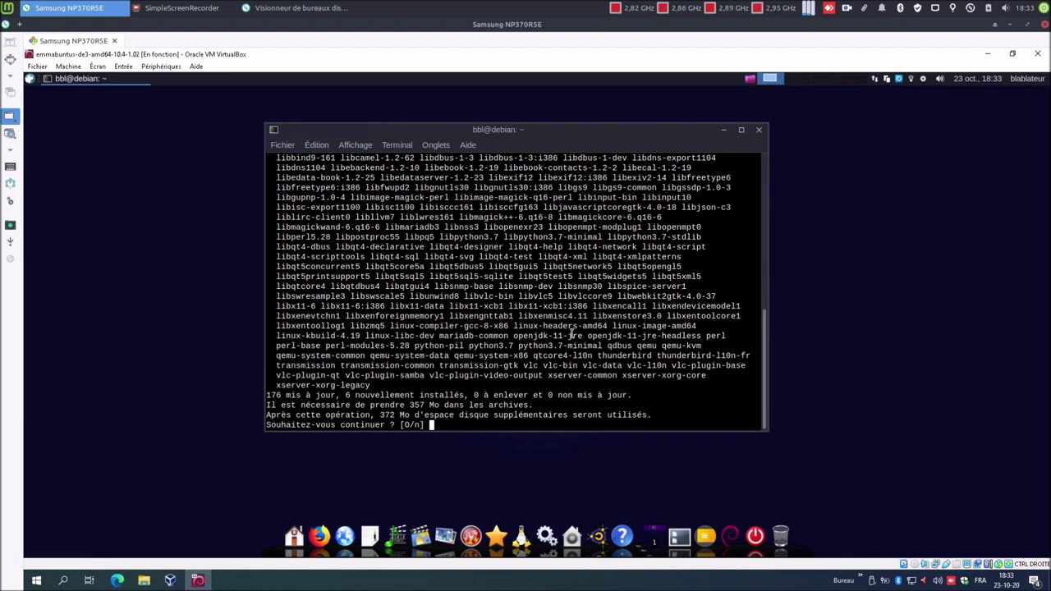
{"action": "key", "text": "Return"}
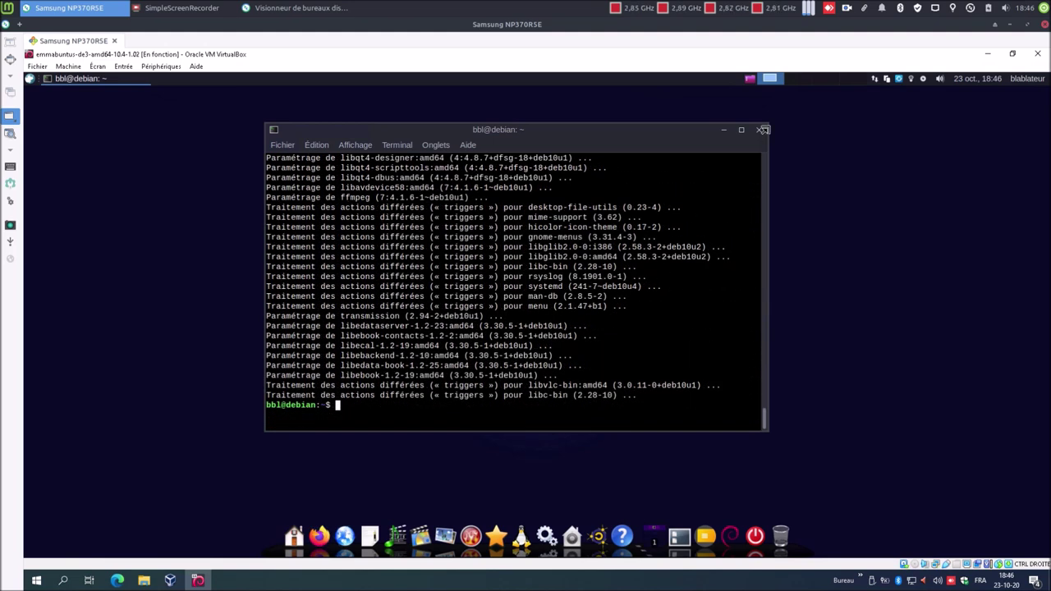
- Close the terminal and power off the Emmabuntüs guest with the dock's Éteindre option
{"action": "left_click", "coordinate": [758, 132]}
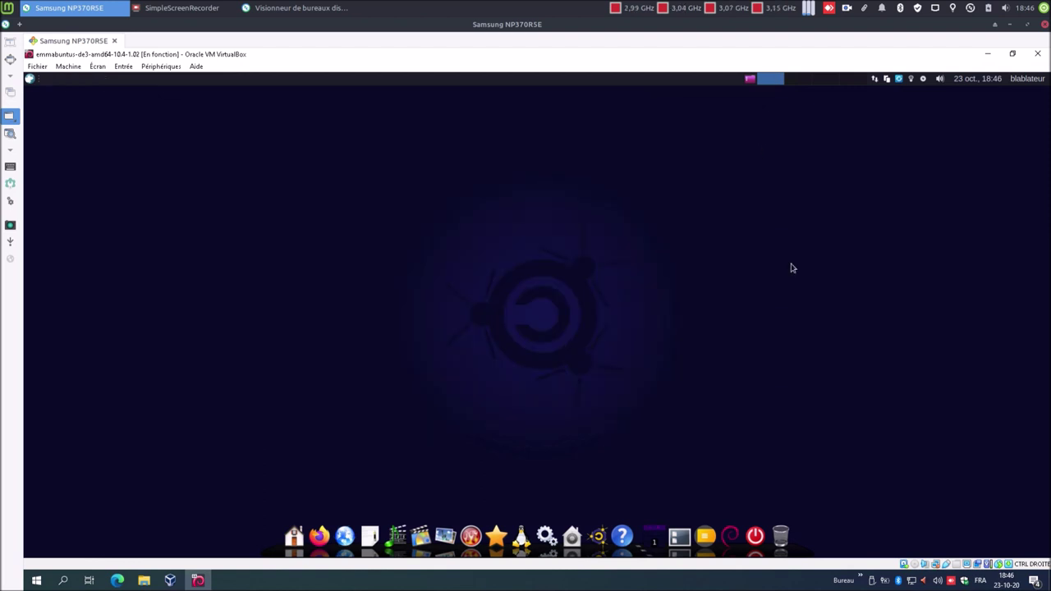
{"action": "left_click", "coordinate": [757, 532]}
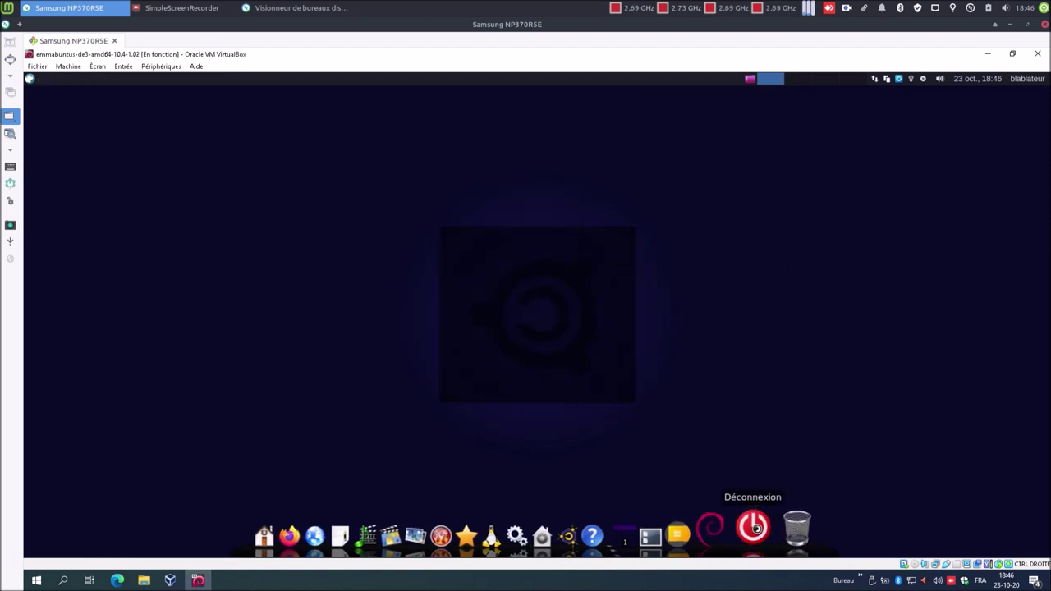
{"action": "left_click", "coordinate": [613, 277]}
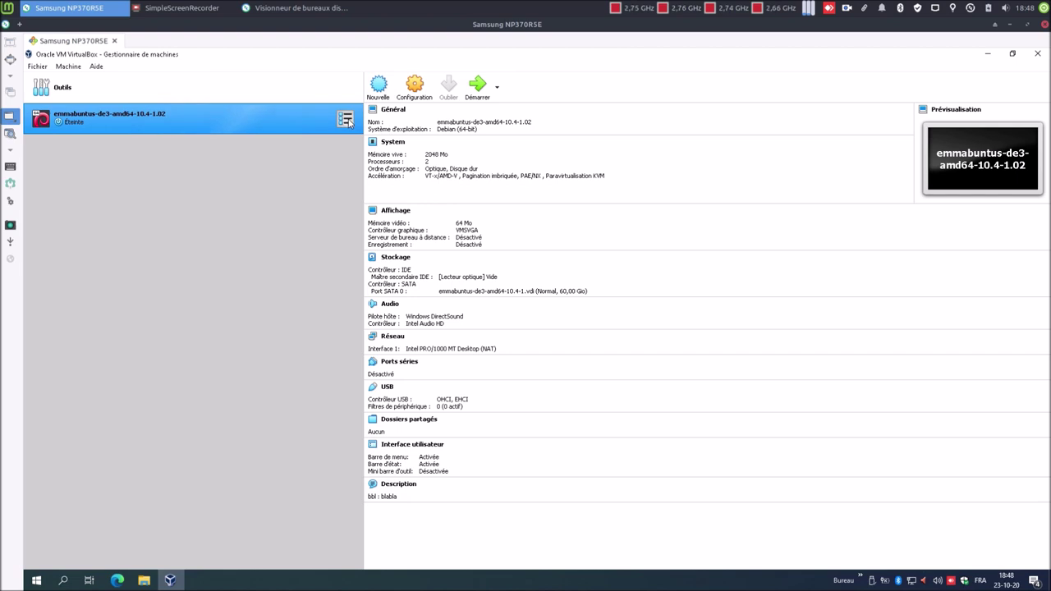
{"action": "left_click", "coordinate": [345, 118]}
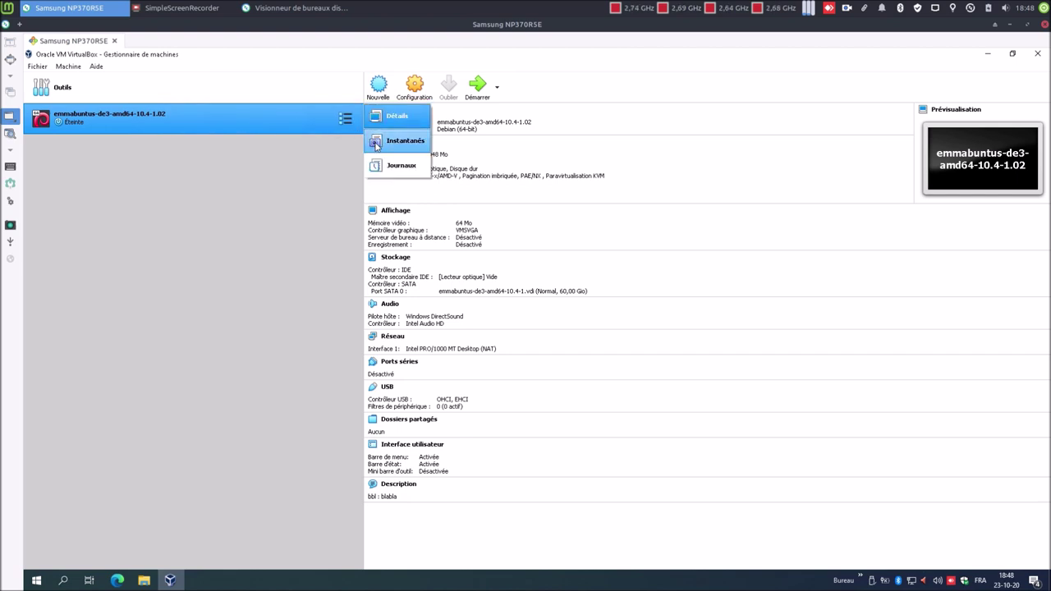
- Take a snapshot of the powered-off machine and name it 'ok'
{"action": "left_click", "coordinate": [375, 144]}
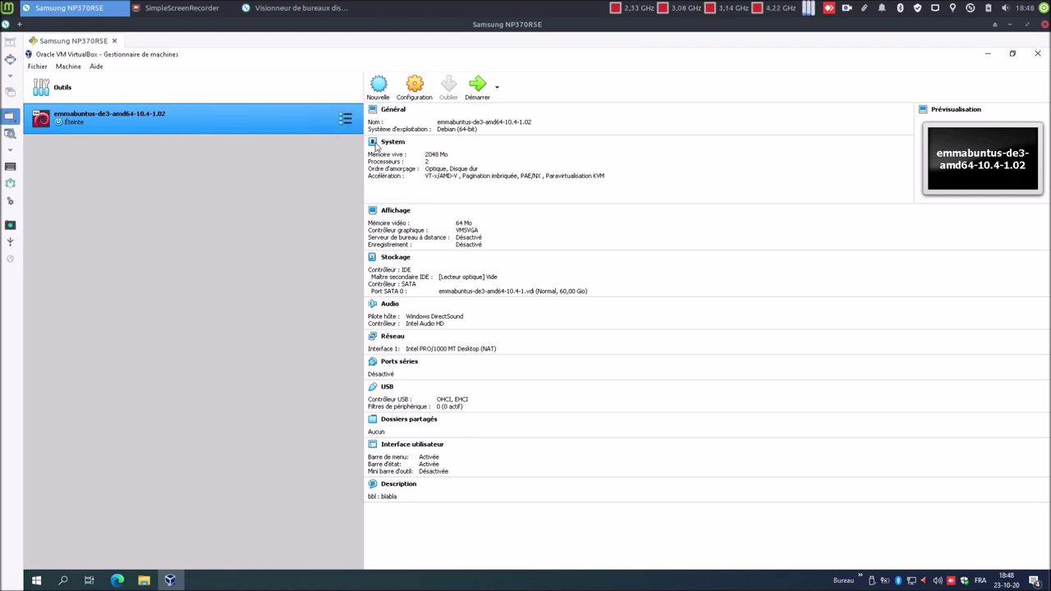
{"action": "left_click", "coordinate": [378, 87]}
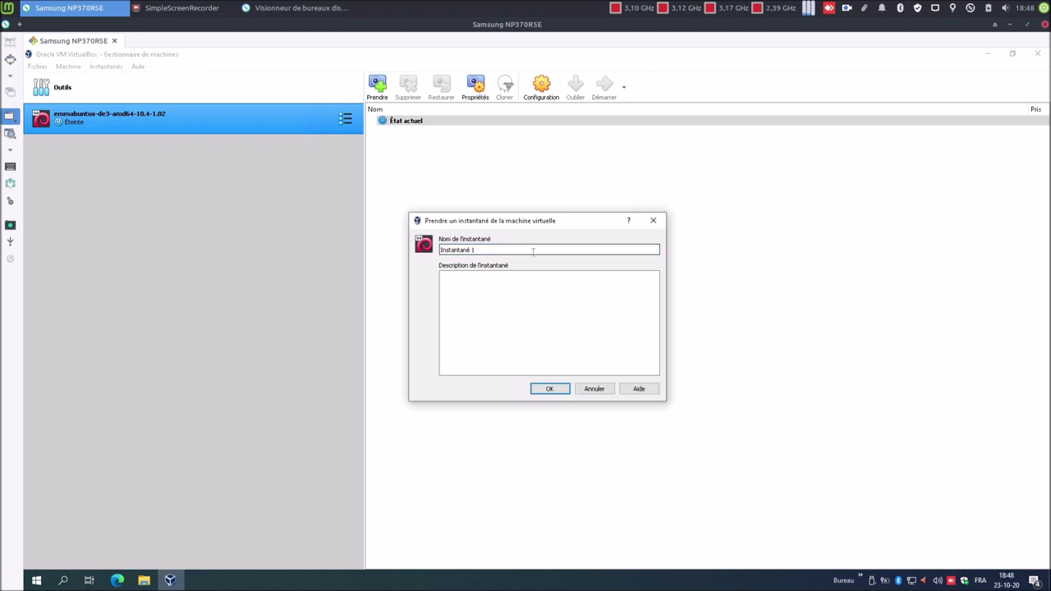
{"action": "left_click_drag", "start_coordinate": [531, 251], "coordinate": [427, 250]}
{"action": "type", "text": "ok"}
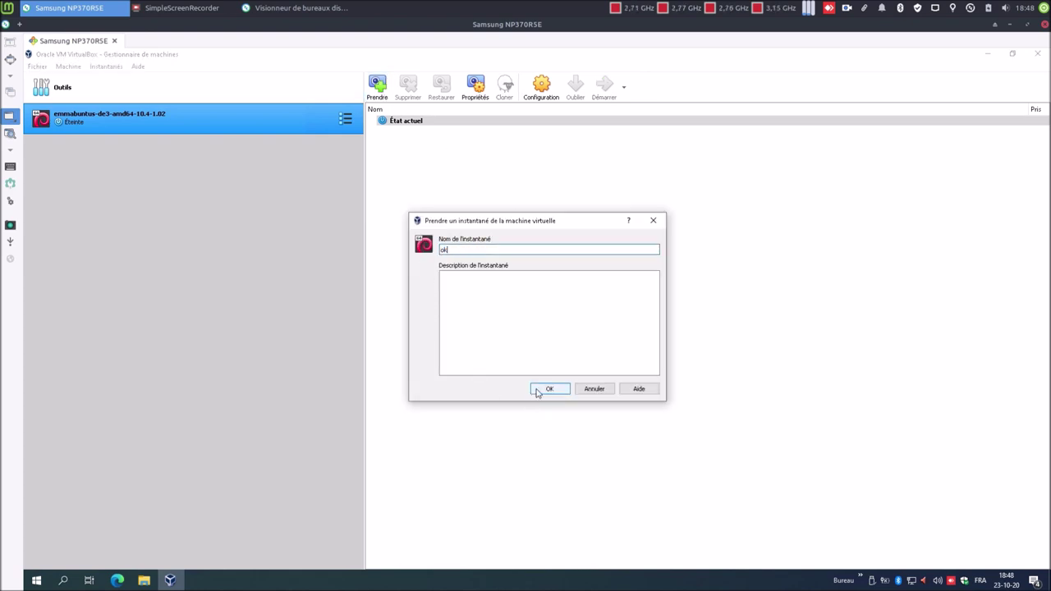
{"action": "left_click", "coordinate": [548, 389]}
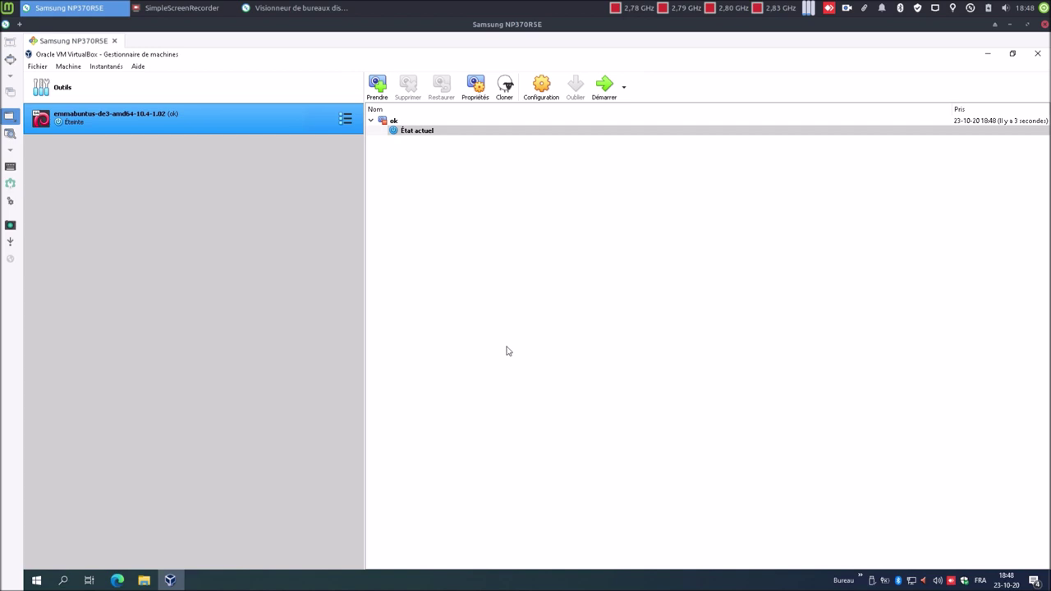
{"action": "left_click", "coordinate": [144, 581]}
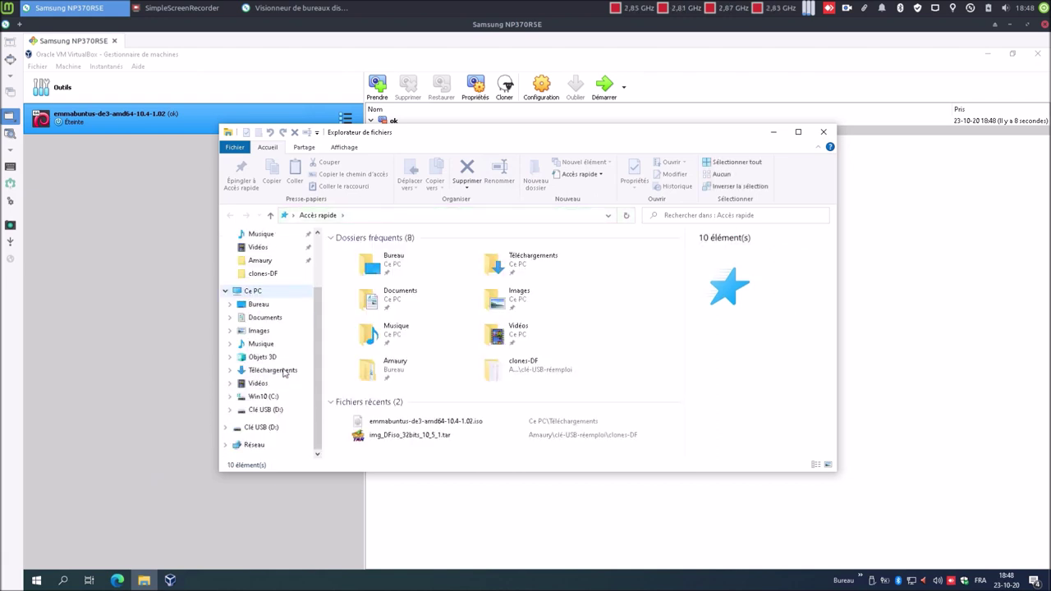
{"action": "left_click", "coordinate": [277, 295]}
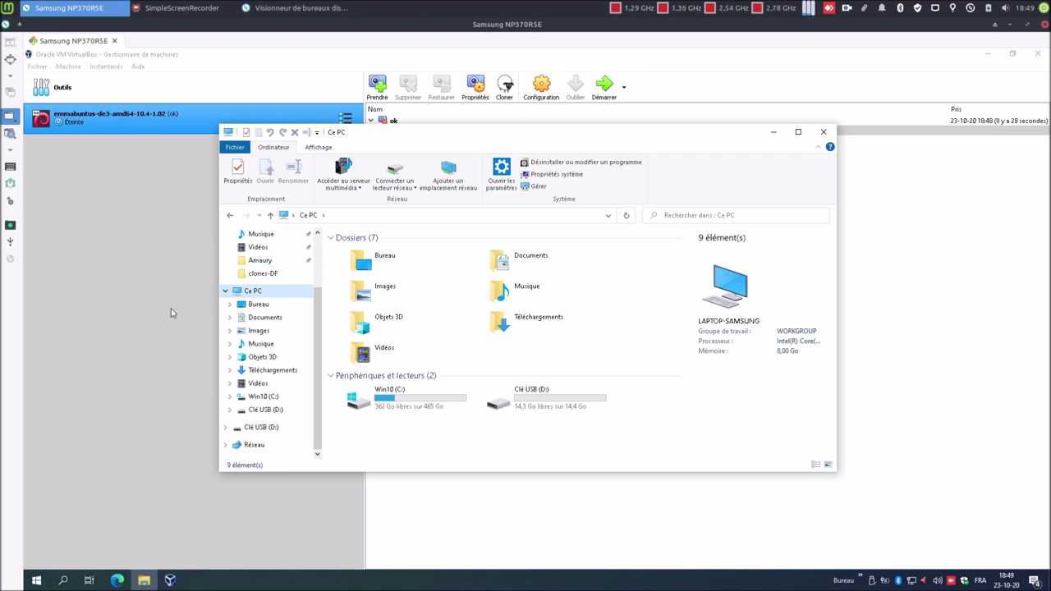
{"action": "left_click", "coordinate": [261, 263]}
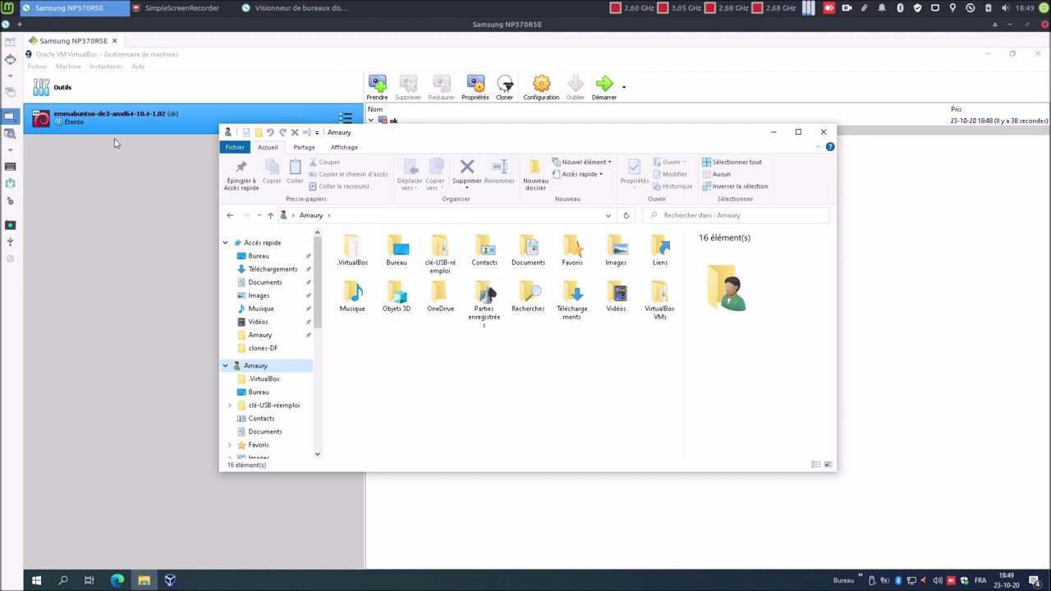
{"action": "double_click", "coordinate": [438, 246]}
{"action": "left_click_drag", "start_coordinate": [386, 337], "coordinate": [383, 254]}
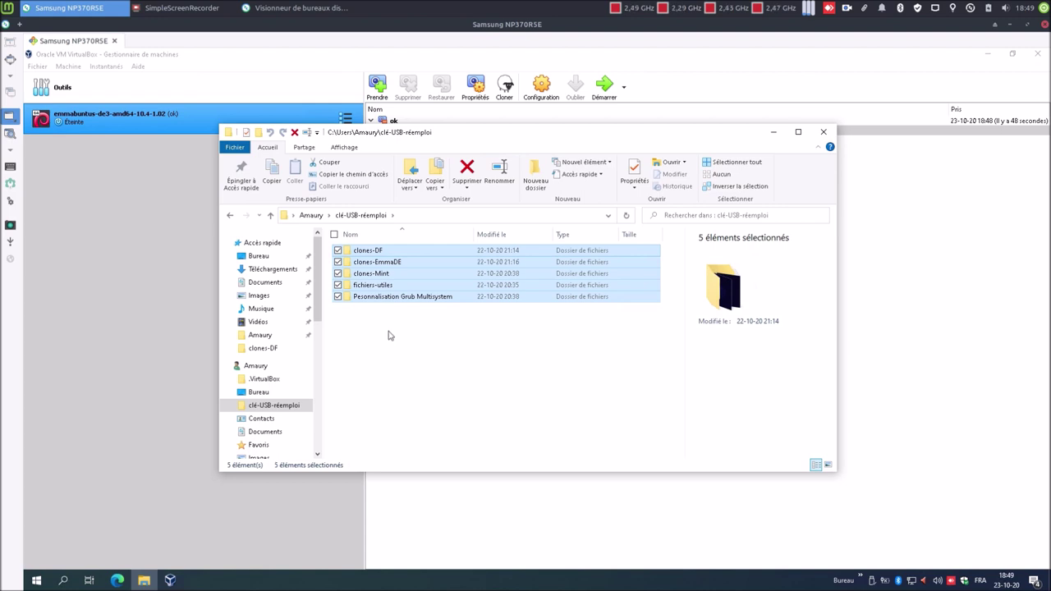
{"action": "left_click", "coordinate": [390, 335]}
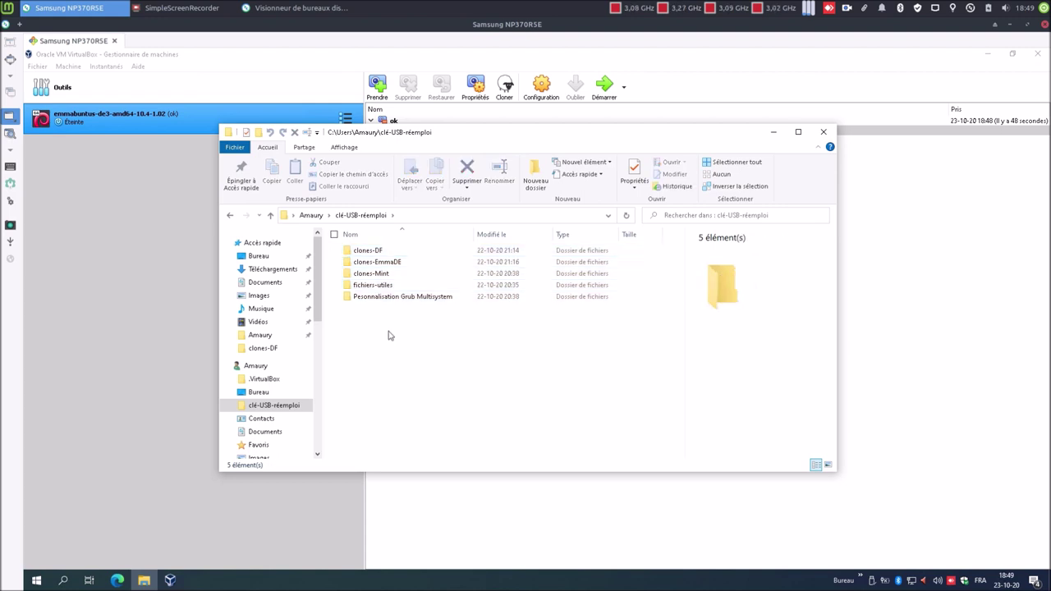
{"action": "double_click", "coordinate": [371, 286]}
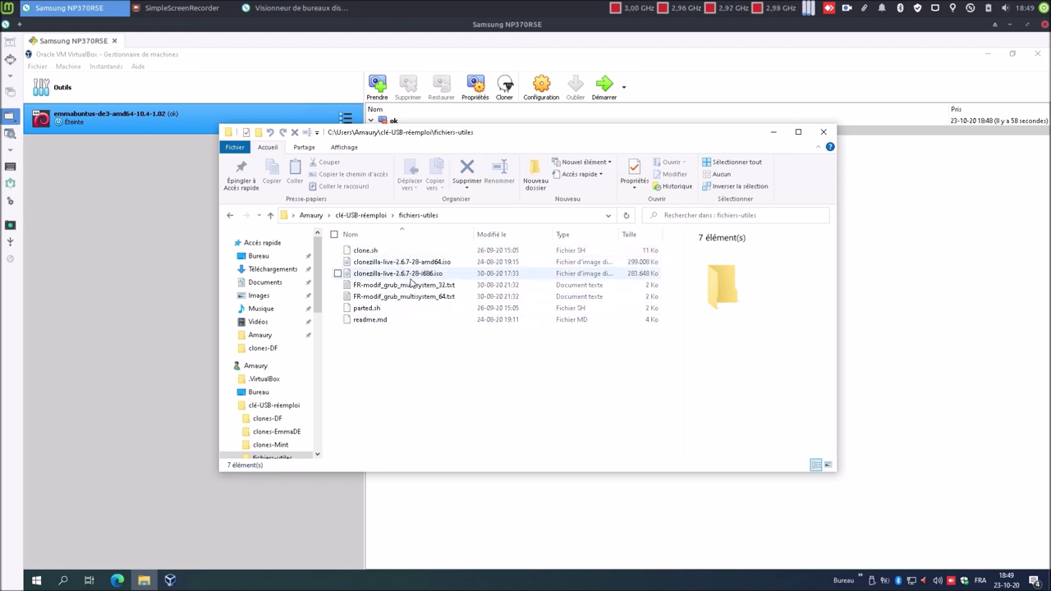
{"action": "left_click", "coordinate": [408, 263]}
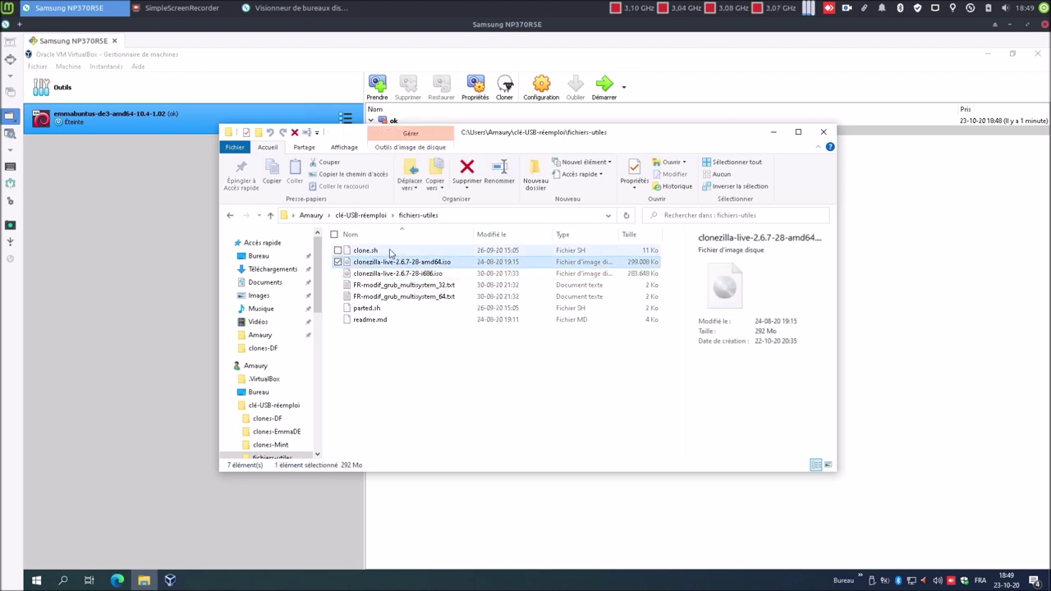
{"action": "left_click", "coordinate": [391, 251]}
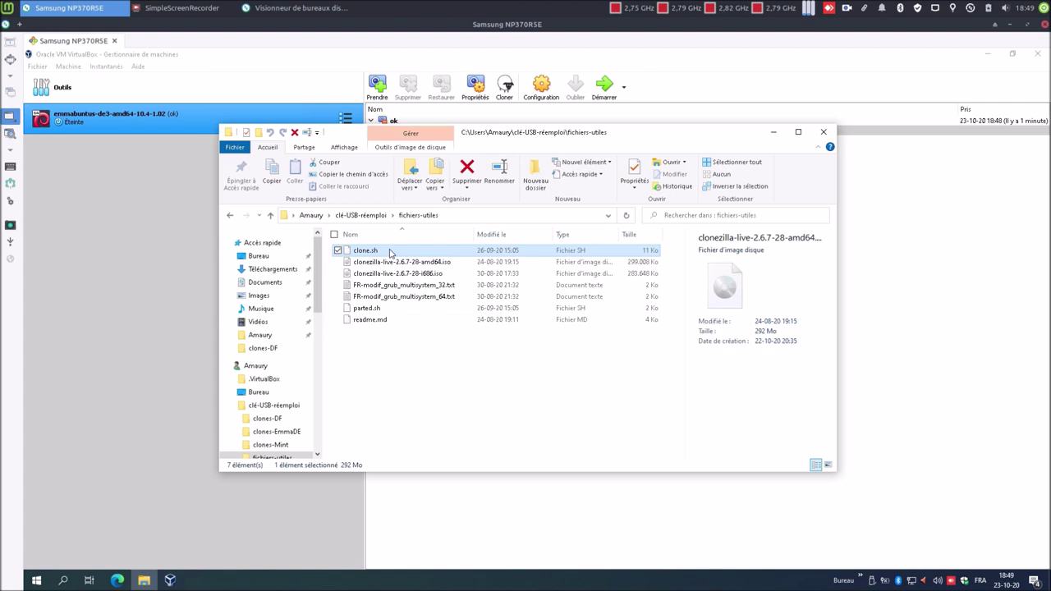
{"action": "left_click", "coordinate": [383, 310], "text": "ctrl"}
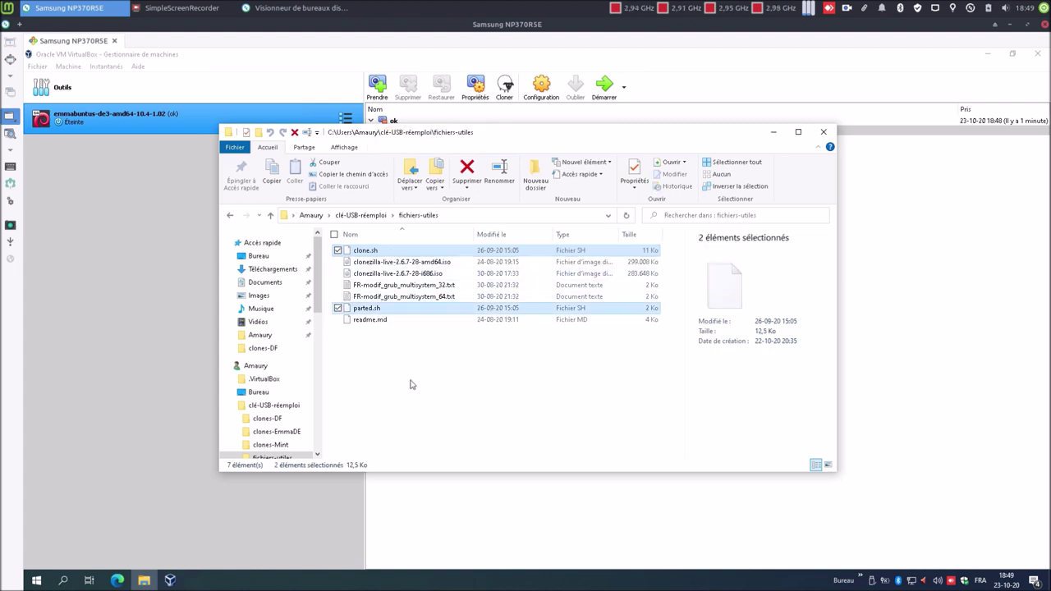
{"action": "left_click", "coordinate": [230, 216]}
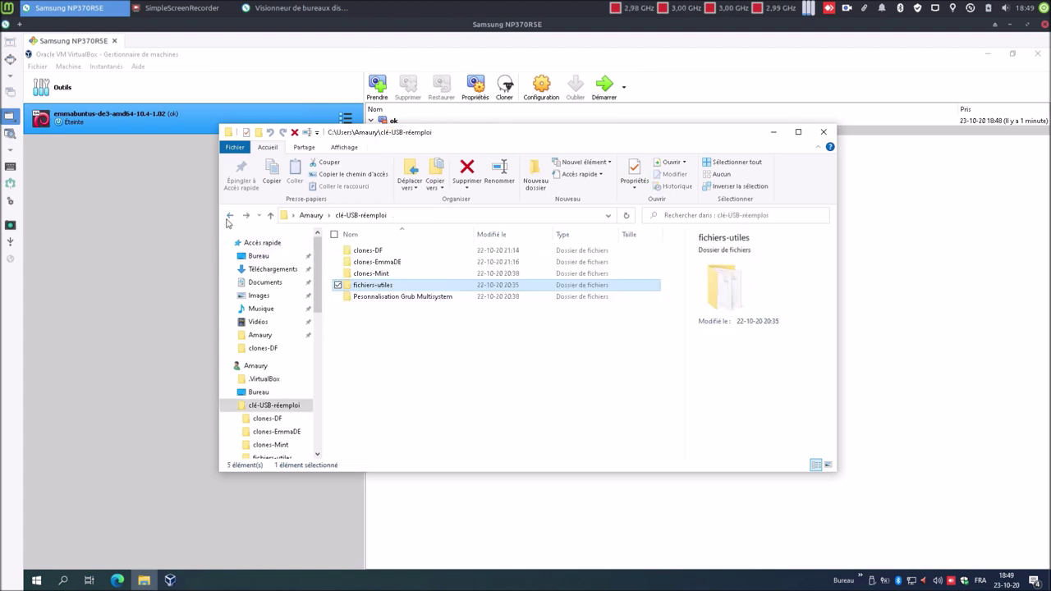
{"action": "double_click", "coordinate": [379, 263]}
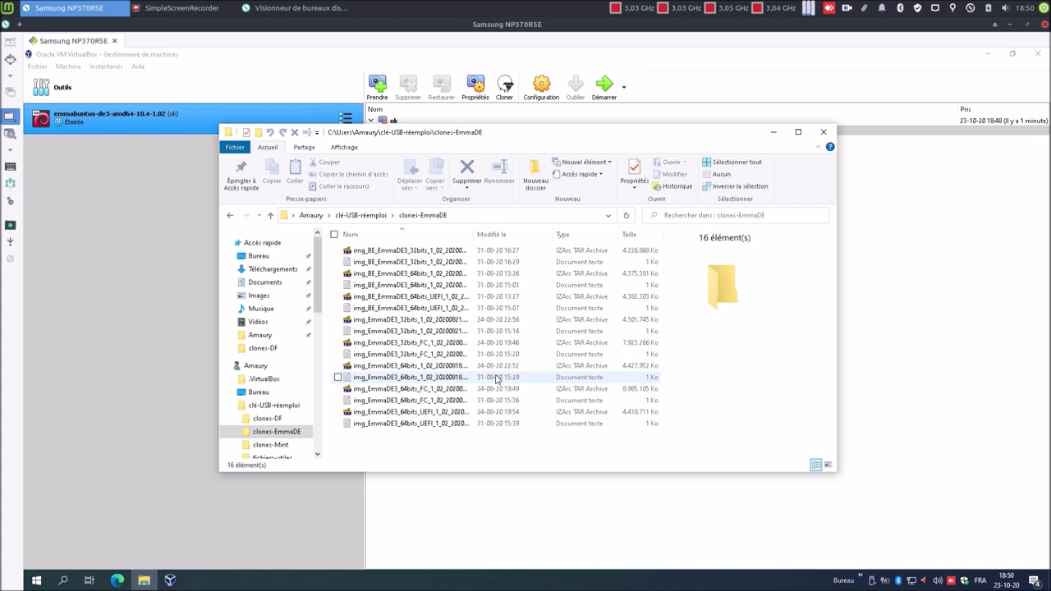
{"action": "left_click", "coordinate": [822, 135]}
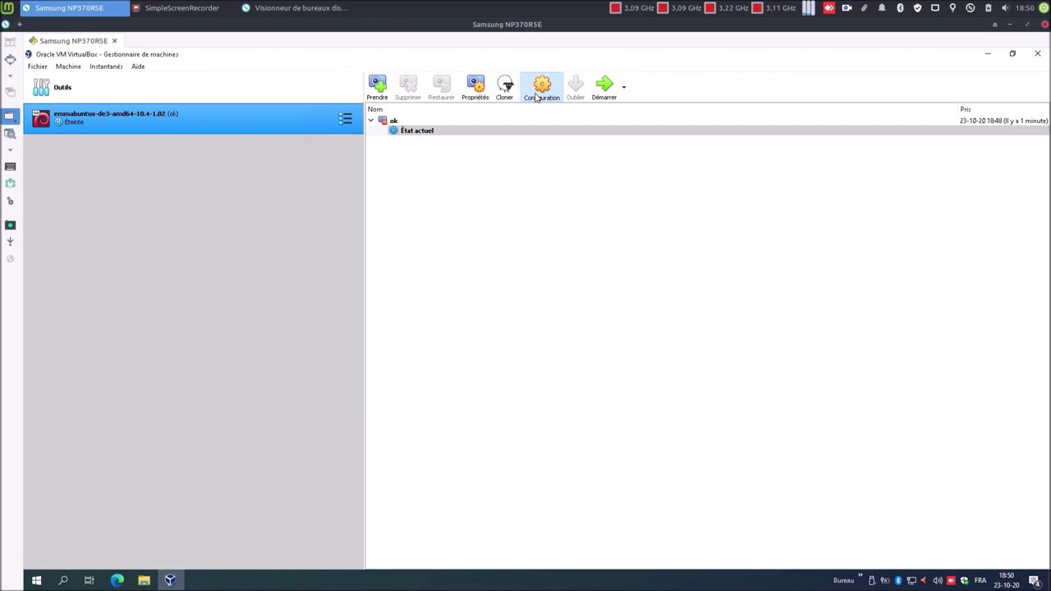
- In the machine's USB settings, add a device filter for the Kingston DataTraveler 3.0
{"action": "left_click", "coordinate": [536, 93]}
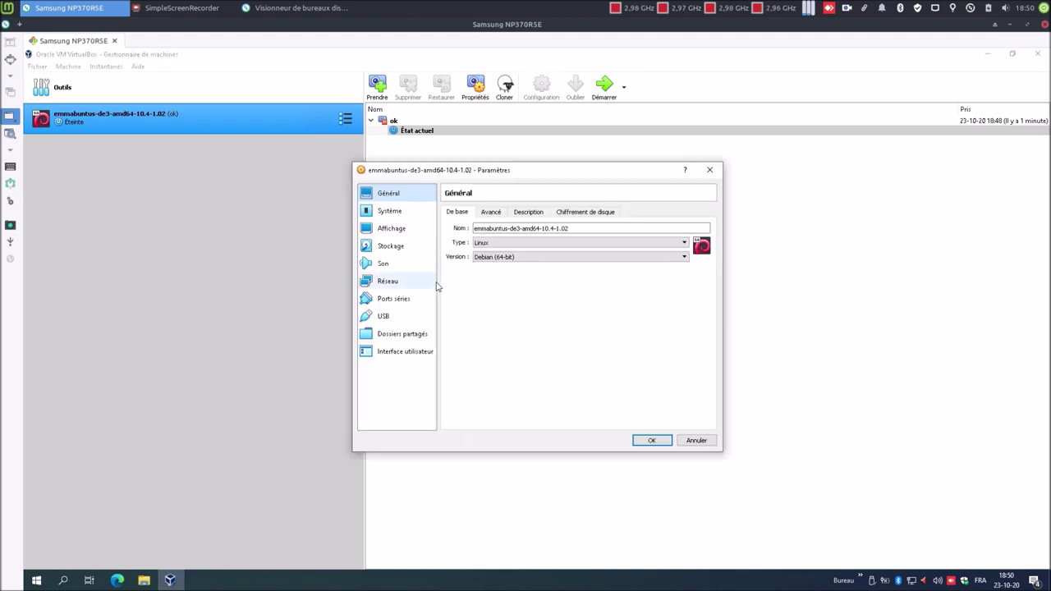
{"action": "left_click", "coordinate": [391, 319]}
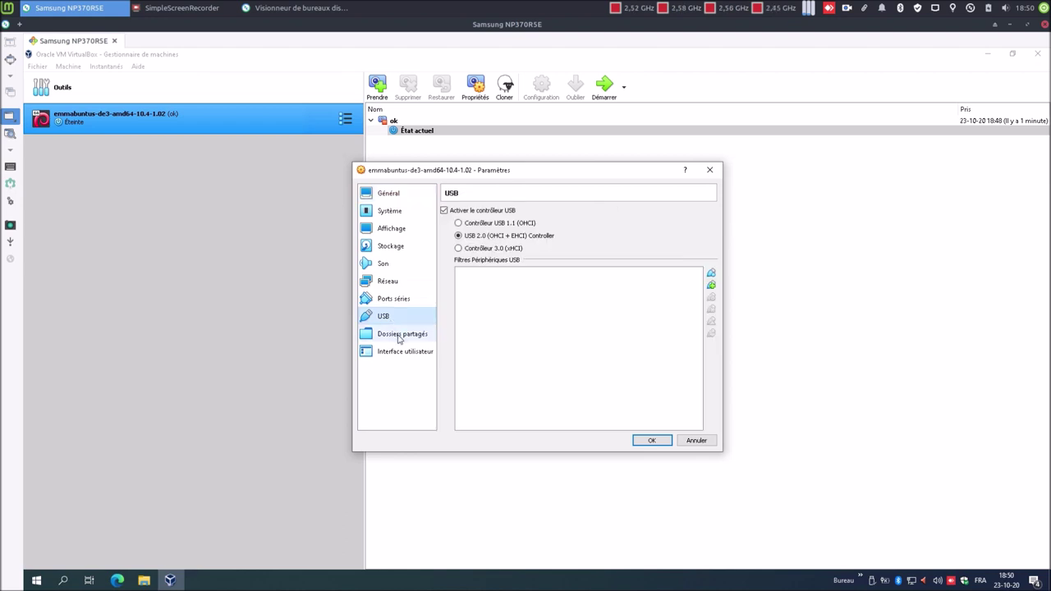
{"action": "left_click", "coordinate": [398, 335]}
{"action": "left_click", "coordinate": [392, 317]}
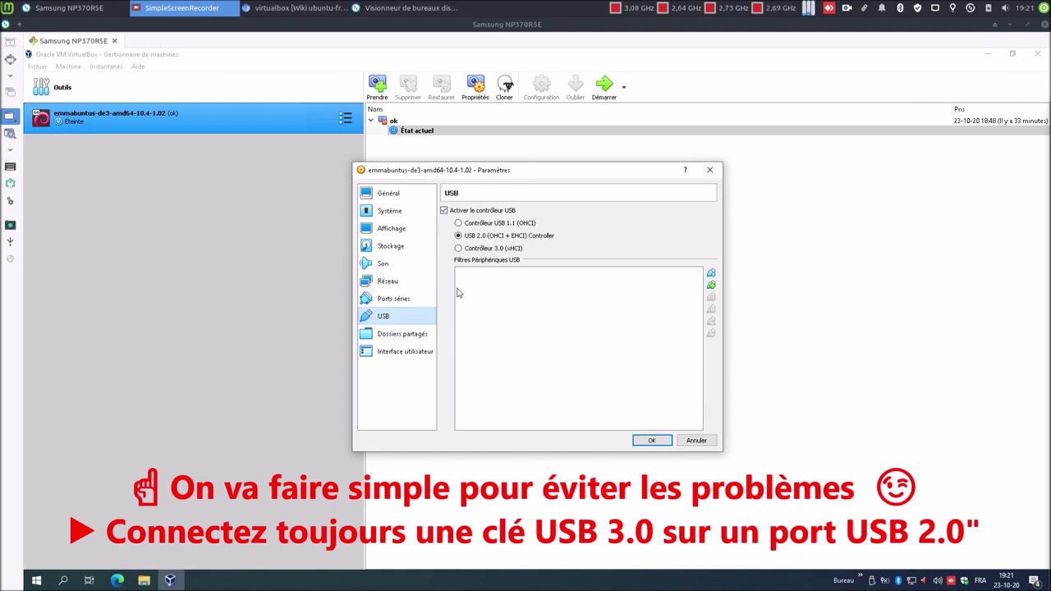
{"action": "mouse_move", "coordinate": [483, 237]}
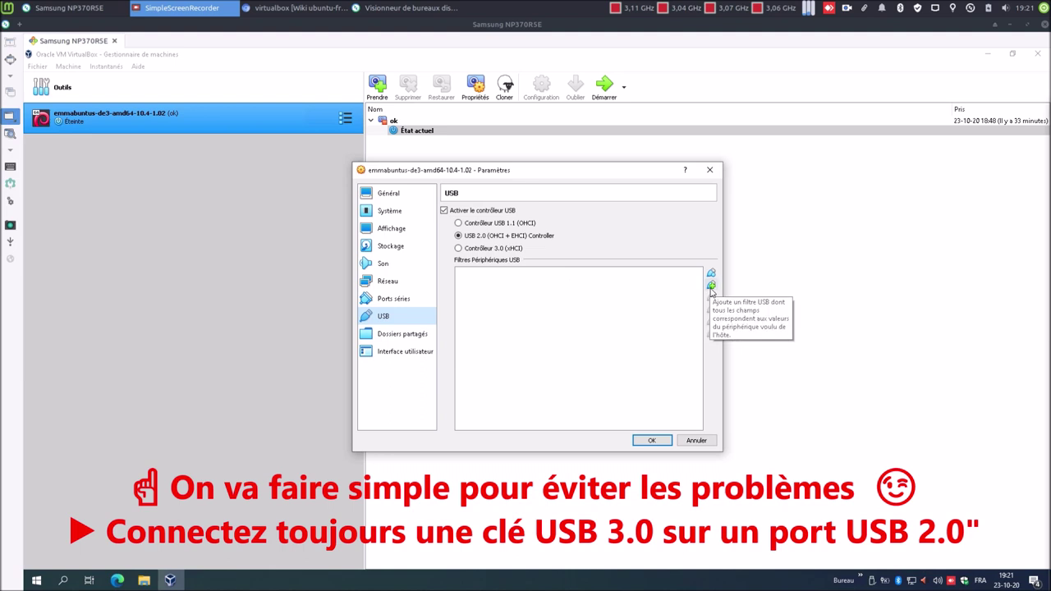
{"action": "left_click", "coordinate": [711, 287]}
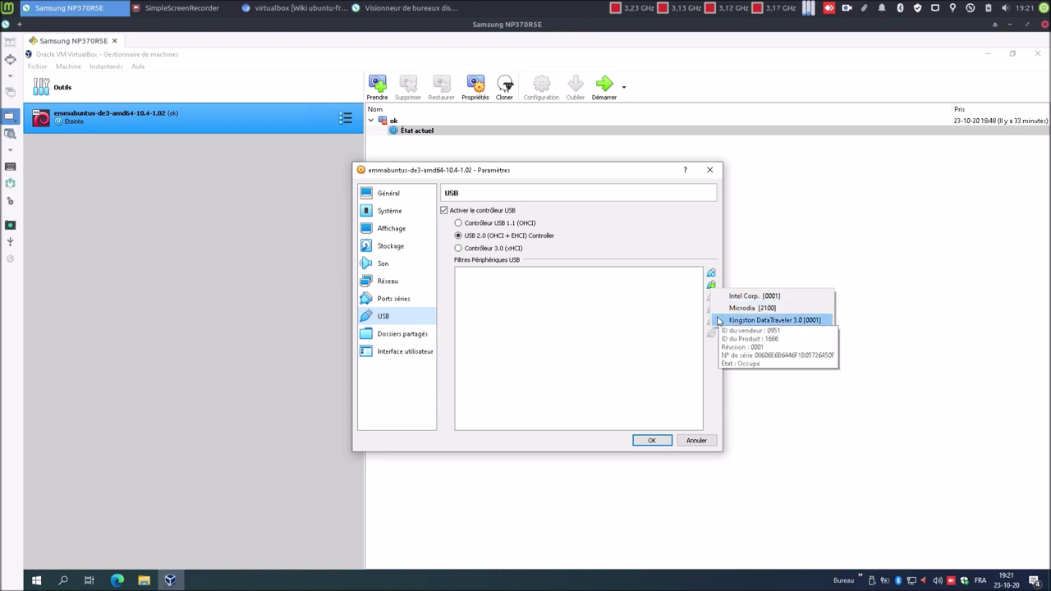
{"action": "left_click", "coordinate": [718, 321]}
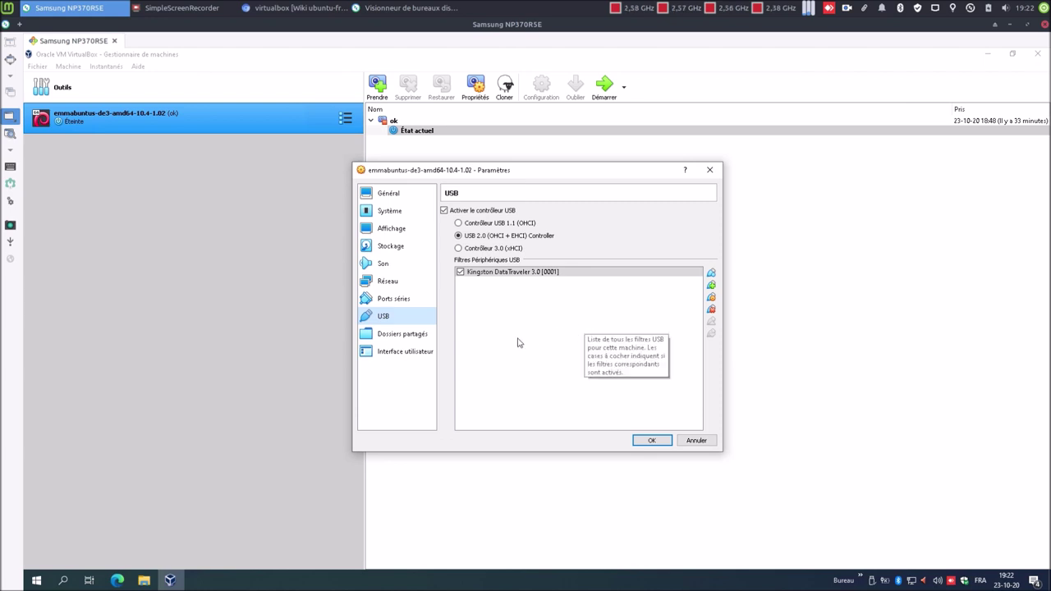
{"action": "left_click", "coordinate": [406, 338]}
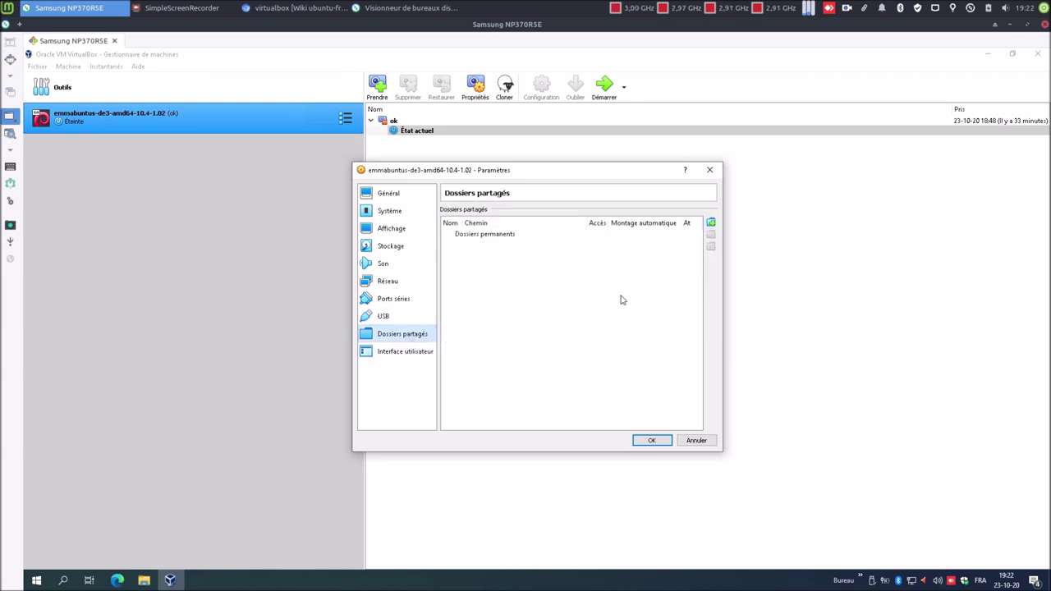
- Add a new shared folder pointing to the host's clé-USB-réemploi folder
{"action": "left_click", "coordinate": [711, 223]}
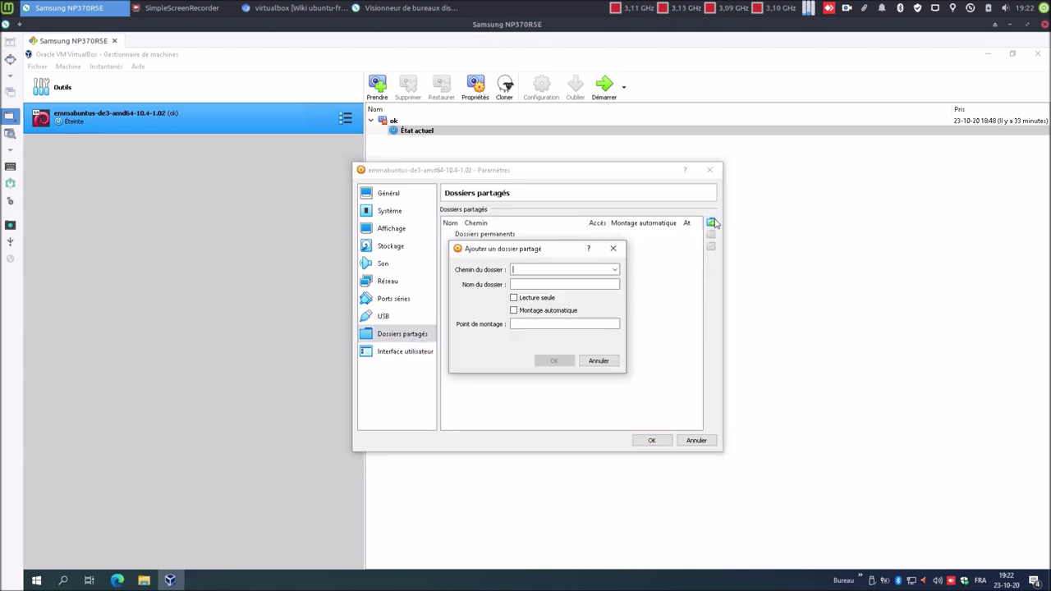
{"action": "left_click", "coordinate": [614, 270]}
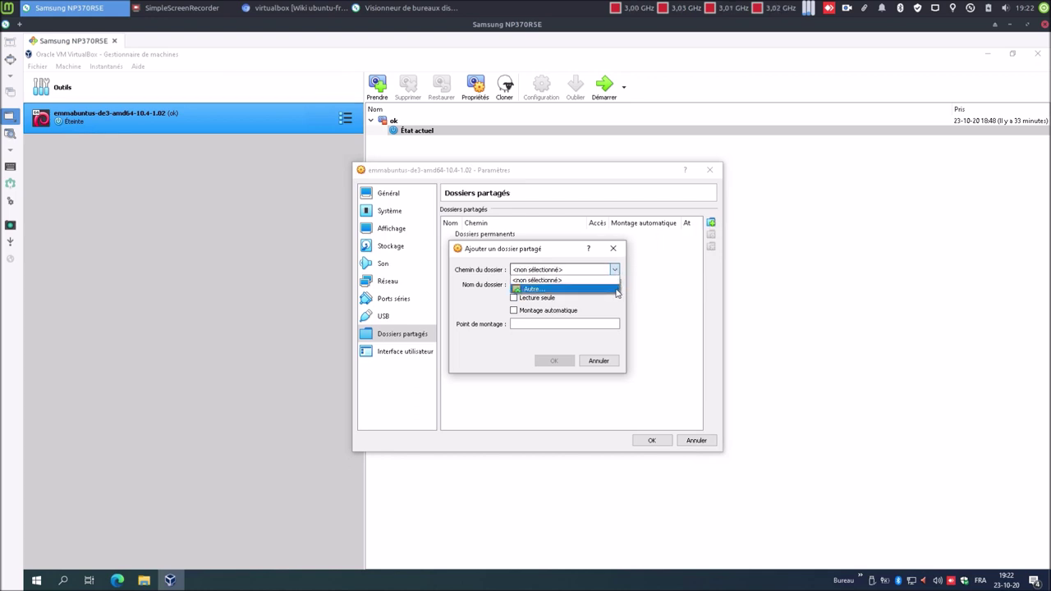
{"action": "left_click", "coordinate": [617, 290]}
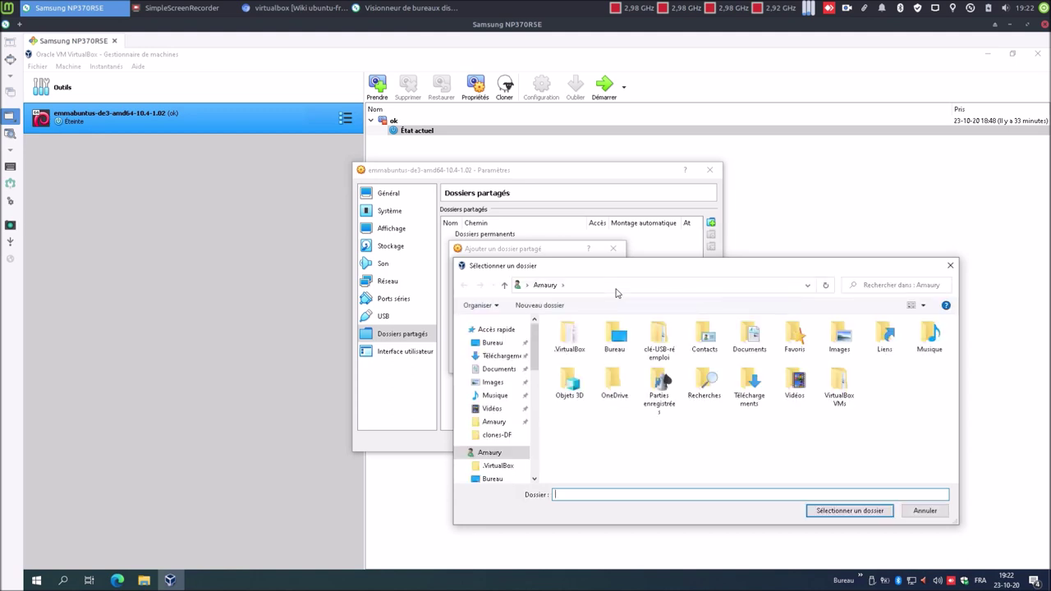
{"action": "left_click", "coordinate": [665, 343]}
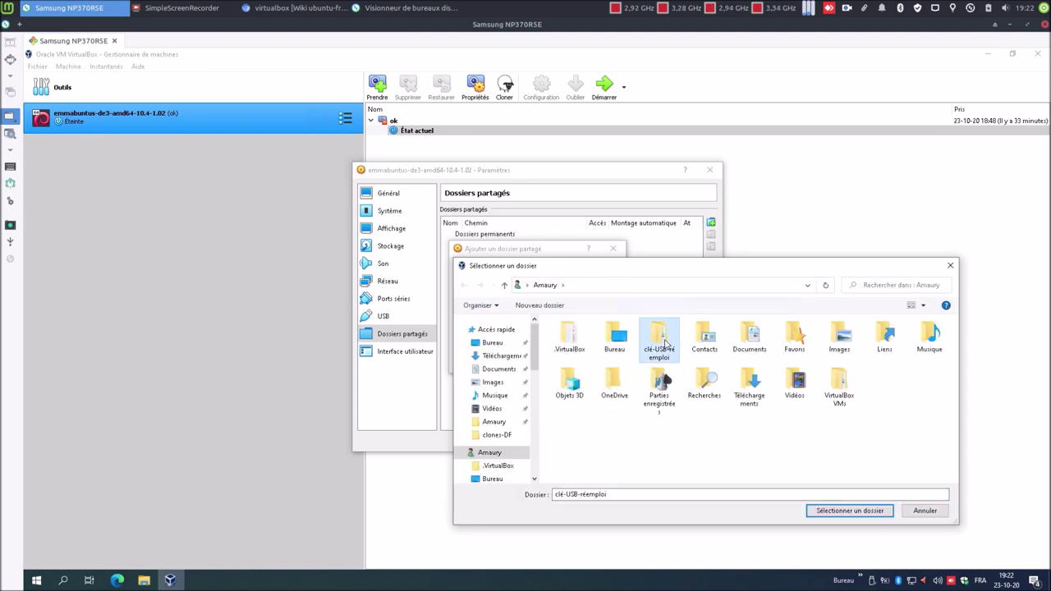
{"action": "left_click", "coordinate": [822, 511]}
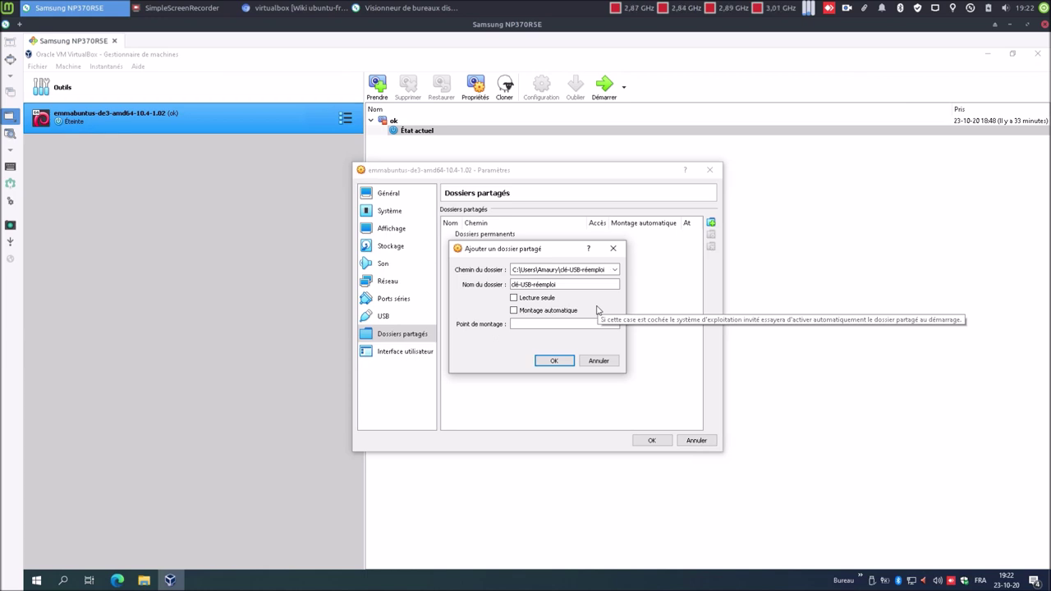
- Name the share DOSSIER, enable Auto-mount with a mount point in the guest home, and save the settings
{"action": "left_click", "coordinate": [573, 285]}
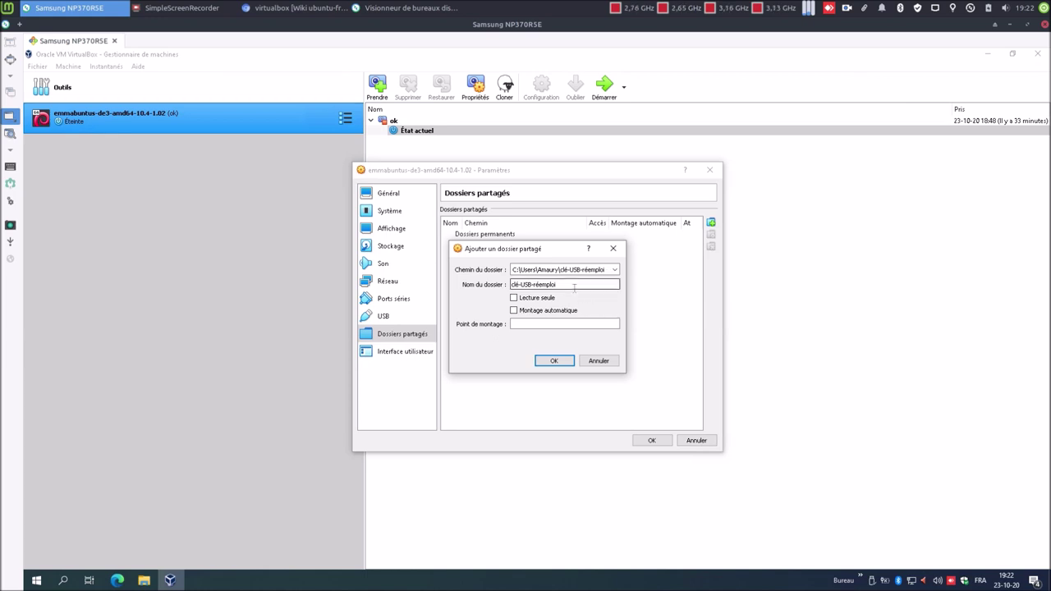
{"action": "left_click_drag", "start_coordinate": [574, 285], "coordinate": [493, 295]}
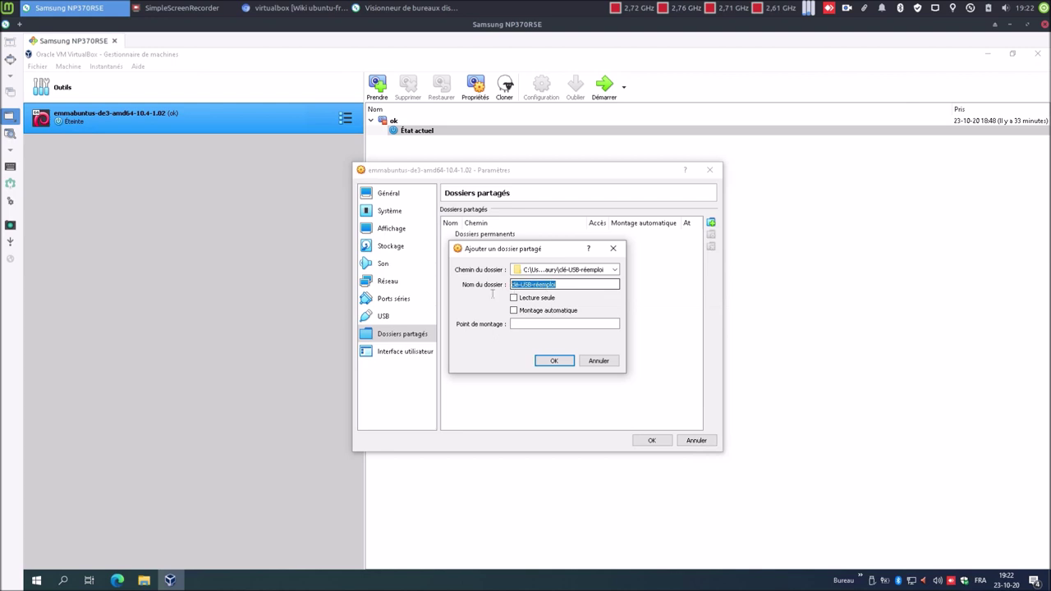
{"action": "type", "text": "DOSSIER"}
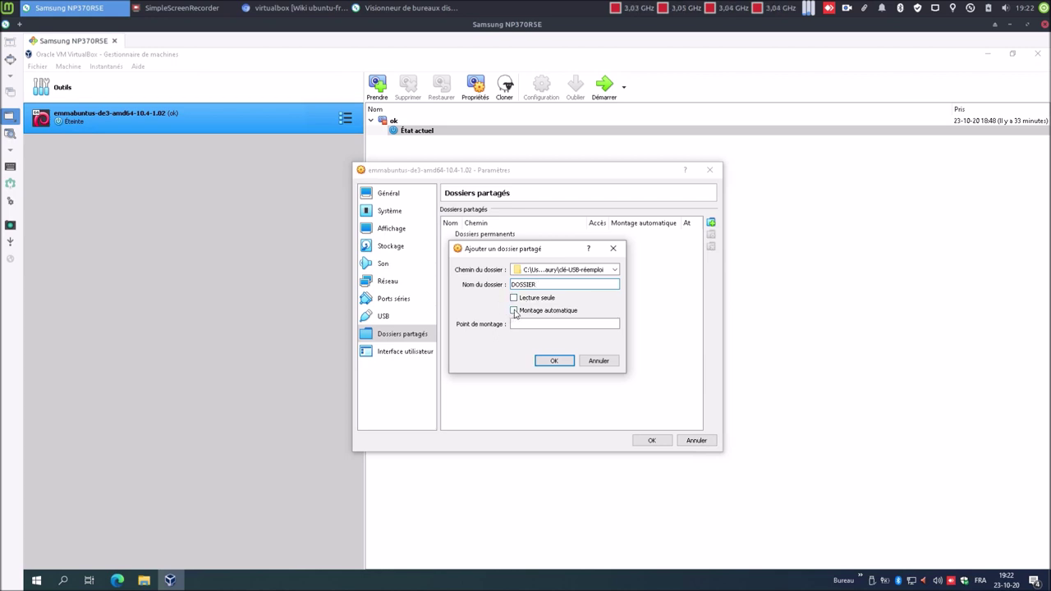
{"action": "left_click", "coordinate": [515, 311]}
{"action": "type", "text": "home/any"}
{"action": "key", "text": "BackSpace"}
{"action": "key", "text": "BackSpace"}
{"action": "type", "text": "bbl"}
{"action": "type", "text": "DOSSIER"}
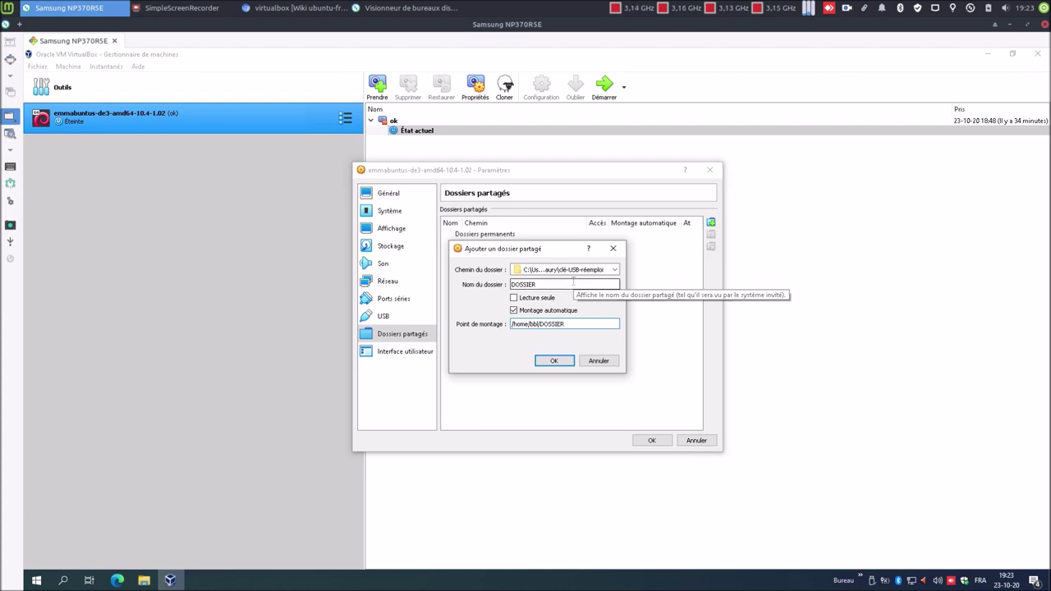
{"action": "left_click", "coordinate": [555, 362]}
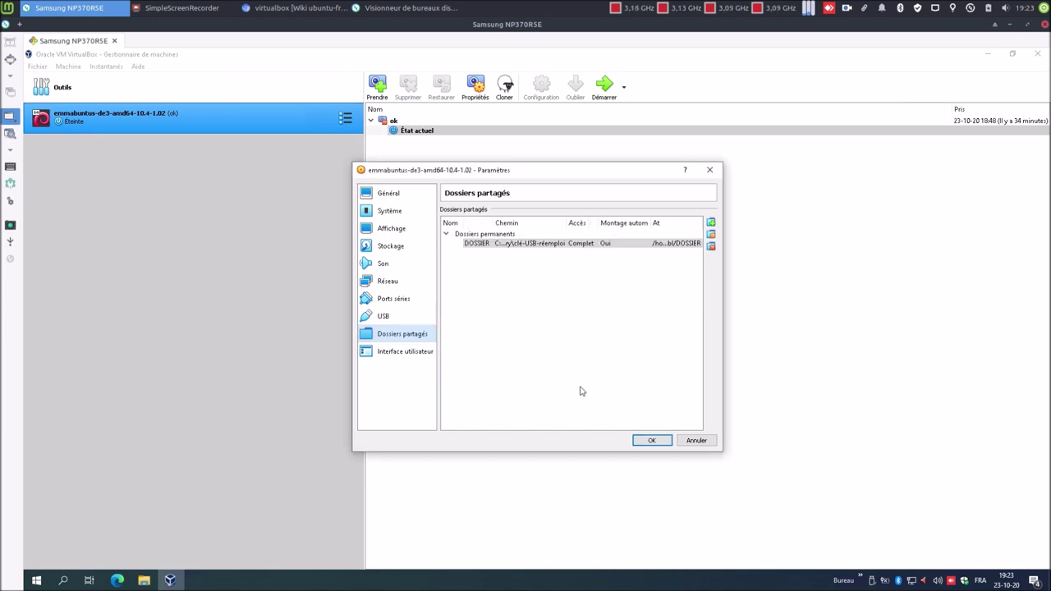
{"action": "left_click", "coordinate": [646, 447]}
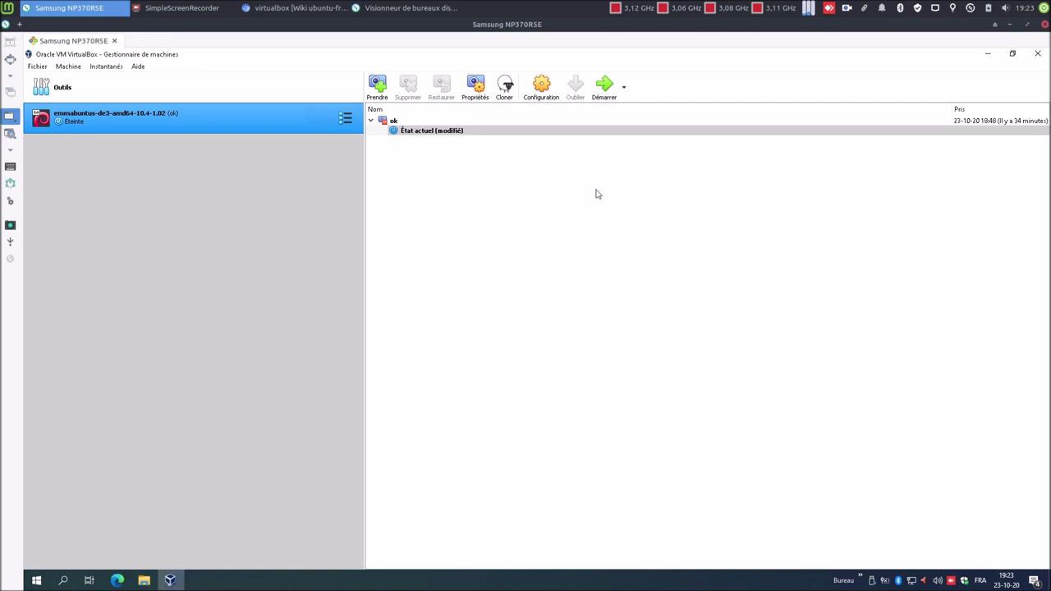
- Start the Emmabuntüs VM, mount the Clé USB drive and open DOSSIER from the home folder
{"action": "left_click", "coordinate": [604, 89]}
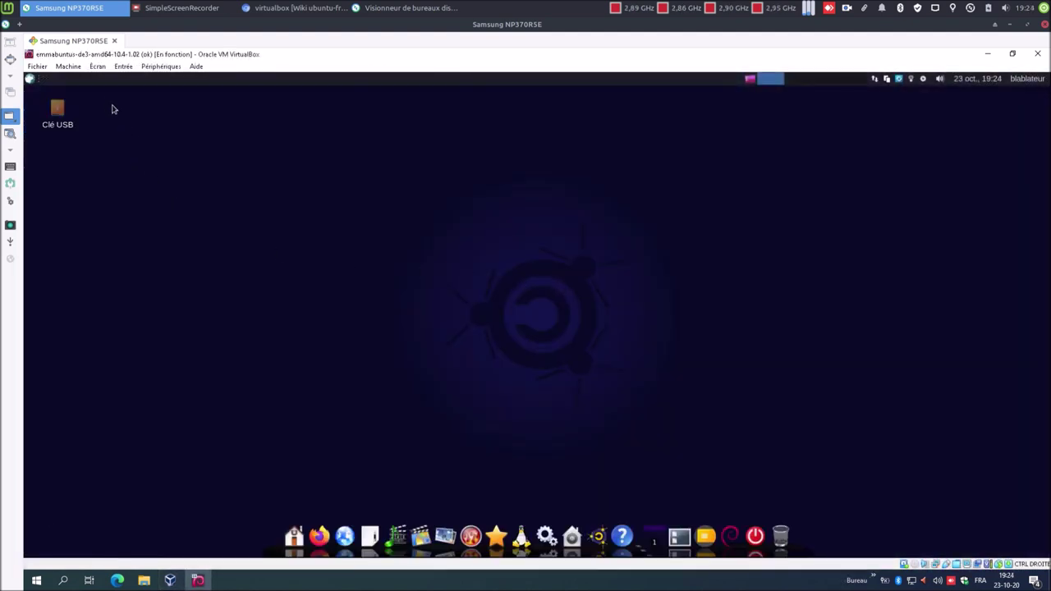
{"action": "left_click_drag", "start_coordinate": [106, 100], "coordinate": [172, 176]}
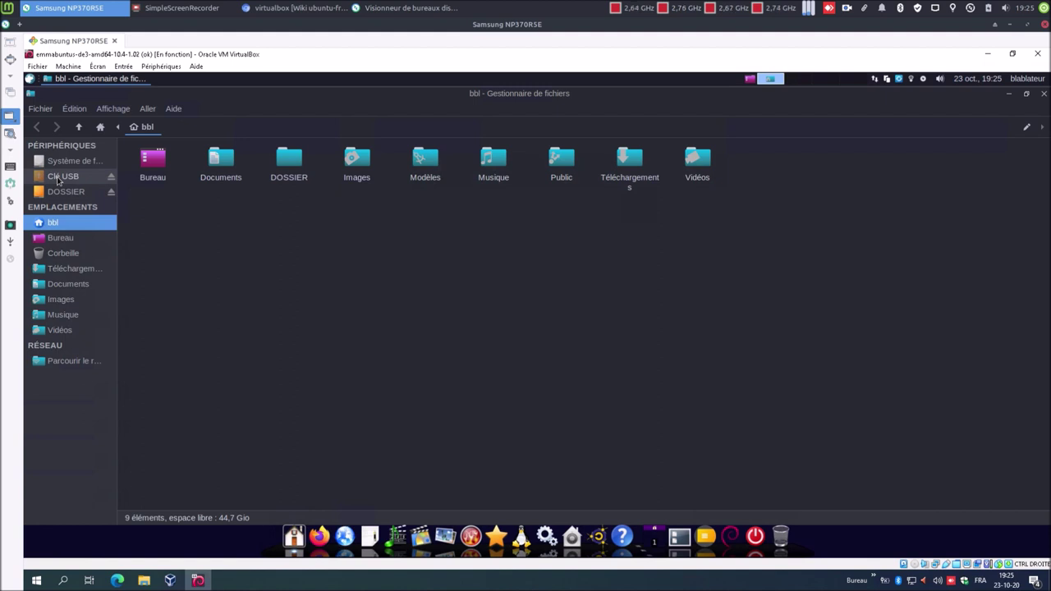
{"action": "left_click", "coordinate": [58, 177]}
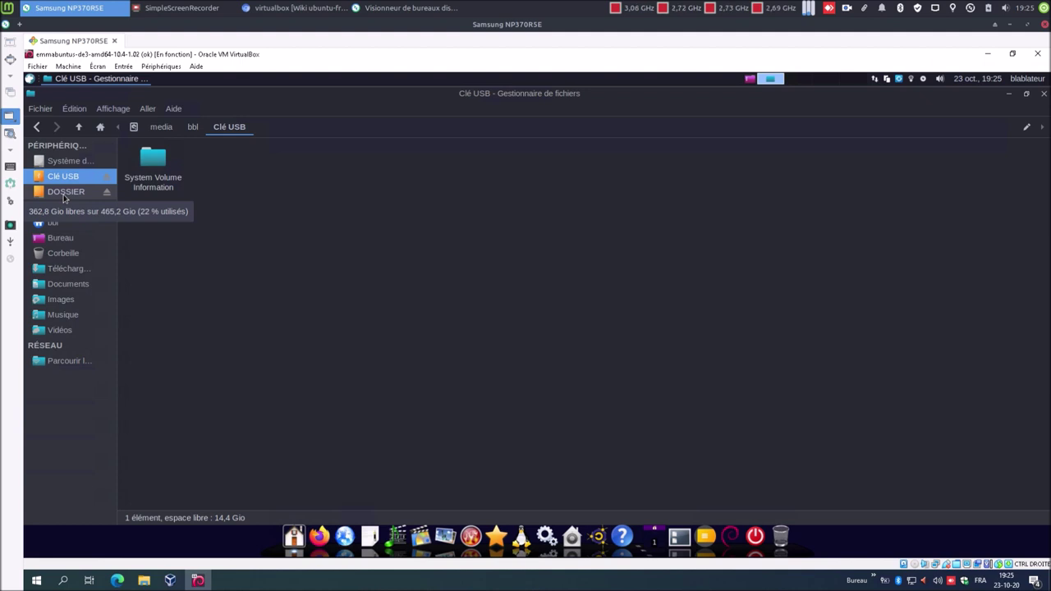
{"action": "left_click", "coordinate": [63, 197]}
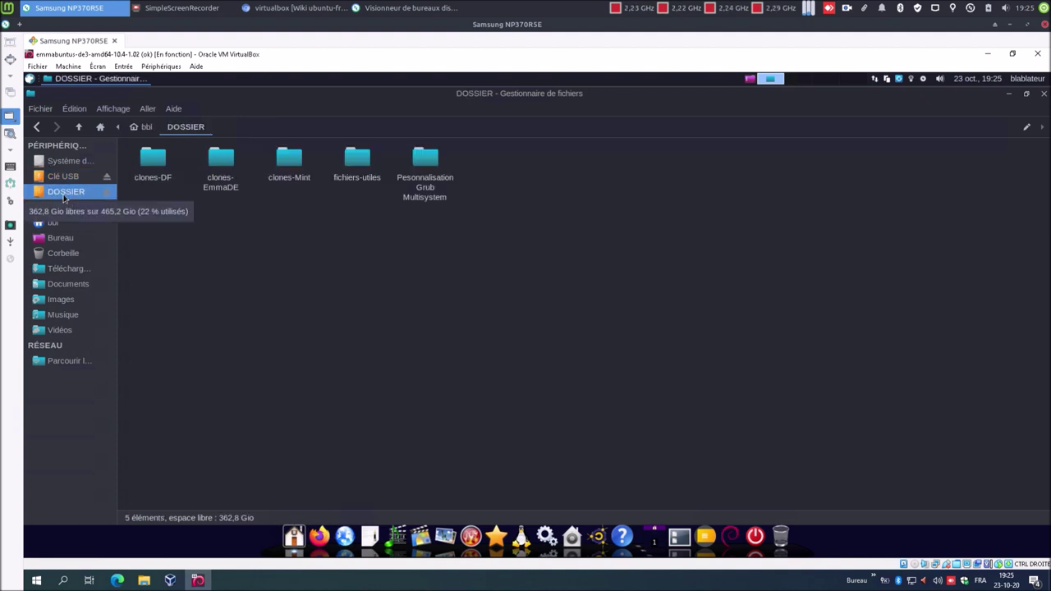
{"action": "left_click", "coordinate": [57, 229]}
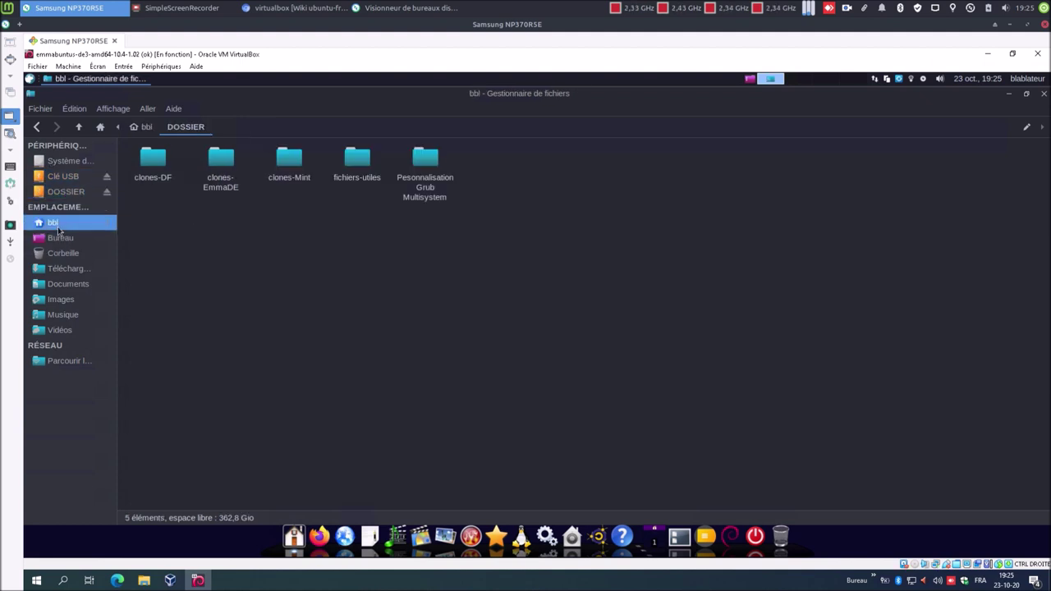
{"action": "double_click", "coordinate": [283, 167]}
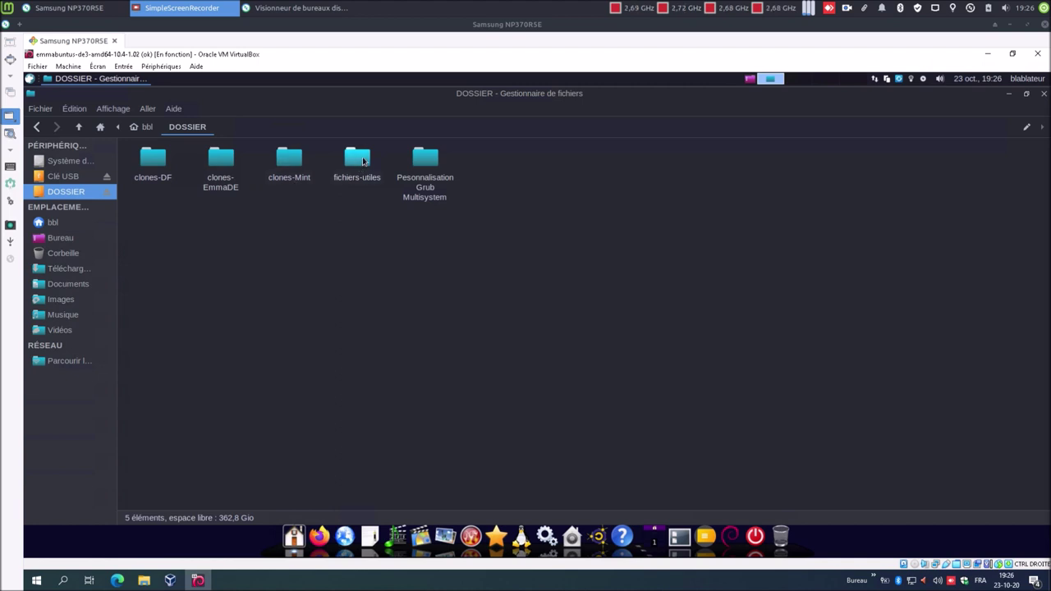
- Copy clone.sh, parted.sh, the clonezilla amd64 ISO and FR-modif_grub_multisystem_64.txt into Documents
{"action": "double_click", "coordinate": [362, 160]}
{"action": "left_click", "coordinate": [157, 164]}
{"action": "left_click", "coordinate": [488, 164], "text": "ctrl"}
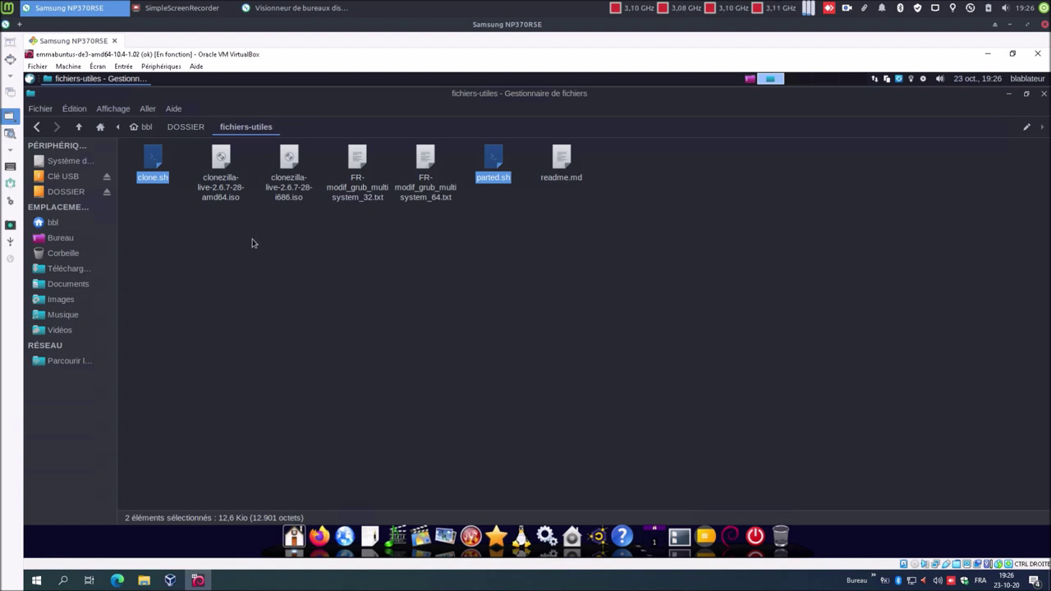
{"action": "left_click", "coordinate": [227, 191], "text": "ctrl"}
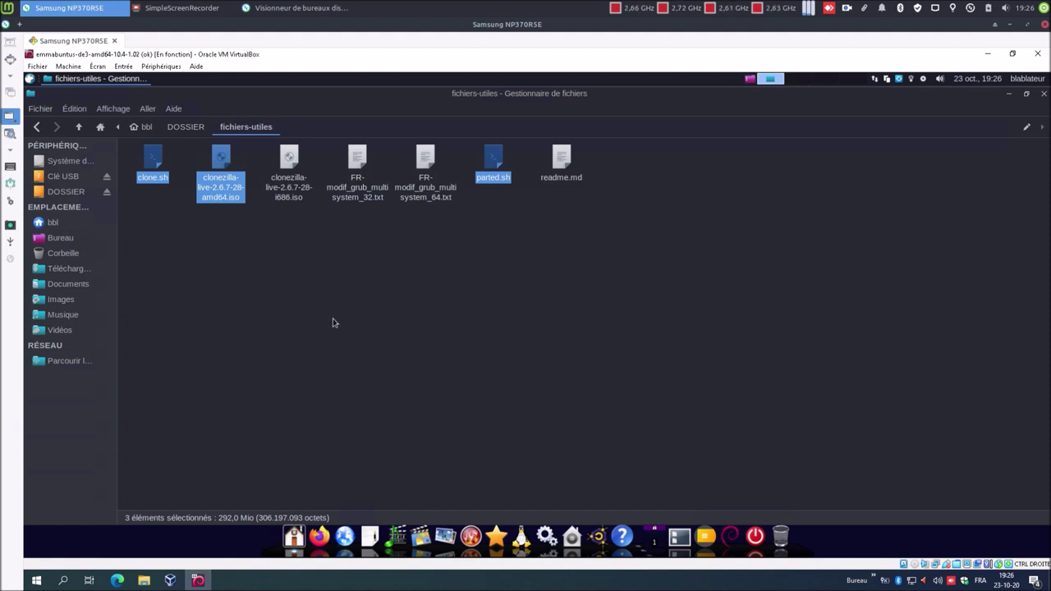
{"action": "left_click", "coordinate": [427, 194], "text": "ctrl"}
{"action": "right_click", "coordinate": [427, 194]}
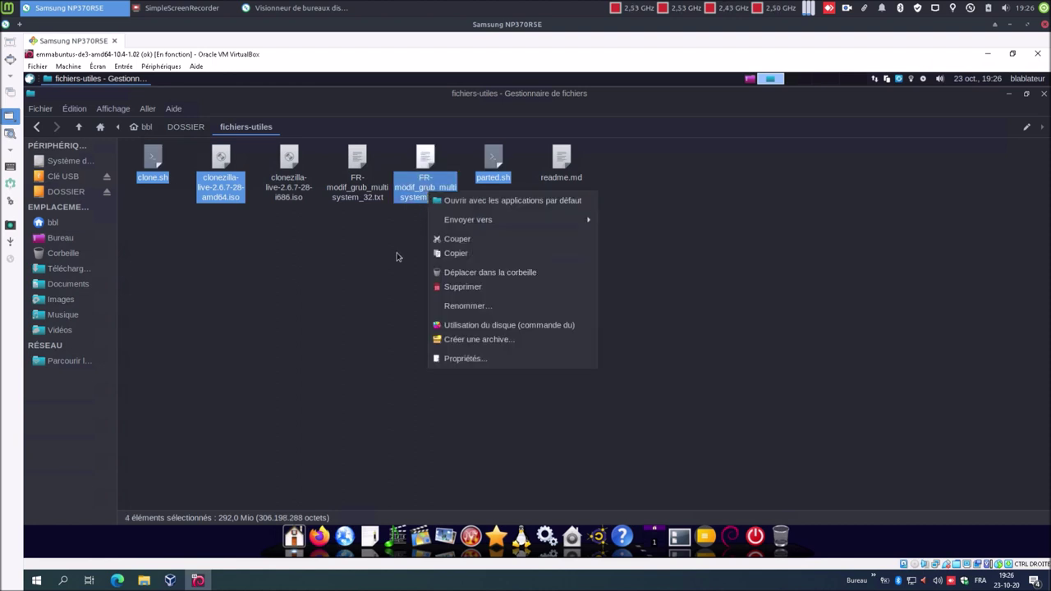
{"action": "left_click", "coordinate": [458, 252]}
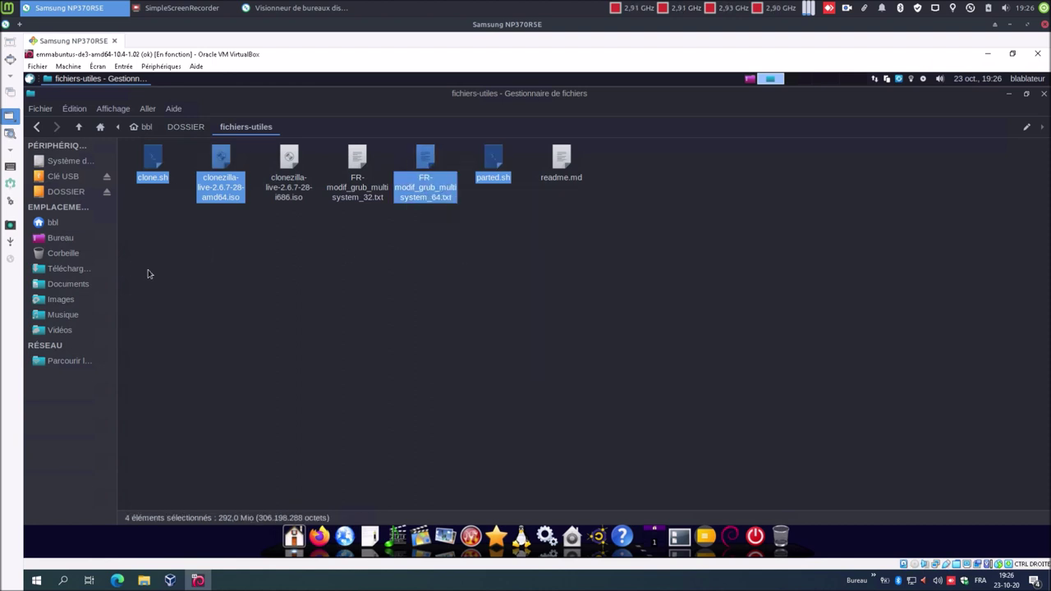
{"action": "left_click", "coordinate": [95, 285]}
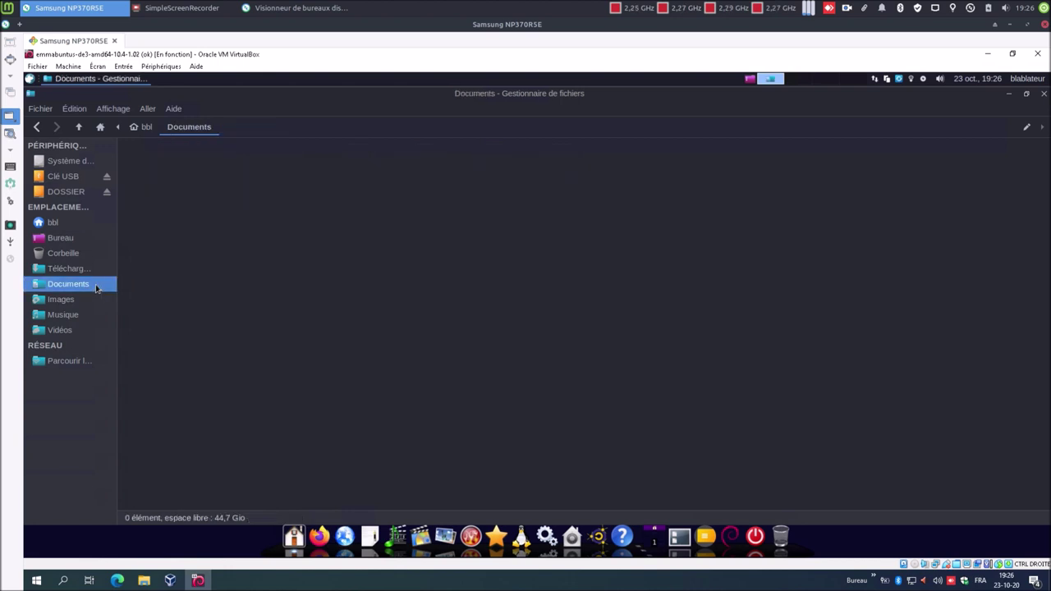
{"action": "right_click", "coordinate": [265, 260]}
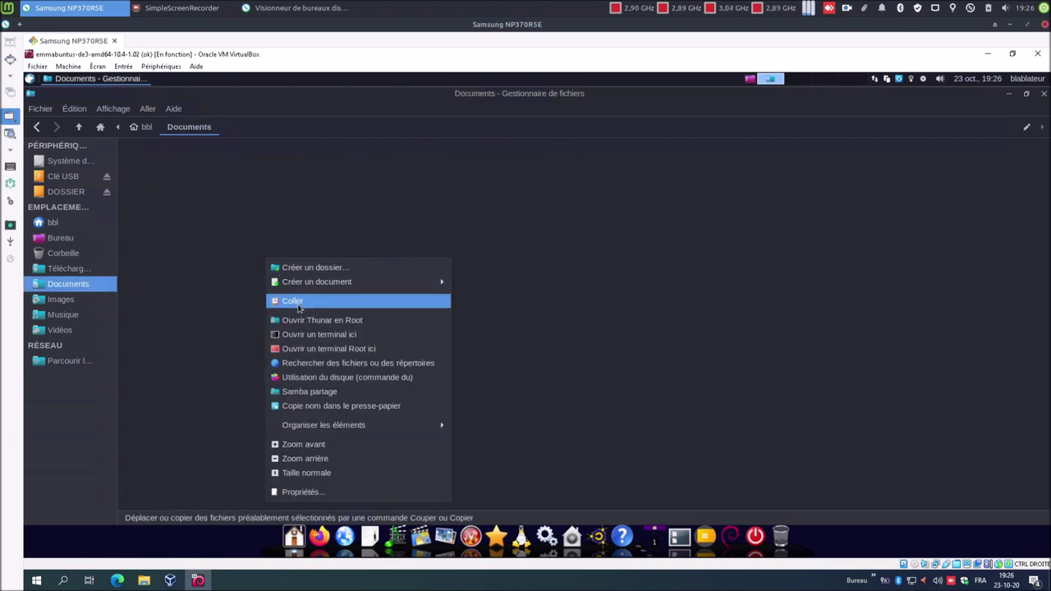
{"action": "left_click", "coordinate": [294, 301]}
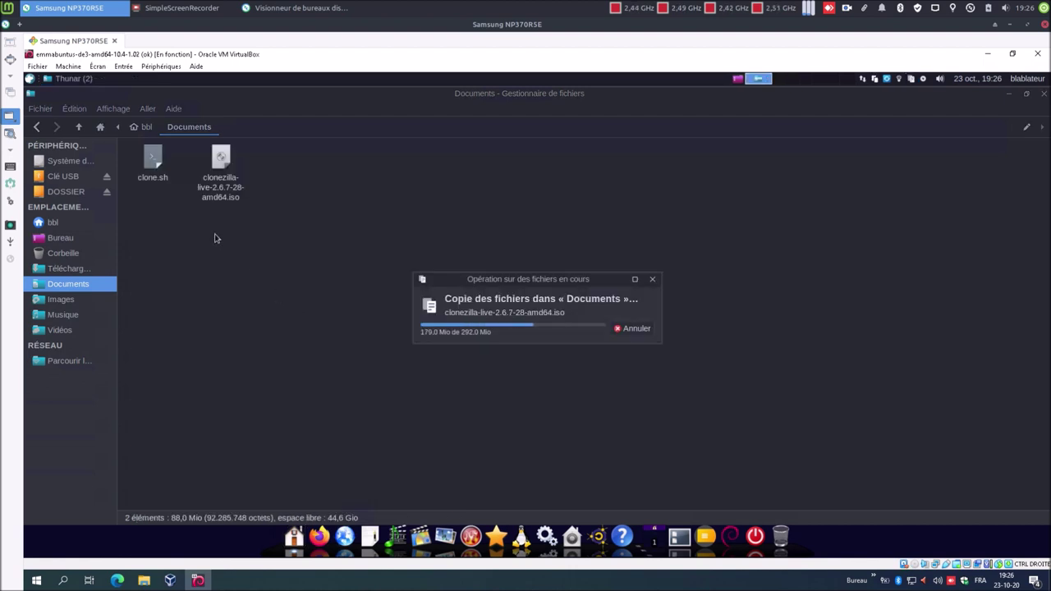
- Look through the clones-DF and clones-EmmaDE folders in DOSSIER, ending in clones-DF
{"action": "left_click", "coordinate": [71, 196]}
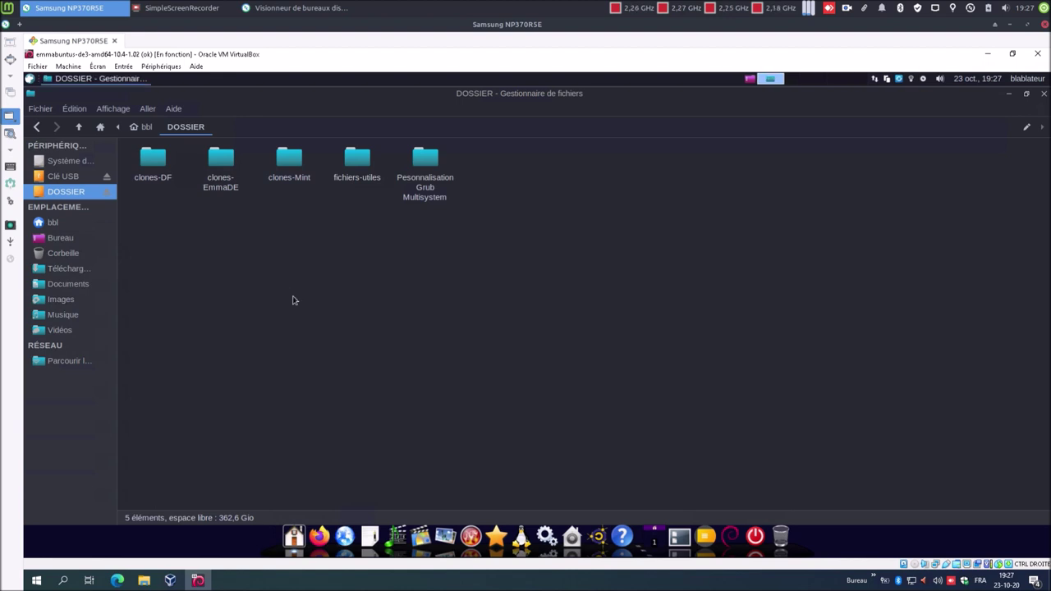
{"action": "double_click", "coordinate": [159, 165]}
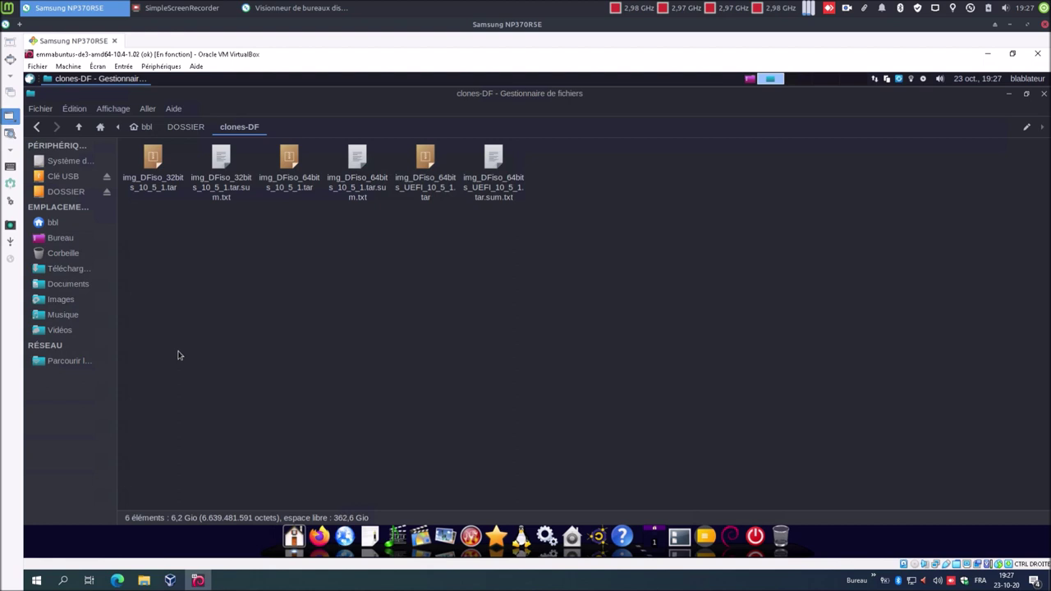
{"action": "left_click", "coordinate": [36, 127]}
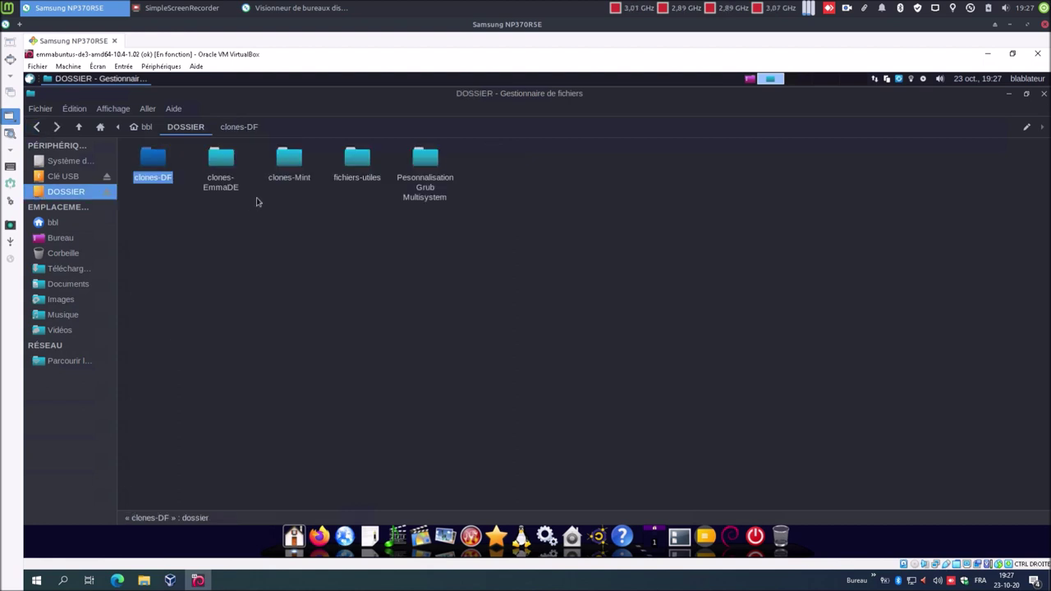
{"action": "double_click", "coordinate": [227, 188]}
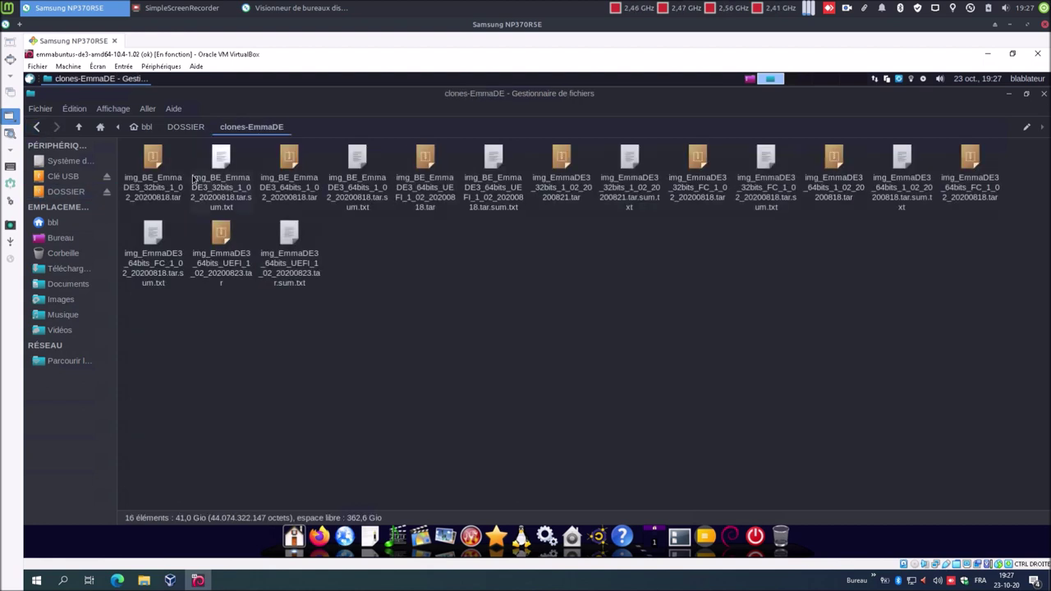
{"action": "left_click", "coordinate": [37, 126]}
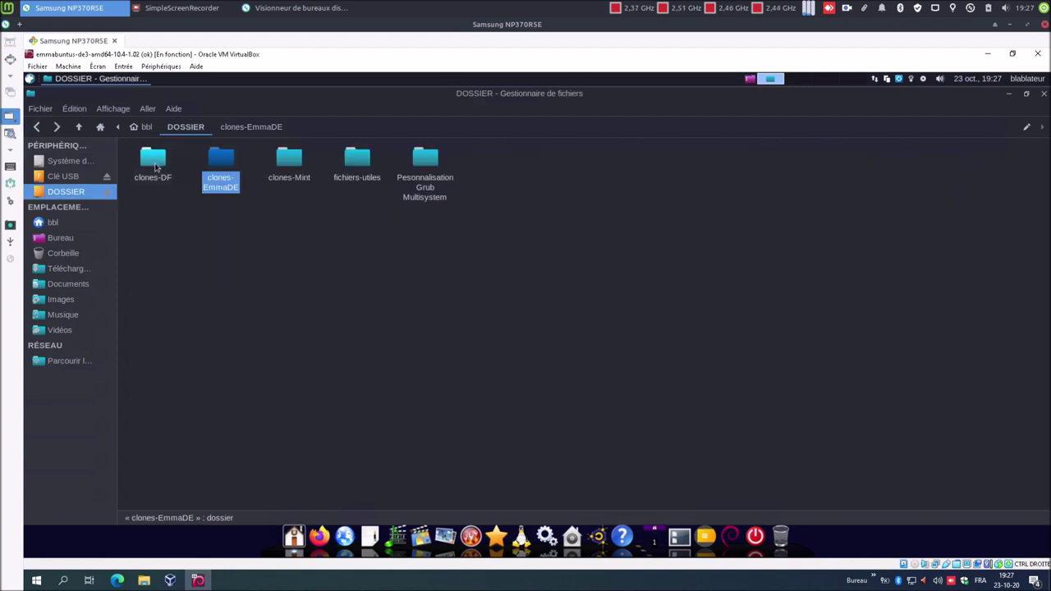
{"action": "double_click", "coordinate": [155, 167]}
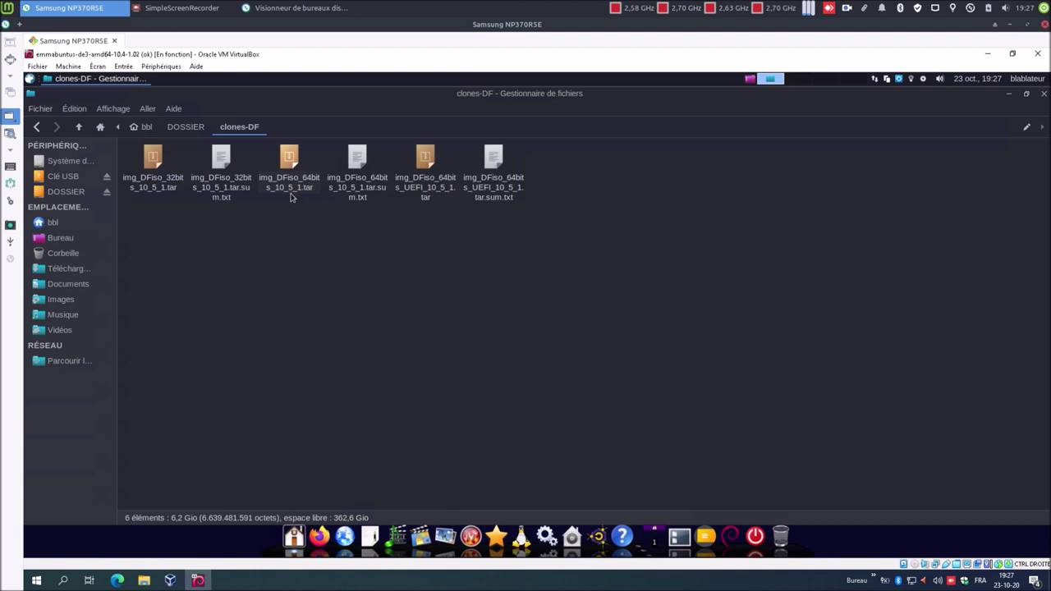
- Copy img_DFiso_64bits_10_5_1.tar from clones-DF into Documents
{"action": "left_click", "coordinate": [291, 196]}
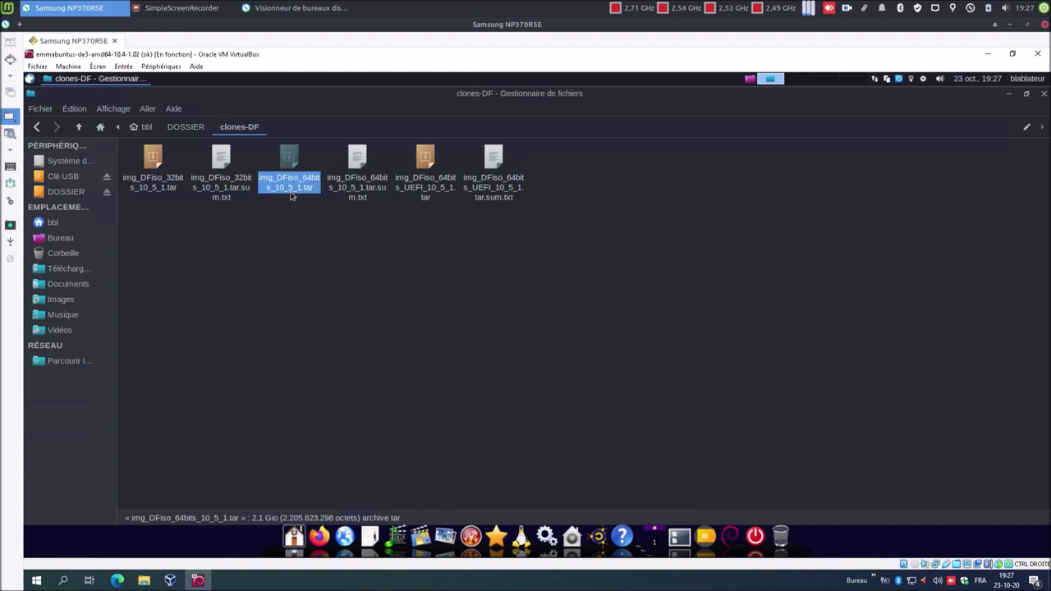
{"action": "right_click", "coordinate": [291, 196]}
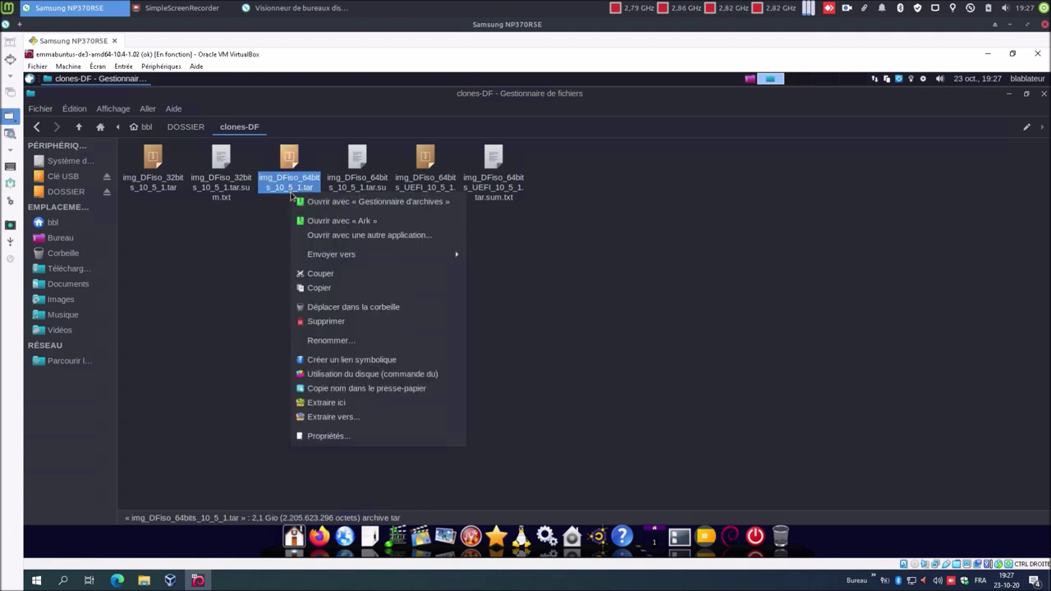
{"action": "left_click", "coordinate": [323, 291]}
{"action": "left_click", "coordinate": [68, 285]}
{"action": "right_click", "coordinate": [284, 267]}
{"action": "left_click", "coordinate": [306, 308]}
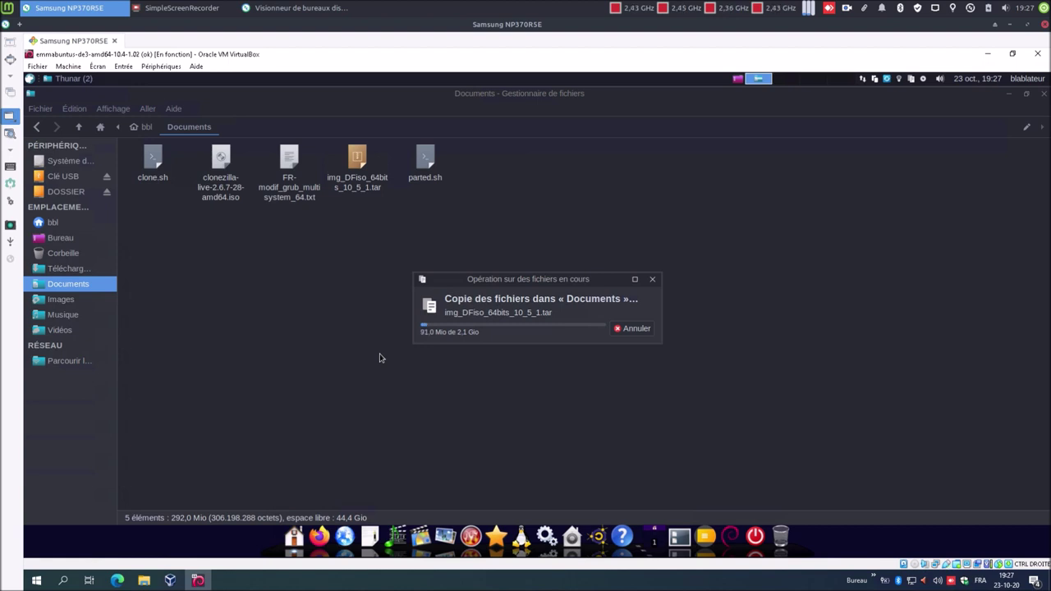
- Bring up the tar archive's context menu in Documents
{"action": "right_click", "coordinate": [349, 187]}
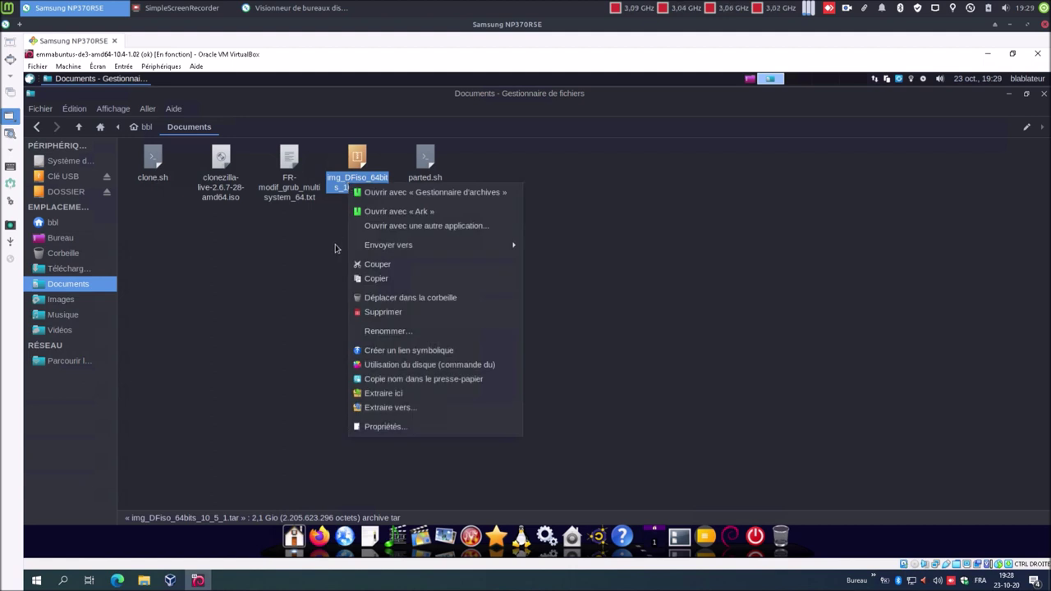
{"action": "left_click", "coordinate": [337, 249]}
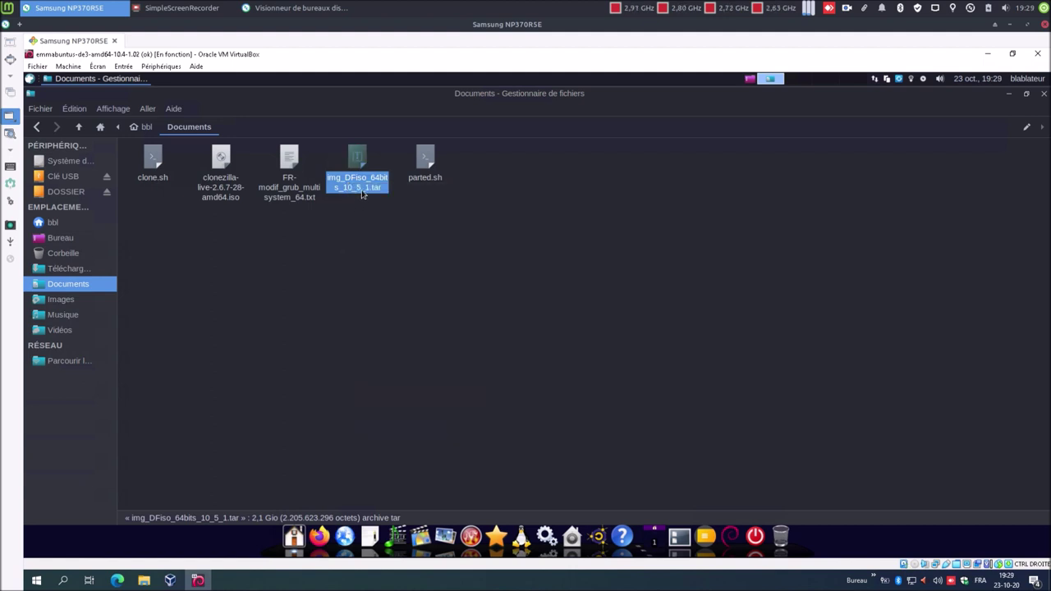
{"action": "right_click", "coordinate": [362, 194]}
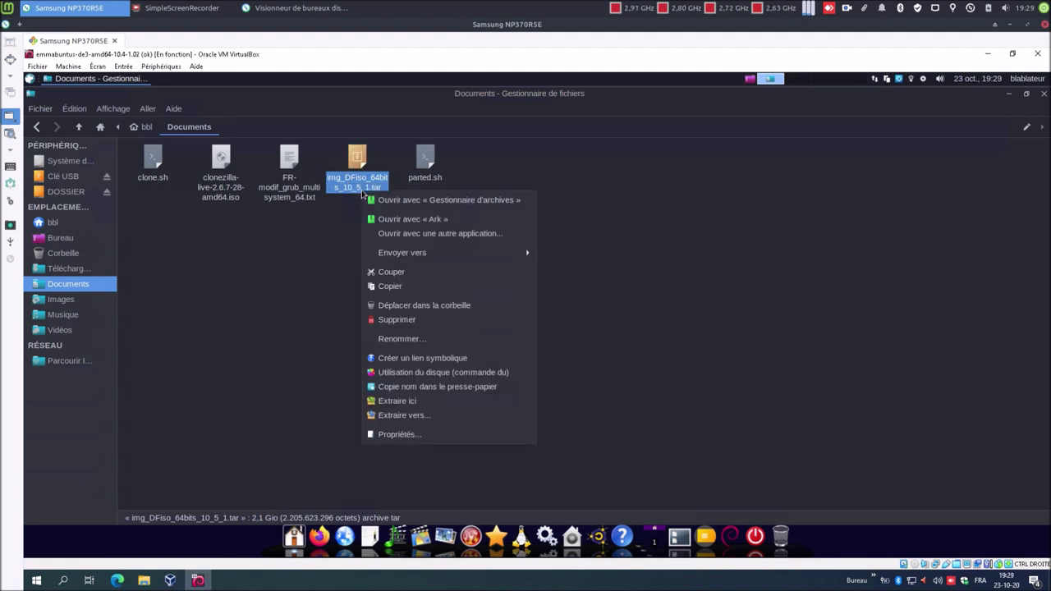
- Extract img_DFiso_64bits_10_5_1.tar into Documents and switch the remote viewer to fullscreen
{"action": "left_click", "coordinate": [399, 402]}
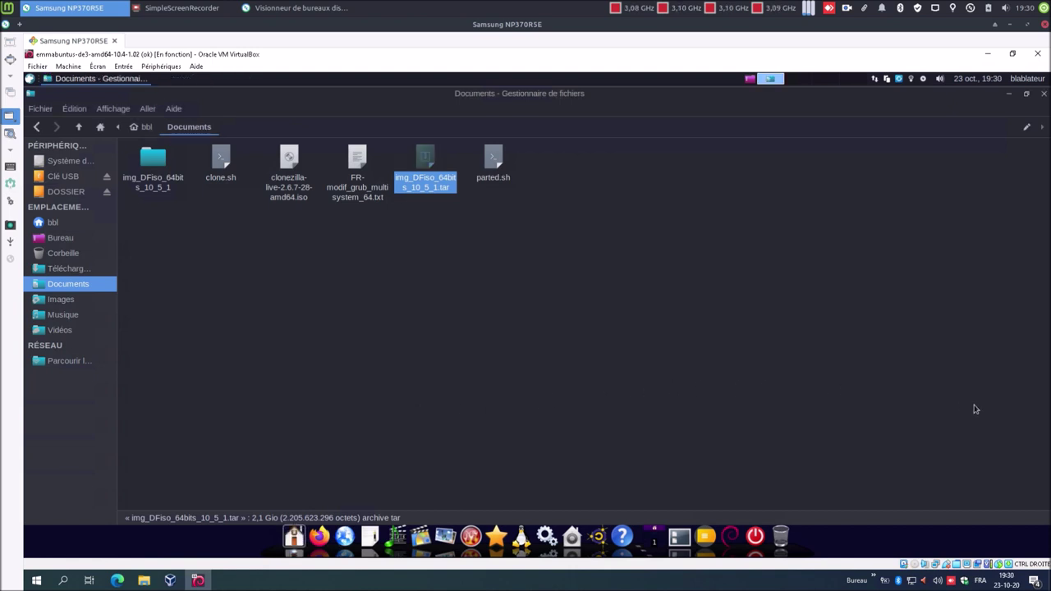
{"action": "left_click", "coordinate": [1017, 415]}
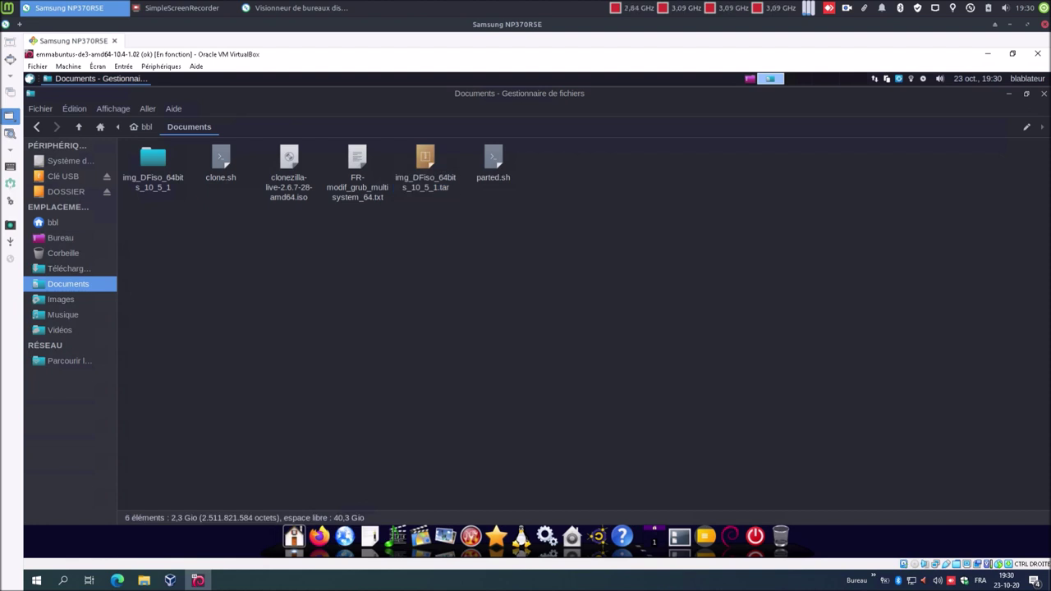
{"action": "key", "text": "alt+Tab"}
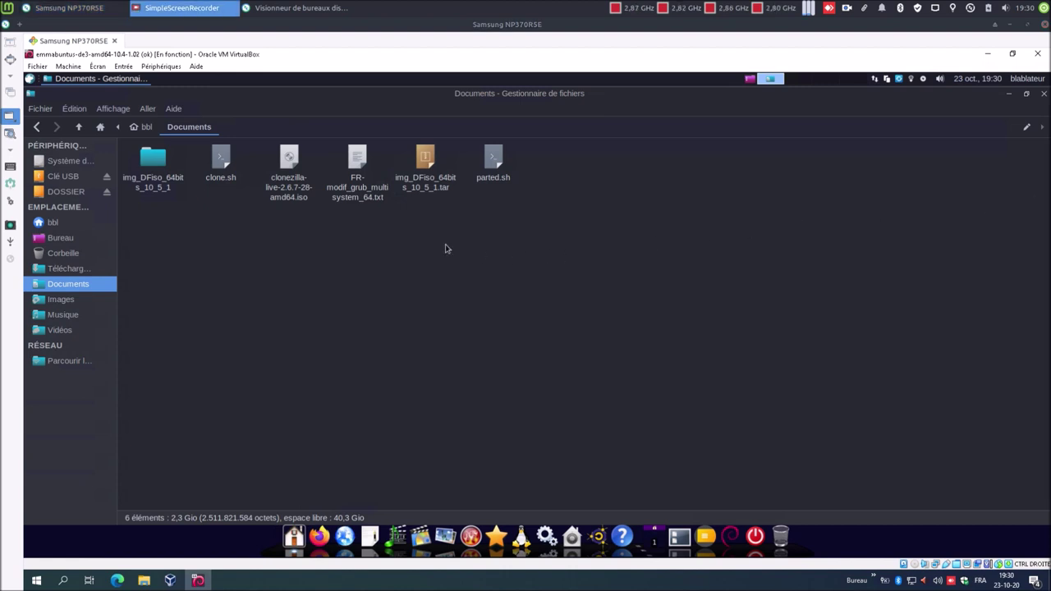
{"action": "left_click", "coordinate": [10, 60]}
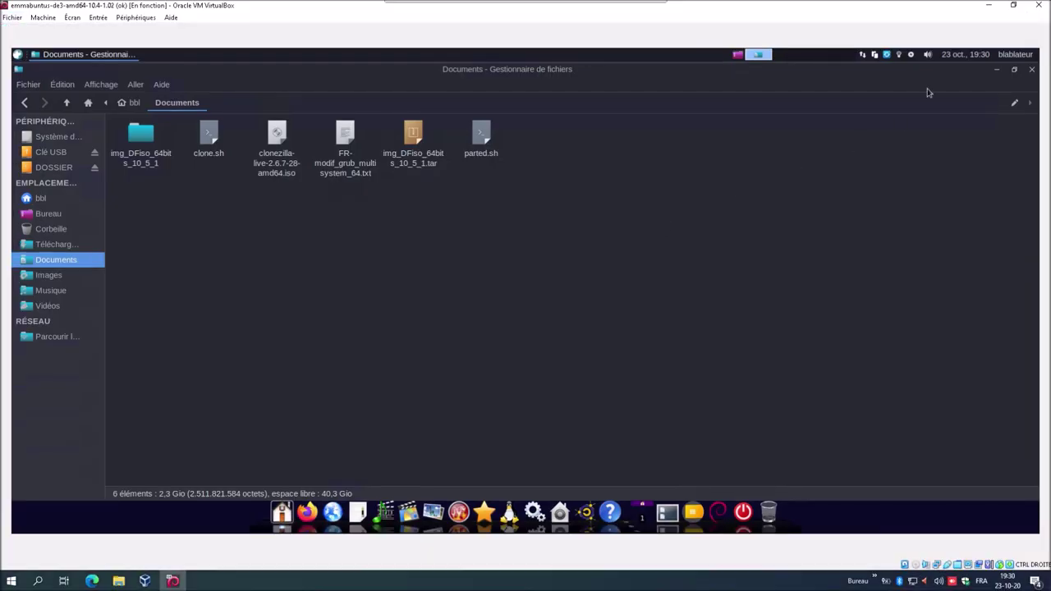
- Resize the VM window and shrink the file manager off to the side
{"action": "left_click", "coordinate": [1013, 5]}
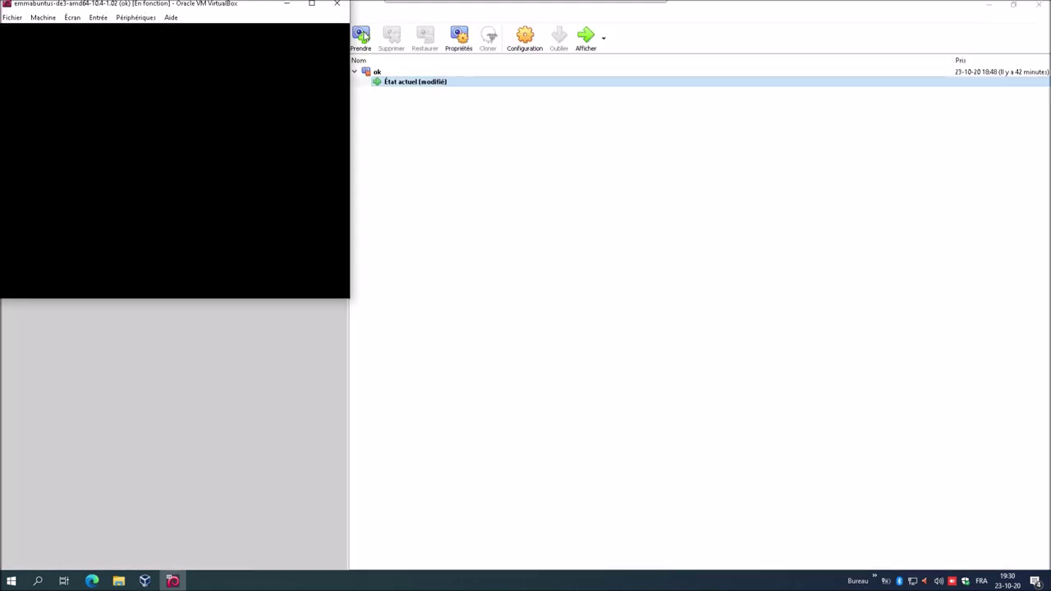
{"action": "left_click", "coordinate": [311, 4]}
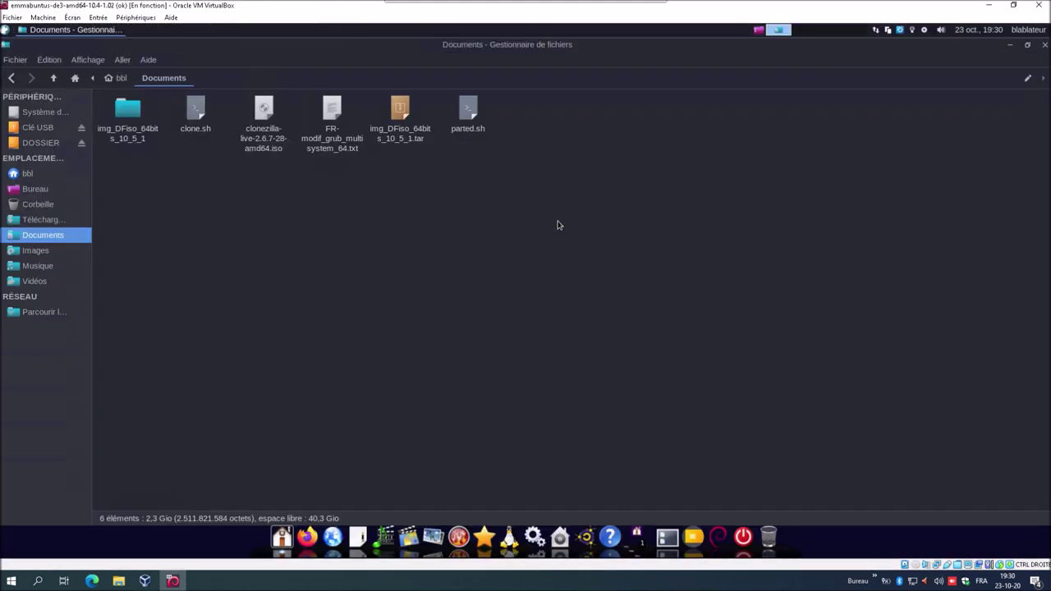
{"action": "left_click_drag", "start_coordinate": [675, 47], "coordinate": [10, 46]}
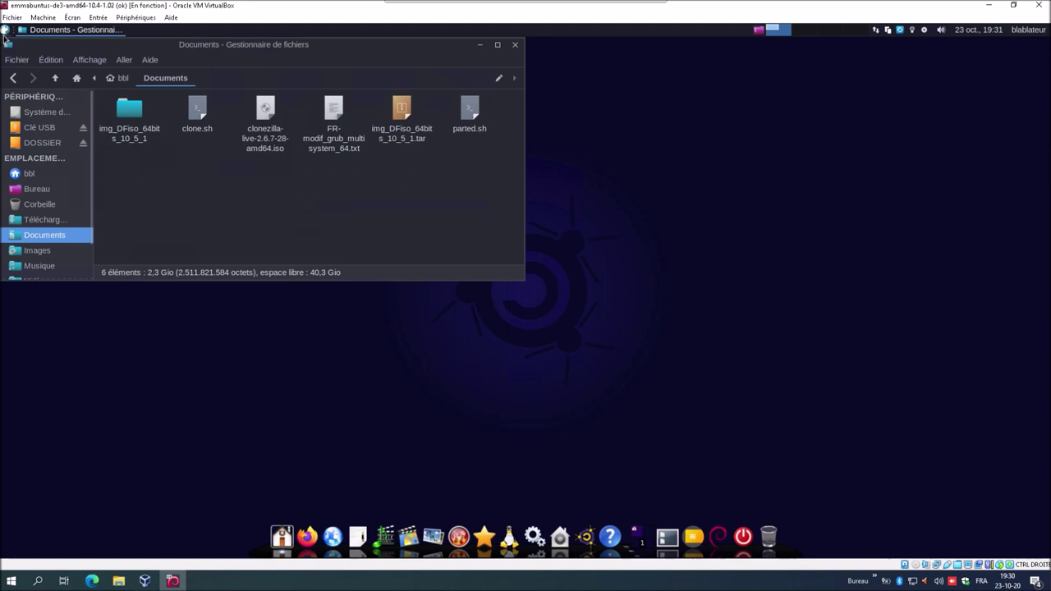
- Launch GParted from the applications menu search and authenticate with the root password
{"action": "left_click", "coordinate": [4, 31]}
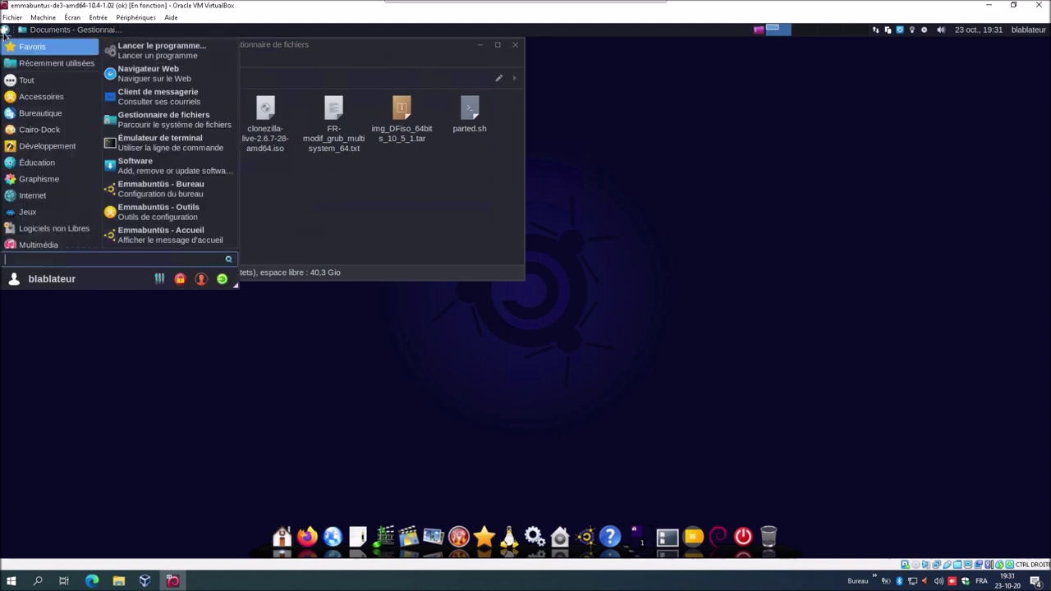
{"action": "type", "text": "gp"}
{"action": "key", "text": "Return"}
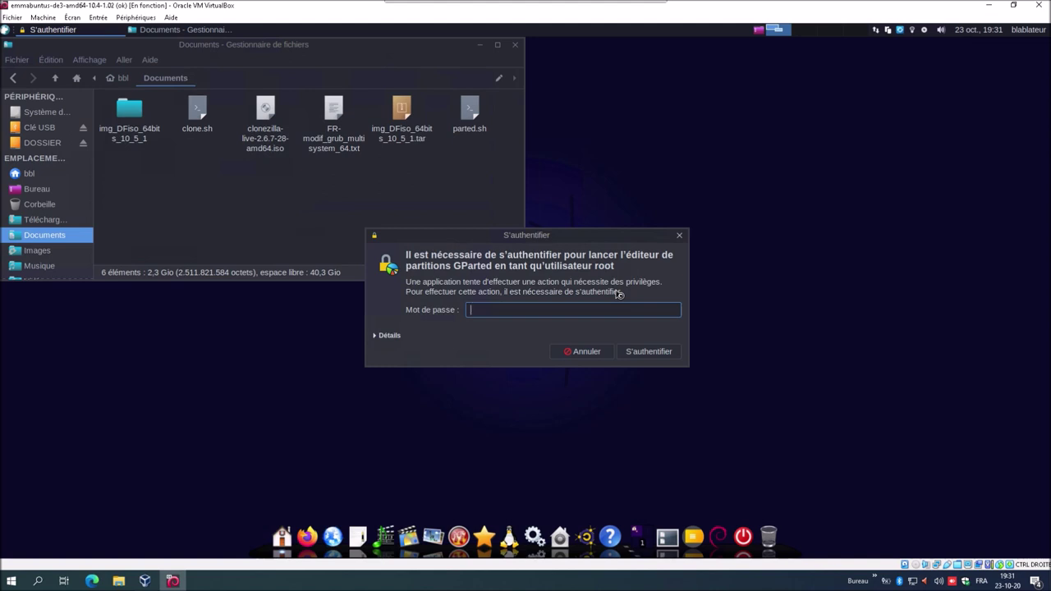
{"action": "type", "text": "••••"}
{"action": "key", "text": "Return"}
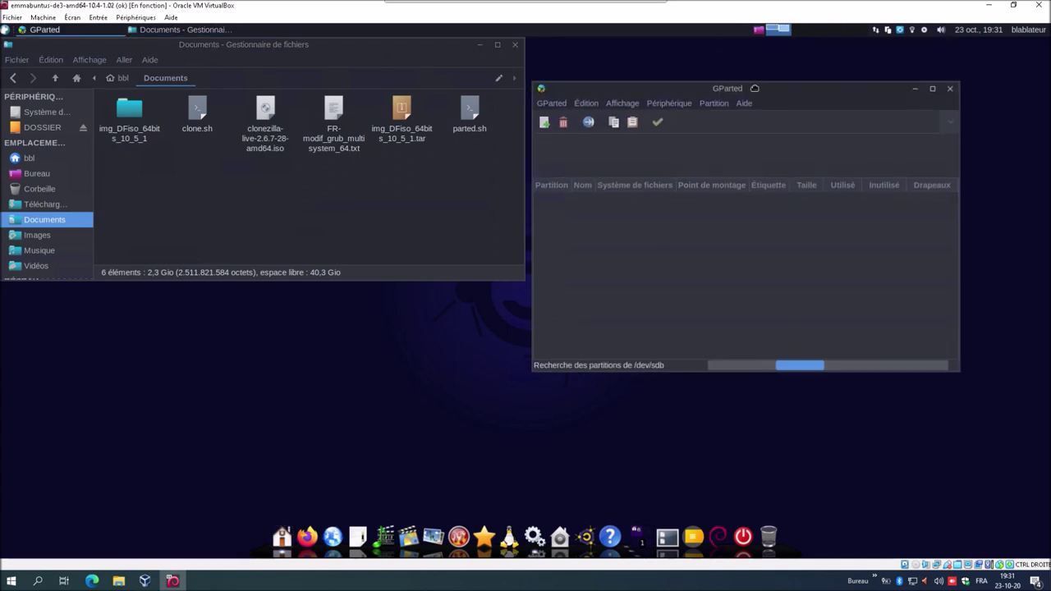
- Reposition the GParted window and select the USB key /dev/sdb
{"action": "left_click_drag", "start_coordinate": [755, 88], "coordinate": [755, 97]}
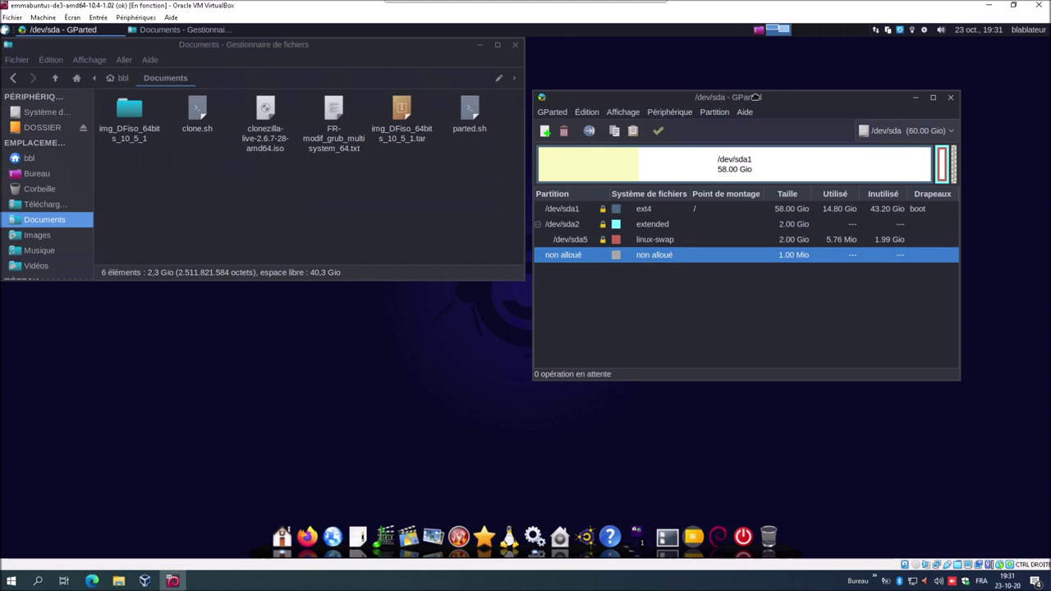
{"action": "left_click_drag", "start_coordinate": [755, 97], "coordinate": [768, 116]}
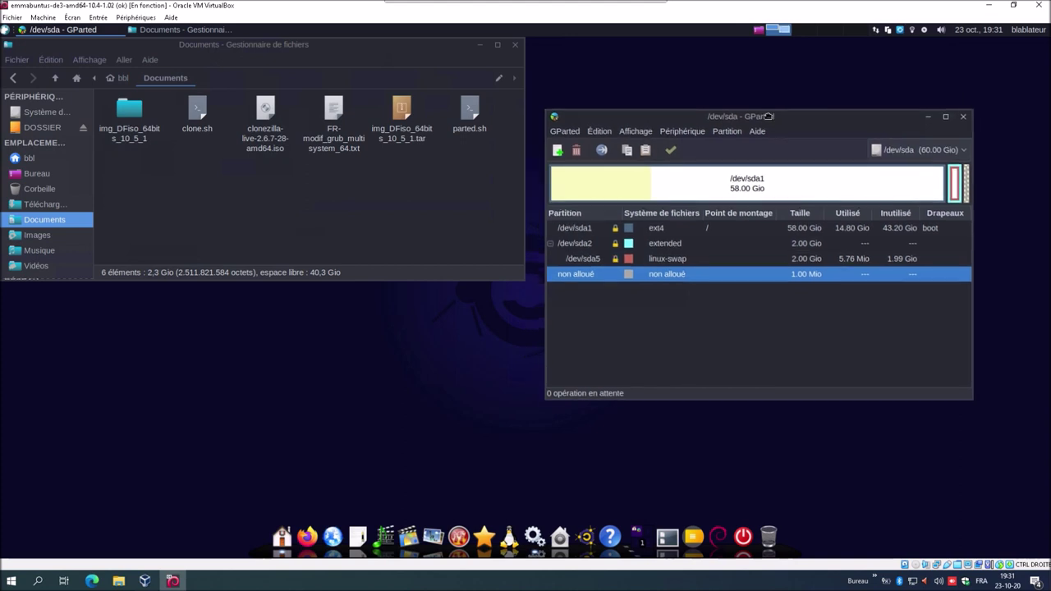
{"action": "left_click", "coordinate": [894, 150]}
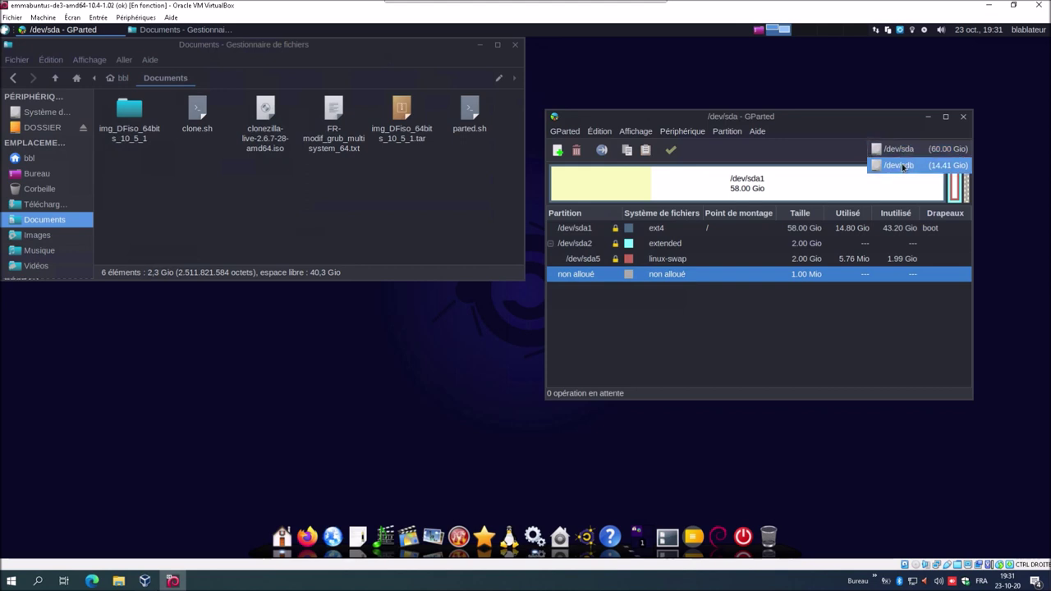
{"action": "left_click", "coordinate": [903, 167]}
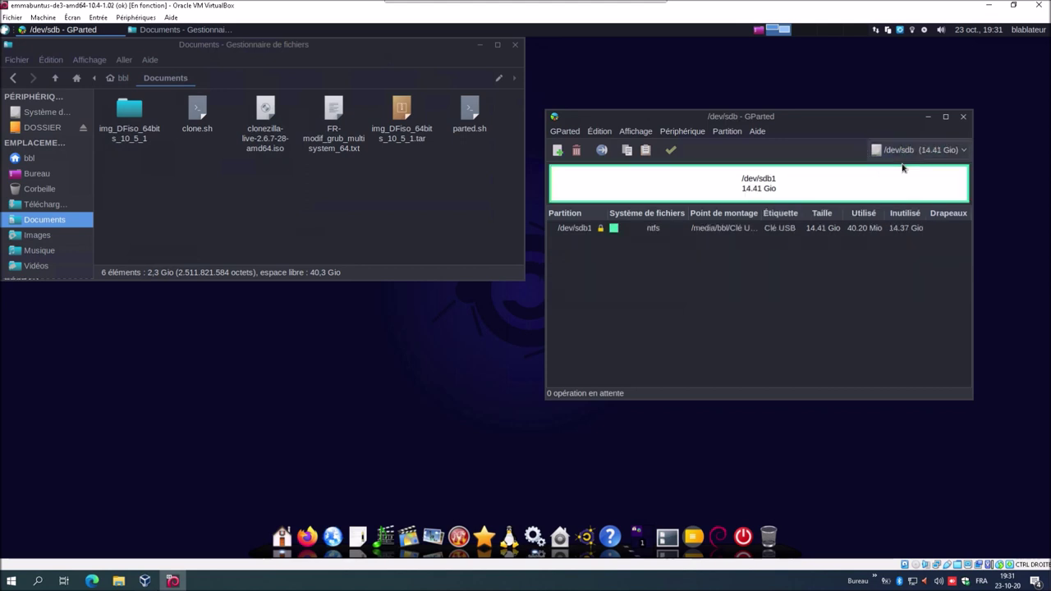
- Dismiss the active-partition warning and unmount the NTFS partition /dev/sdb1 (Clé USB)
{"action": "left_click", "coordinate": [673, 133]}
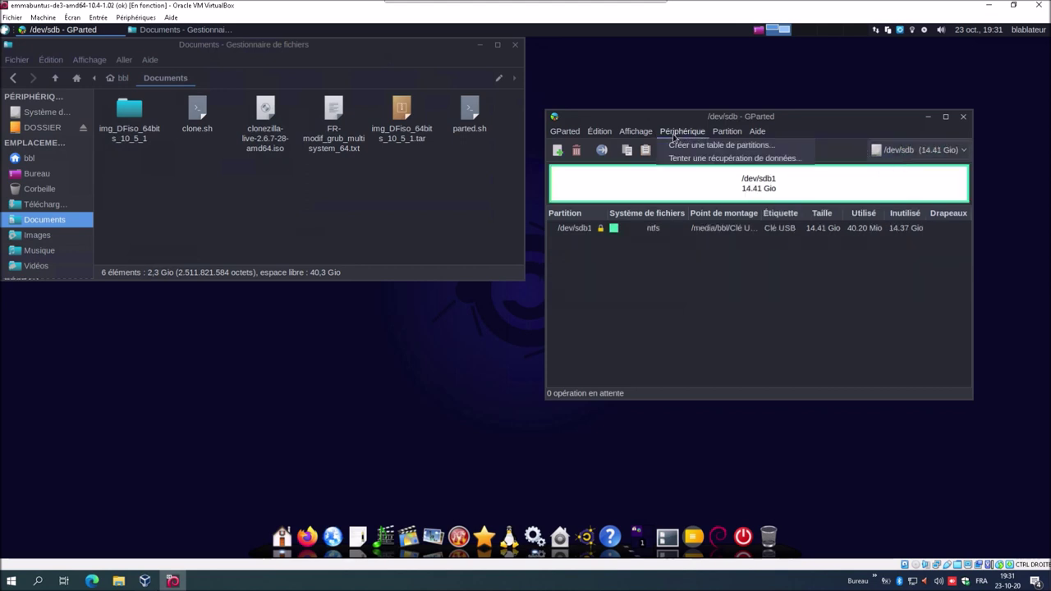
{"action": "left_click", "coordinate": [677, 144]}
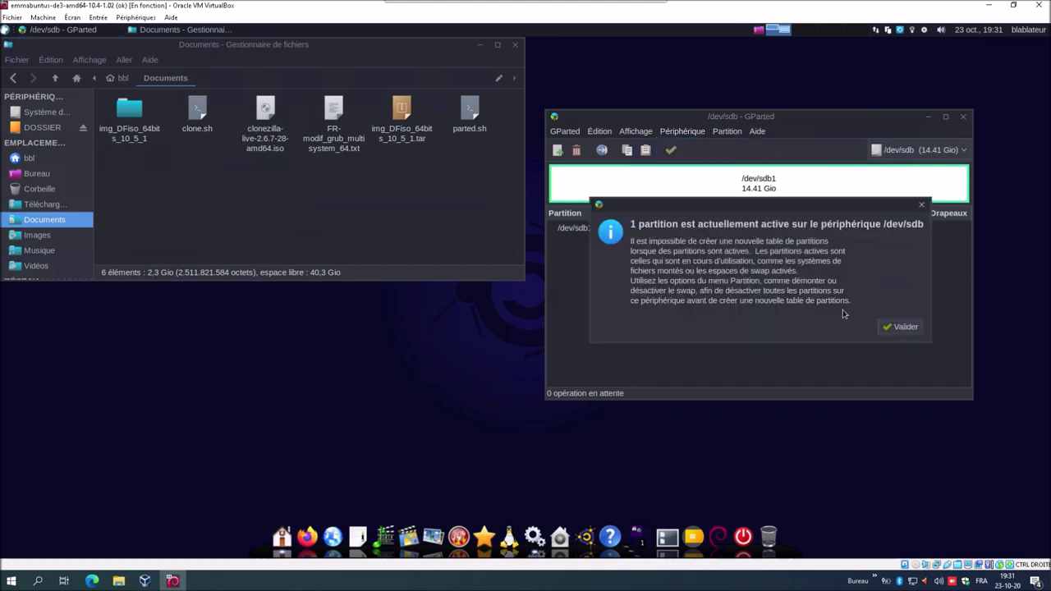
{"action": "left_click", "coordinate": [892, 328]}
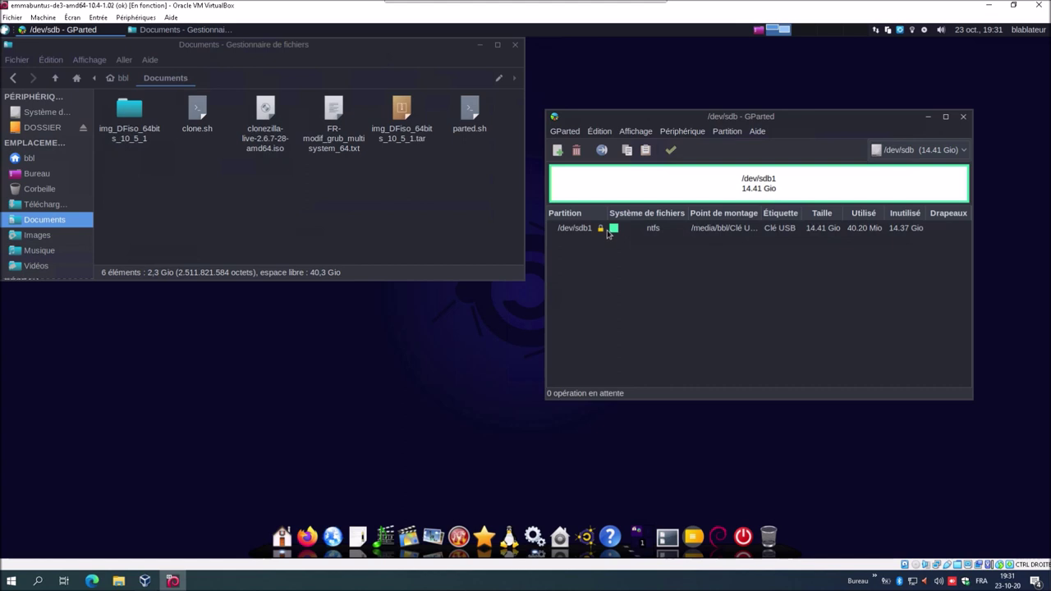
{"action": "right_click", "coordinate": [609, 231]}
{"action": "left_click", "coordinate": [640, 354]}
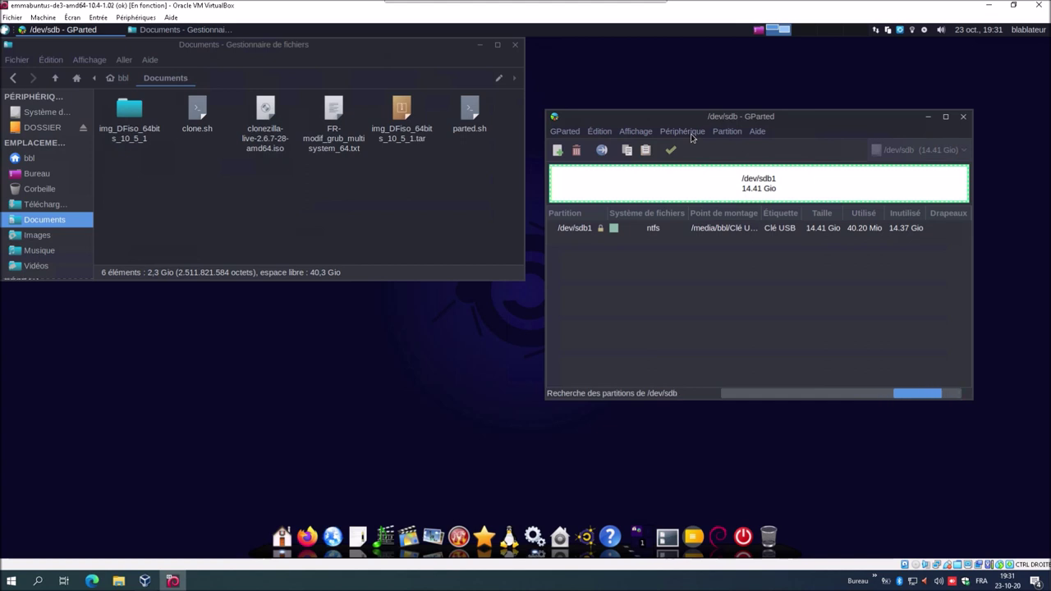
- Write a new msdos partition table to /dev/sdb, confirming that the drive will be wiped
{"action": "left_click", "coordinate": [691, 135]}
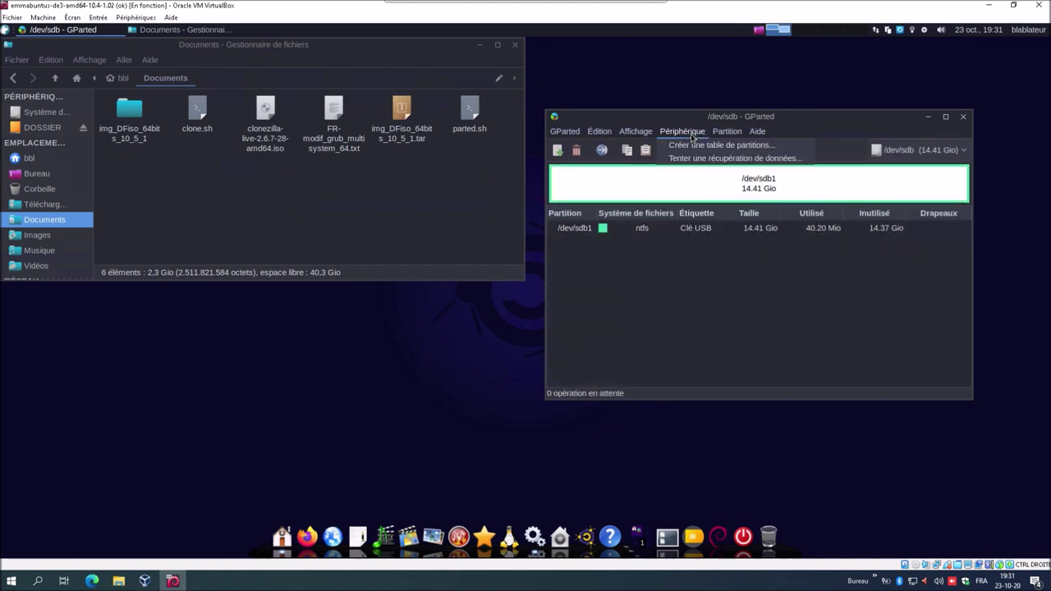
{"action": "left_click", "coordinate": [694, 145]}
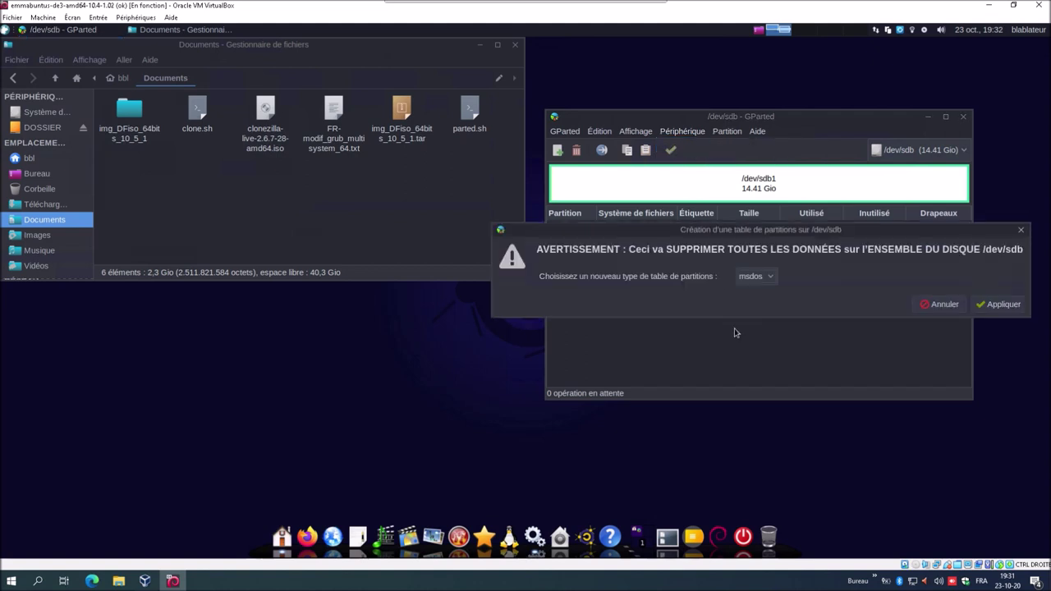
{"action": "left_click", "coordinate": [1017, 304]}
{"action": "left_click", "coordinate": [1001, 305]}
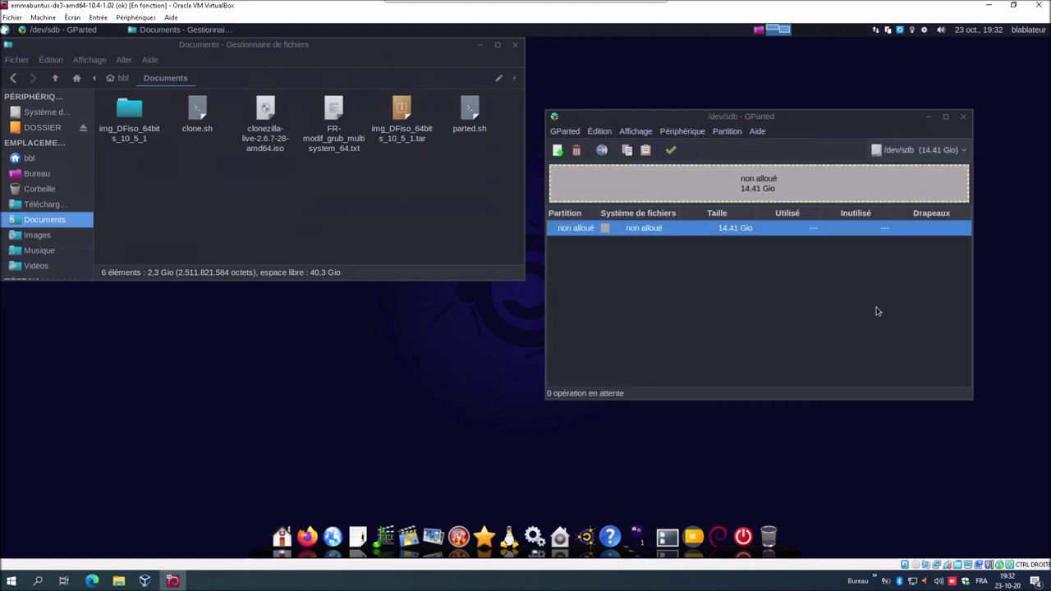
- Define a new 14754 Mio primary fat32 partition labelled 'MULTISYSTEM' in the unallocated space
{"action": "right_click", "coordinate": [707, 231]}
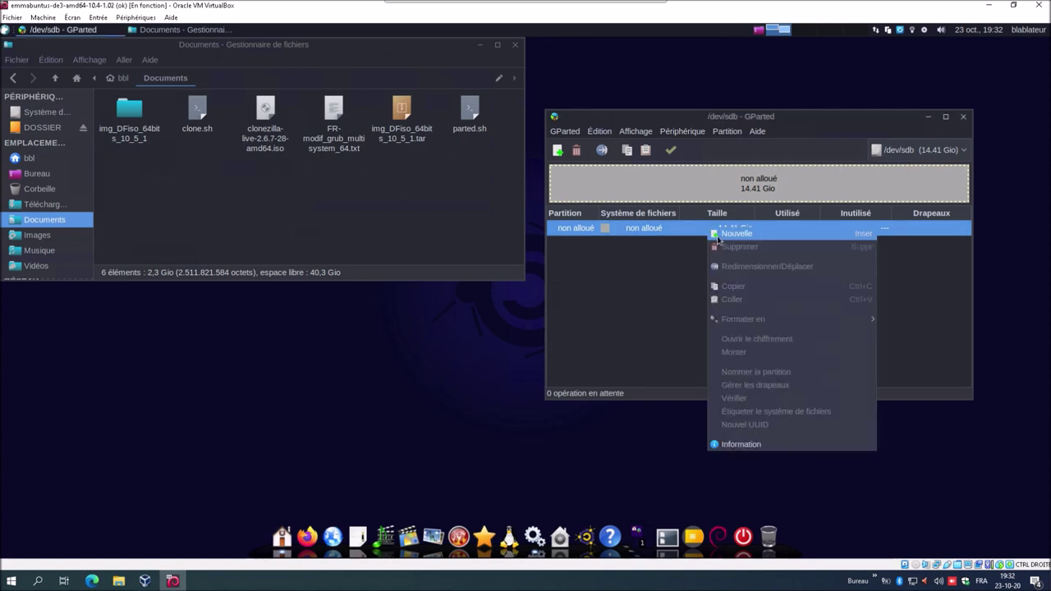
{"action": "left_click", "coordinate": [719, 235]}
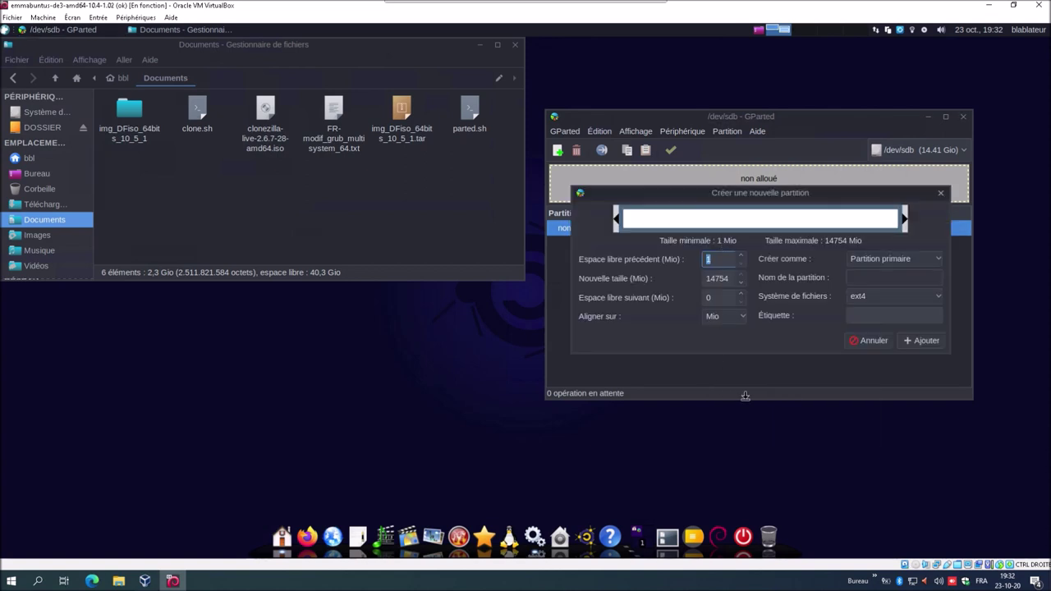
{"action": "left_click", "coordinate": [872, 297]}
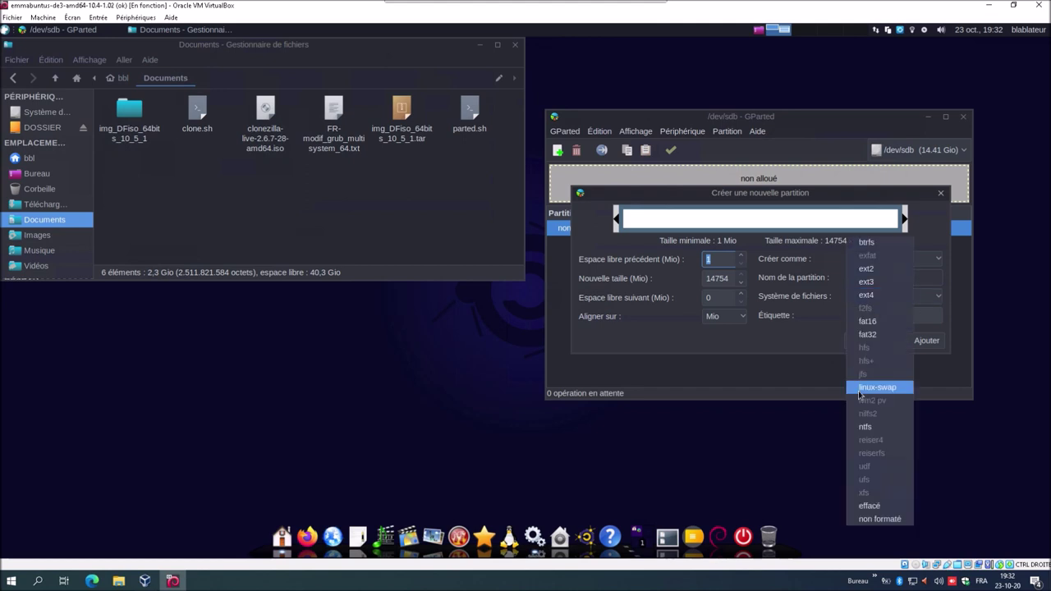
{"action": "left_click", "coordinate": [881, 336]}
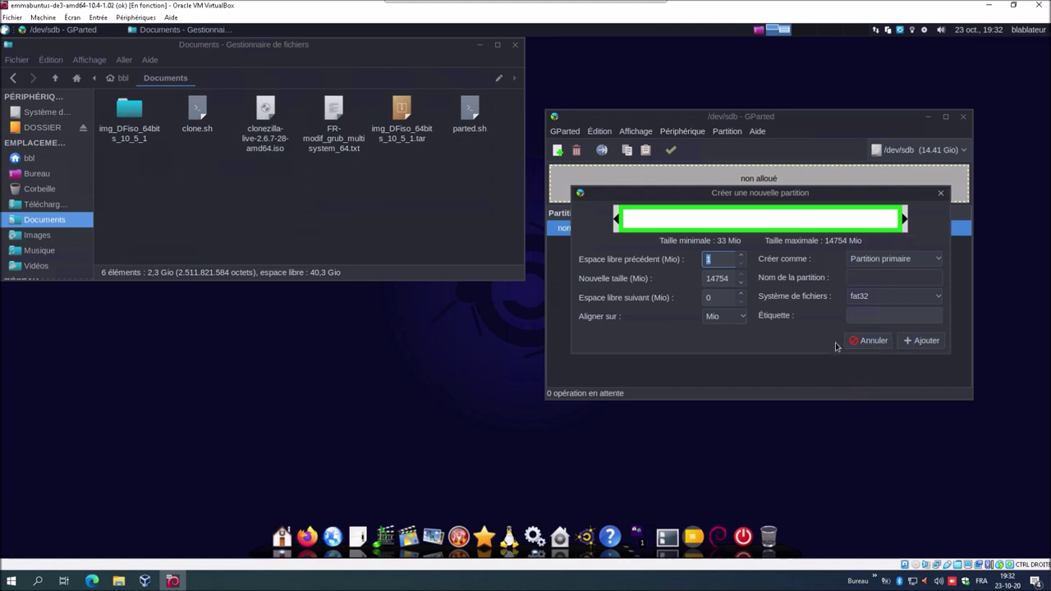
{"action": "left_click", "coordinate": [862, 317]}
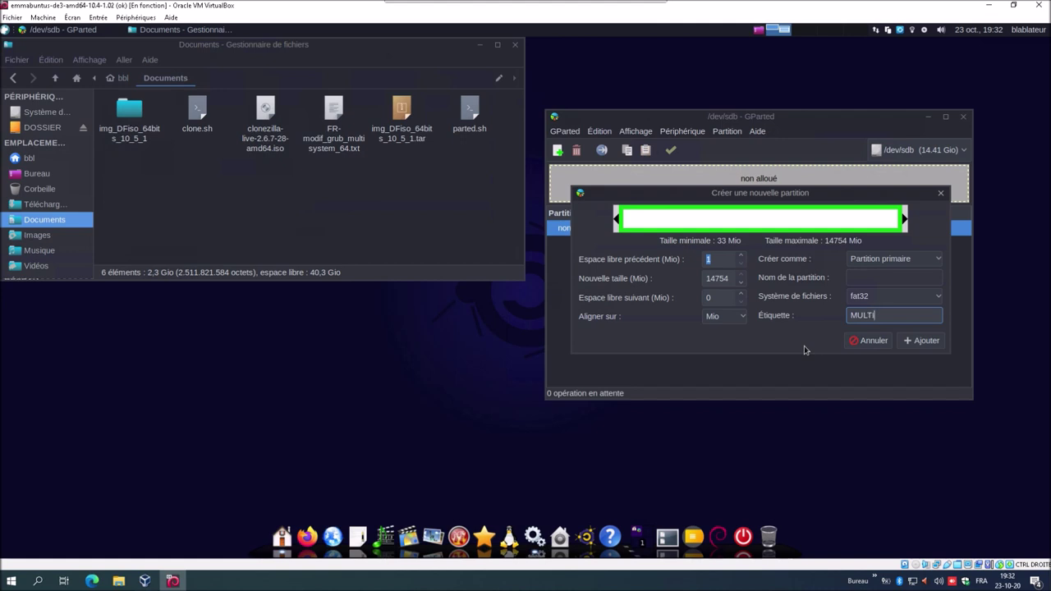
{"action": "type", "text": "MULTISYSTEM"}
{"action": "double_click", "coordinate": [720, 279]}
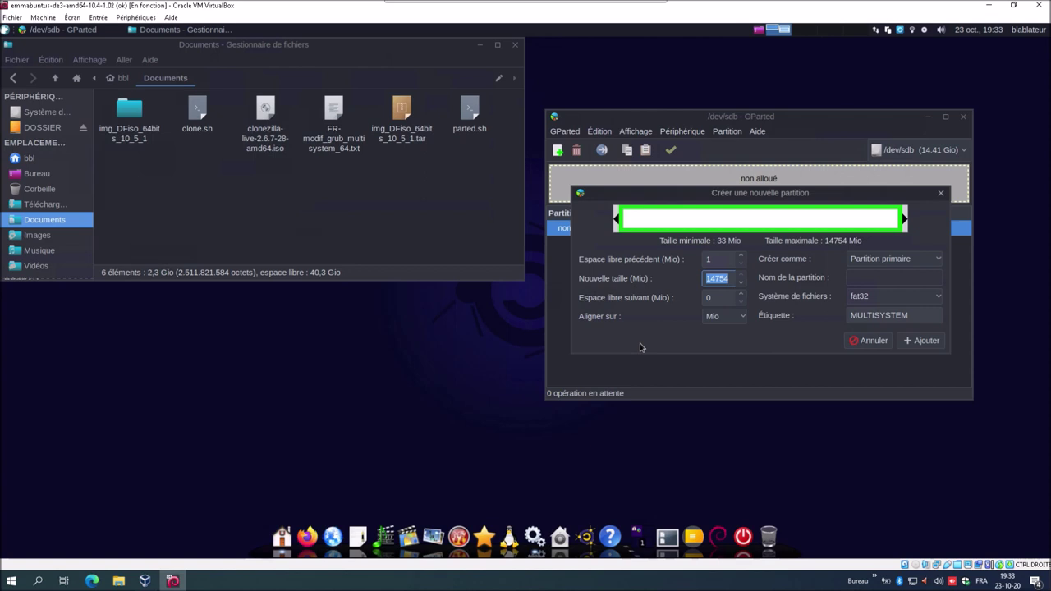
- Queue a 4500 MiB fat32 MULTISYSTEM partition and an ext4 IMAGES partition in the unallocated space
{"action": "type", "text": "4500"}
{"action": "left_click", "coordinate": [926, 340]}
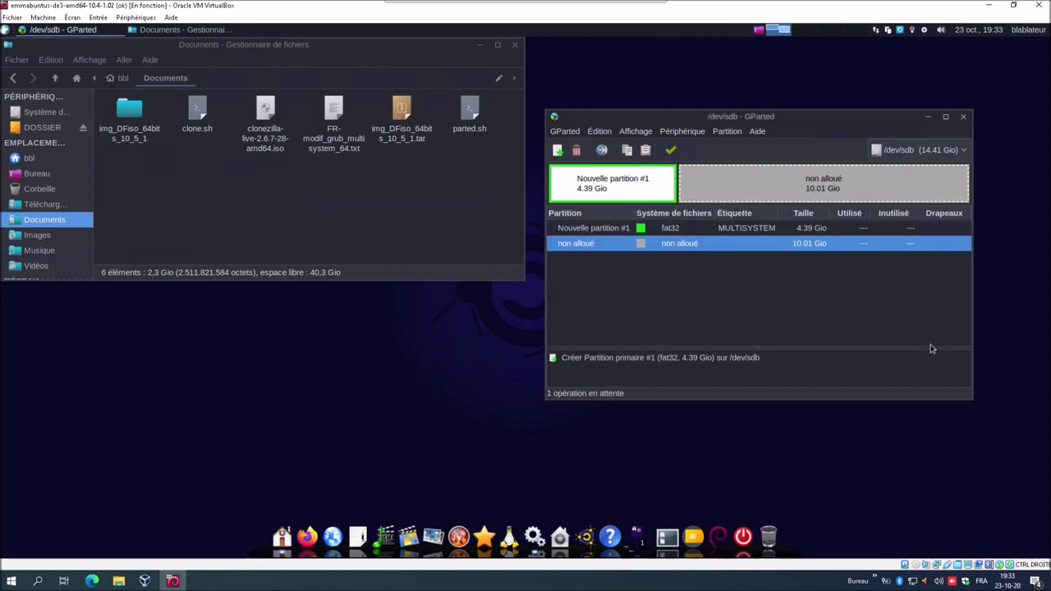
{"action": "right_click", "coordinate": [695, 249]}
{"action": "left_click", "coordinate": [712, 257]}
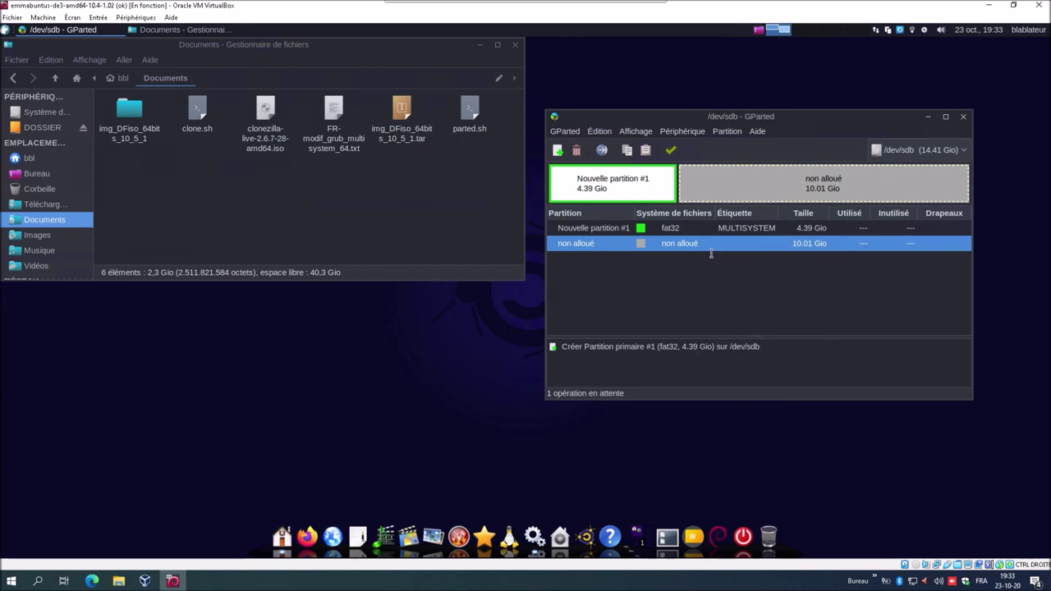
{"action": "left_click", "coordinate": [889, 313]}
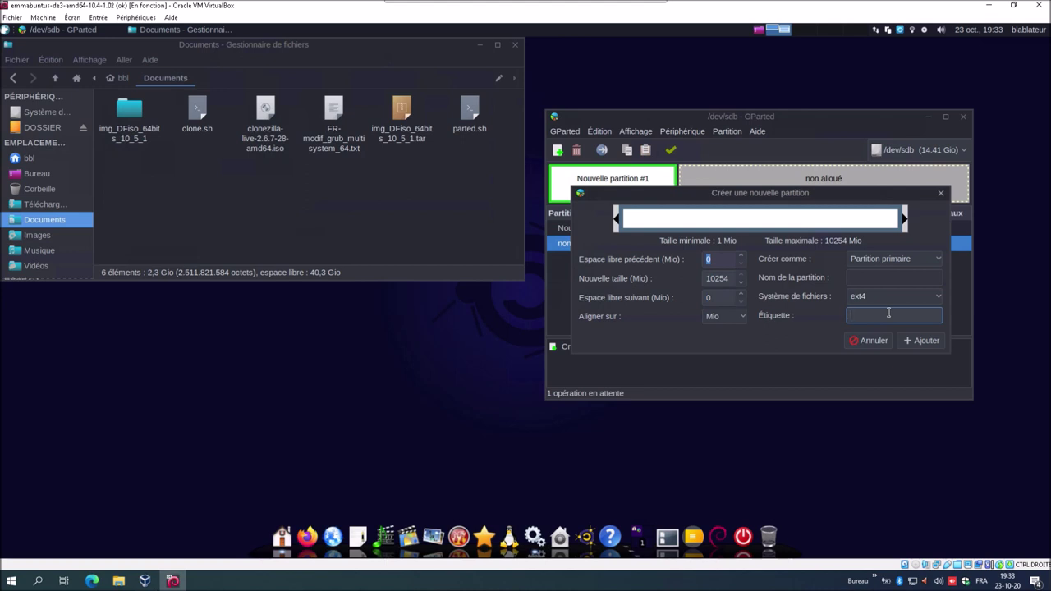
{"action": "type", "text": "IMAGES"}
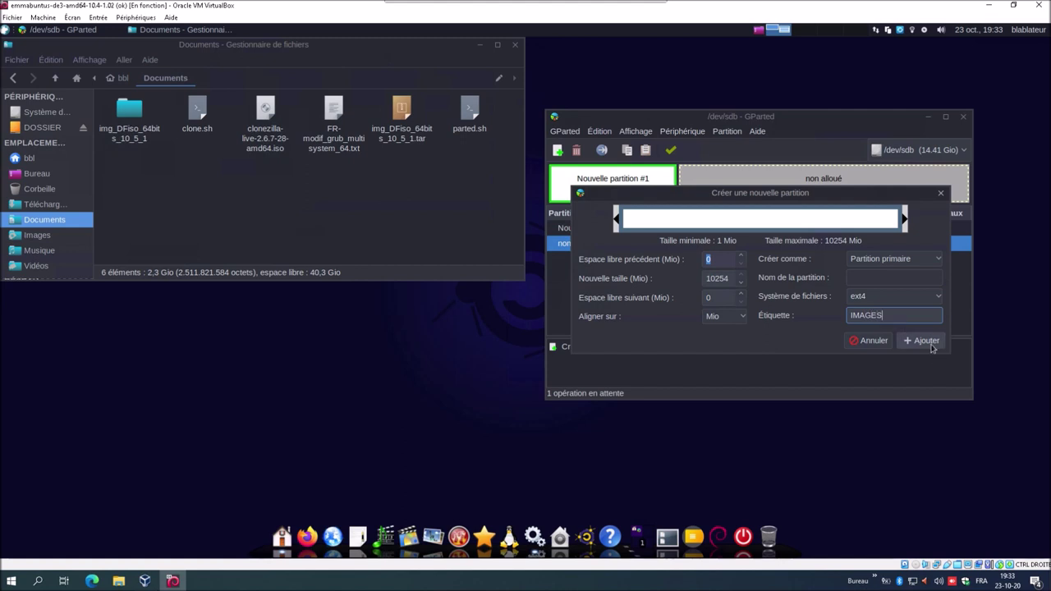
{"action": "left_click", "coordinate": [928, 341]}
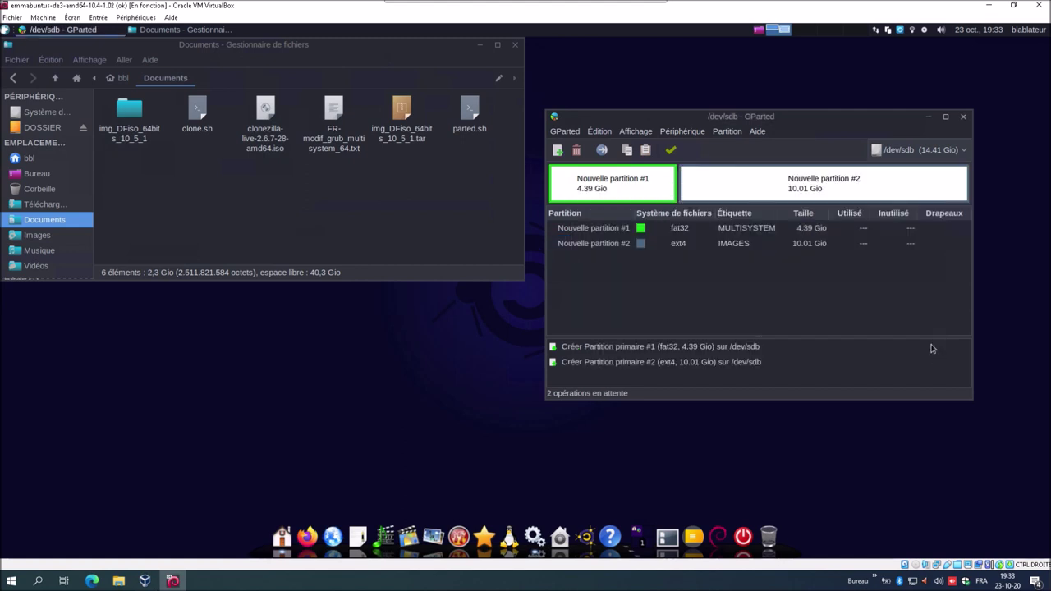
- Apply both queued partition operations on /dev/sdb and dismiss the completion report
{"action": "left_click", "coordinate": [671, 151]}
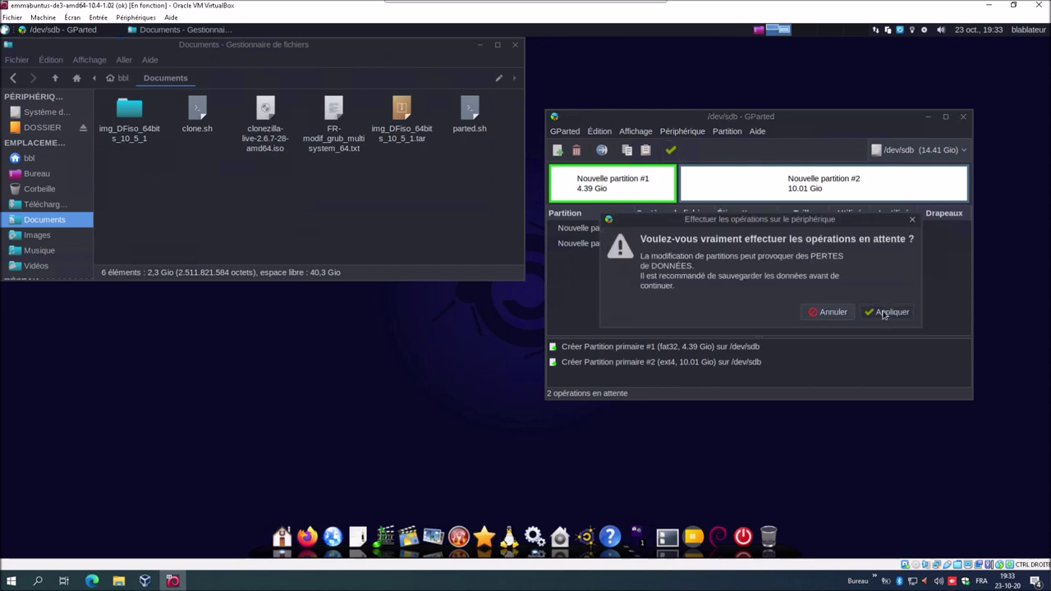
{"action": "left_click", "coordinate": [884, 314]}
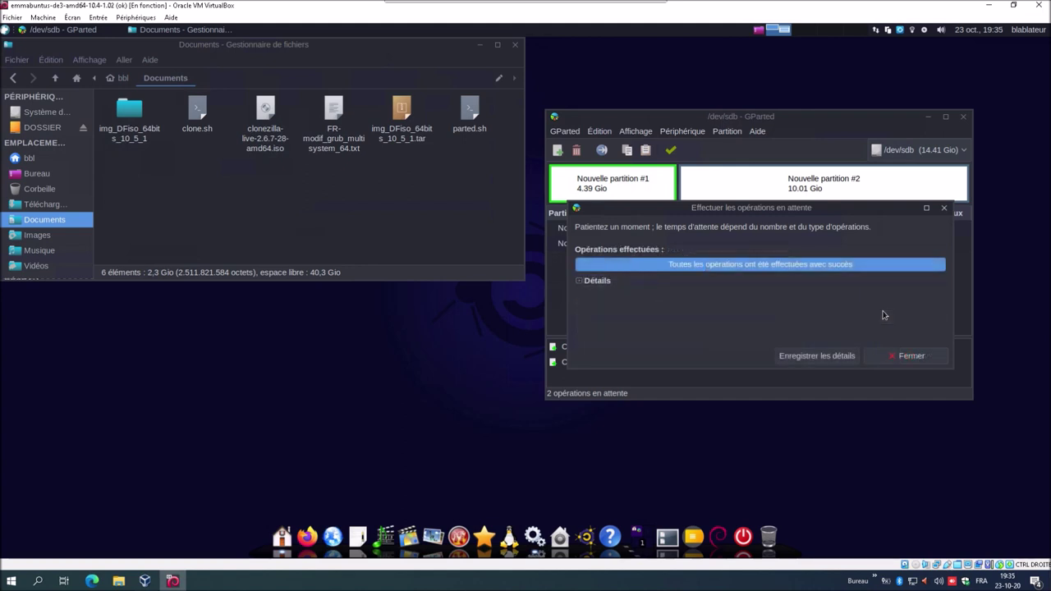
{"action": "left_click", "coordinate": [903, 360]}
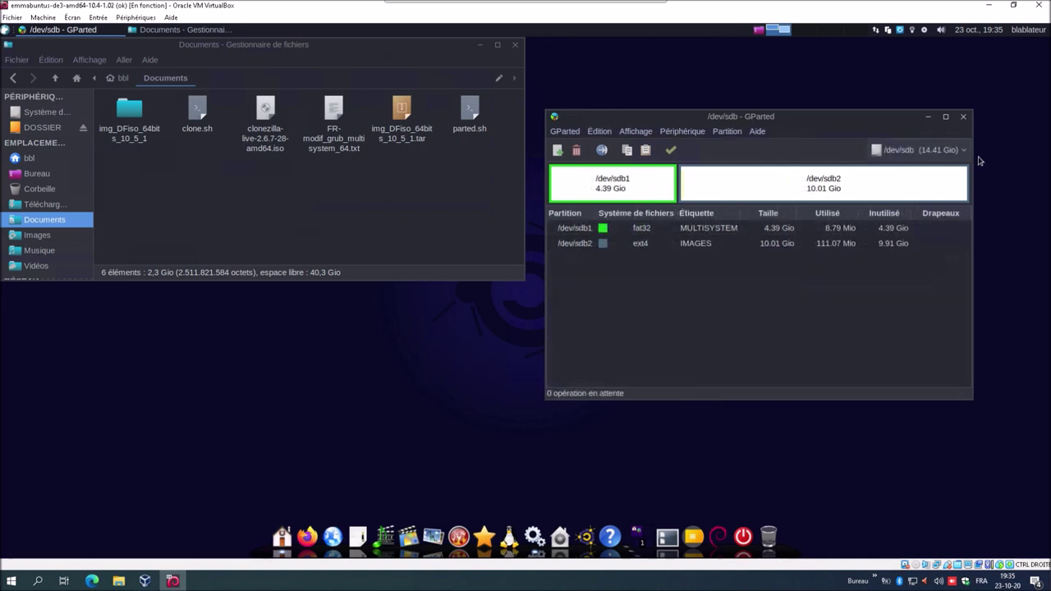
- Close GParted, launch MultiSystem from a 'mul' search, and set its language to French
{"action": "left_click", "coordinate": [964, 117]}
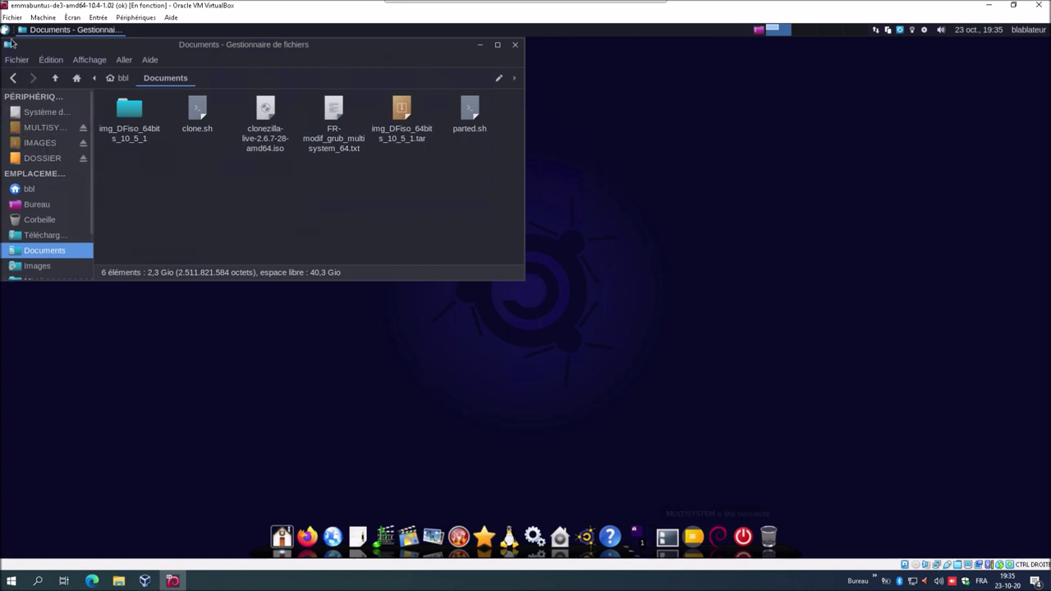
{"action": "left_click", "coordinate": [5, 30]}
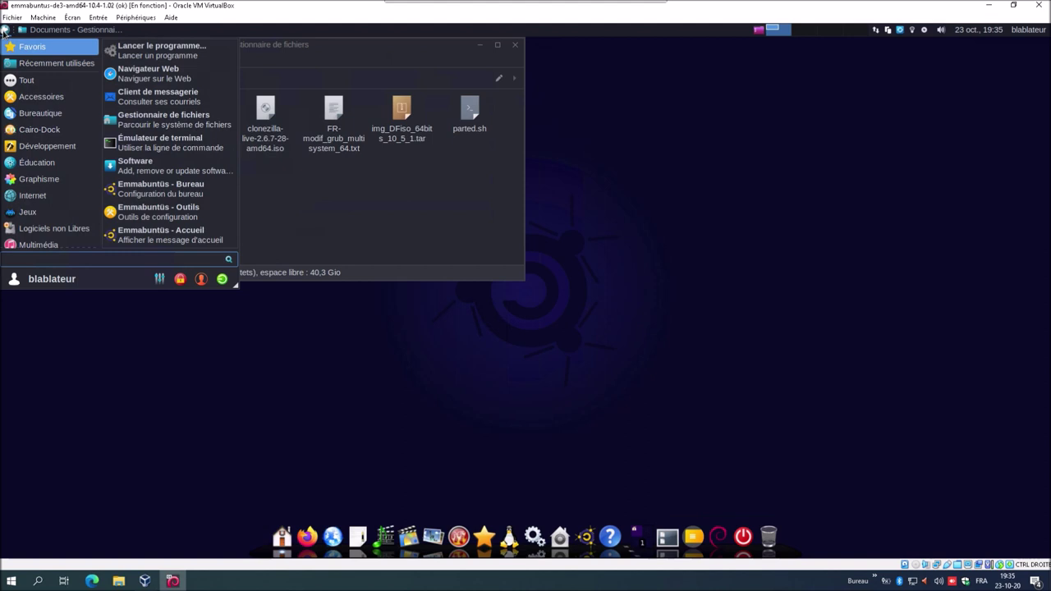
{"action": "type", "text": "mul"}
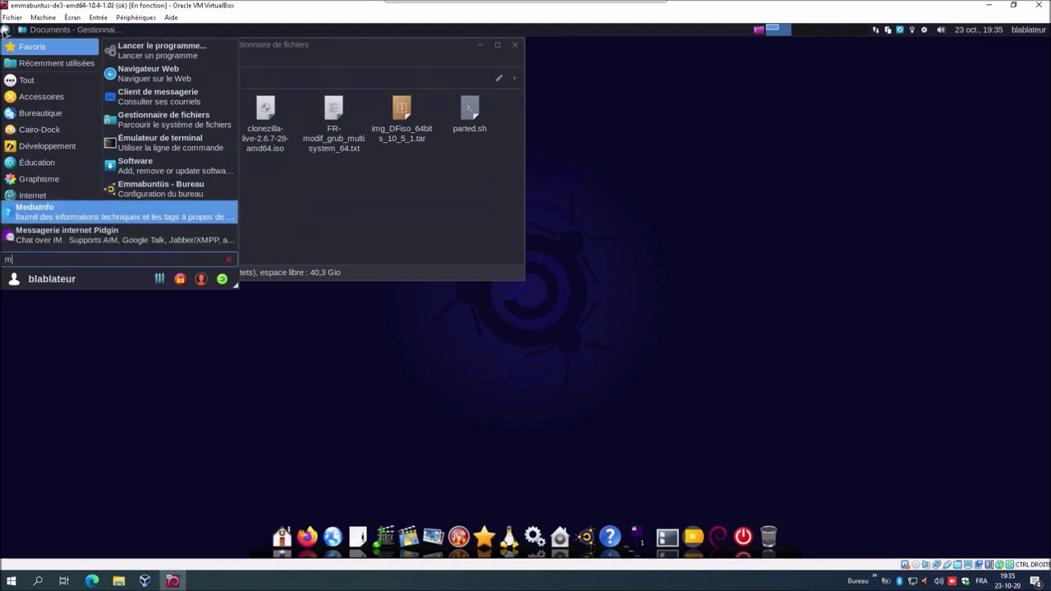
{"action": "left_click", "coordinate": [79, 53]}
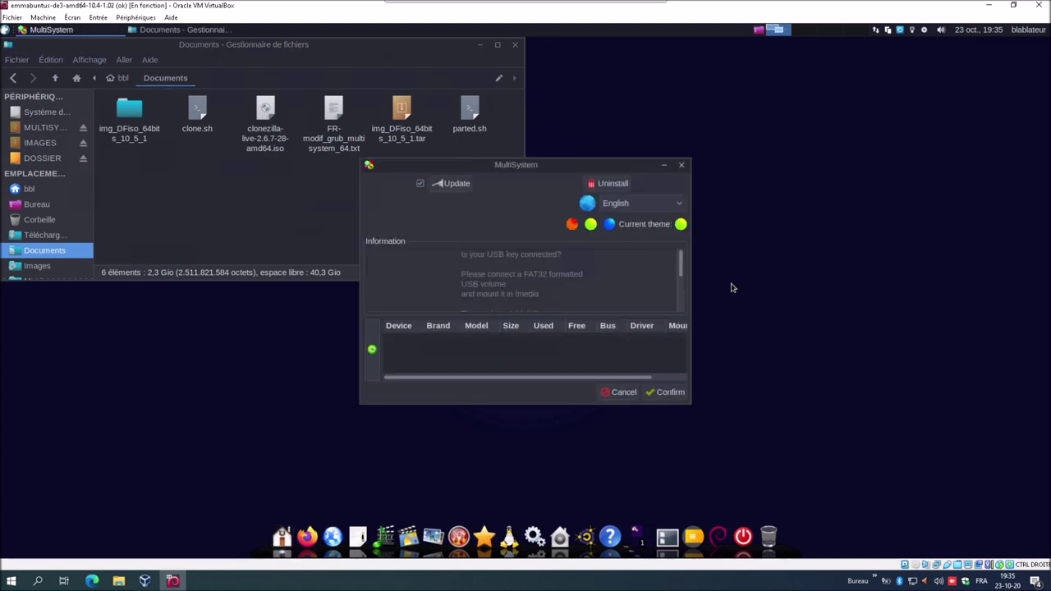
{"action": "left_click", "coordinate": [664, 211]}
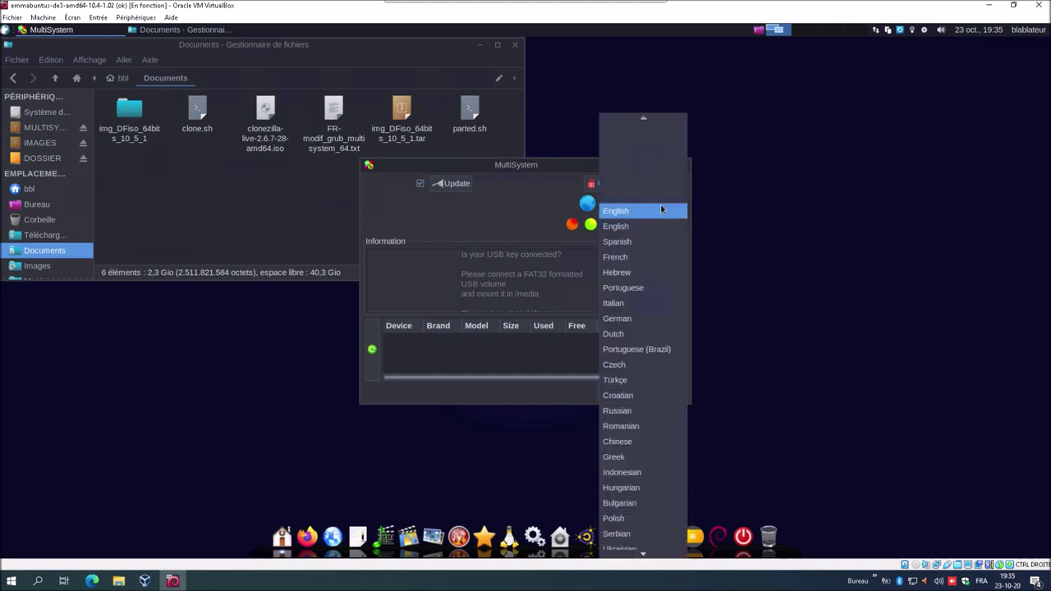
{"action": "left_click", "coordinate": [644, 259]}
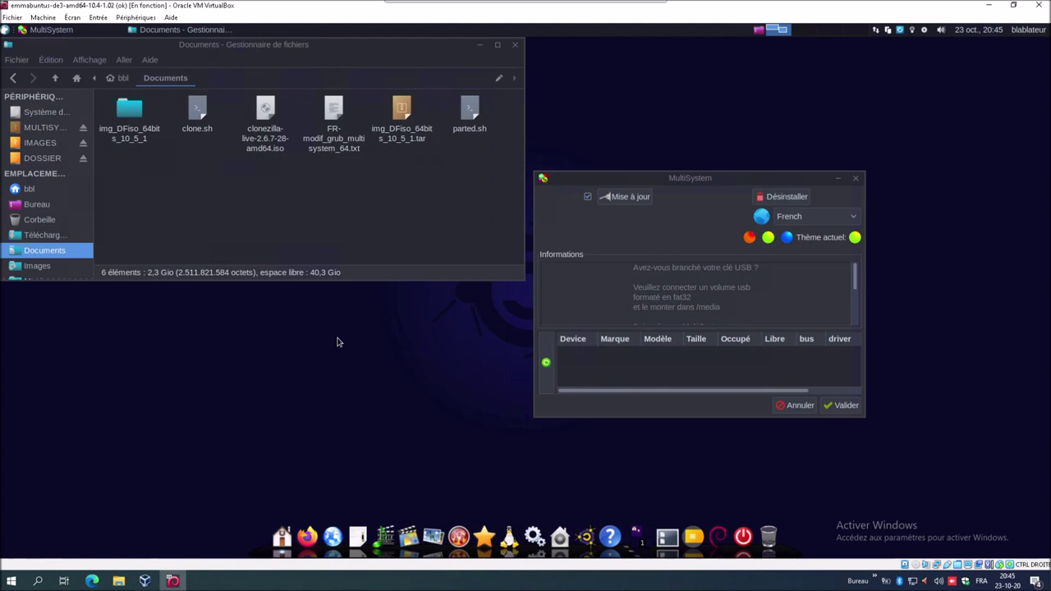
- Mount the MULTISYSTEM partition and select /dev/sdb1 (Kingston DataTraveler 3.0) as the USB key
{"action": "left_click", "coordinate": [546, 363]}
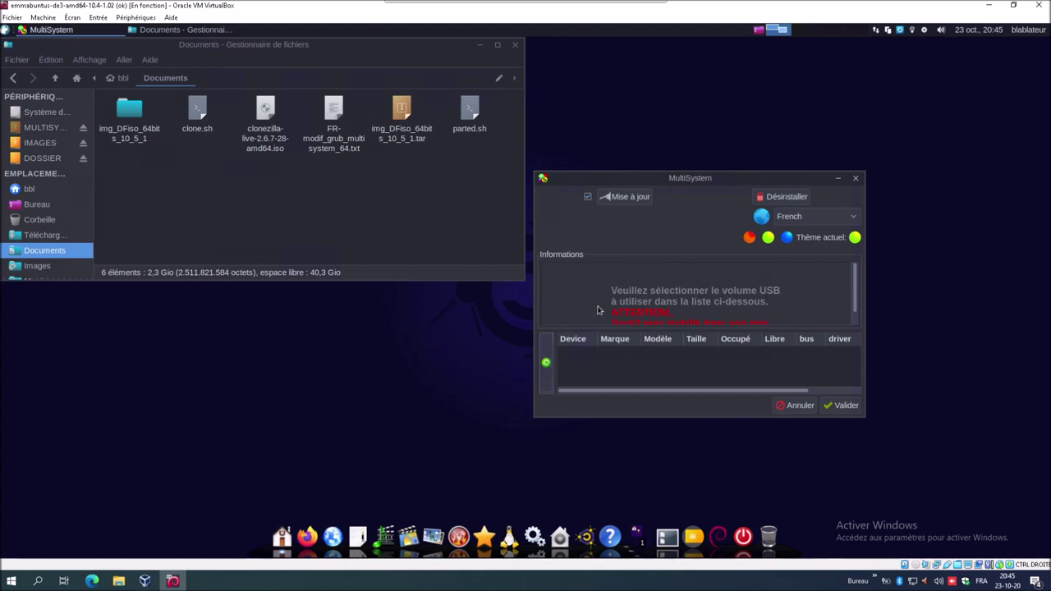
{"action": "scroll", "coordinate": [856, 294], "scroll_direction": "down", "scroll_amount": 1}
{"action": "scroll", "coordinate": [857, 294], "scroll_direction": "down", "scroll_amount": 1}
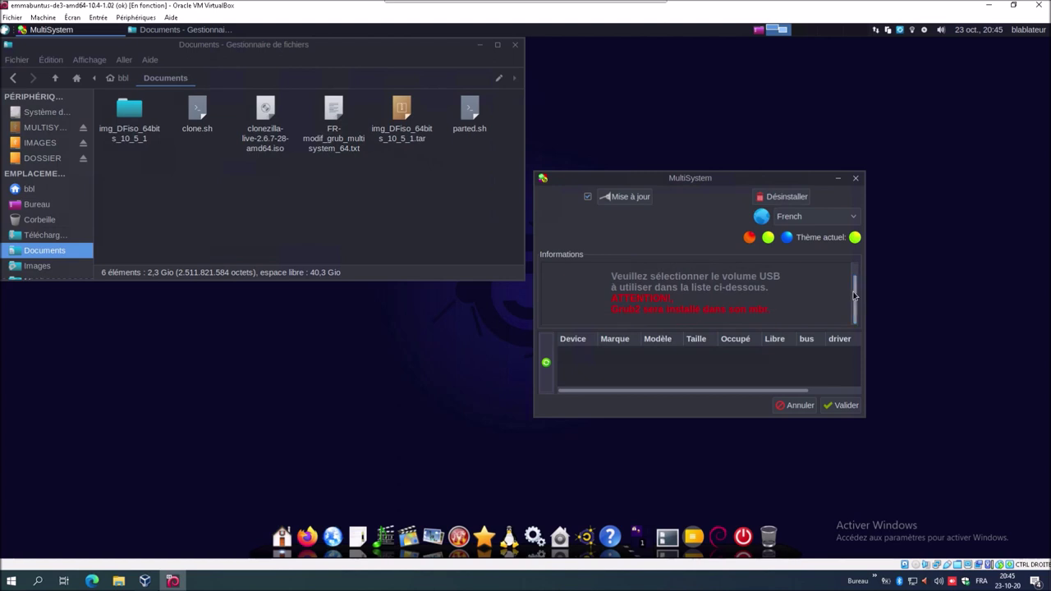
{"action": "left_click", "coordinate": [41, 130]}
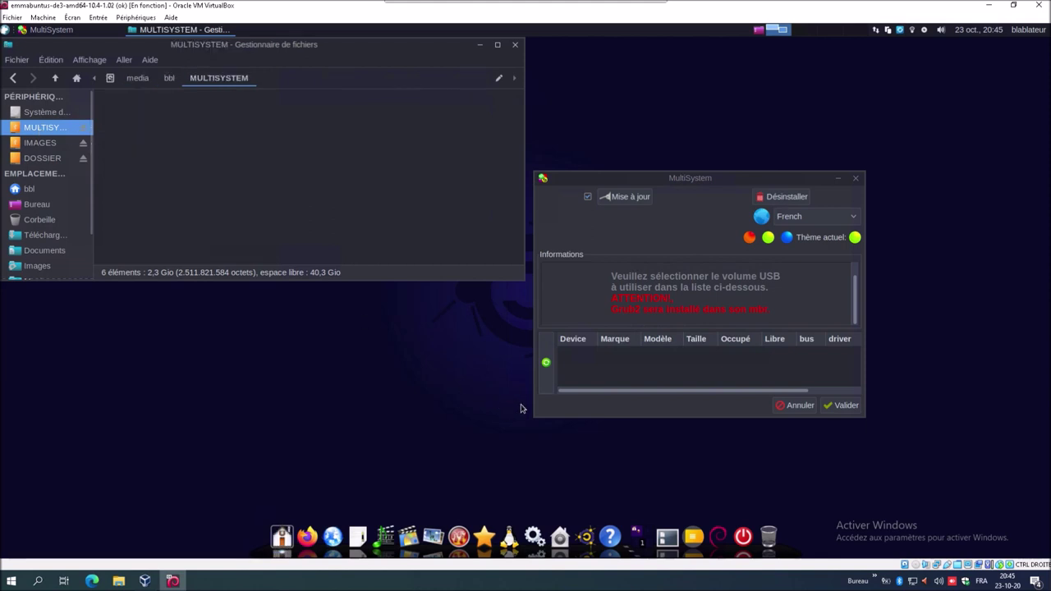
{"action": "left_click", "coordinate": [548, 371]}
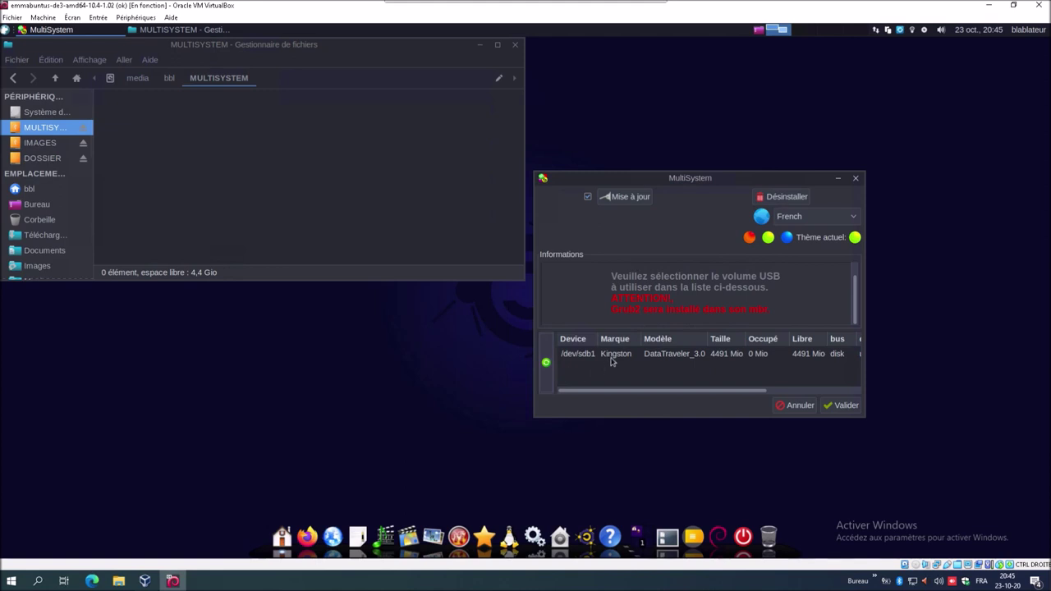
{"action": "left_click", "coordinate": [611, 361]}
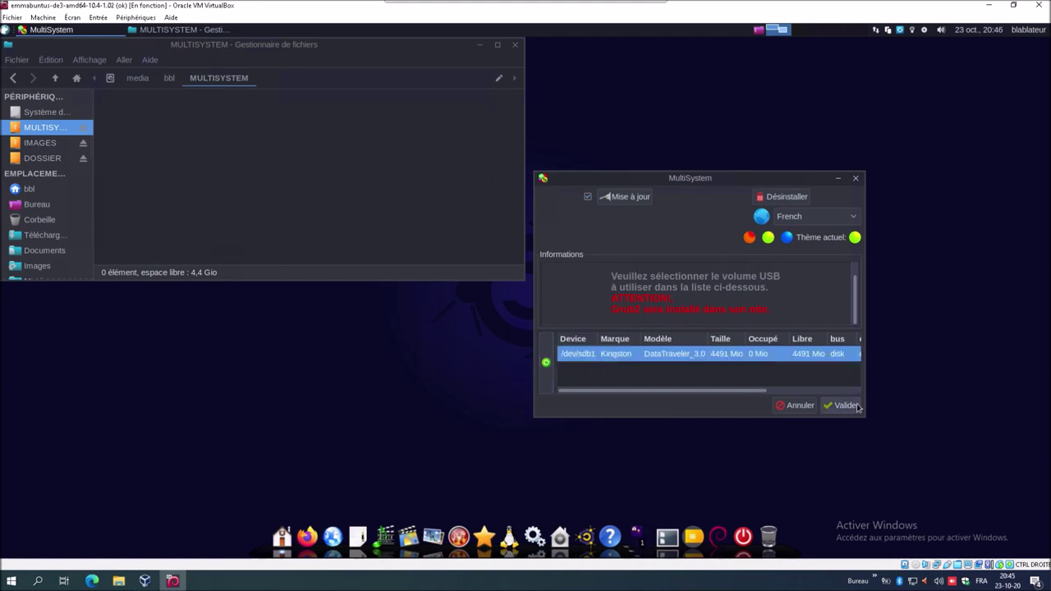
{"action": "left_click", "coordinate": [840, 405]}
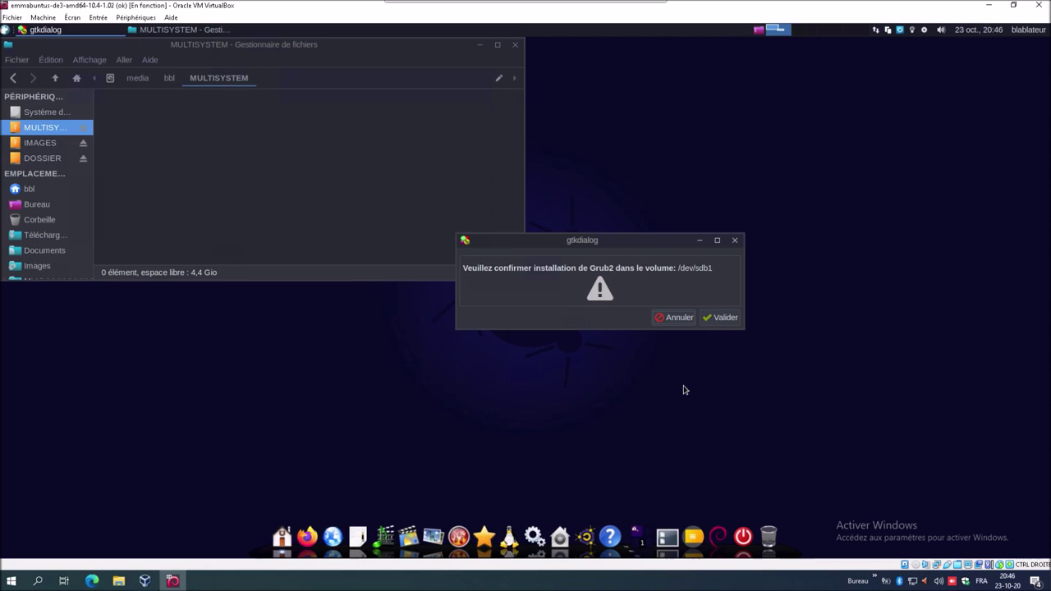
- Confirm the Grub2 install on /dev/sdb1, then open a new Thunar window on Documents
{"action": "left_click", "coordinate": [716, 319]}
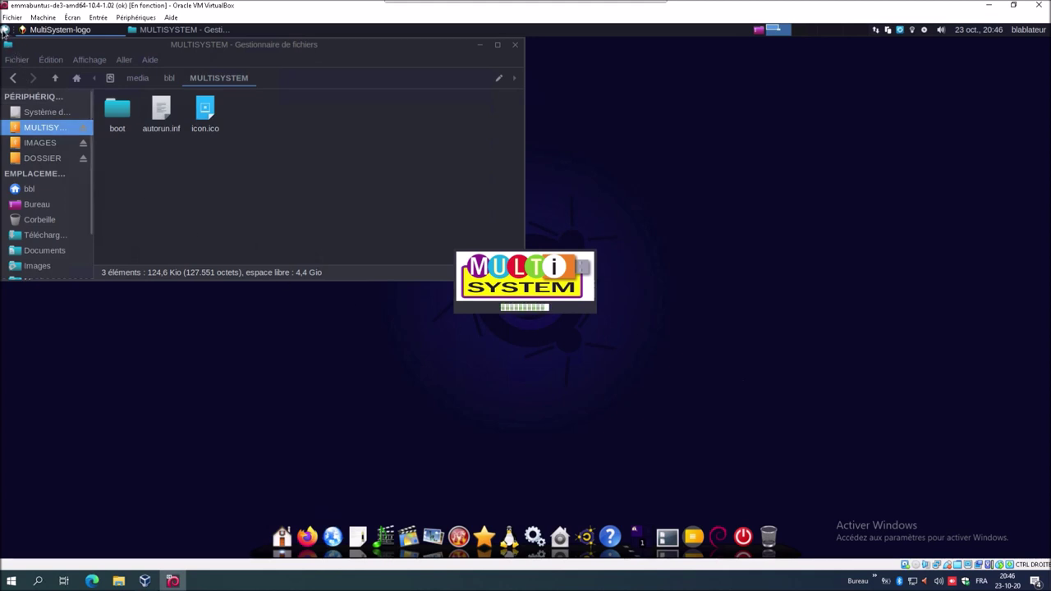
{"action": "left_click", "coordinate": [4, 30]}
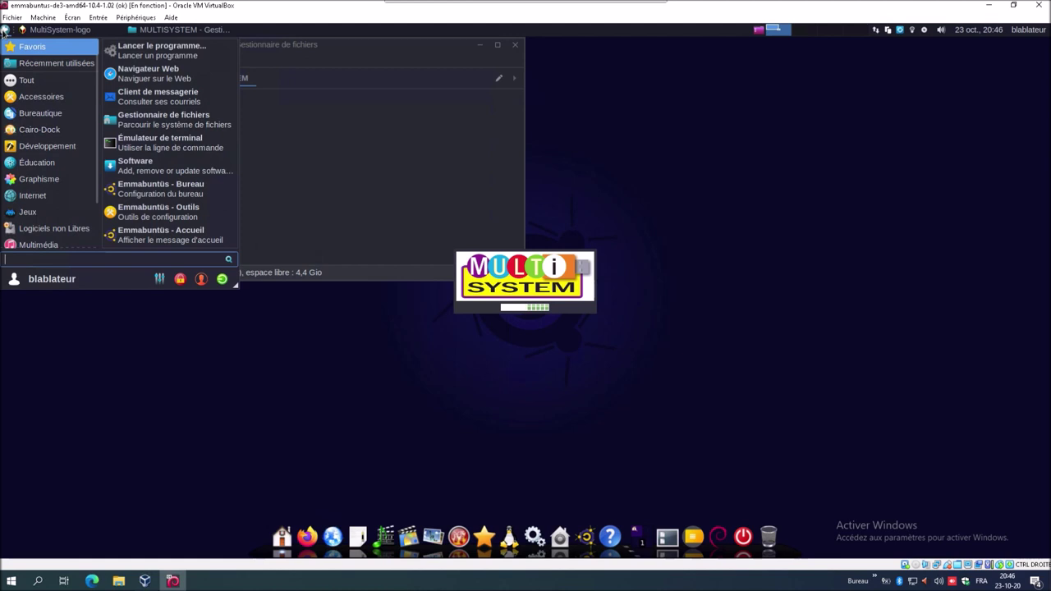
{"action": "type", "text": "th"}
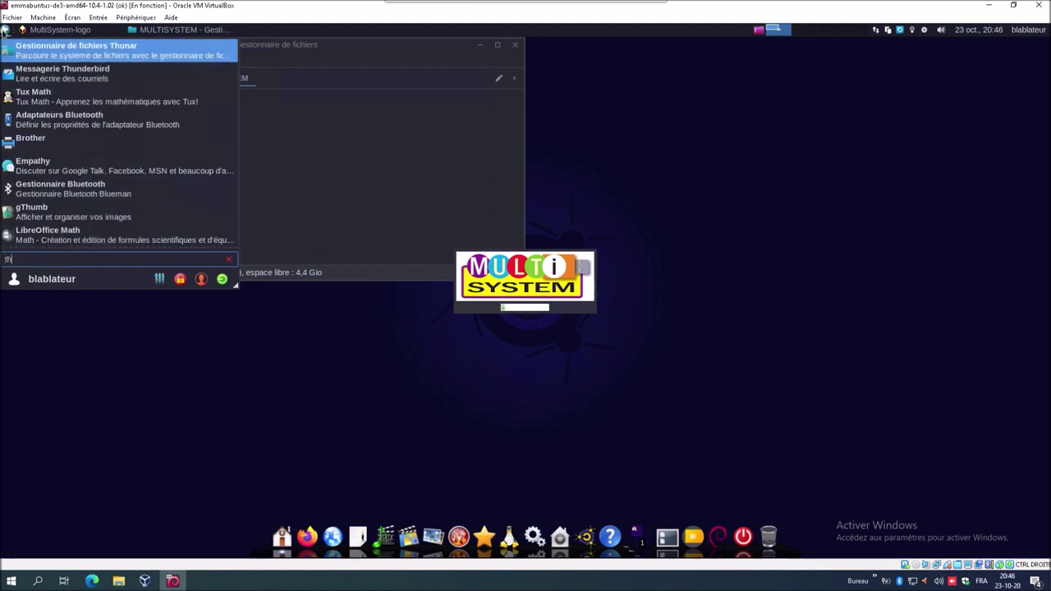
{"action": "left_click", "coordinate": [22, 51]}
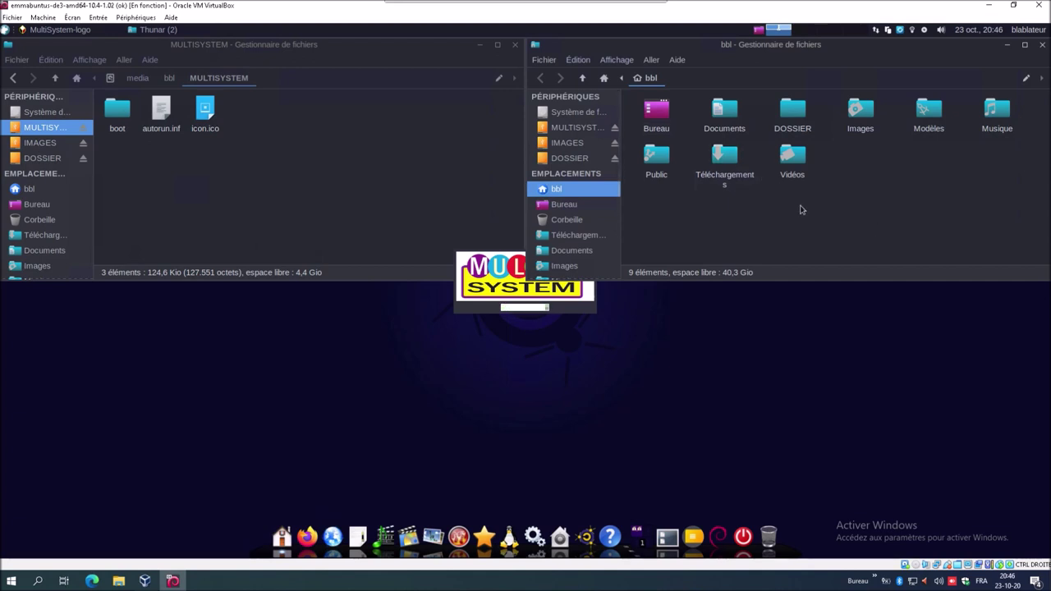
{"action": "left_click", "coordinate": [575, 250]}
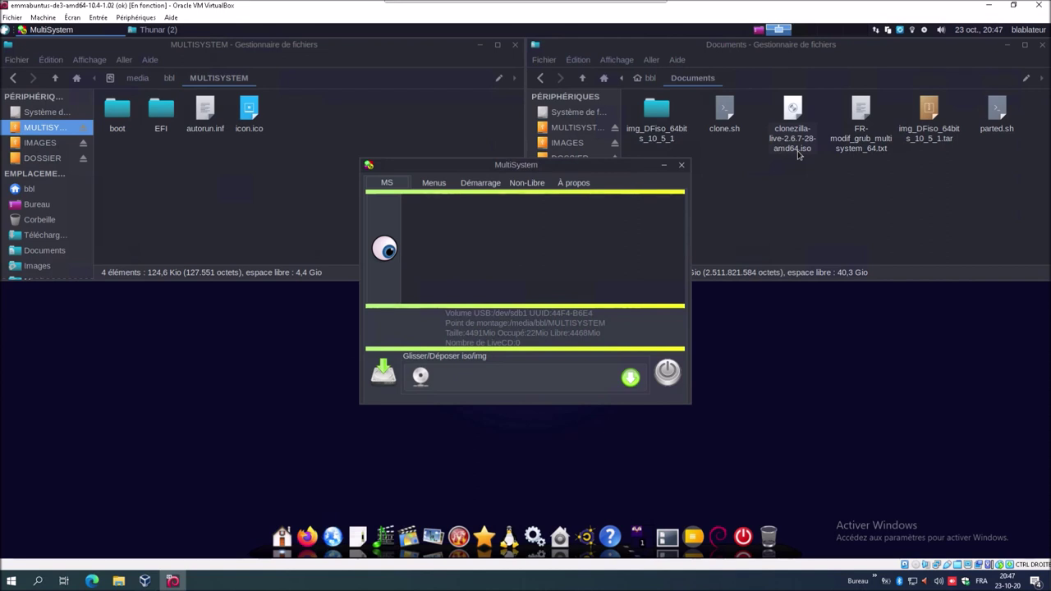
{"action": "left_click", "coordinate": [793, 140]}
{"action": "right_click", "coordinate": [798, 156]}
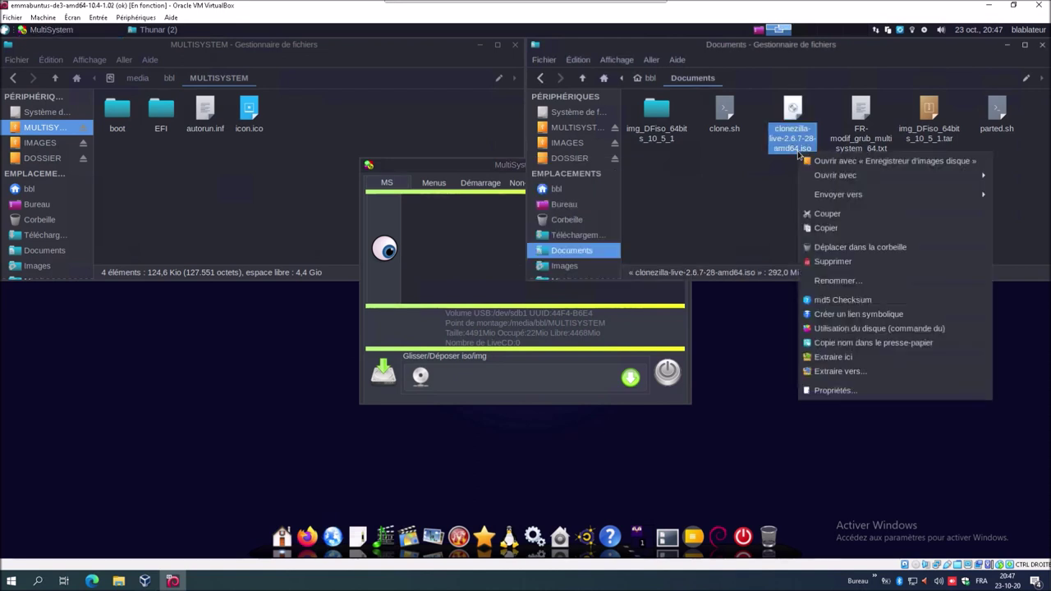
{"action": "left_click", "coordinate": [830, 228]}
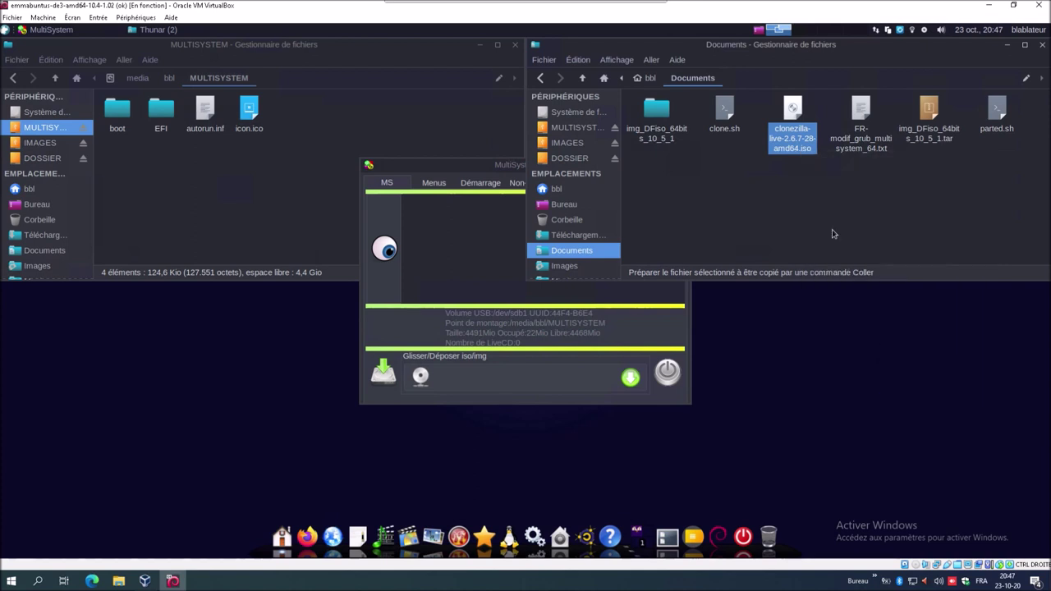
{"action": "left_click", "coordinate": [549, 379]}
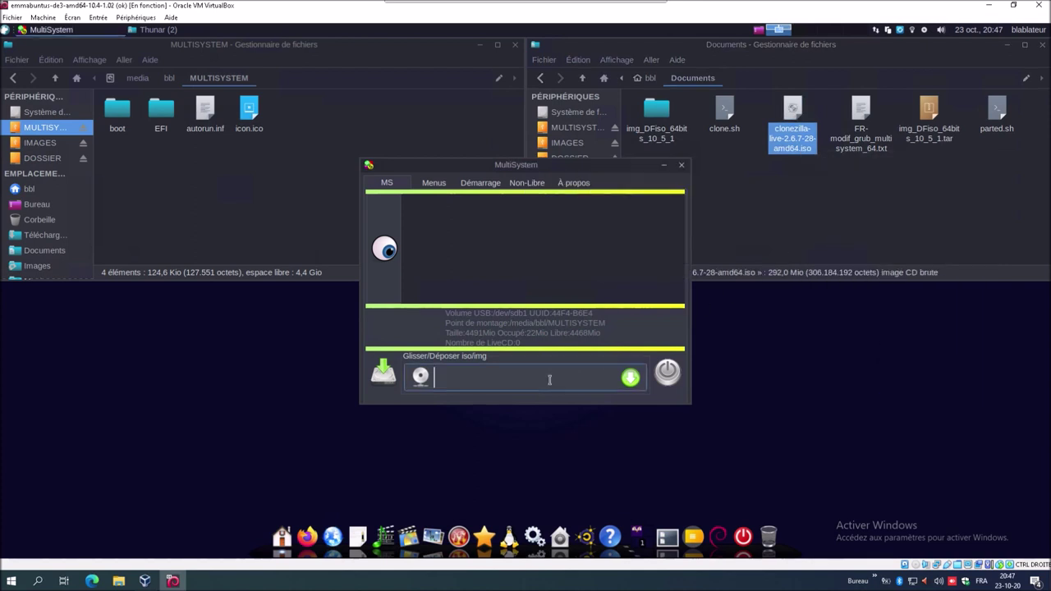
{"action": "right_click", "coordinate": [549, 379]}
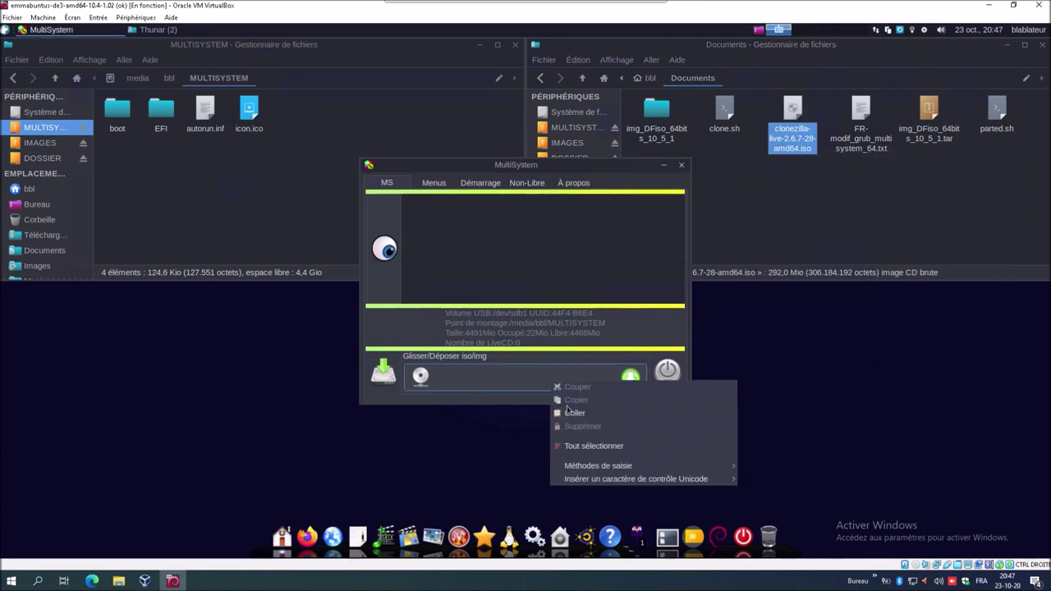
{"action": "left_click", "coordinate": [571, 414]}
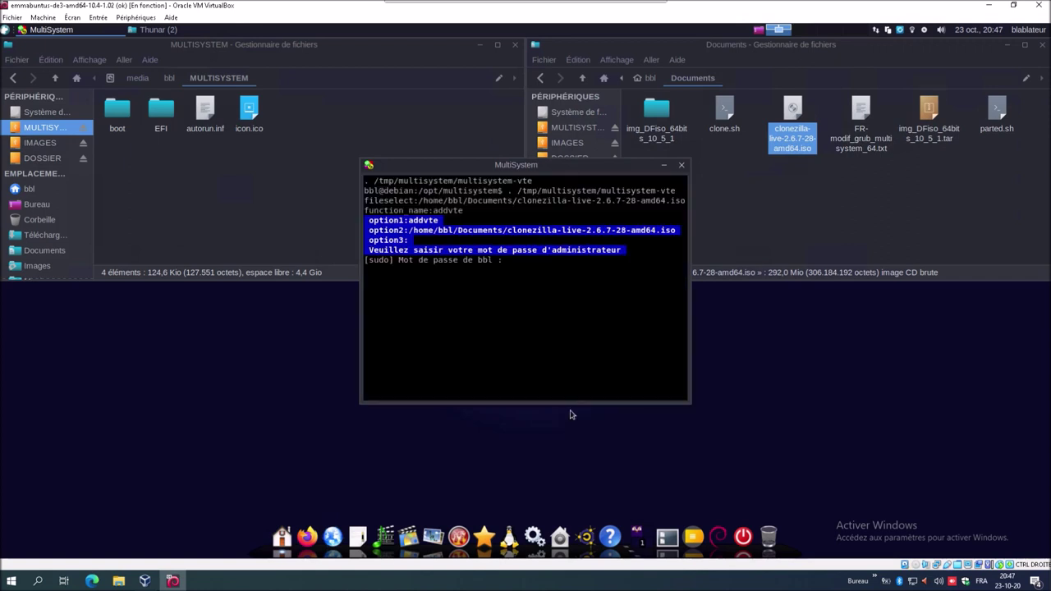
{"action": "type", "text": "******"}
{"action": "key", "text": "Return"}
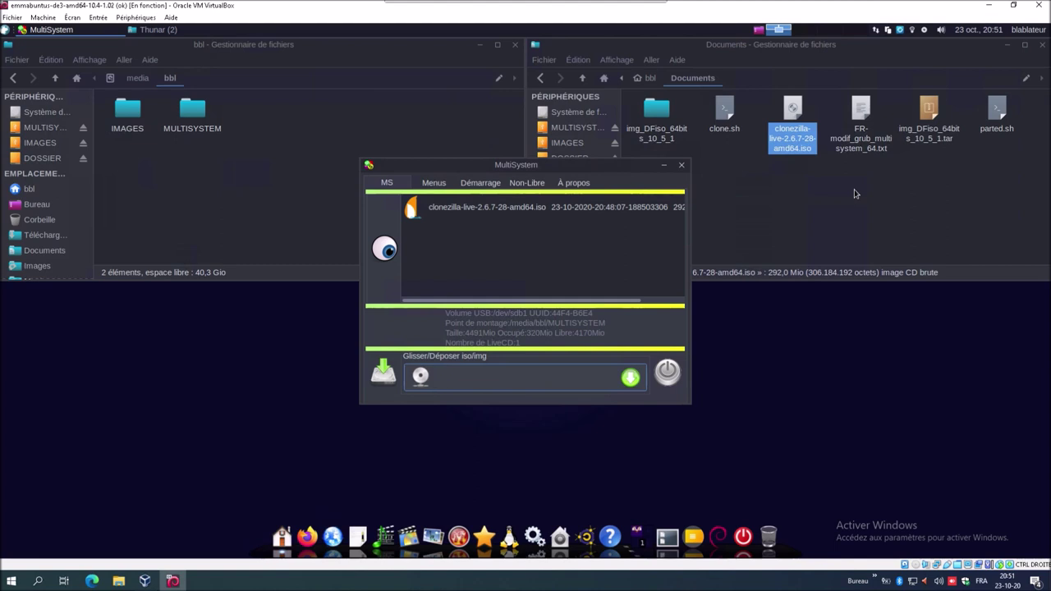
- Copy lines 4–11 of FR-modif_grub_multisystem_64.txt in Geany, then close the editor
{"action": "left_click", "coordinate": [868, 150]}
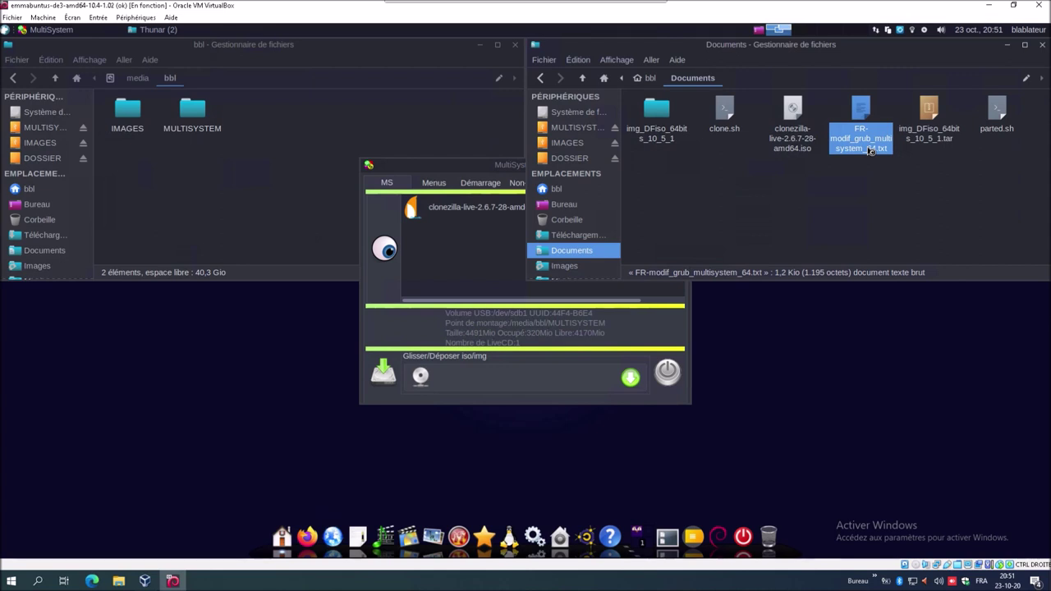
{"action": "double_click", "coordinate": [862, 138]}
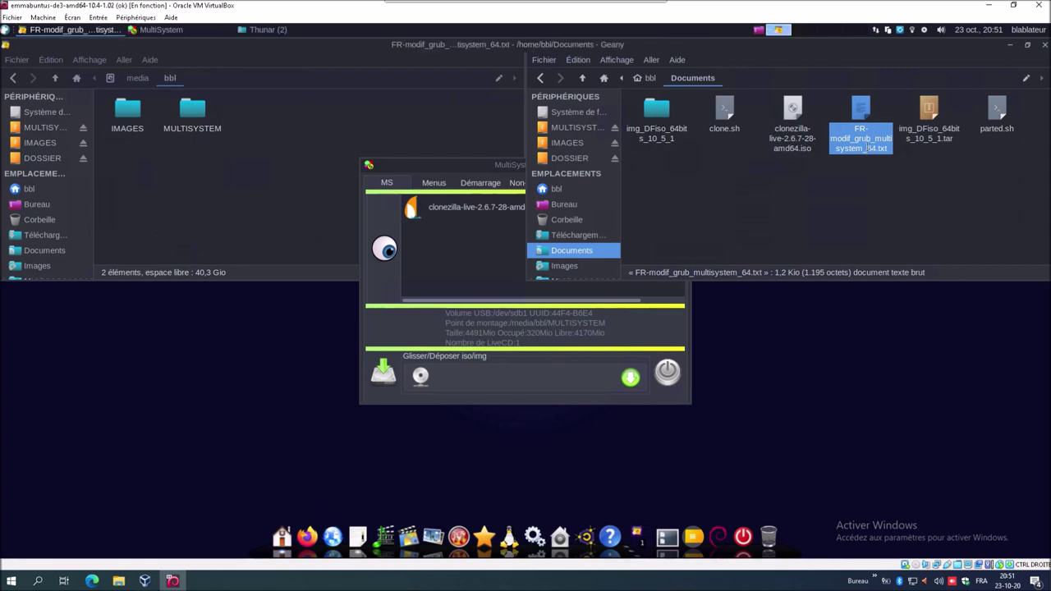
{"action": "left_click_drag", "start_coordinate": [615, 207], "coordinate": [246, 216]}
{"action": "left_click_drag", "start_coordinate": [170, 202], "coordinate": [30, 141]}
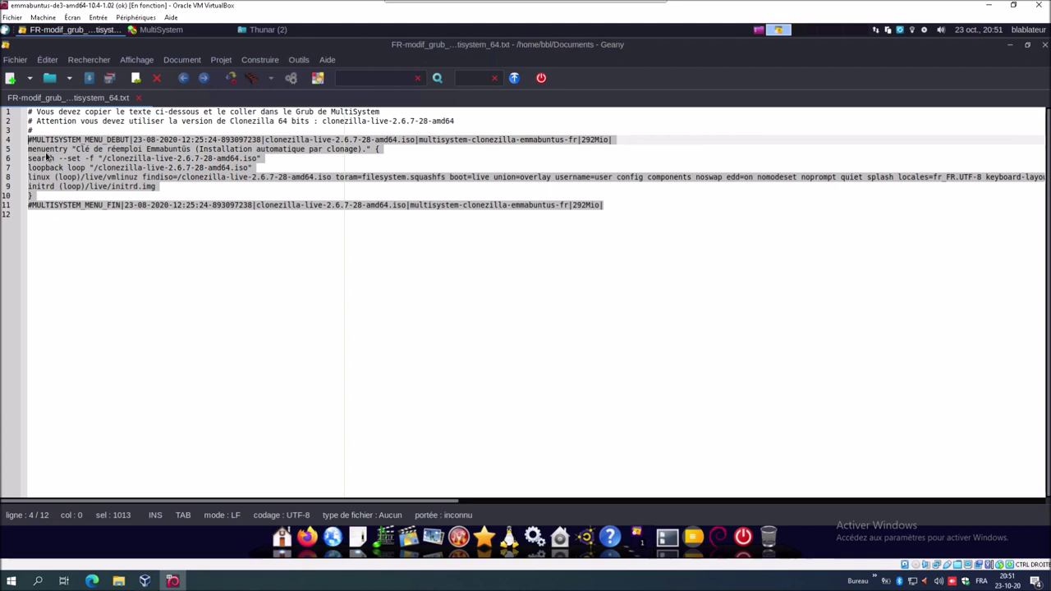
{"action": "right_click", "coordinate": [47, 153]}
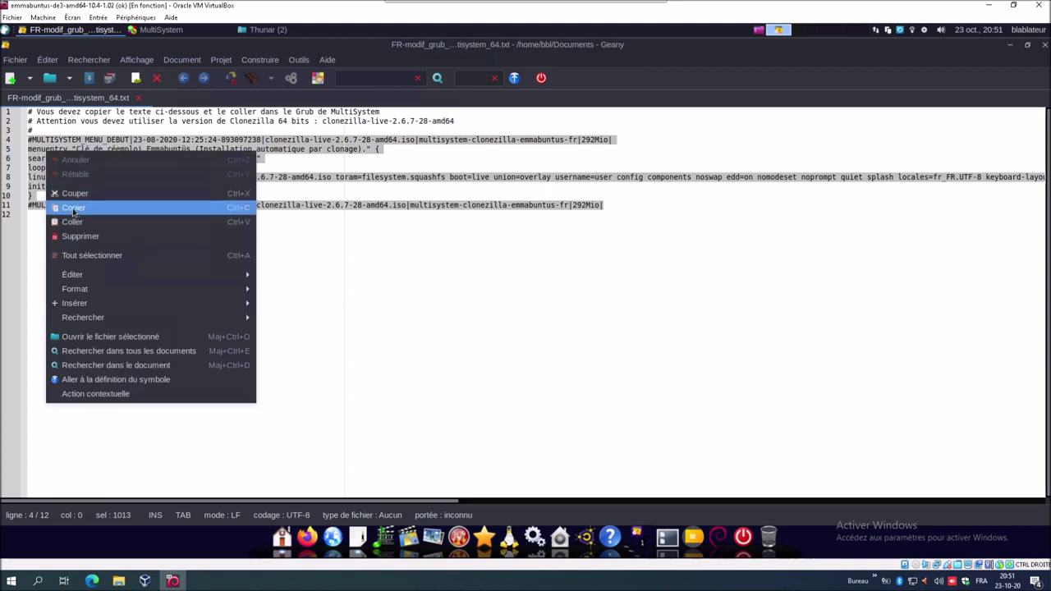
{"action": "left_click", "coordinate": [73, 209]}
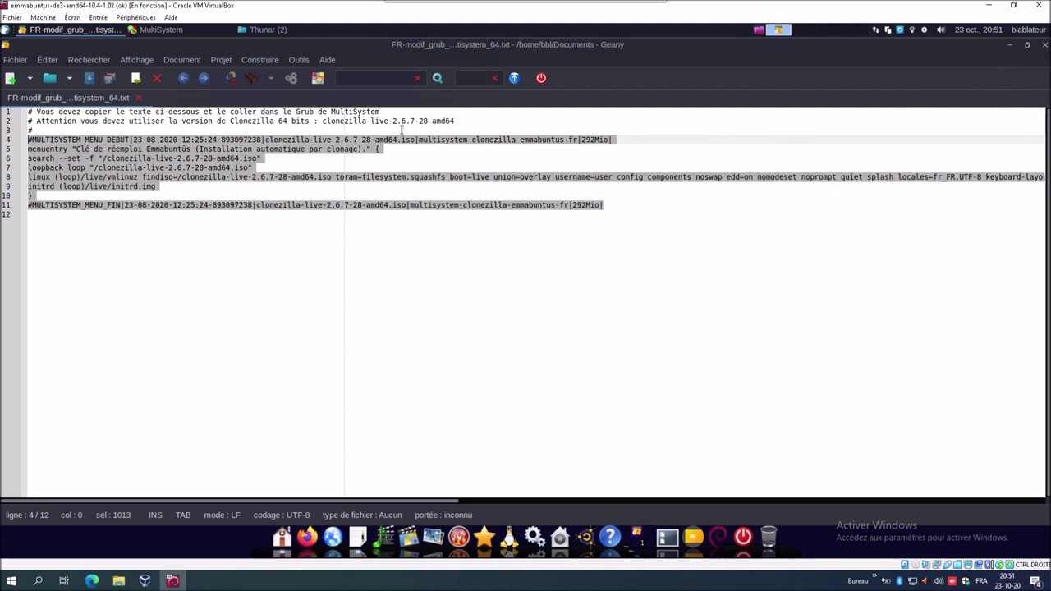
{"action": "left_click", "coordinate": [1043, 45]}
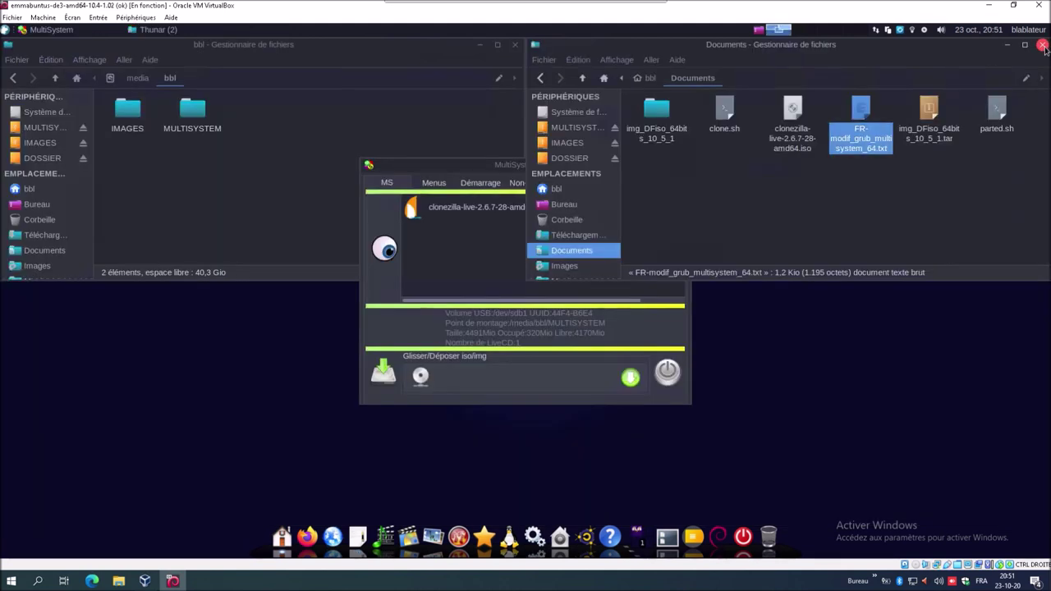
- Open the USB key's grub.cfg for editing from MultiSystem's Réglages Grub
{"action": "left_click", "coordinate": [478, 168]}
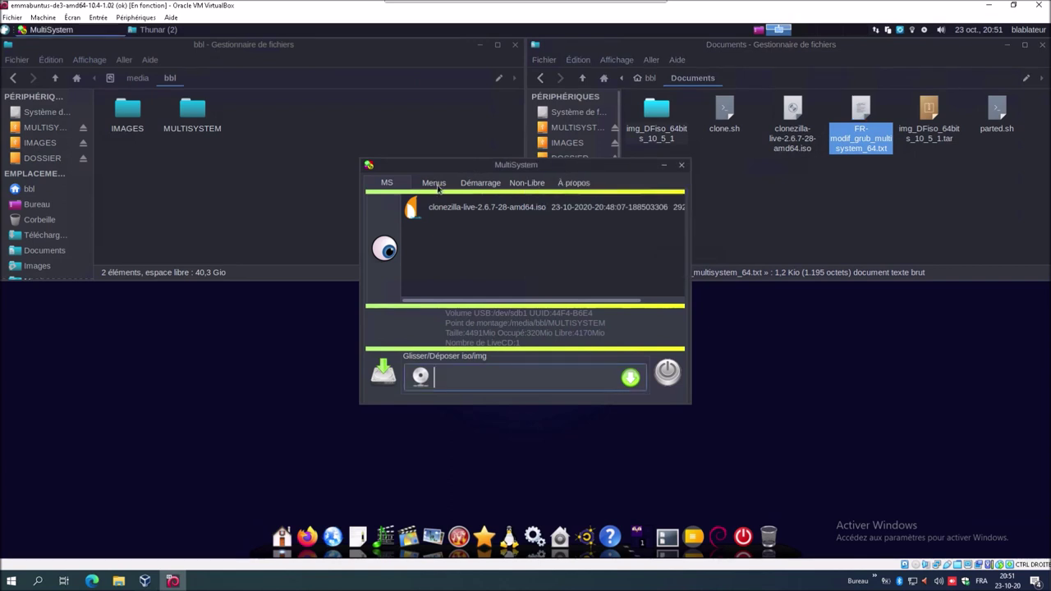
{"action": "left_click", "coordinate": [434, 183]}
{"action": "left_click", "coordinate": [440, 217]}
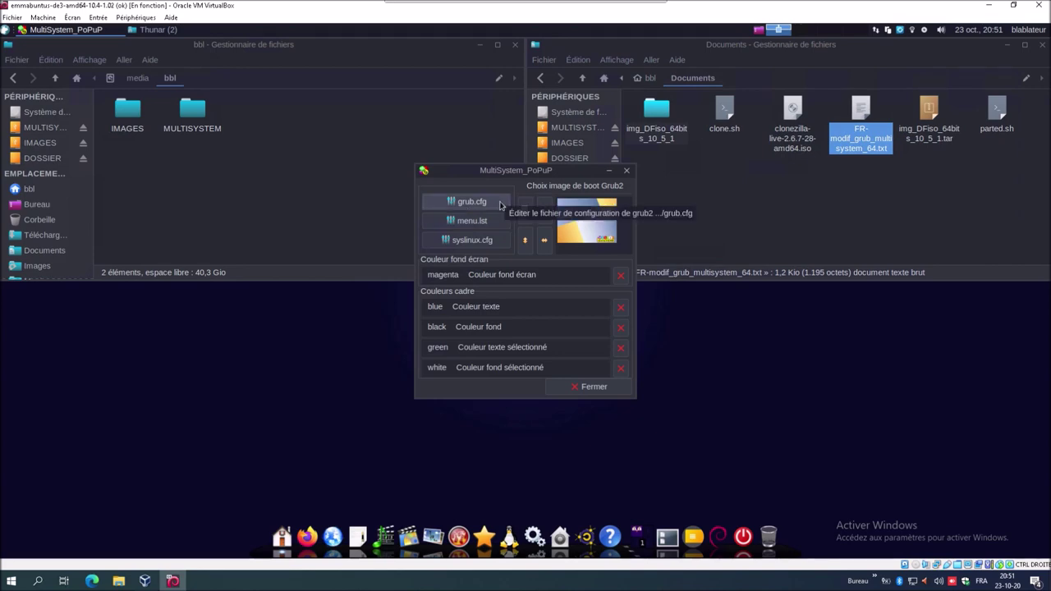
{"action": "left_click", "coordinate": [472, 202]}
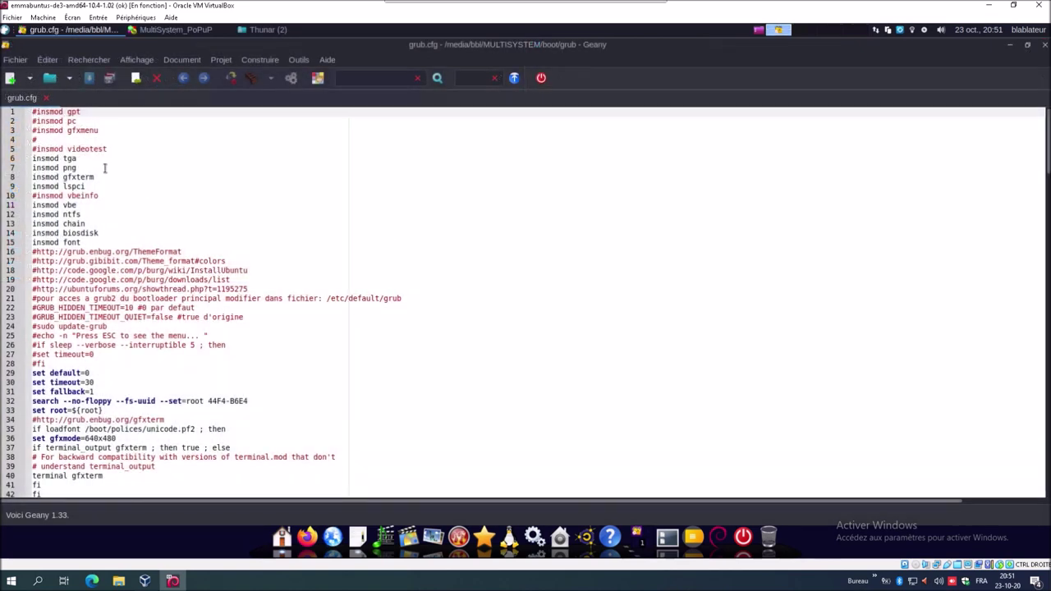
- Move the caret to the end of the MULTISYSTEM_MENU_FIN line 72 in grub.cfg
{"action": "left_click", "coordinate": [56, 129]}
{"action": "key", "text": "Down"}
{"action": "key", "text": "Down"}
{"action": "key", "text": "Down"}
{"action": "key", "text": "Down"}
{"action": "key", "text": "Down"}
{"action": "key", "text": "Down"}
{"action": "key", "text": "Down"}
{"action": "key", "text": "Down"}
{"action": "key", "text": "Down"}
{"action": "key", "text": "Down"}
{"action": "key", "text": "Down"}
{"action": "key", "text": "Down"}
{"action": "key", "text": "Down"}
{"action": "key", "text": "Down"}
{"action": "key", "text": "Down"}
{"action": "key", "text": "Down"}
{"action": "key", "text": "Down"}
{"action": "key", "text": "Down"}
{"action": "key", "text": "Down"}
{"action": "key", "text": "Down"}
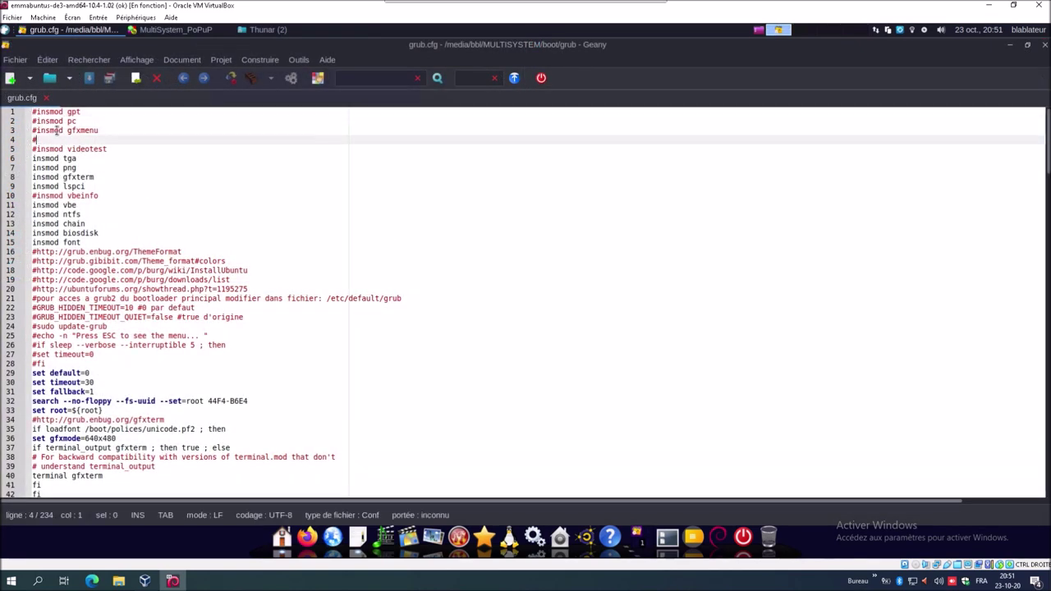
{"action": "key", "text": "Down"}
{"action": "key", "text": "Down"}
{"action": "key", "text": "Down"}
{"action": "key", "text": "Down"}
{"action": "key", "text": "Down"}
{"action": "key", "text": "Down"}
{"action": "key", "text": "Down"}
{"action": "key", "text": "Down"}
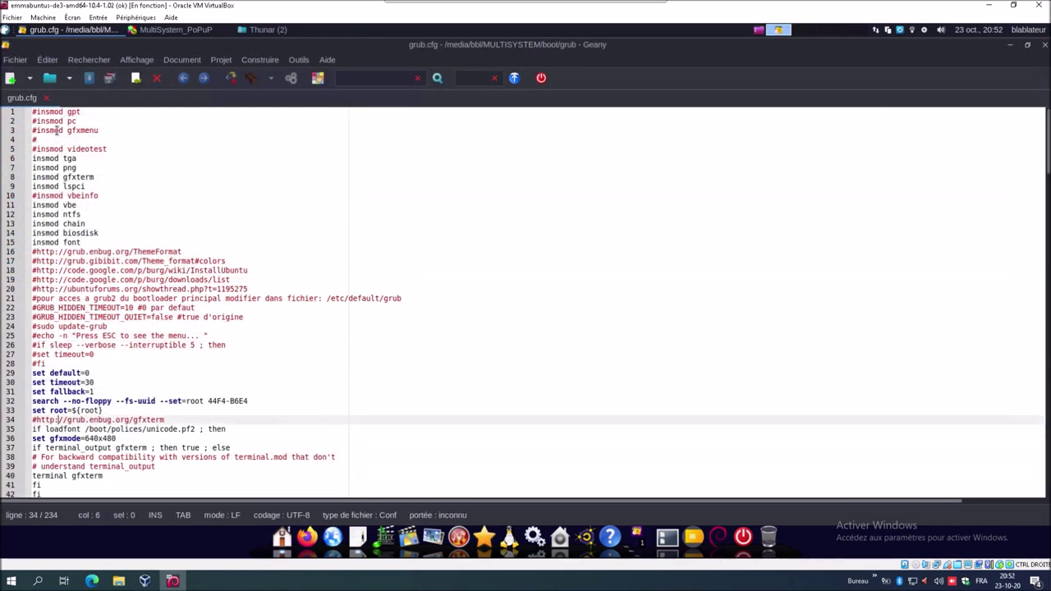
{"action": "key", "text": "Down"}
{"action": "key", "text": "Down"}
{"action": "key", "text": "Down"}
{"action": "key", "text": "Down"}
{"action": "key", "text": "Down"}
{"action": "key", "text": "Down"}
{"action": "key", "text": "Down"}
{"action": "key", "text": "Down"}
{"action": "key", "text": "Down"}
{"action": "key", "text": "Down"}
{"action": "key", "text": "Down"}
{"action": "key", "text": "Down"}
{"action": "key", "text": "Down"}
{"action": "key", "text": "Down"}
{"action": "key", "text": "Down"}
{"action": "key", "text": "Down"}
{"action": "key", "text": "Down"}
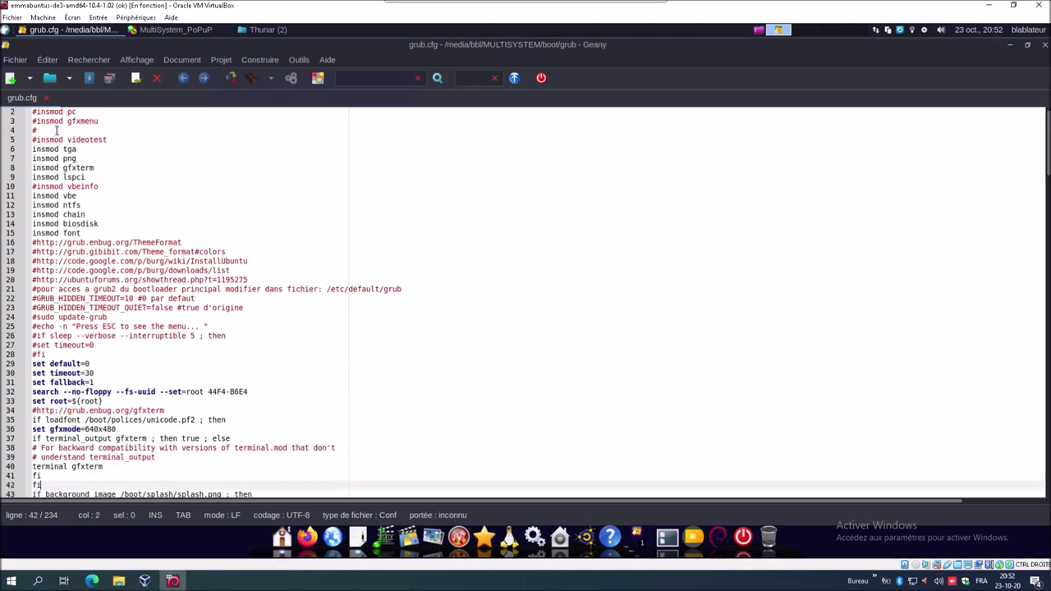
{"action": "key", "text": "Down"}
{"action": "key", "text": "Down"}
{"action": "key", "text": "Down"}
{"action": "key", "text": "Down"}
{"action": "key", "text": "Down"}
{"action": "key", "text": "Down"}
{"action": "key", "text": "Down"}
{"action": "key", "text": "Down"}
{"action": "key", "text": "Down"}
{"action": "key", "text": "Down"}
{"action": "key", "text": "Down"}
{"action": "key", "text": "Down"}
{"action": "key", "text": "Down"}
{"action": "key", "text": "Down"}
{"action": "key", "text": "Down"}
{"action": "key", "text": "Down"}
{"action": "key", "text": "Down"}
{"action": "key", "text": "Down"}
{"action": "key", "text": "Down"}
{"action": "key", "text": "Down"}
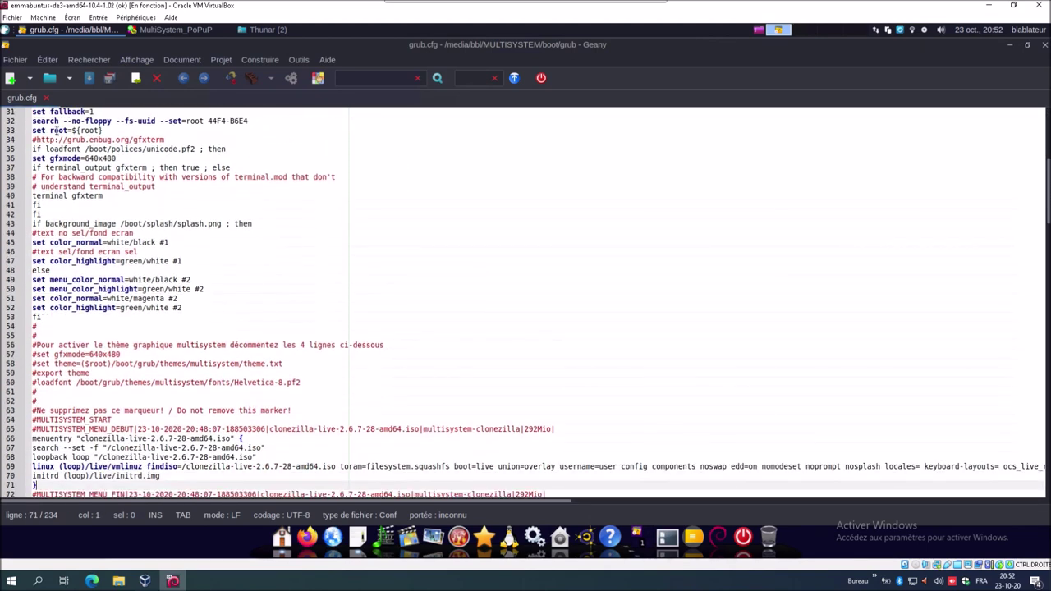
{"action": "scroll", "coordinate": [56, 129], "scroll_direction": "down", "scroll_amount": 2}
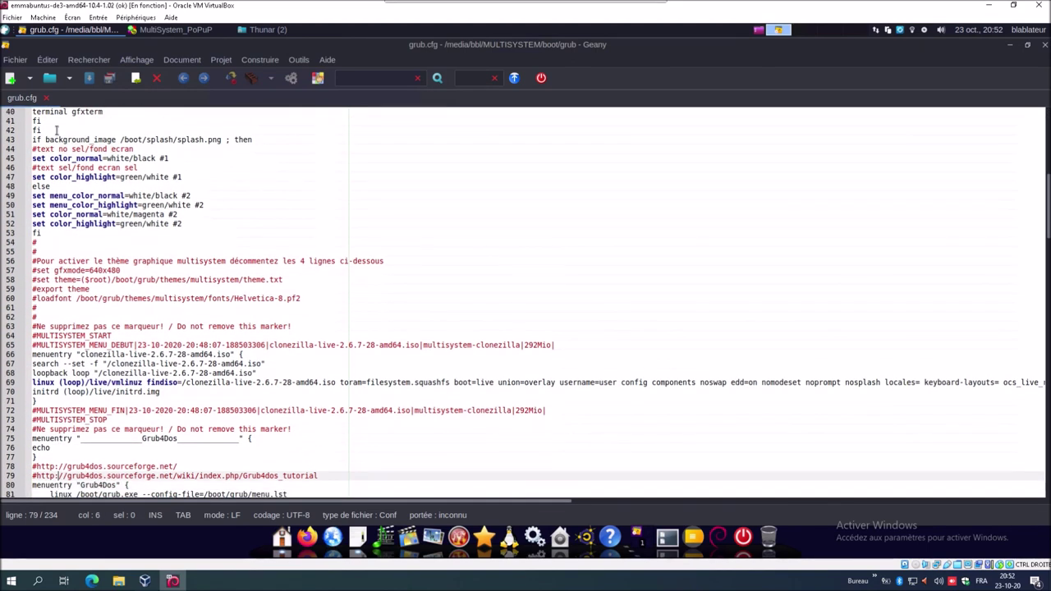
{"action": "key", "text": "Up"}
{"action": "key", "text": "Up"}
{"action": "key", "text": "Up"}
{"action": "key", "text": "Up"}
{"action": "key", "text": "Up"}
{"action": "key", "text": "Up"}
{"action": "key", "text": "Up"}
{"action": "key", "text": "Up"}
{"action": "key", "text": "Up"}
{"action": "key", "text": "Up"}
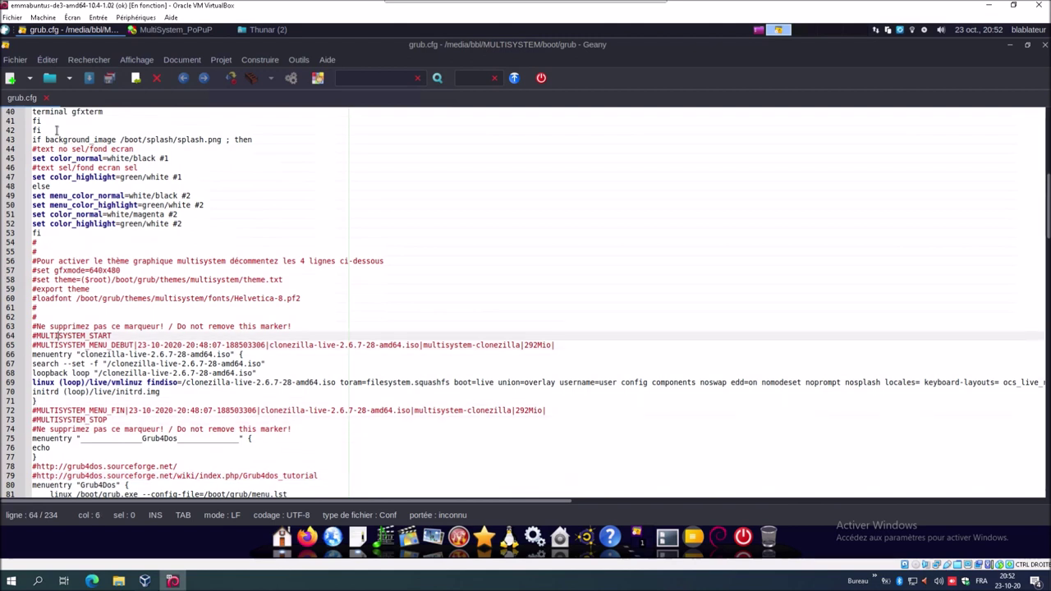
{"action": "key", "text": "Down"}
{"action": "key", "text": "Down"}
{"action": "key", "text": "Down"}
{"action": "key", "text": "Down"}
{"action": "key", "text": "Down"}
{"action": "key", "text": "Down"}
{"action": "key", "text": "Down"}
{"action": "key", "text": "Down"}
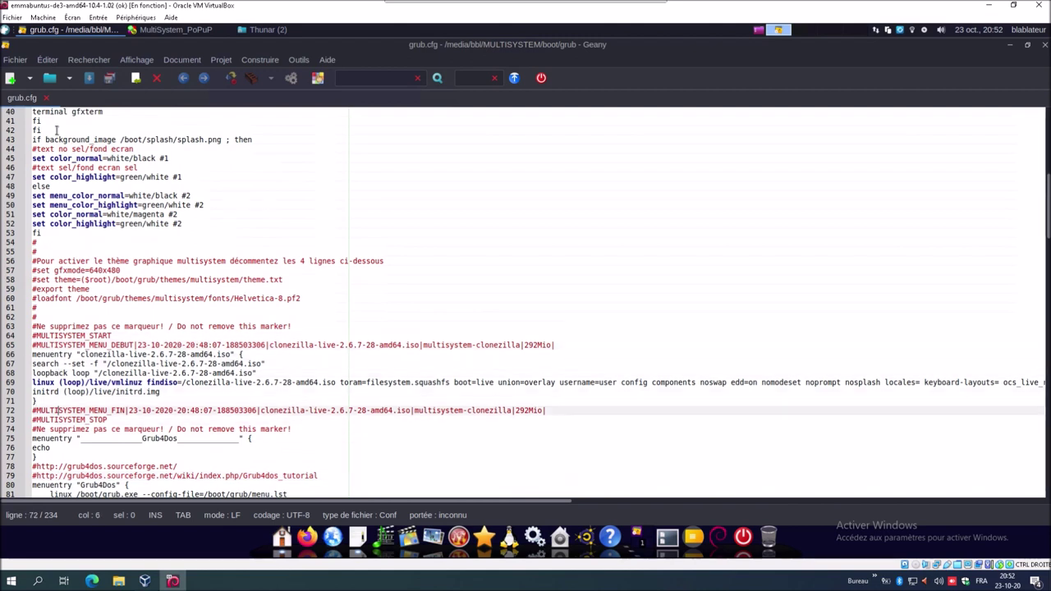
{"action": "key", "text": "Up"}
{"action": "key", "text": "Up"}
{"action": "key", "text": "Up"}
{"action": "key", "text": "Up"}
{"action": "key", "text": "Up"}
{"action": "key", "text": "Up"}
{"action": "key", "text": "Up"}
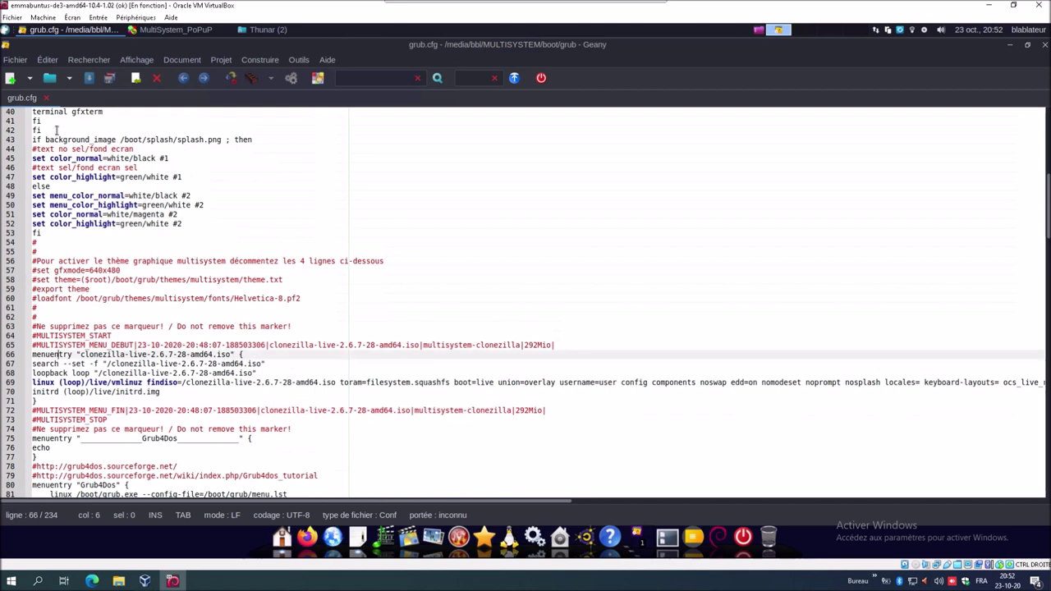
{"action": "key", "text": "Down"}
{"action": "key", "text": "Down"}
{"action": "key", "text": "Down"}
{"action": "key", "text": "Down"}
{"action": "key", "text": "Down"}
{"action": "key", "text": "Down"}
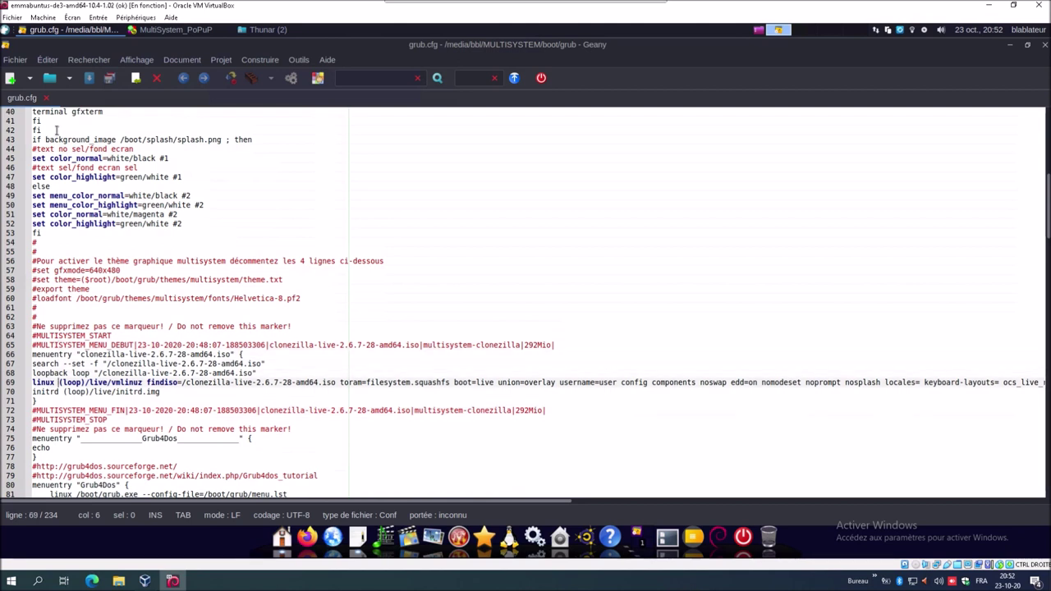
{"action": "key", "text": "Down"}
{"action": "key", "text": "Right"}
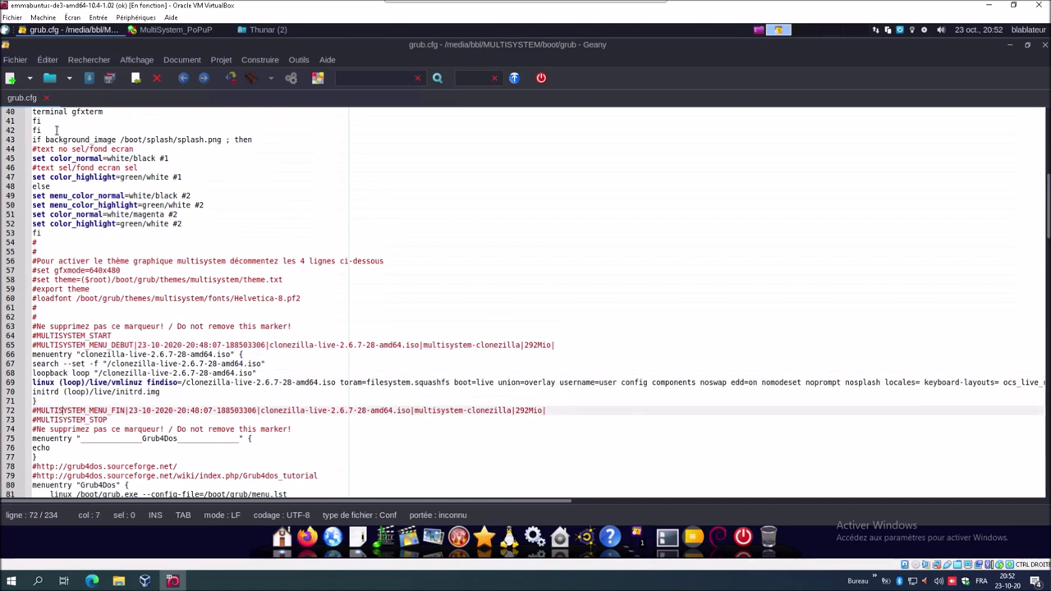
{"action": "key", "text": "Right"}
{"action": "key", "text": "Right"}
{"action": "key", "text": "Right"}
{"action": "key", "text": "Right"}
{"action": "key", "text": "Right"}
{"action": "key", "text": "Right"}
{"action": "key", "text": "Right"}
{"action": "key", "text": "Right"}
{"action": "key", "text": "Right"}
{"action": "key", "text": "Right"}
{"action": "key", "text": "Right"}
{"action": "key", "text": "Right"}
{"action": "key", "text": "Right"}
{"action": "key", "text": "Right"}
{"action": "key", "text": "Right"}
{"action": "key", "text": "Right"}
{"action": "key", "text": "Right"}
{"action": "key", "text": "Right"}
{"action": "key", "text": "Right"}
{"action": "key", "text": "Right"}
{"action": "key", "text": "Right"}
{"action": "key", "text": "Right"}
{"action": "key", "text": "Right"}
{"action": "key", "text": "Right"}
{"action": "key", "text": "Right"}
{"action": "key", "text": "Right"}
{"action": "key", "text": "Right"}
{"action": "key", "text": "Right"}
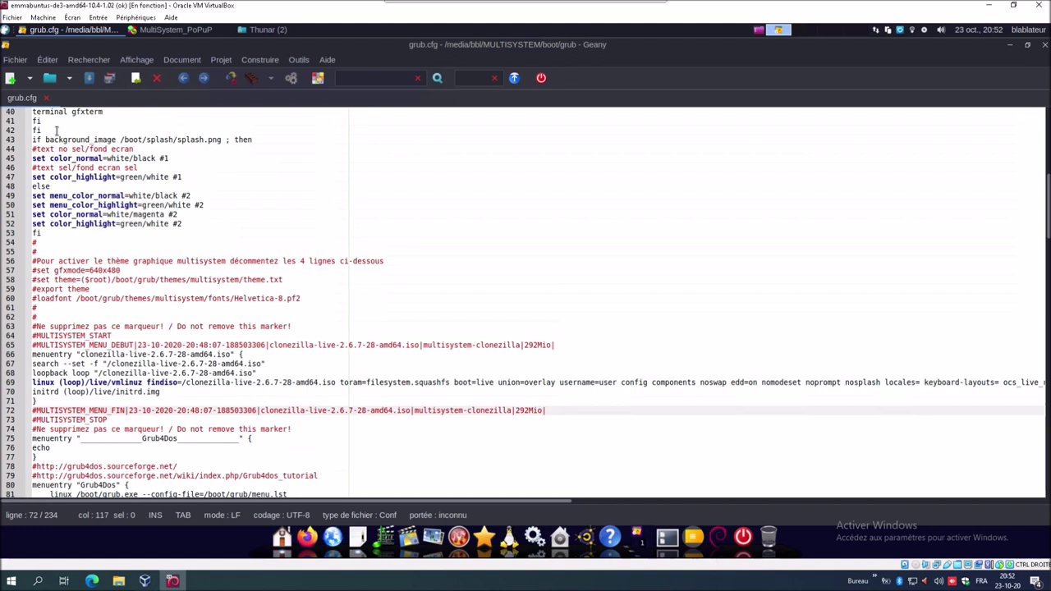
- Paste the Emmabuntüs Clonezilla entry on a new line after line 72 and close grub.cfg
{"action": "key", "text": "Return"}
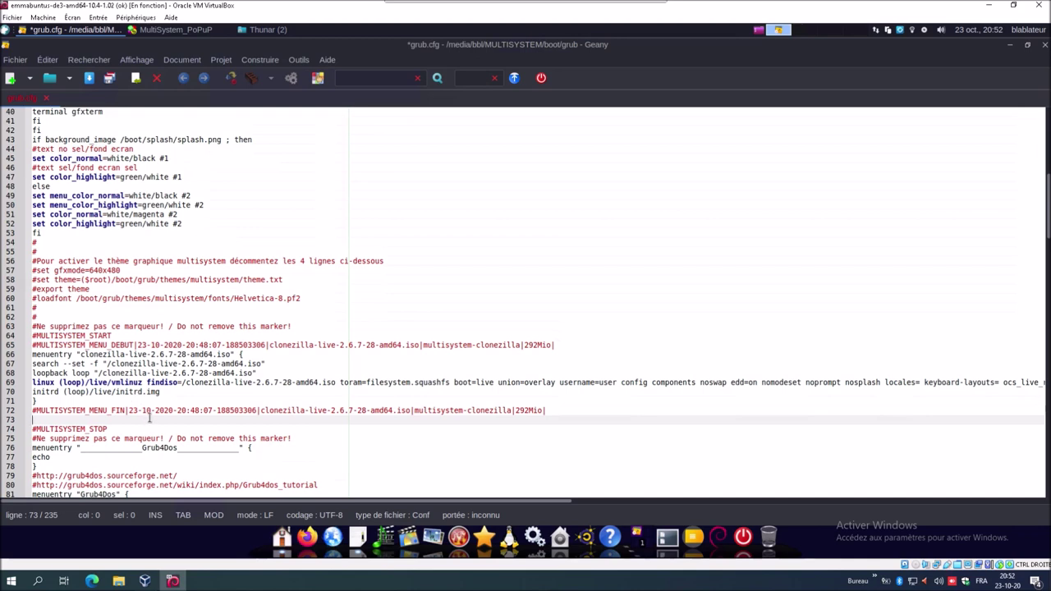
{"action": "key", "text": "ctrl+v"}
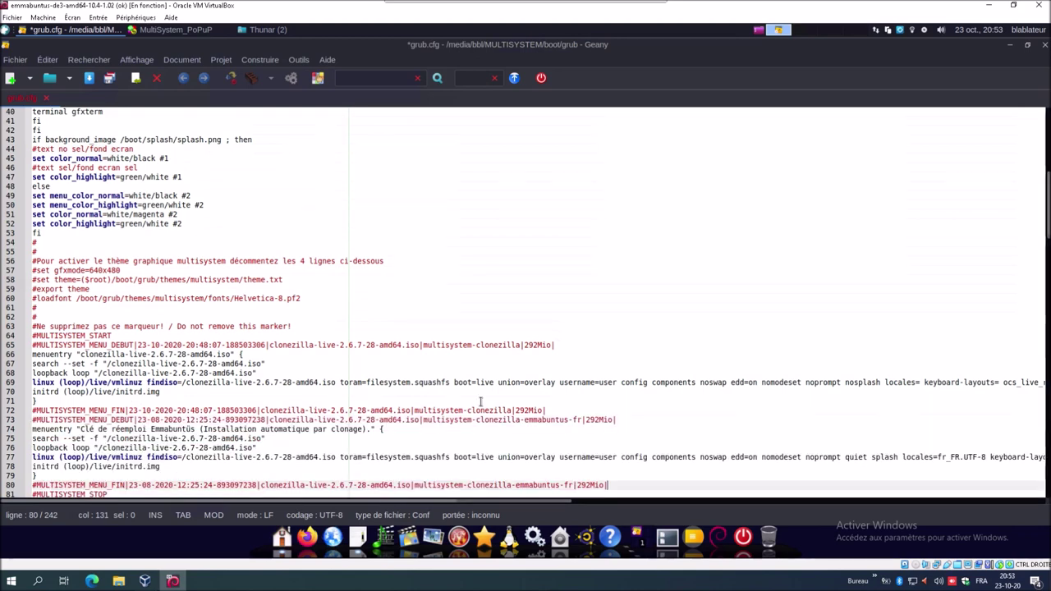
{"action": "scroll", "coordinate": [480, 401], "scroll_direction": "down", "scroll_amount": 3}
{"action": "key", "text": "Up"}
{"action": "key", "text": "Up"}
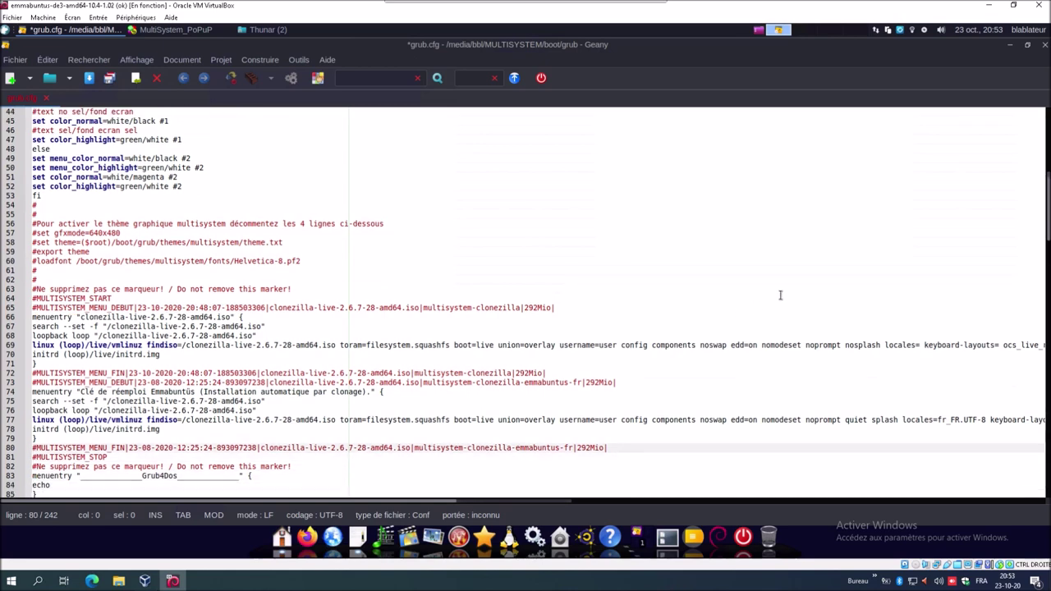
{"action": "left_click", "coordinate": [1045, 46]}
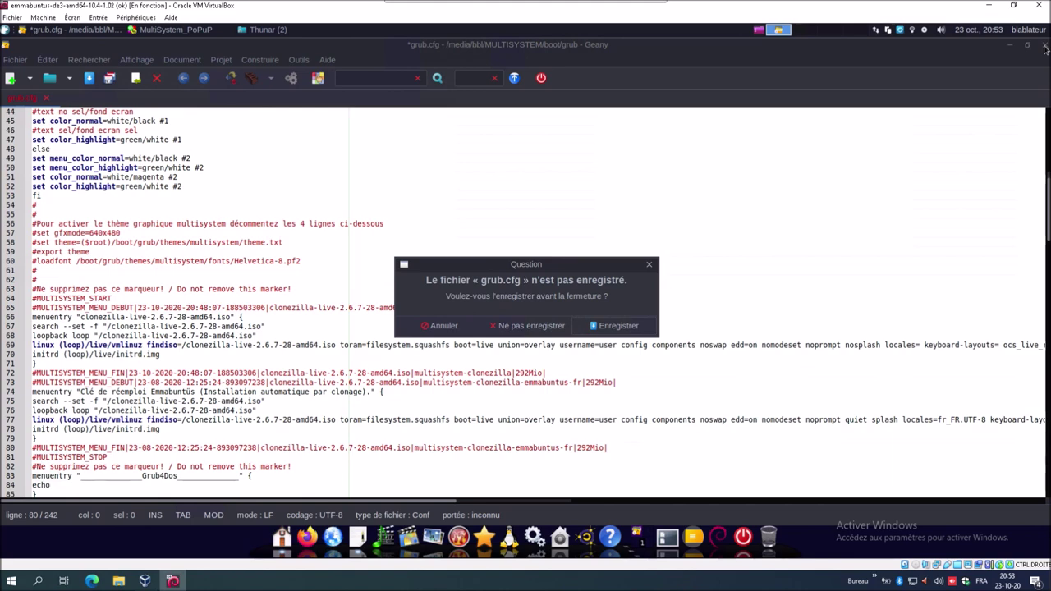
- Save grub.cfg, enter the administrator password to update the key's GRUB, and close MultiSystem
{"action": "left_click", "coordinate": [641, 326]}
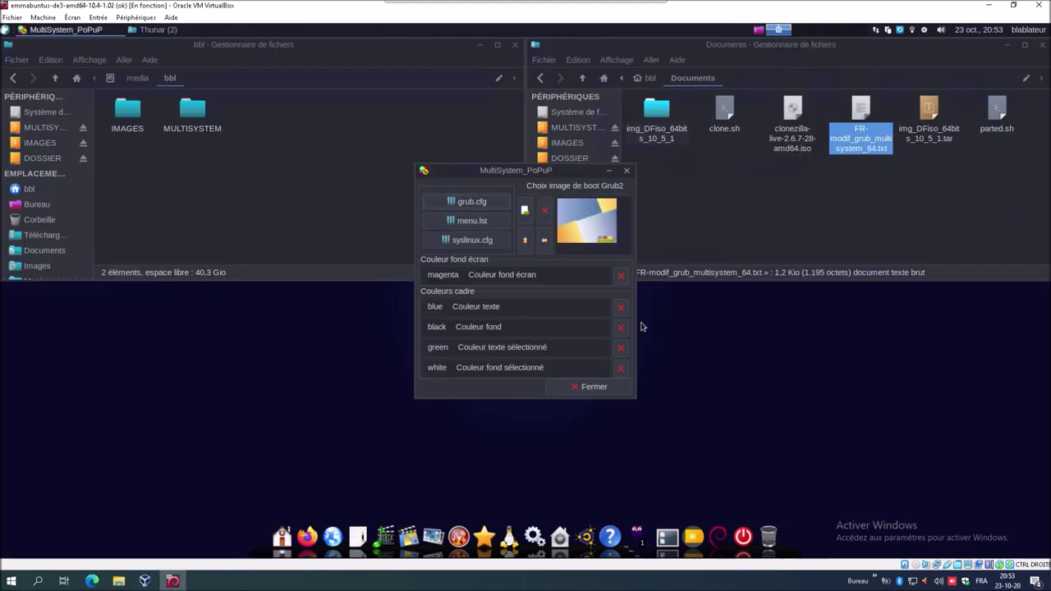
{"action": "left_click", "coordinate": [585, 387]}
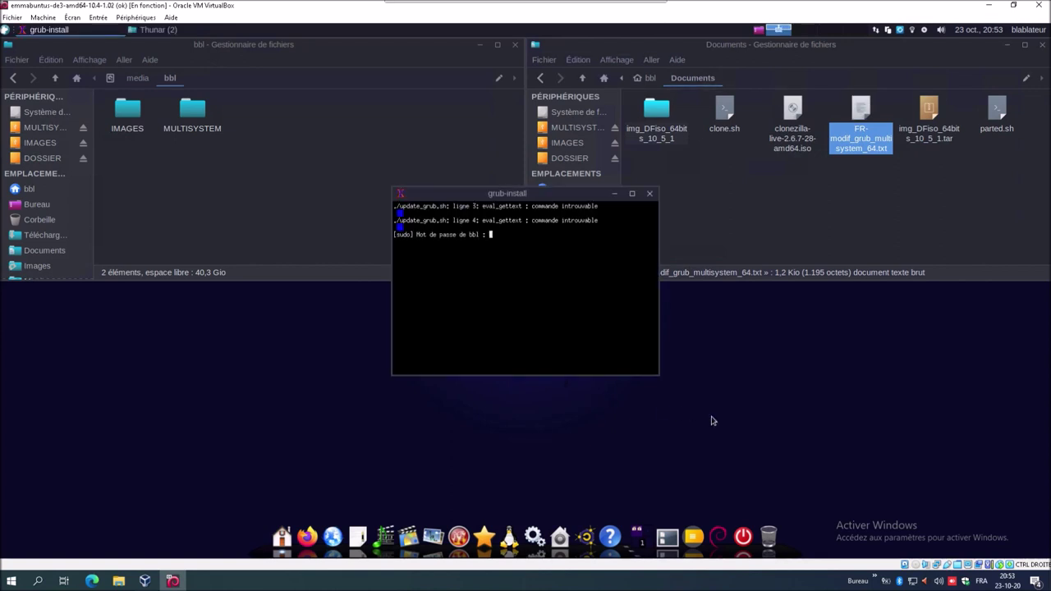
{"action": "type", "text": "***"}
{"action": "key", "text": "Return"}
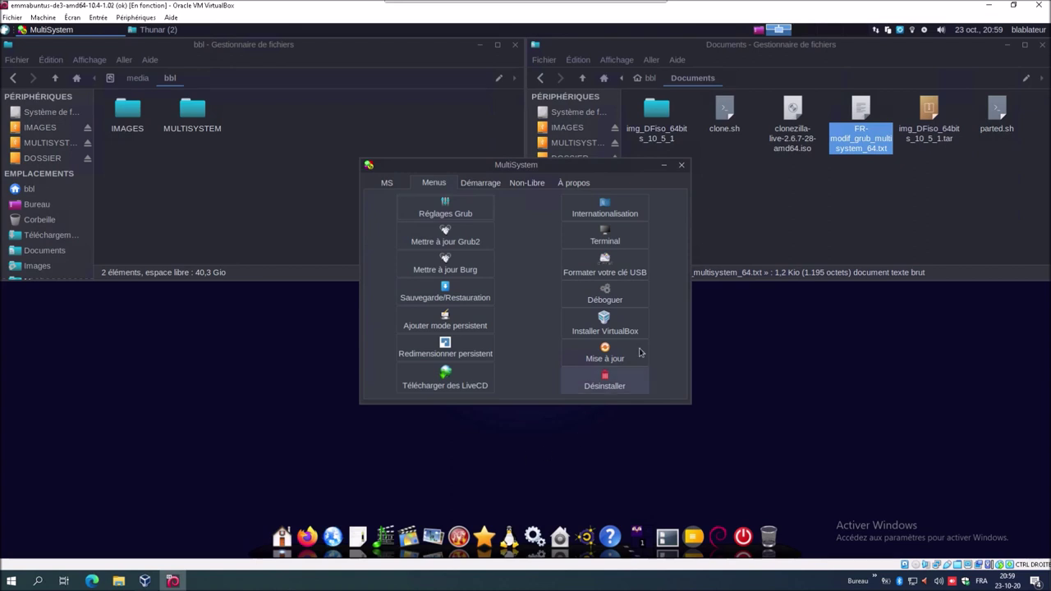
{"action": "left_click", "coordinate": [681, 165]}
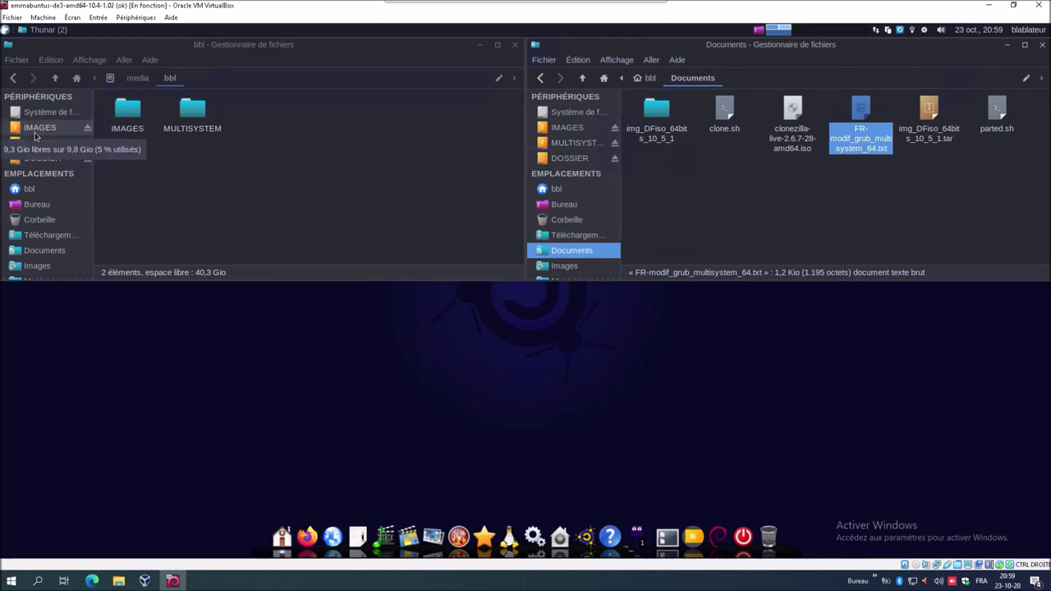
- Open the IMAGES volume in an administrator Thunar window and unmaximize it beside the others
{"action": "left_click", "coordinate": [35, 131]}
{"action": "right_click", "coordinate": [129, 204]}
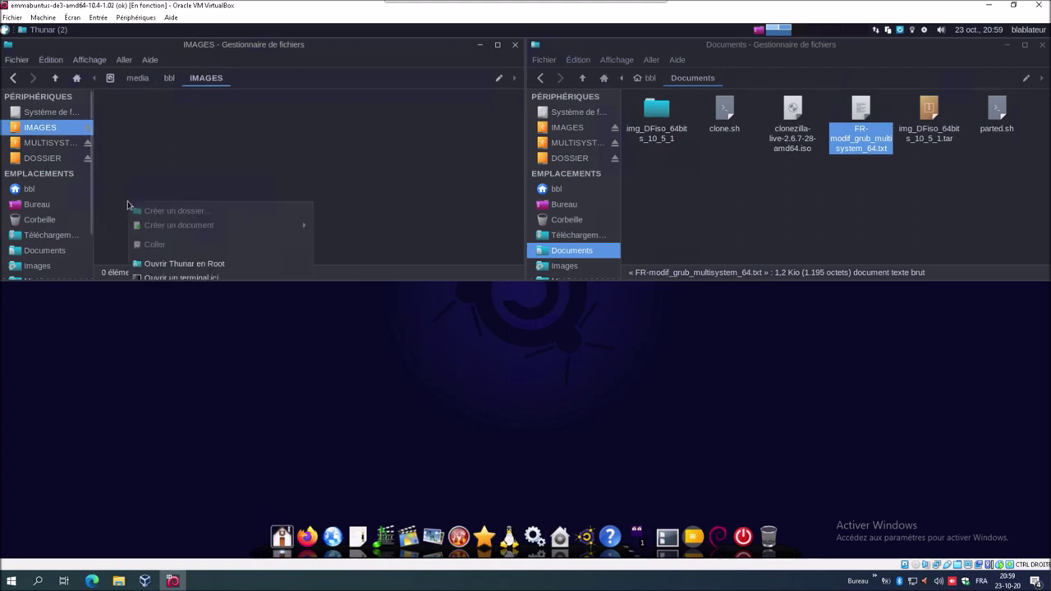
{"action": "left_click", "coordinate": [166, 266]}
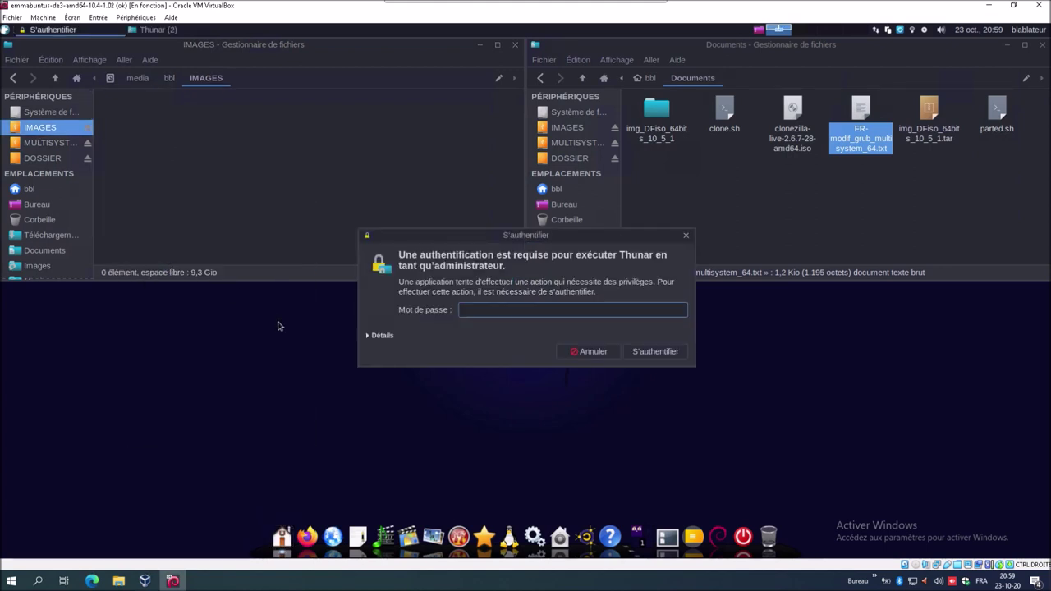
{"action": "type", "text": "••"}
{"action": "key", "text": "Return"}
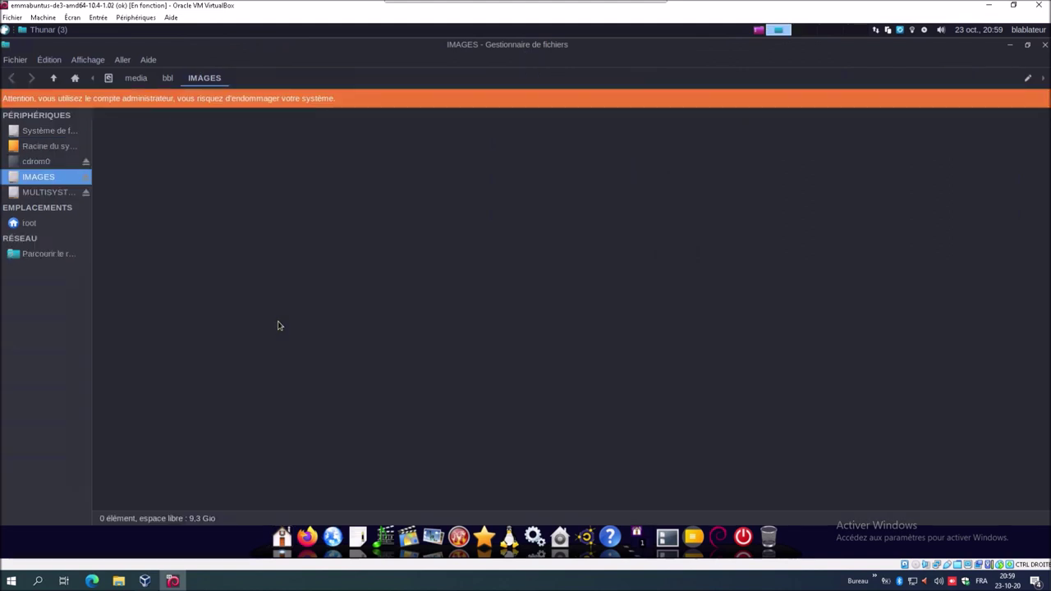
{"action": "left_click_drag", "start_coordinate": [499, 42], "coordinate": [149, 215]}
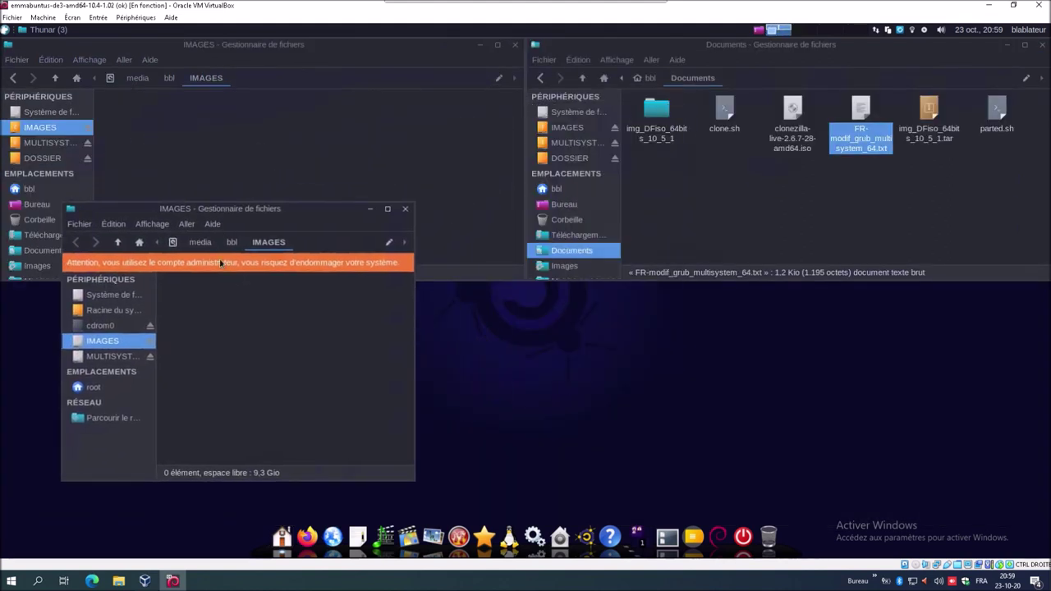
- Copy clone.sh and parted.sh from Documents and paste them into IMAGES
{"action": "left_click", "coordinate": [721, 117]}
{"action": "left_click", "coordinate": [995, 122], "text": "ctrl"}
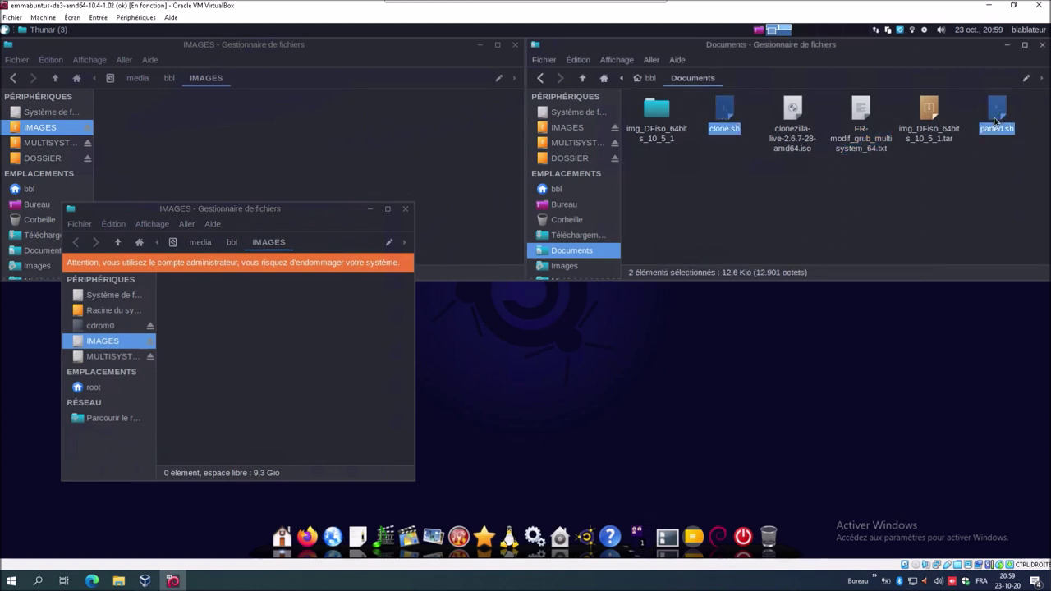
{"action": "right_click", "coordinate": [995, 121]}
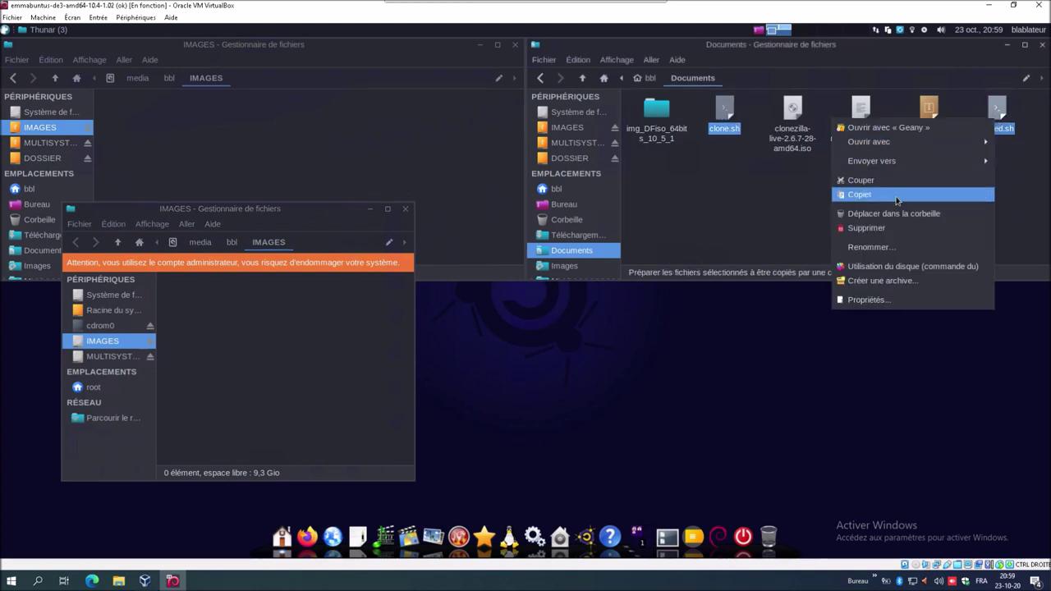
{"action": "left_click", "coordinate": [870, 197]}
{"action": "right_click", "coordinate": [258, 389]}
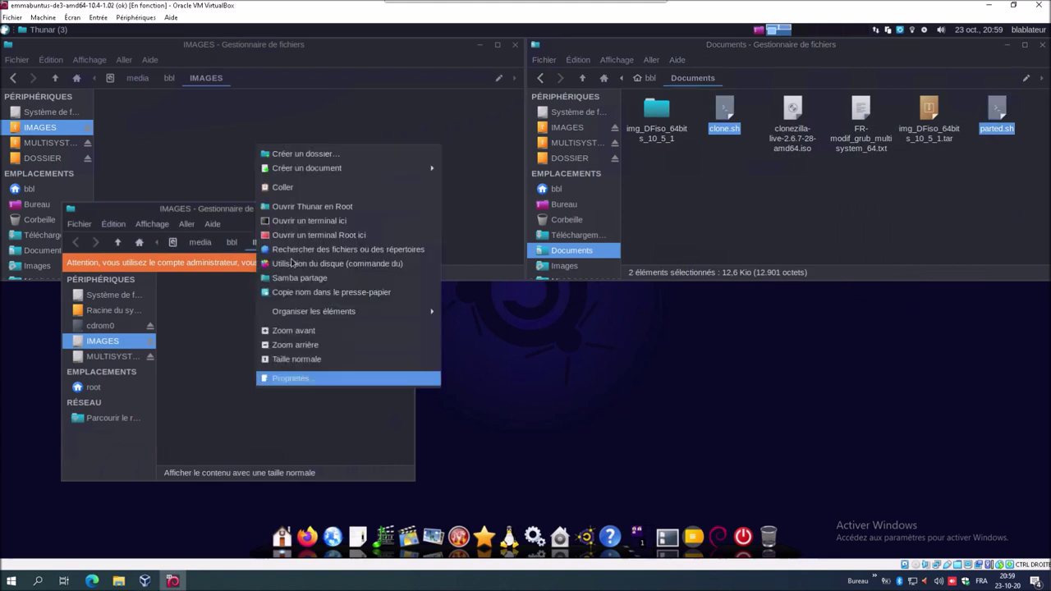
{"action": "left_click", "coordinate": [303, 191]}
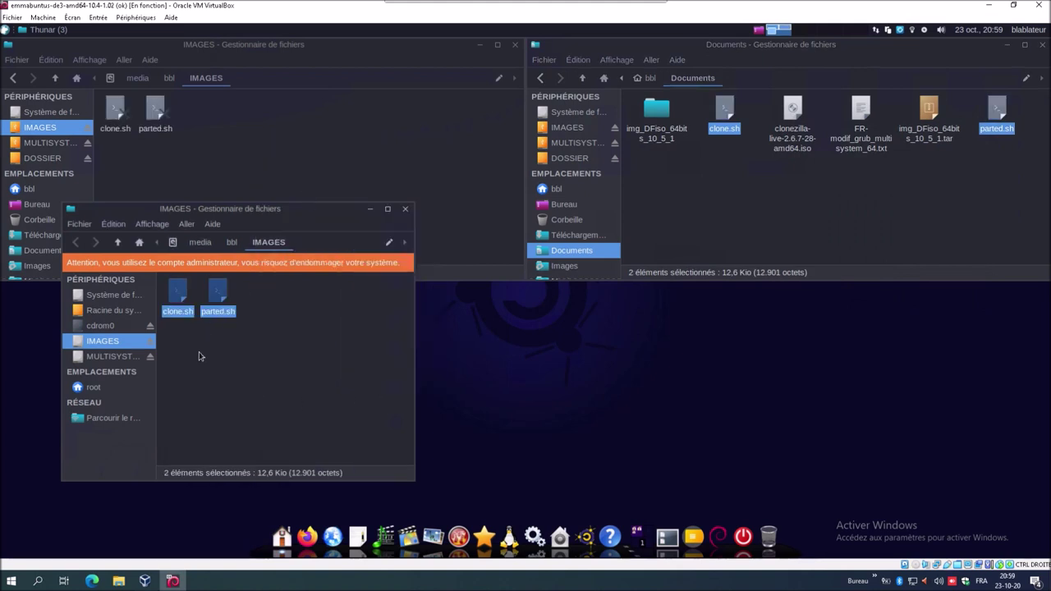
- Allow the pasted clone.sh to be executed as a program via its Permissions
{"action": "left_click", "coordinate": [235, 334]}
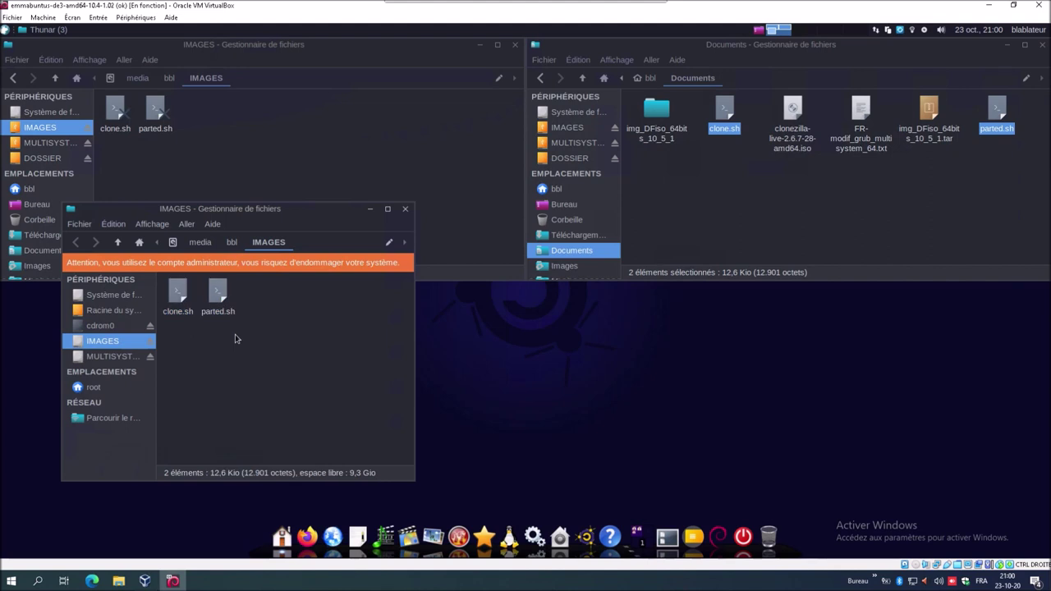
{"action": "left_click", "coordinate": [182, 297]}
{"action": "right_click", "coordinate": [182, 298]}
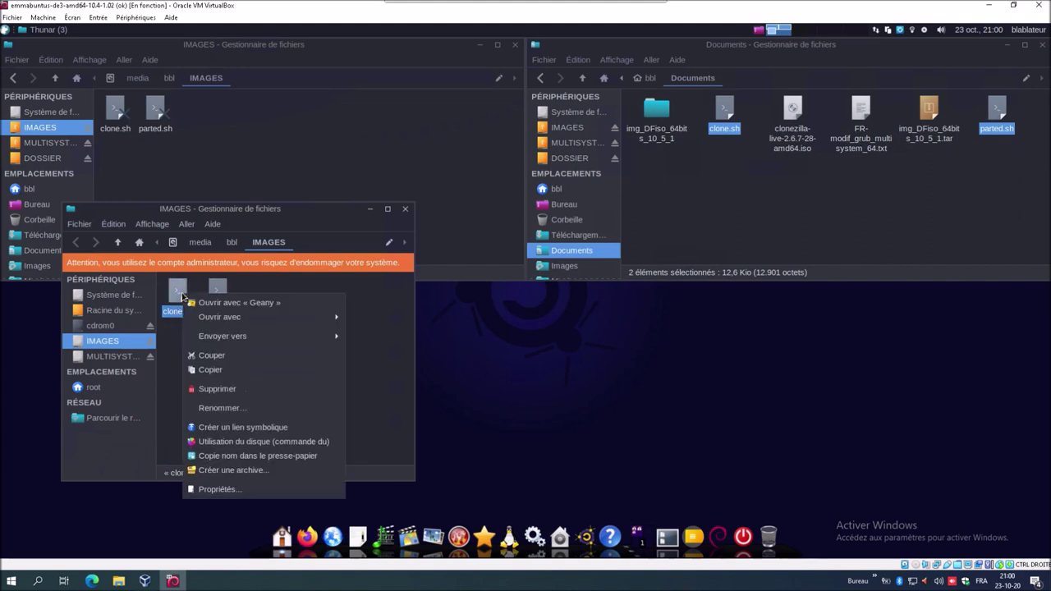
{"action": "left_click", "coordinate": [205, 490]}
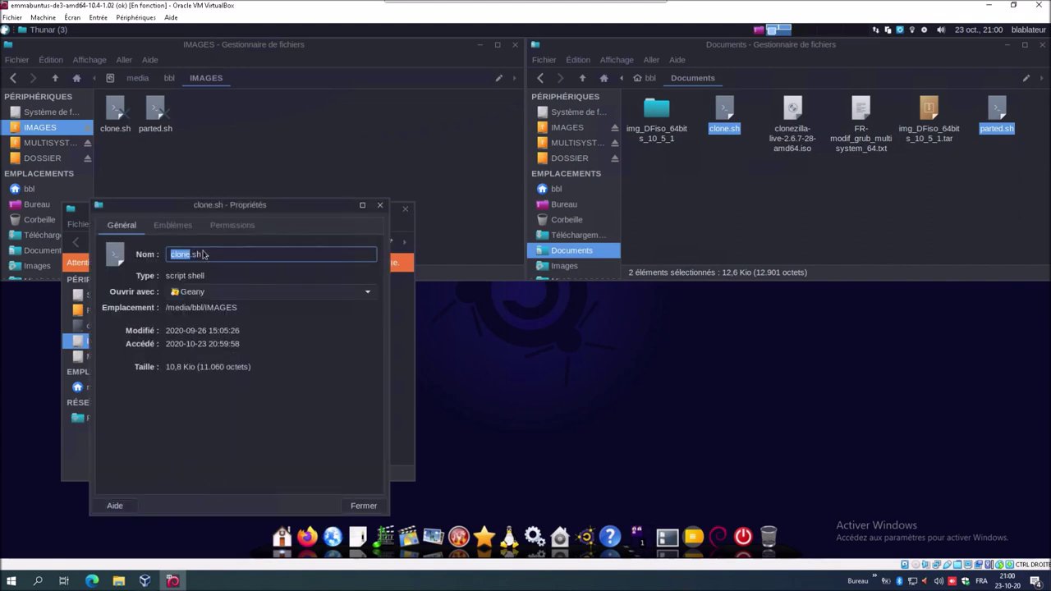
{"action": "left_click", "coordinate": [220, 226]}
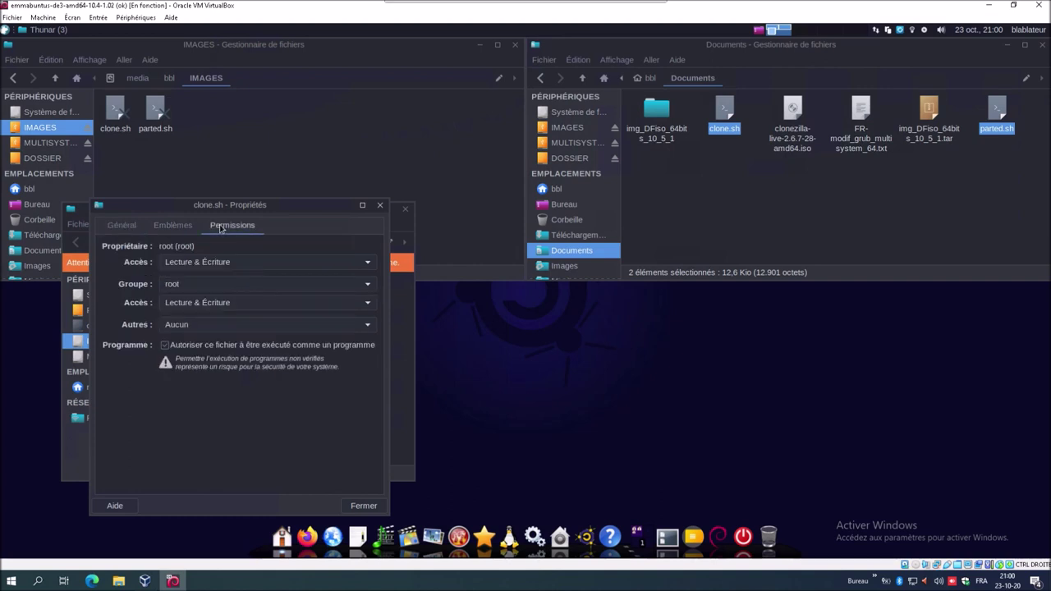
{"action": "left_click", "coordinate": [165, 345]}
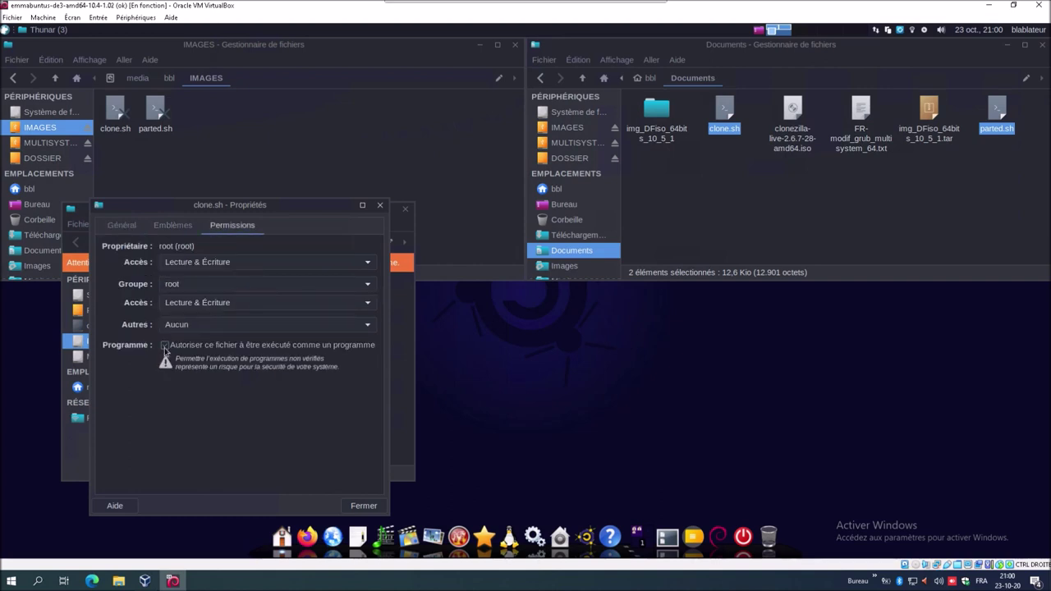
{"action": "left_click", "coordinate": [165, 345]}
{"action": "left_click", "coordinate": [356, 505]}
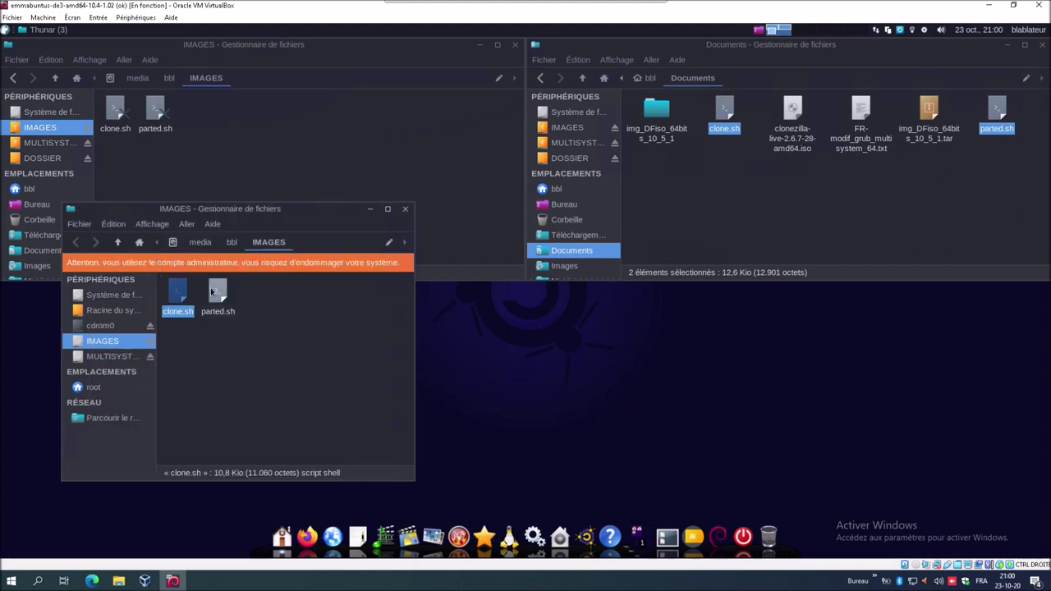
- Check that parted.sh is allowed to execute in its Permissions properties
{"action": "left_click", "coordinate": [222, 301]}
{"action": "right_click", "coordinate": [221, 300]}
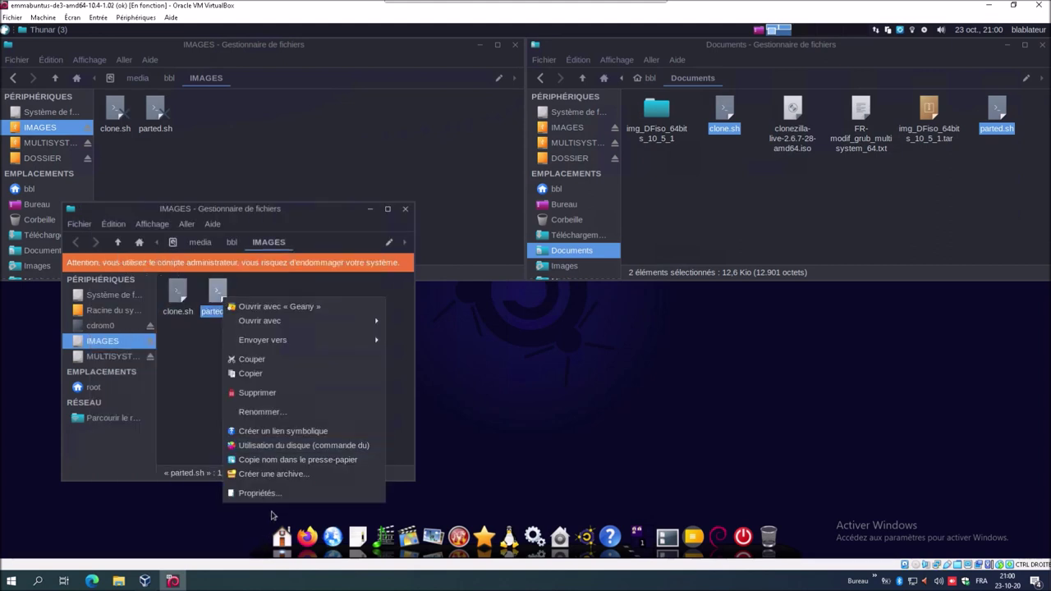
{"action": "left_click", "coordinate": [274, 493]}
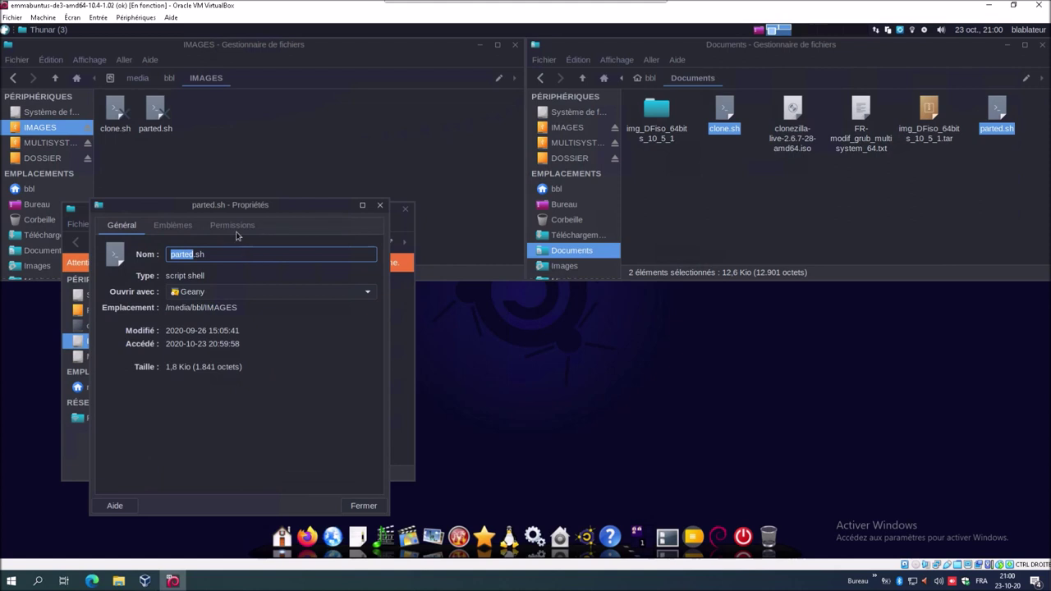
{"action": "left_click", "coordinate": [235, 230]}
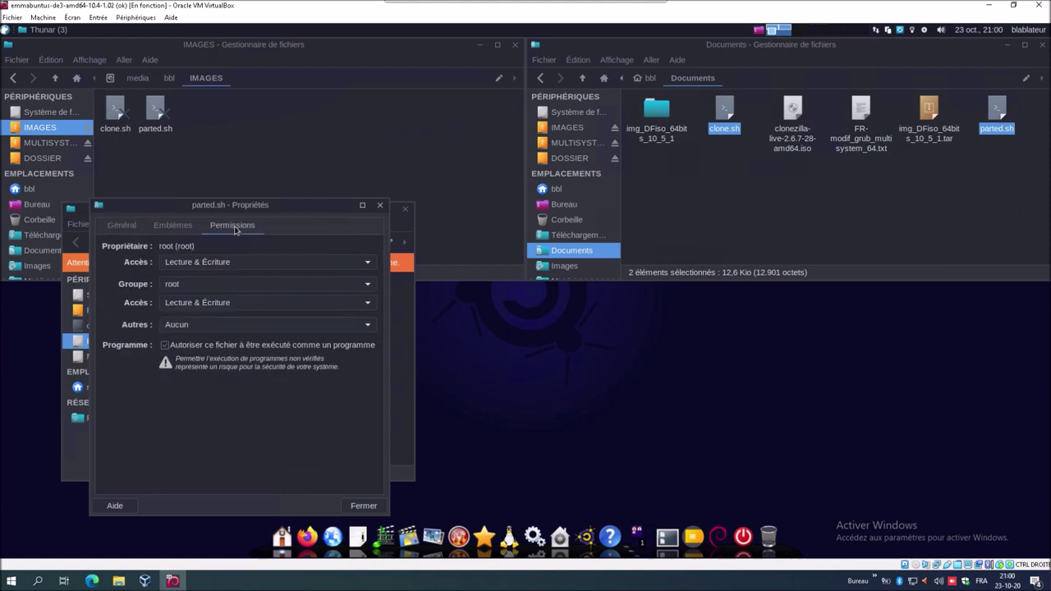
{"action": "left_click", "coordinate": [361, 506]}
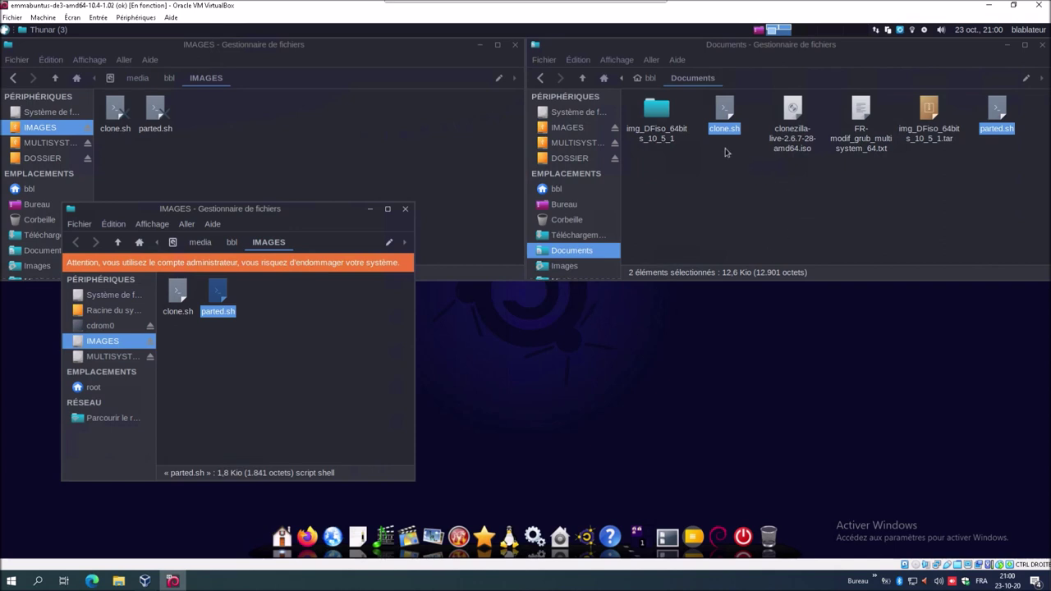
{"action": "left_click", "coordinate": [665, 131]}
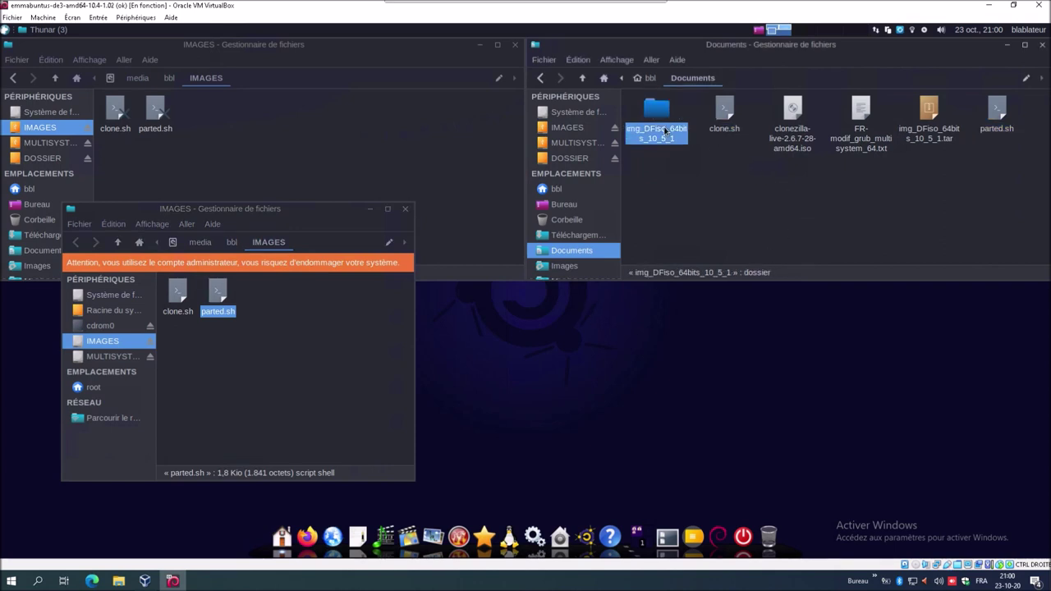
- Copy the img_DFiso_64bits_10_5_1 folder into the root IMAGES window, then close that window
{"action": "right_click", "coordinate": [665, 131]}
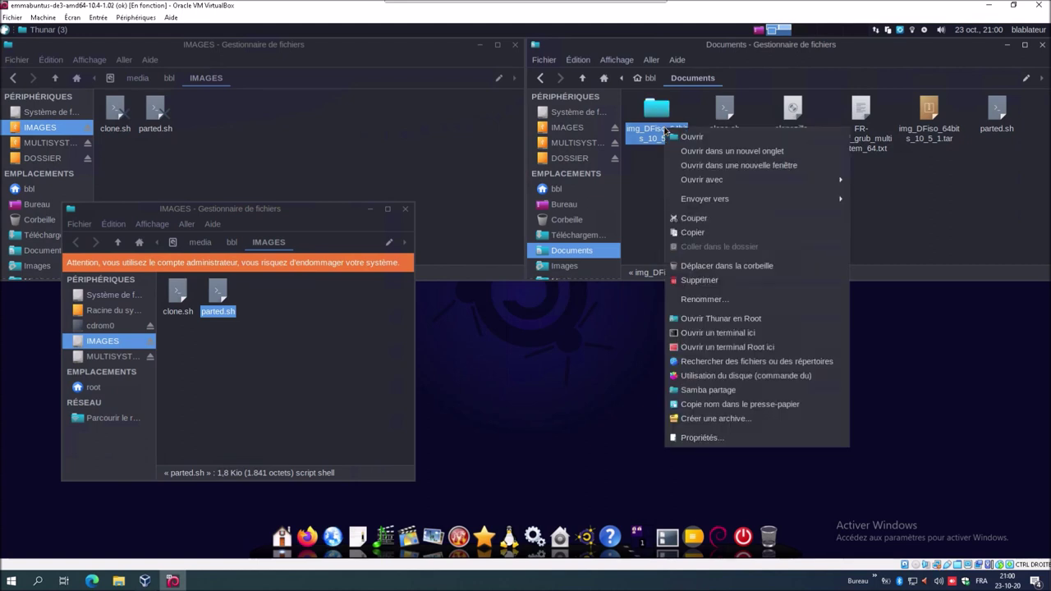
{"action": "left_click", "coordinate": [703, 233]}
{"action": "left_click", "coordinate": [314, 354]}
{"action": "right_click", "coordinate": [317, 352]}
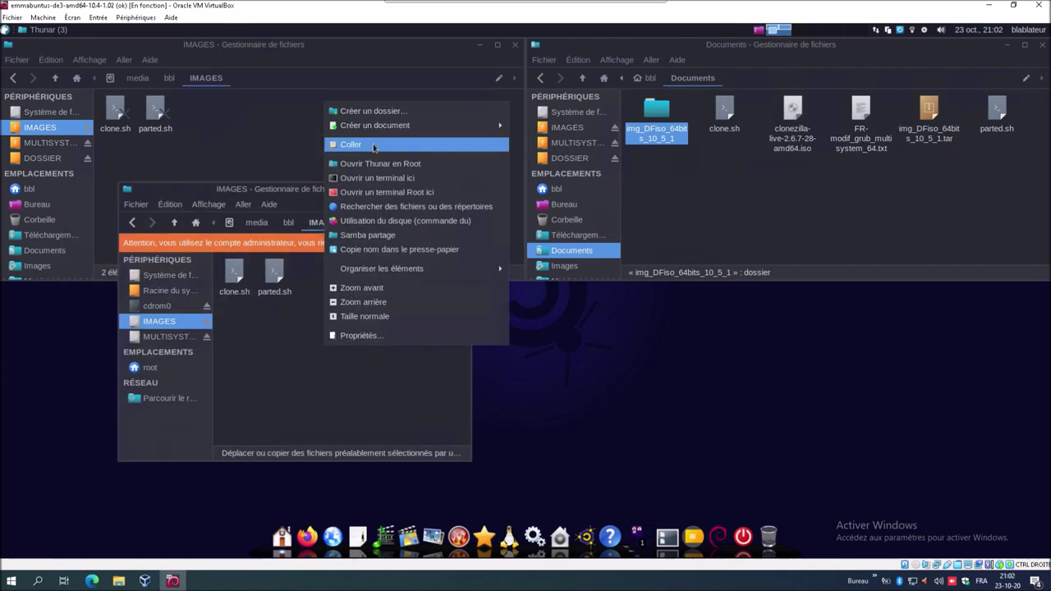
{"action": "left_click", "coordinate": [372, 144]}
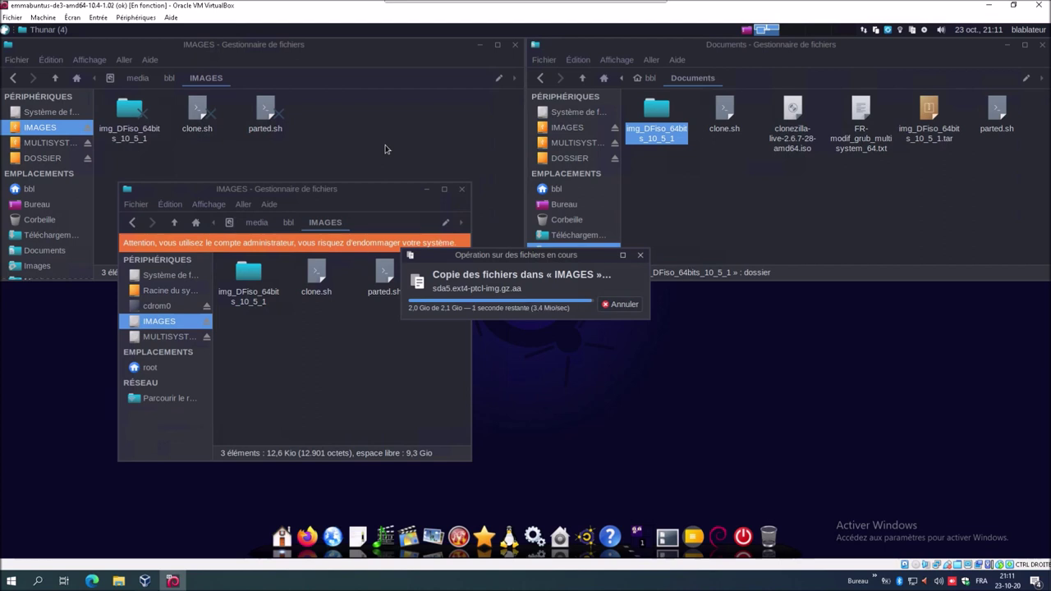
{"action": "left_click", "coordinate": [461, 189]}
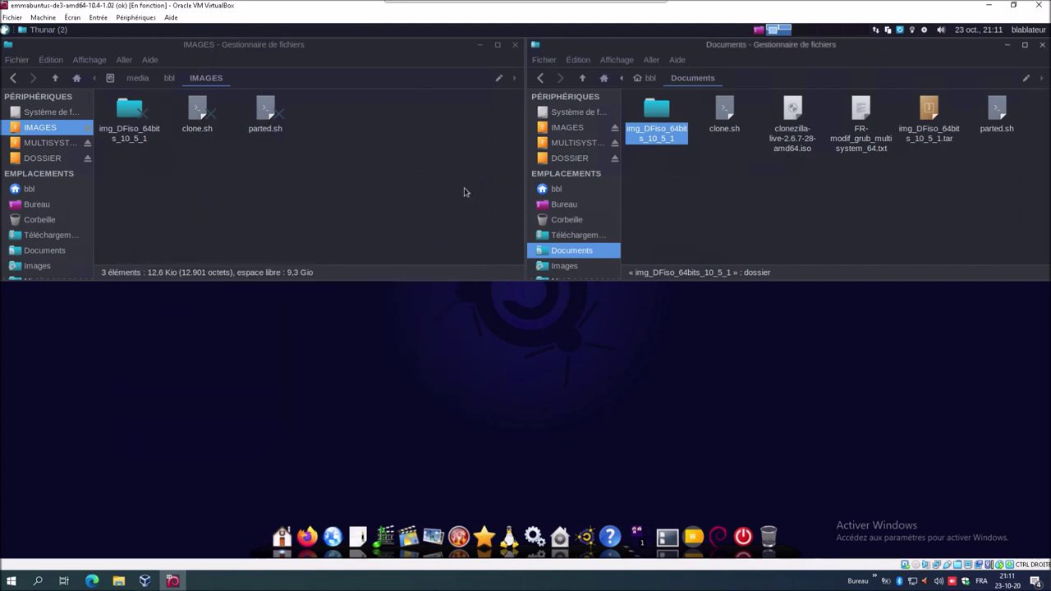
- Close the Documents and IMAGES windows and shut down the Emmabuntüs virtual machine
{"action": "left_click", "coordinate": [1041, 44]}
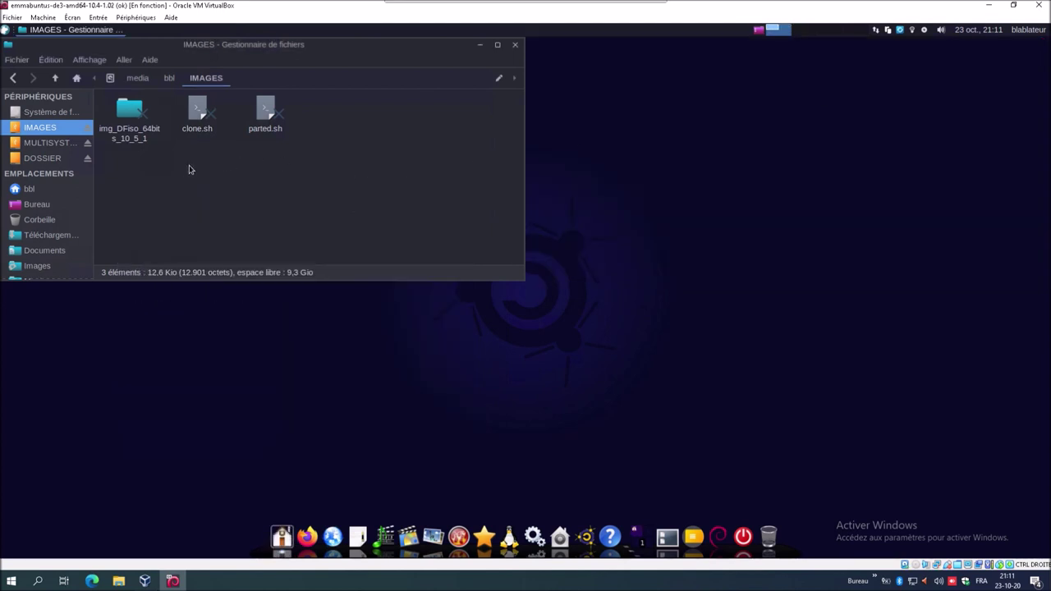
{"action": "left_click_drag", "start_coordinate": [225, 53], "coordinate": [486, 135]}
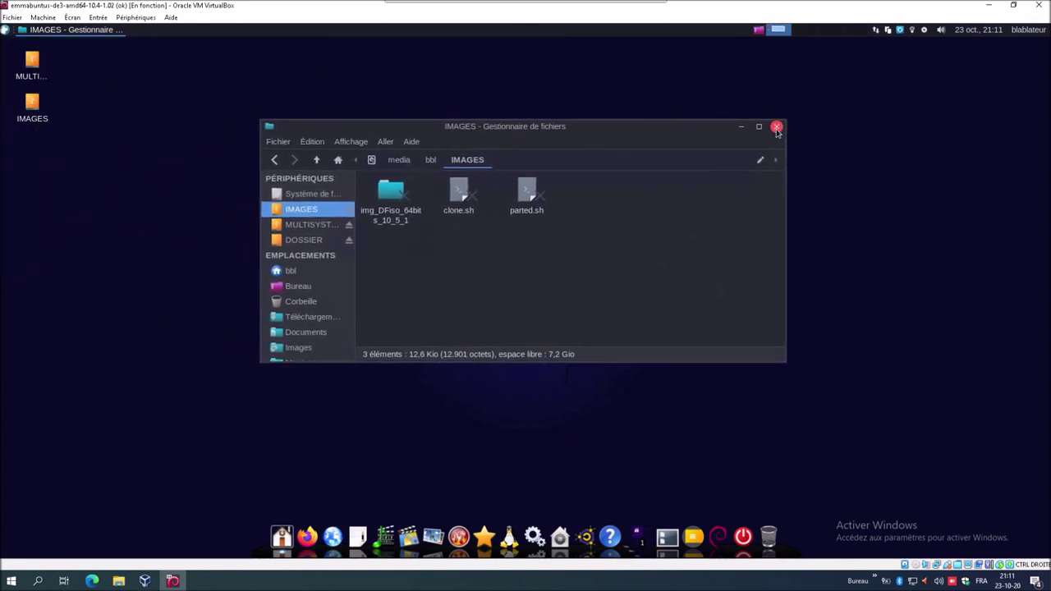
{"action": "left_click", "coordinate": [777, 128]}
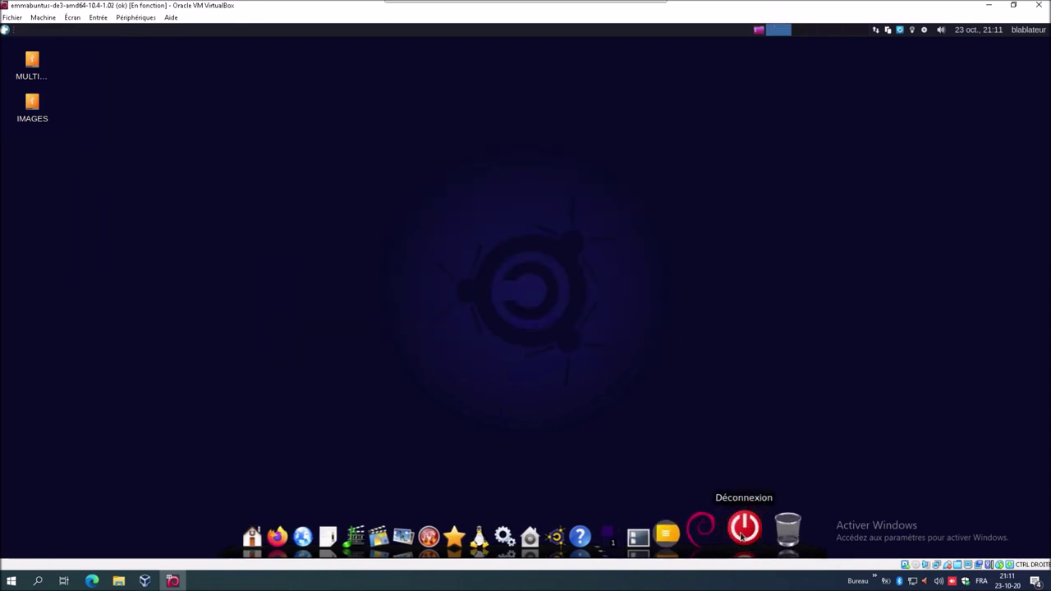
{"action": "left_click", "coordinate": [742, 534]}
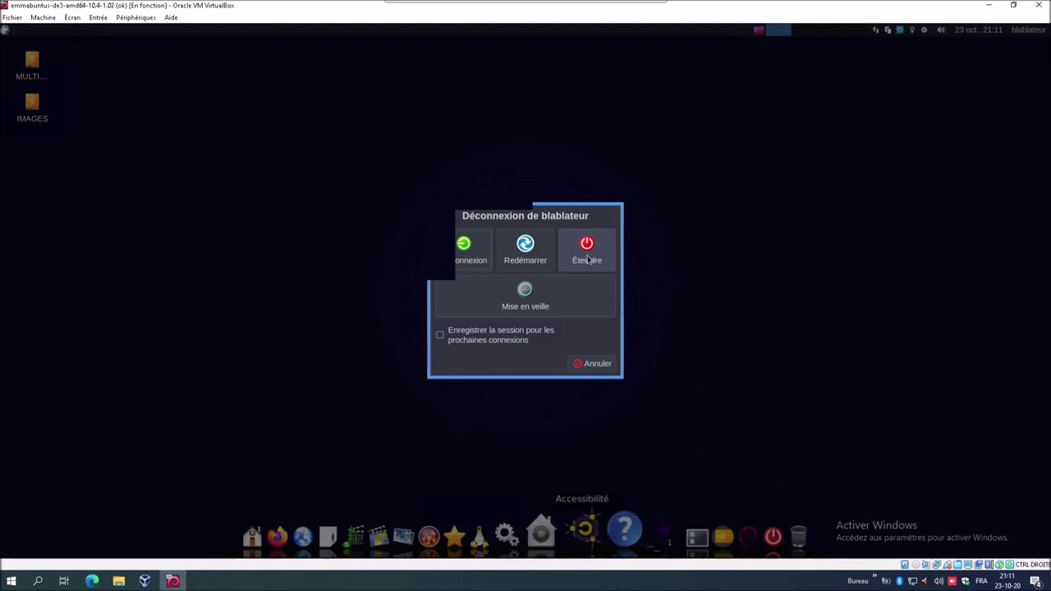
{"action": "left_click", "coordinate": [586, 250]}
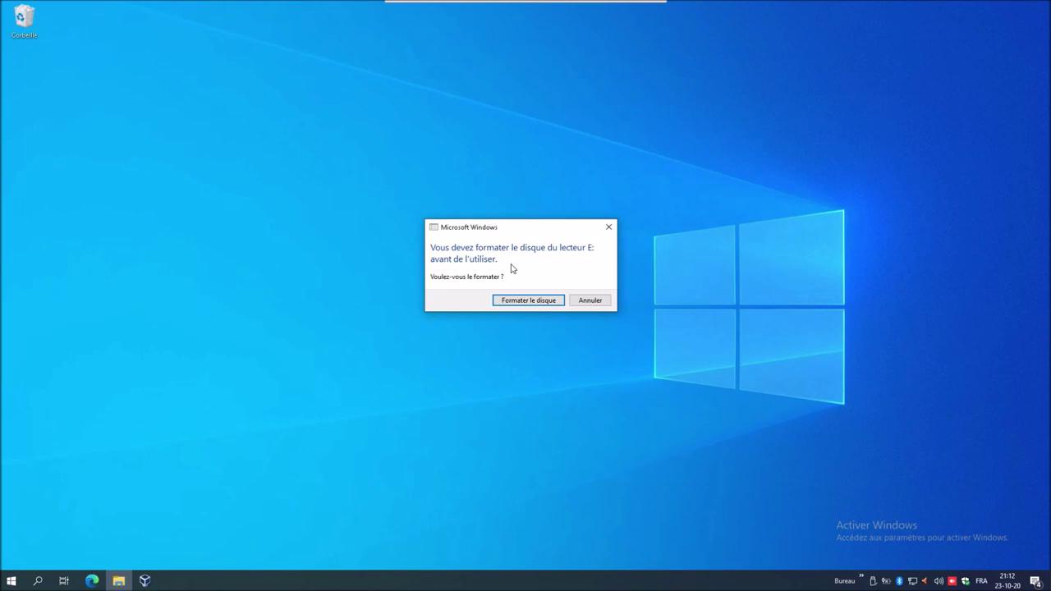
- Decline formatting drive E: and open the VM's Storage settings on the empty optical drive
{"action": "left_click", "coordinate": [590, 301]}
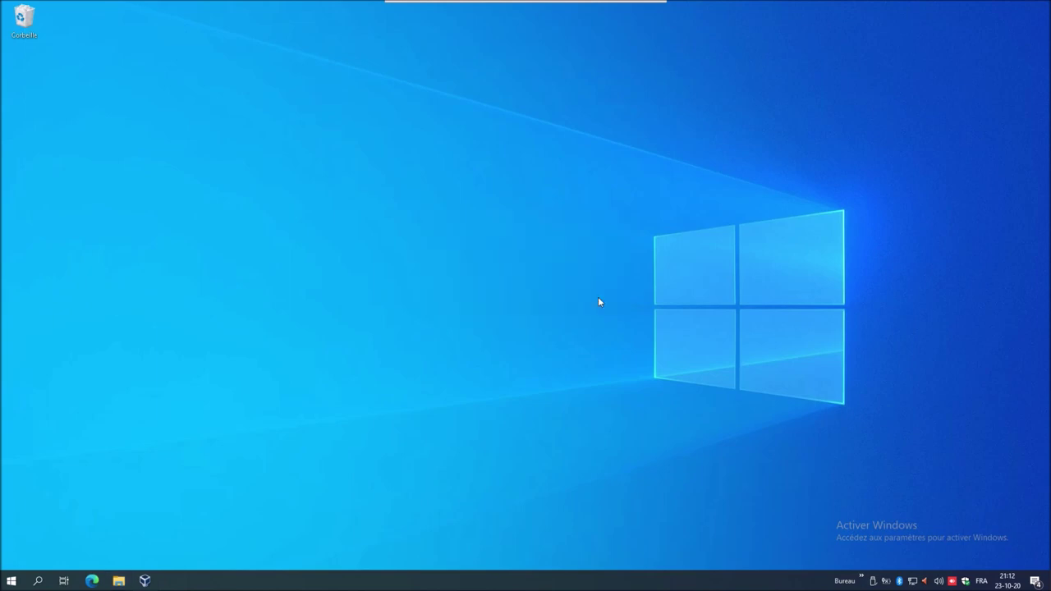
{"action": "left_click", "coordinate": [143, 581]}
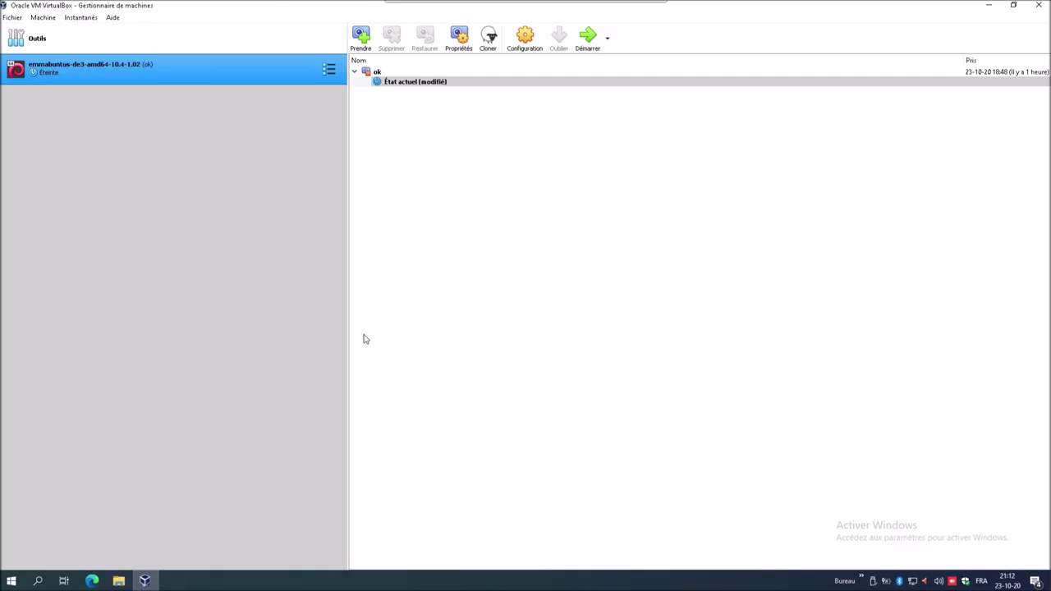
{"action": "left_click", "coordinate": [524, 37]}
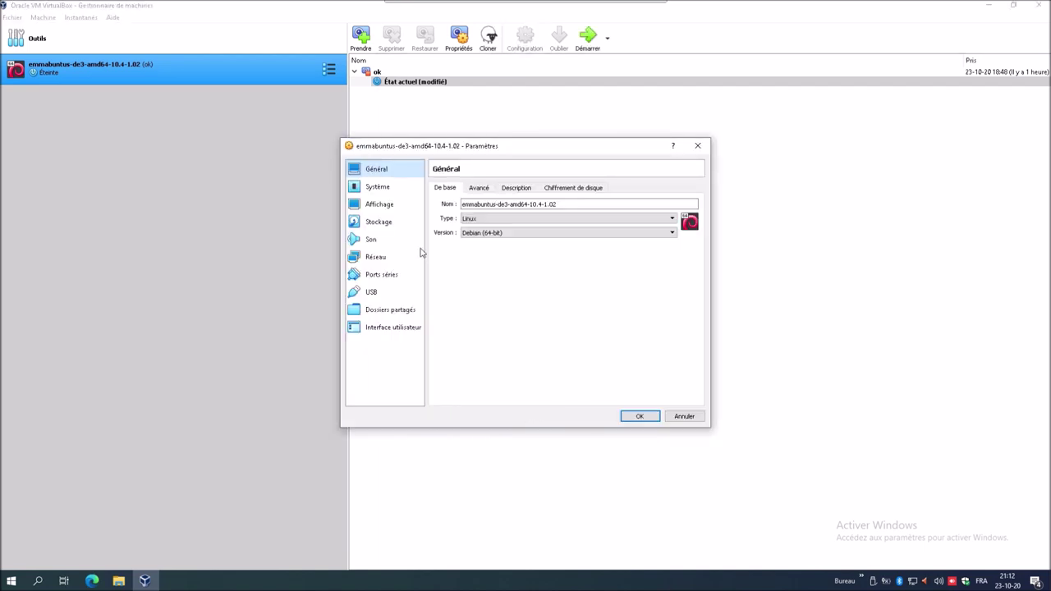
{"action": "left_click", "coordinate": [386, 224]}
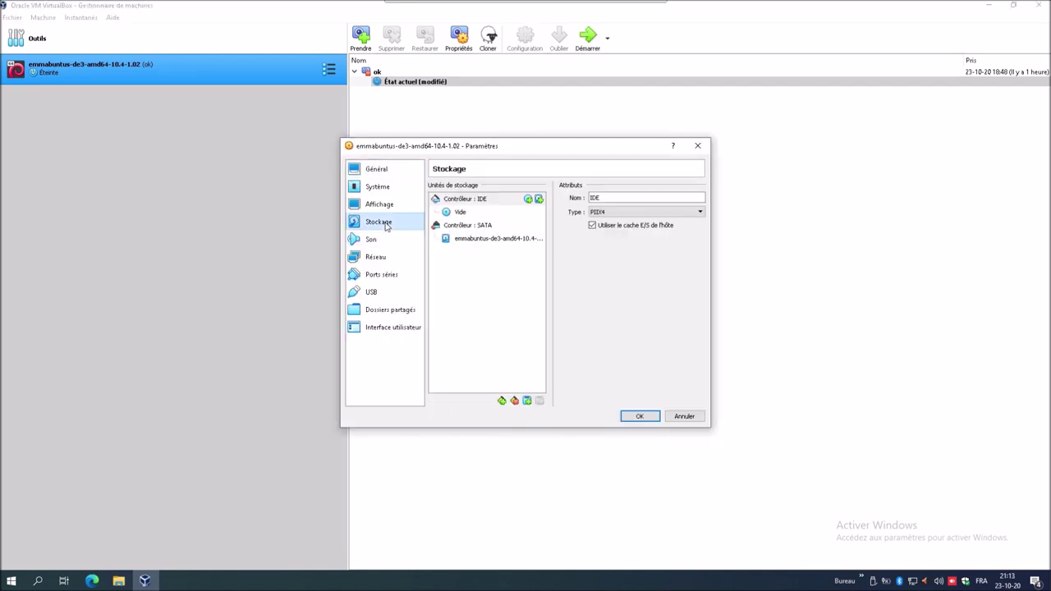
{"action": "left_click", "coordinate": [463, 214]}
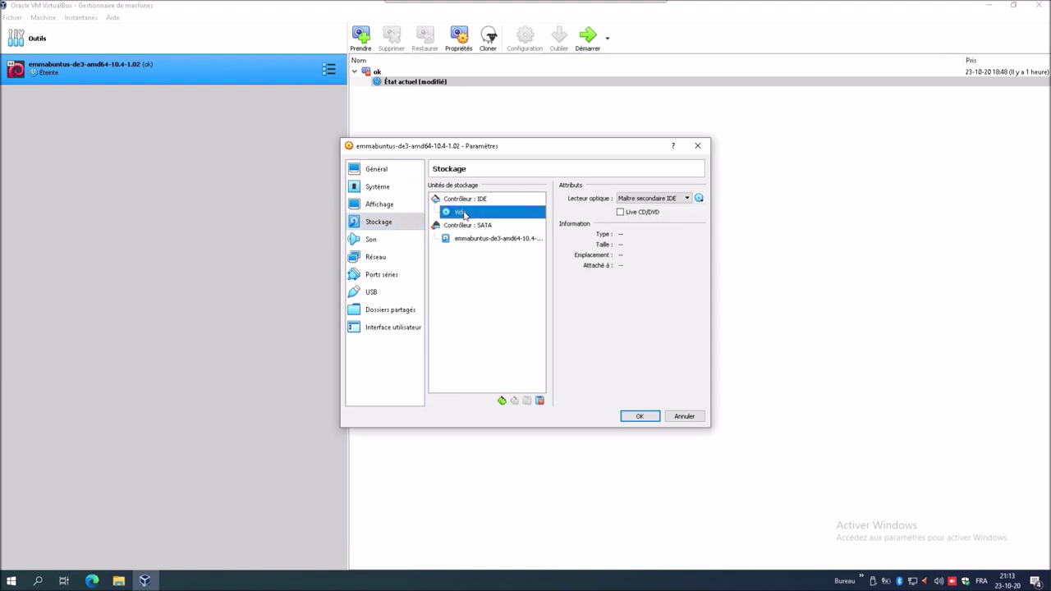
- Browse clé-USB-réemploi for an optical disk image, cancel, and launch Microsoft Edge
{"action": "left_click", "coordinate": [701, 199]}
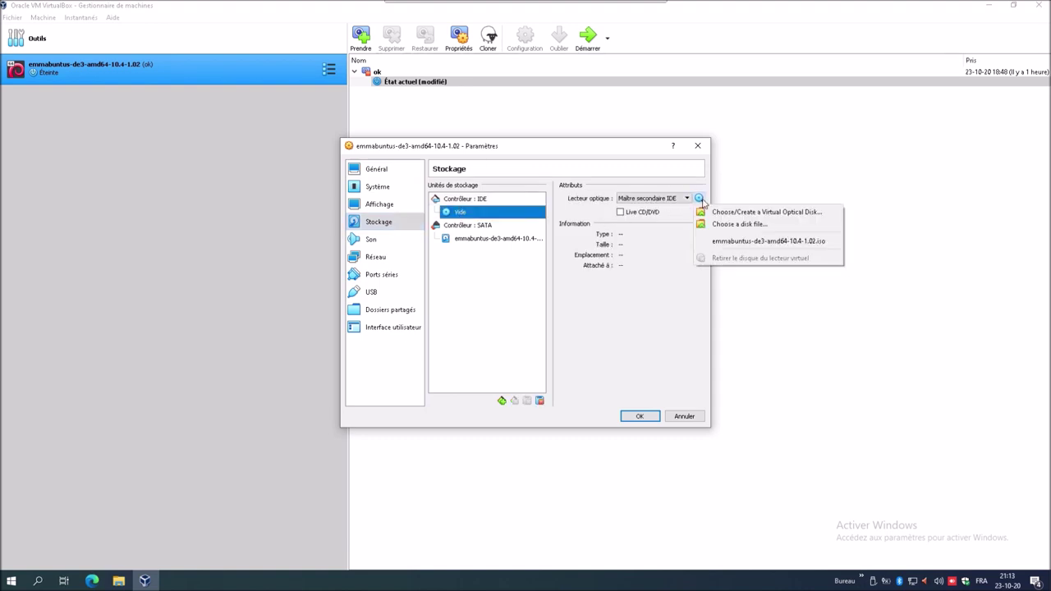
{"action": "left_click", "coordinate": [724, 224]}
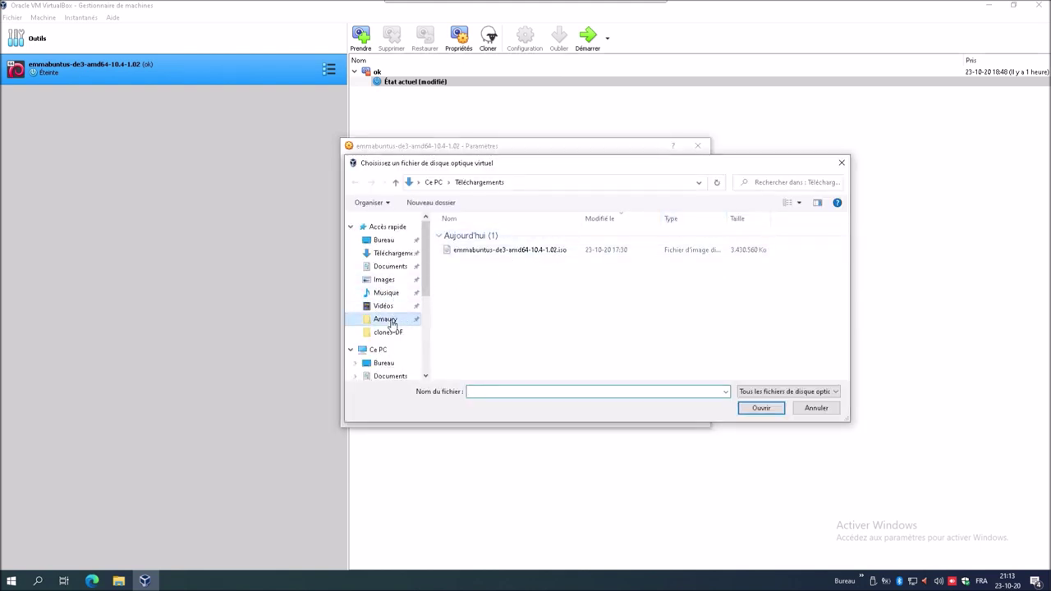
{"action": "left_click", "coordinate": [390, 321]}
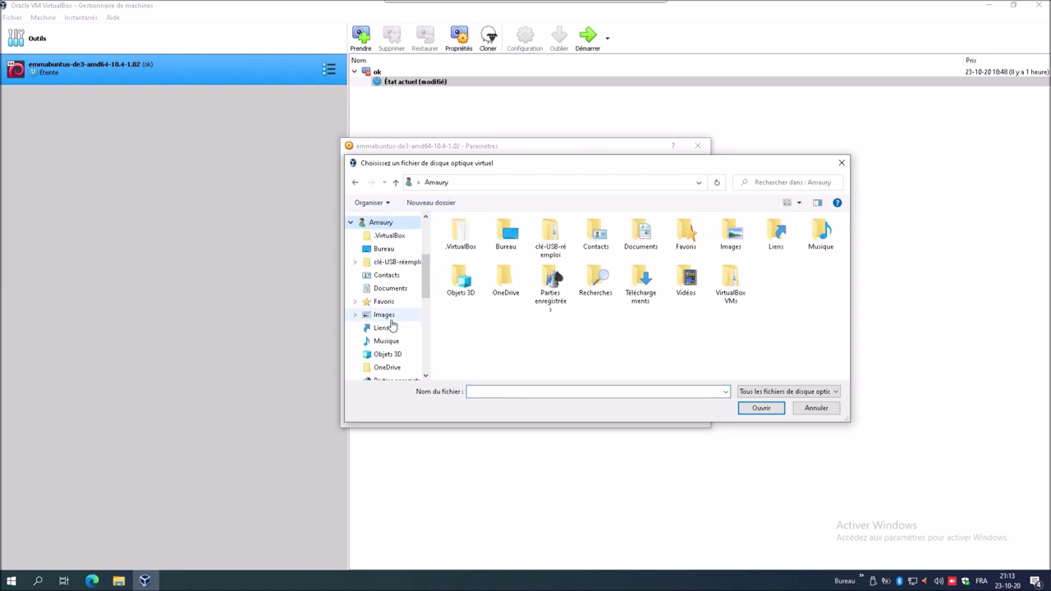
{"action": "double_click", "coordinate": [548, 256]}
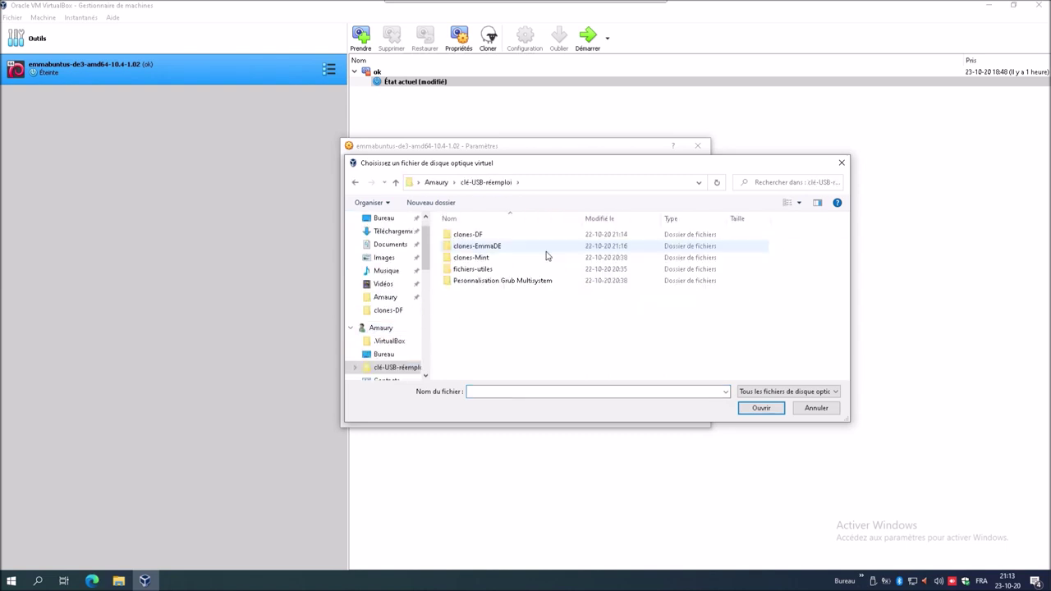
{"action": "double_click", "coordinate": [480, 269]}
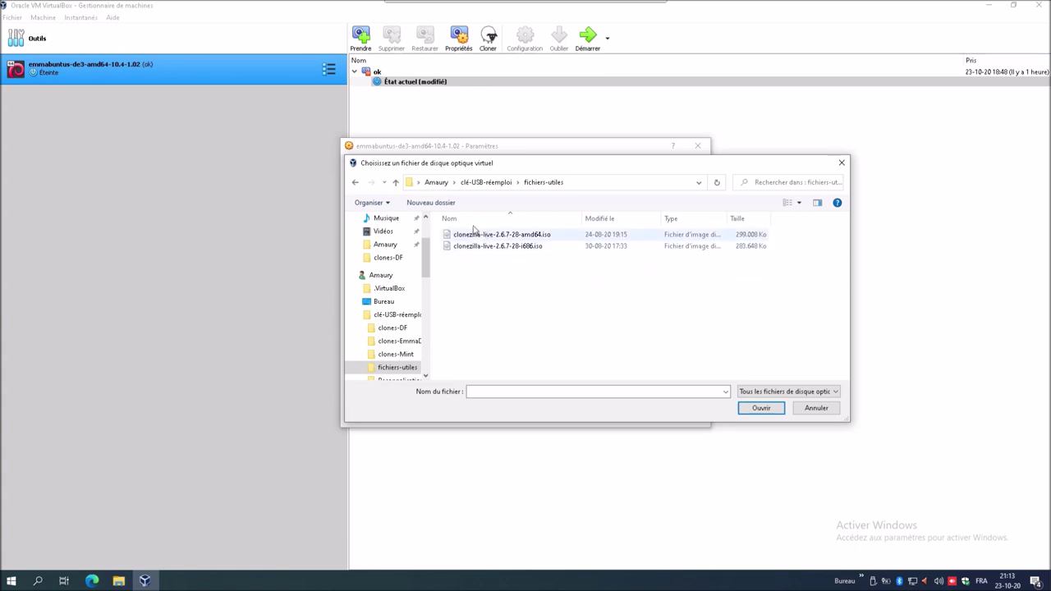
{"action": "left_click", "coordinate": [356, 183]}
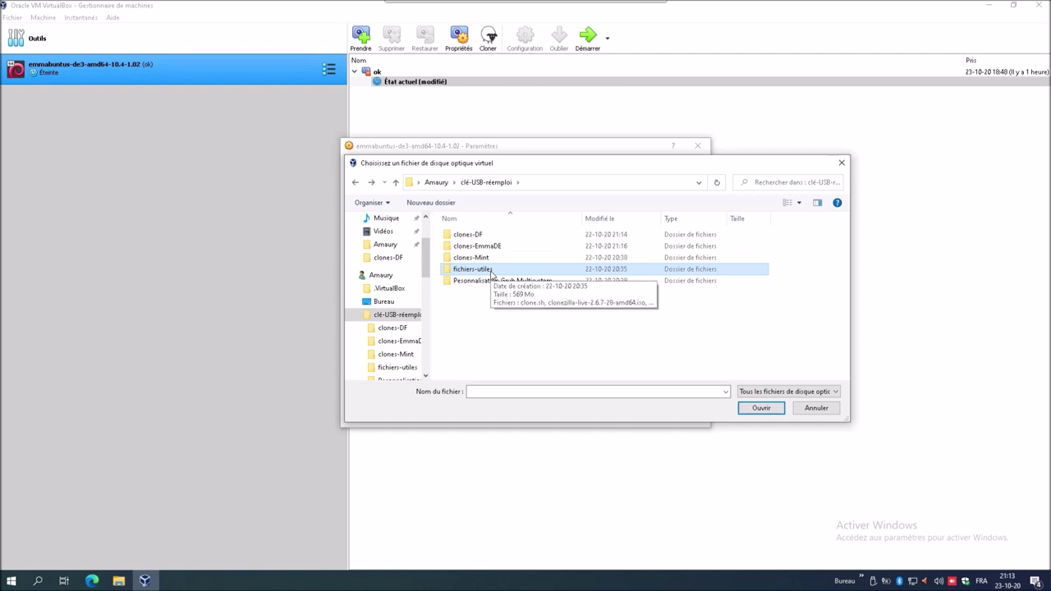
{"action": "left_click", "coordinate": [805, 408]}
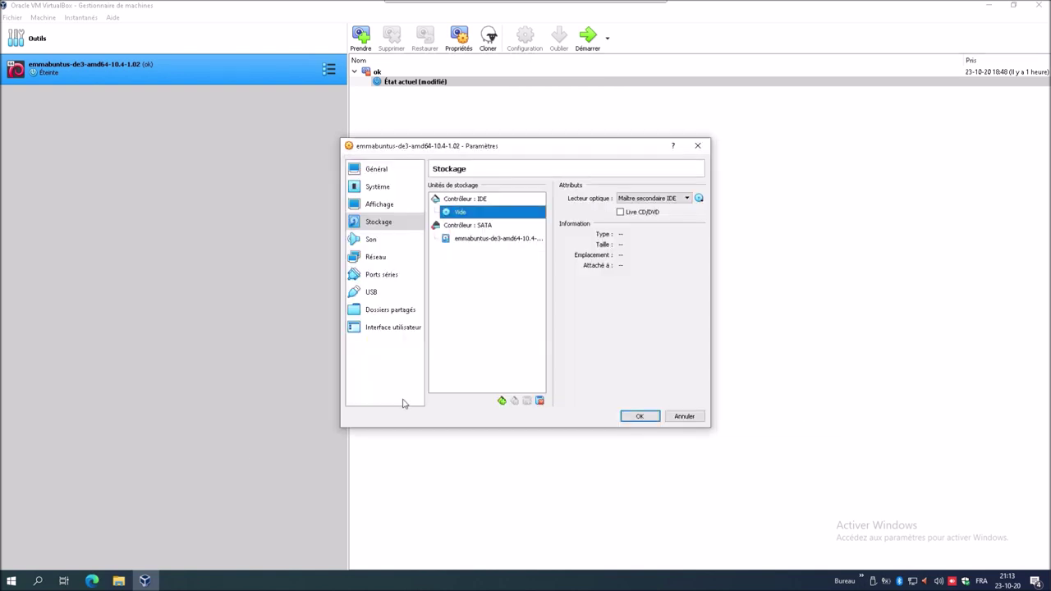
{"action": "left_click", "coordinate": [105, 580]}
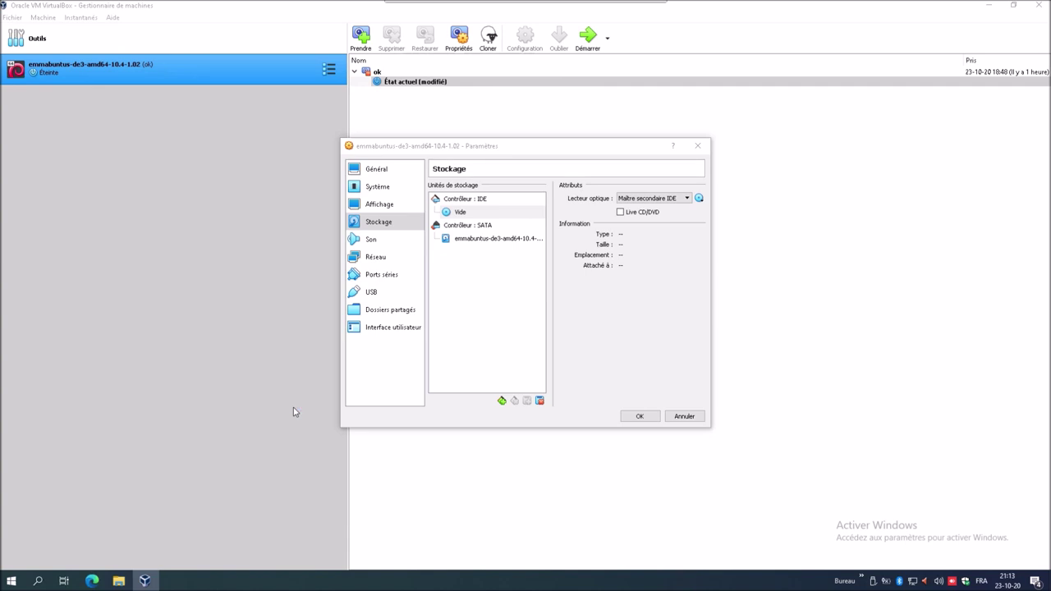
{"action": "key", "text": "super+1"}
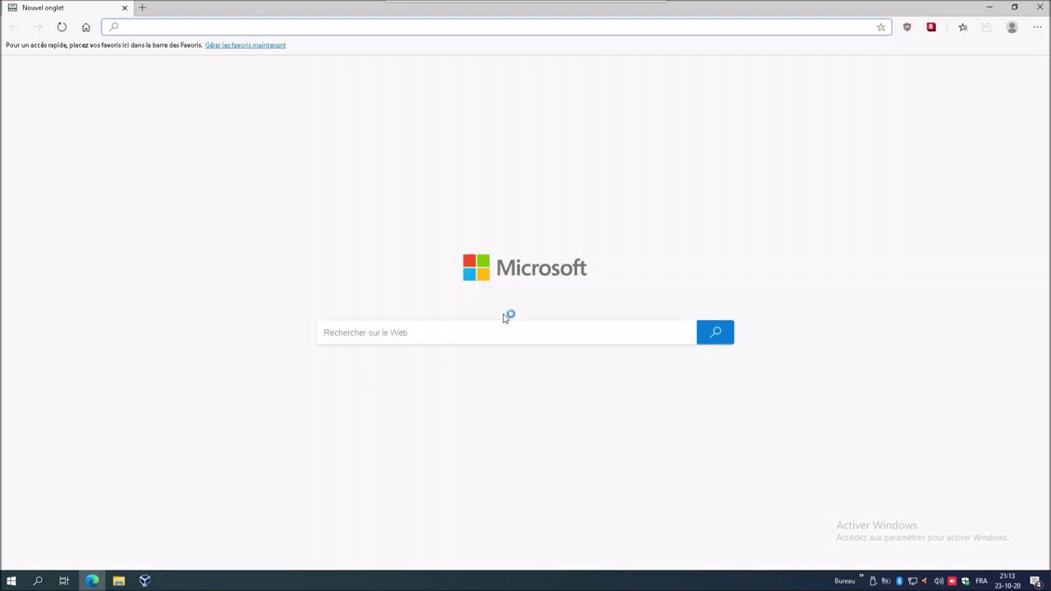
- Search Bing for 'plop boot' and download plpbt-5.0.15.zip from the plop.at page
{"action": "left_click", "coordinate": [535, 326]}
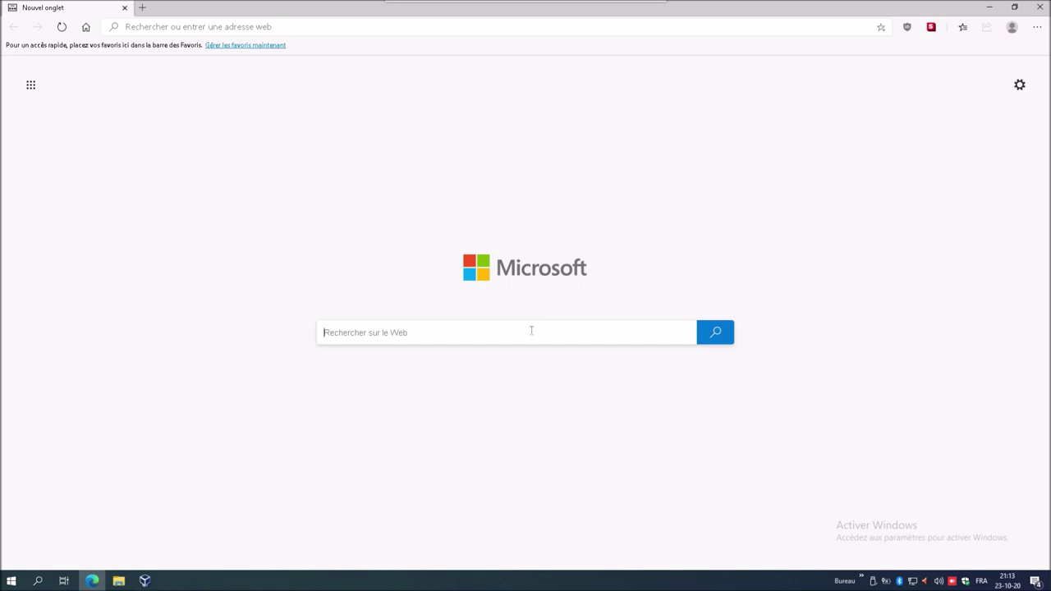
{"action": "type", "text": "plop"}
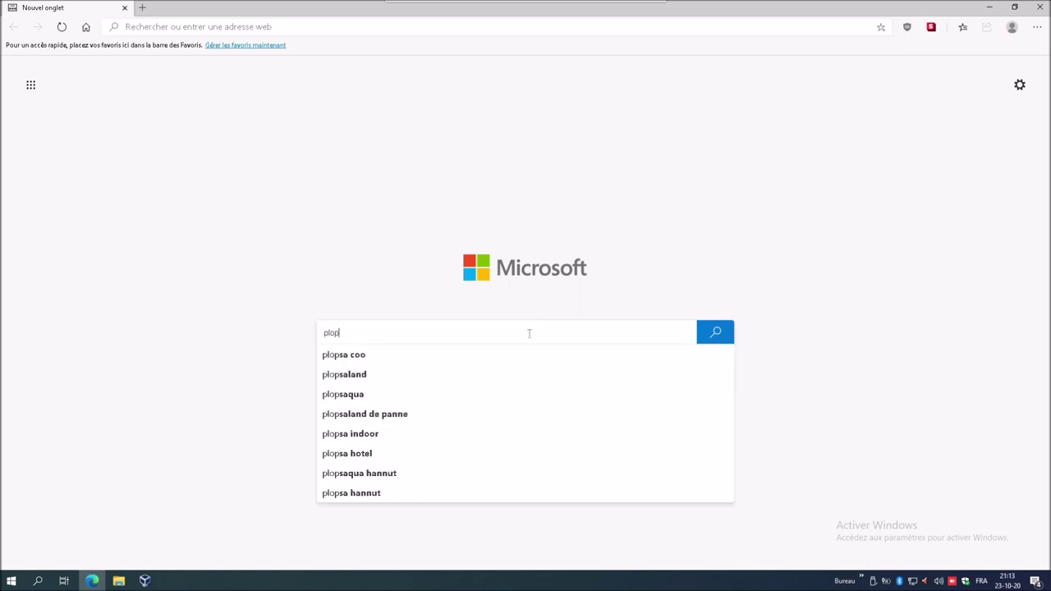
{"action": "type", "text": " boot"}
{"action": "key", "text": "Return"}
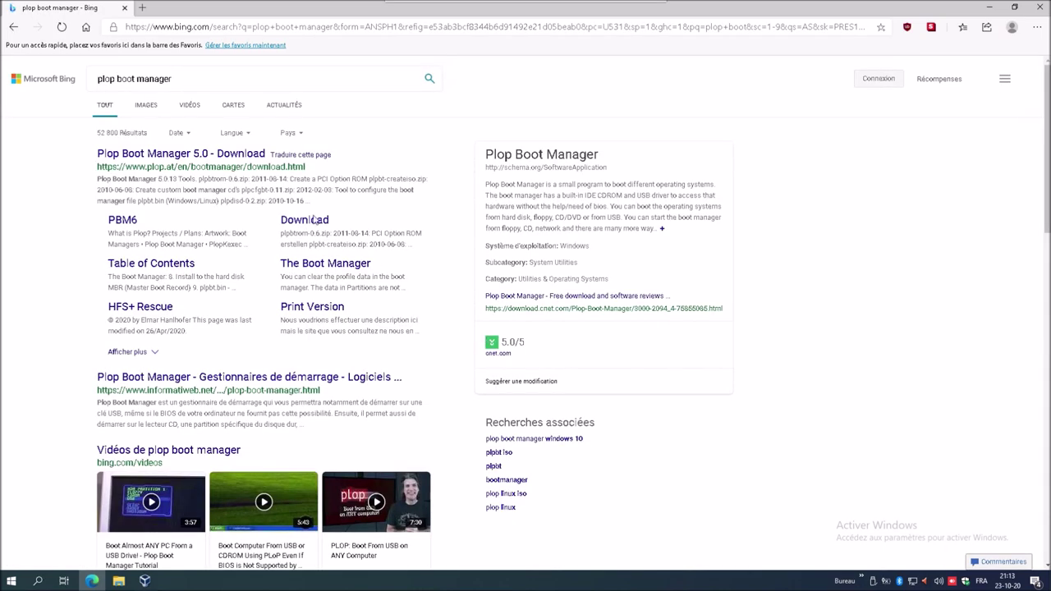
{"action": "left_click", "coordinate": [222, 156]}
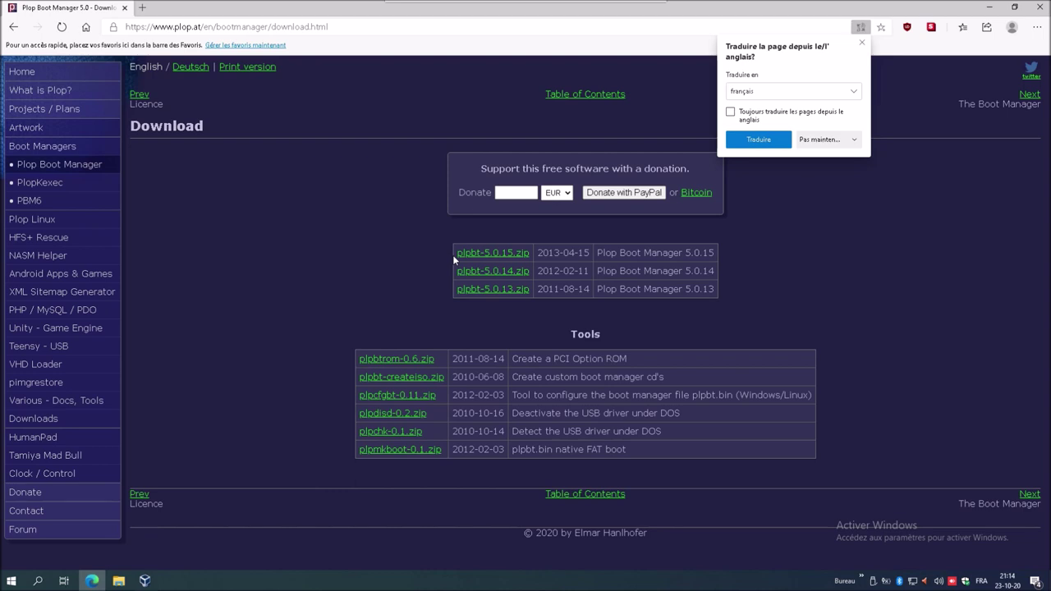
{"action": "left_click", "coordinate": [486, 257]}
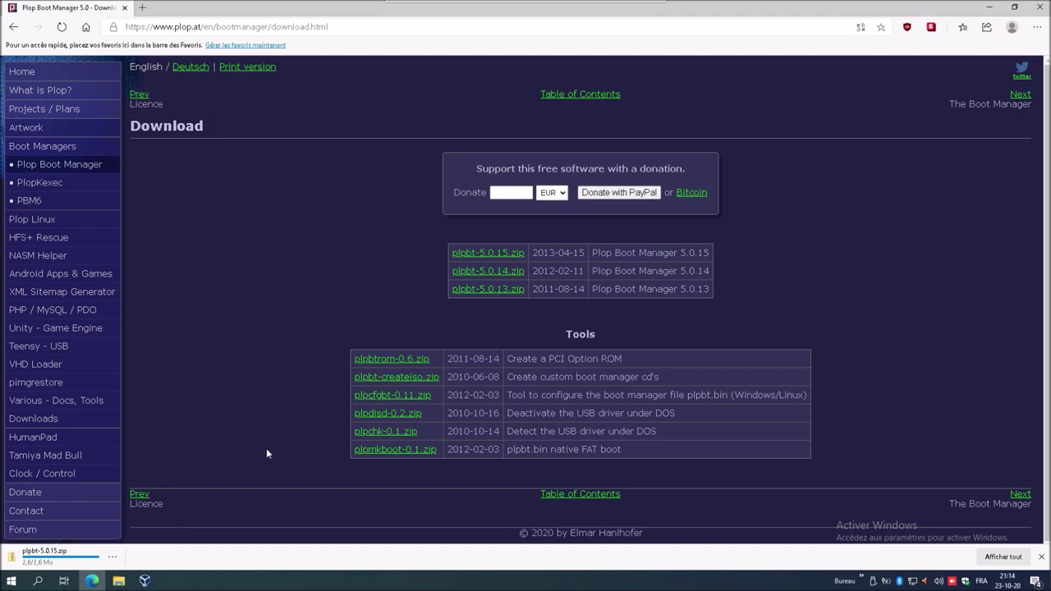
{"action": "left_click", "coordinate": [119, 581]}
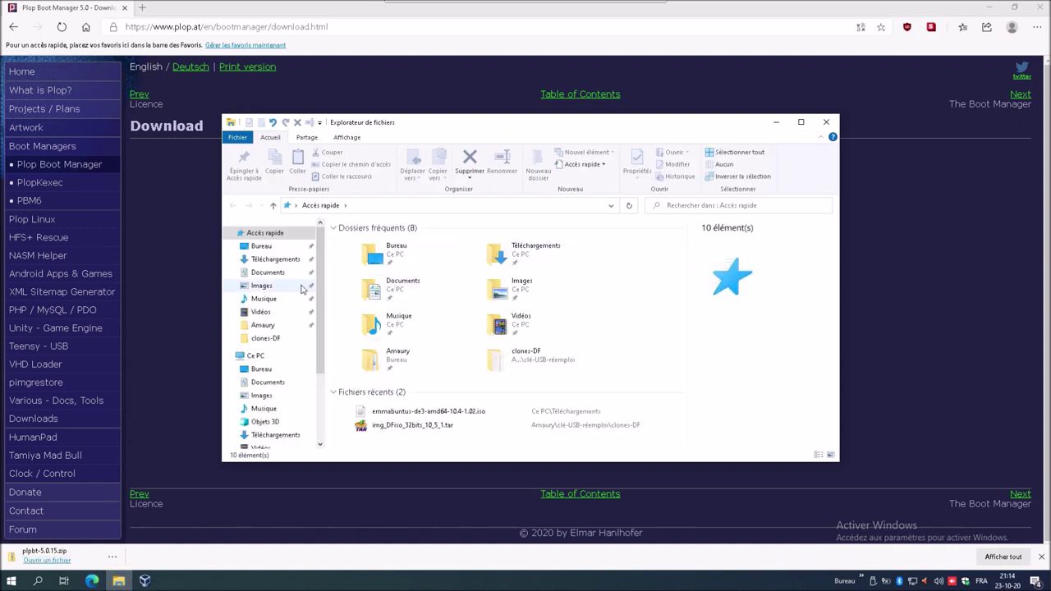
- Close Edge, extract plpbt-5.0.15.zip in Téléchargements, and open the inner plpbt-5.0.15 folder
{"action": "left_click", "coordinate": [287, 260]}
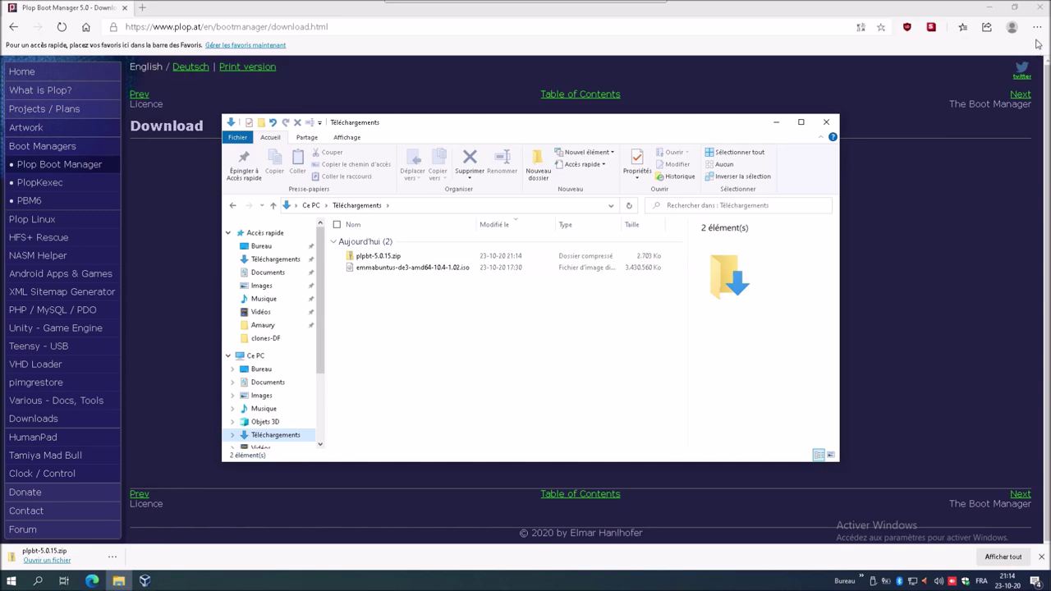
{"action": "left_click", "coordinate": [1038, 6]}
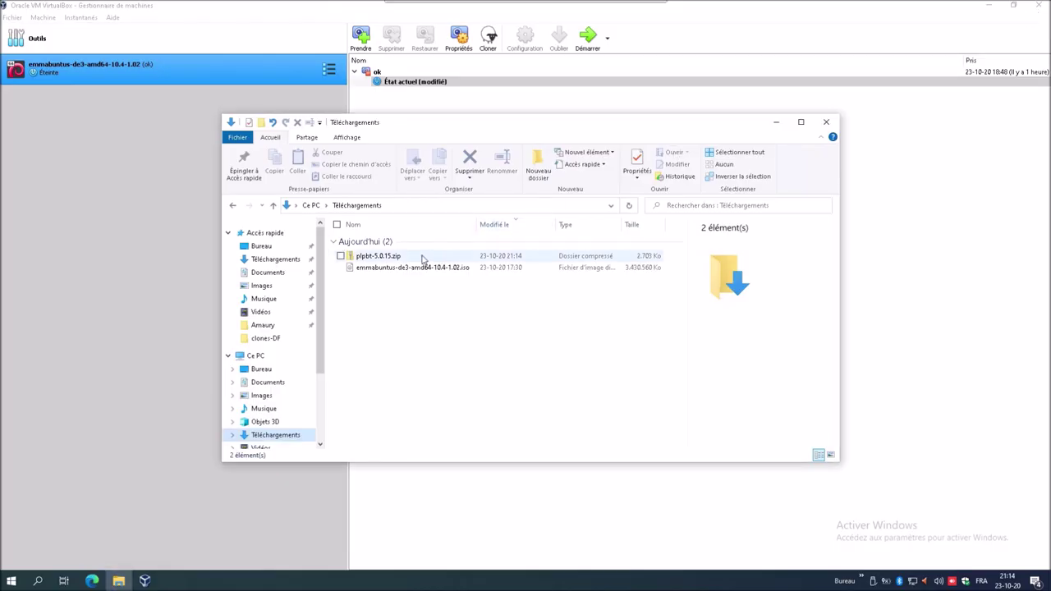
{"action": "right_click", "coordinate": [422, 259]}
{"action": "left_click", "coordinate": [415, 260]}
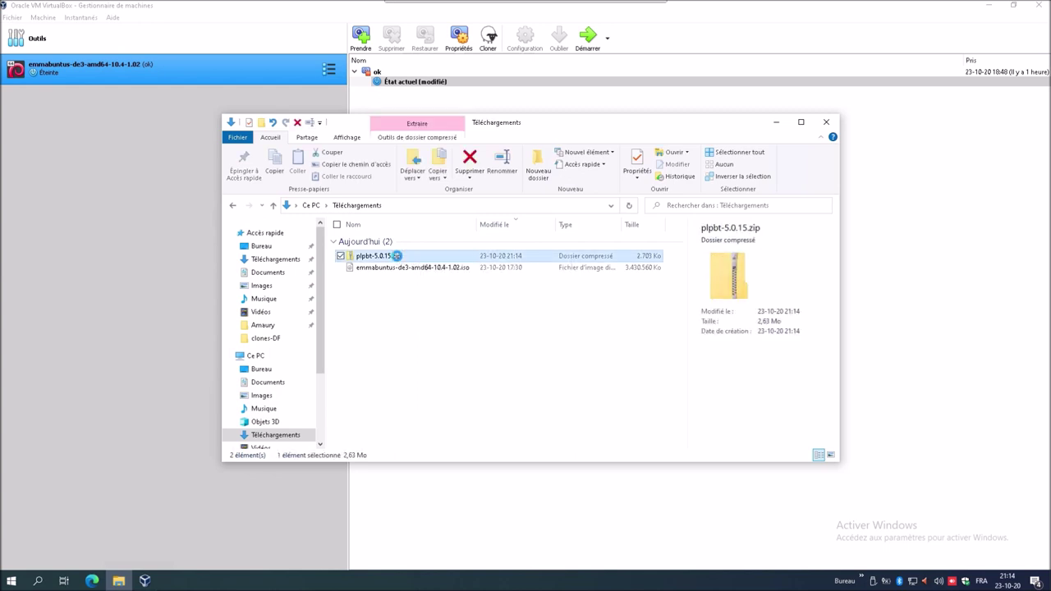
{"action": "right_click", "coordinate": [397, 259]}
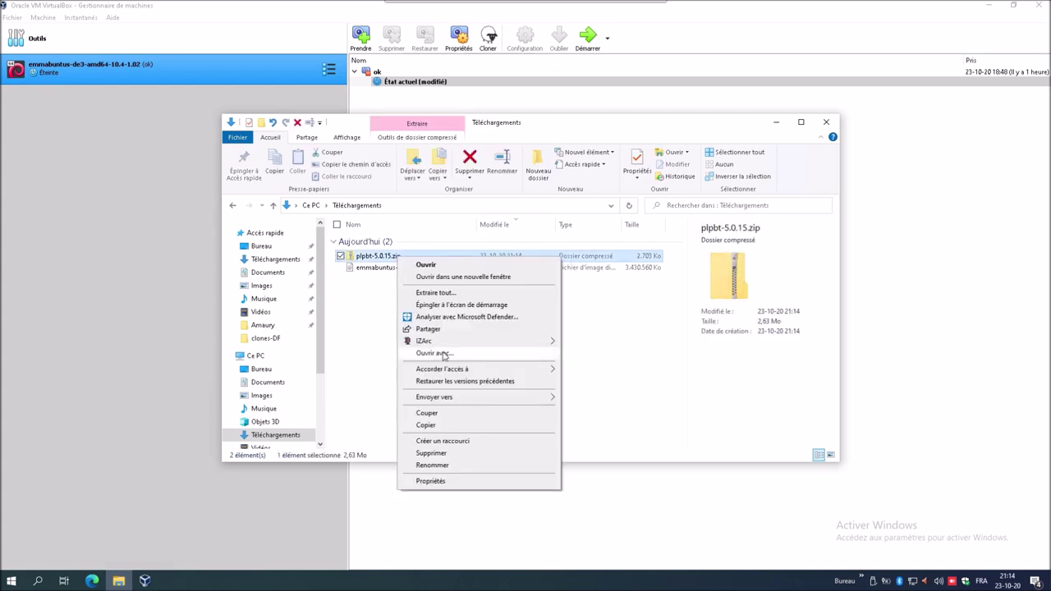
{"action": "mouse_move", "coordinate": [450, 364]}
{"action": "left_click", "coordinate": [443, 293]}
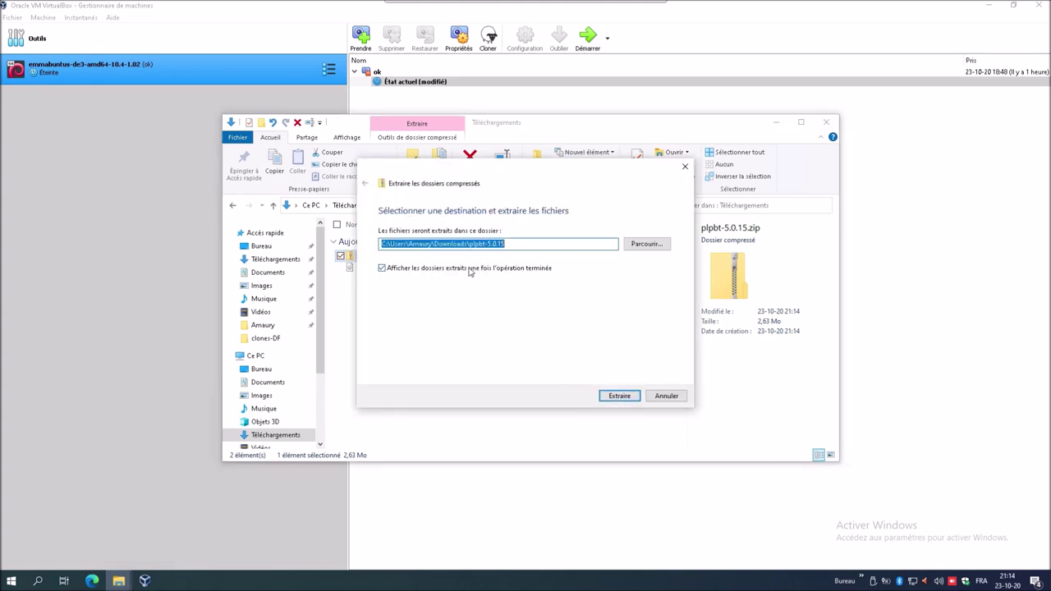
{"action": "left_click", "coordinate": [468, 268]}
{"action": "left_click", "coordinate": [613, 397]}
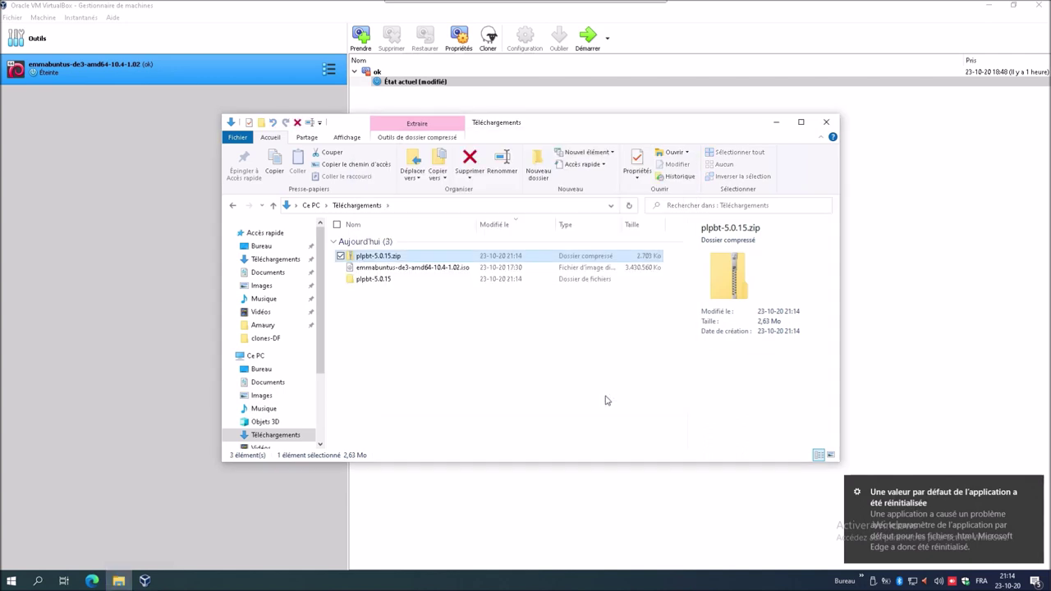
{"action": "double_click", "coordinate": [374, 279]}
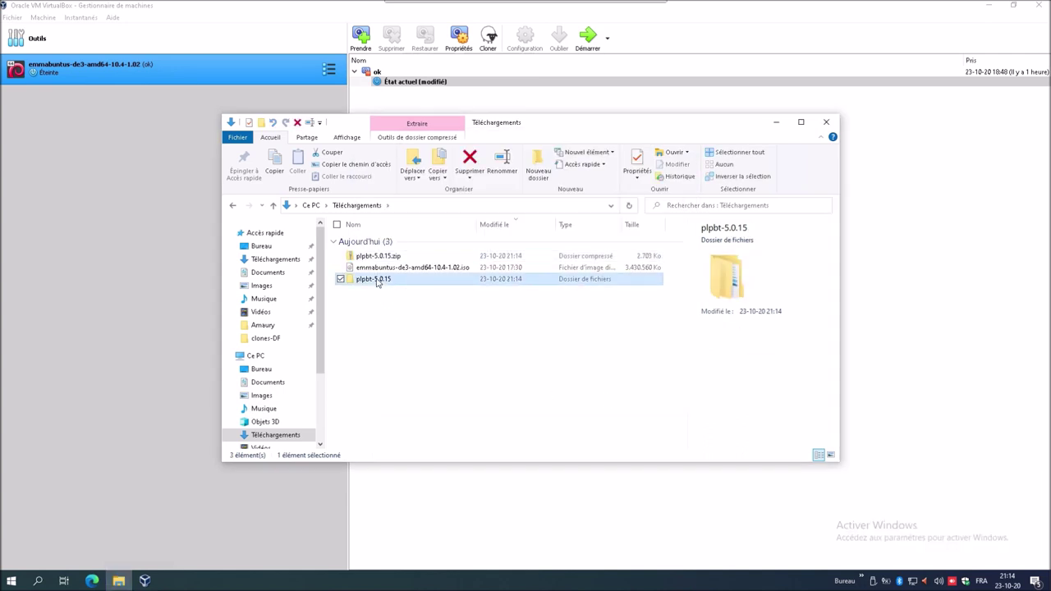
{"action": "double_click", "coordinate": [381, 240]}
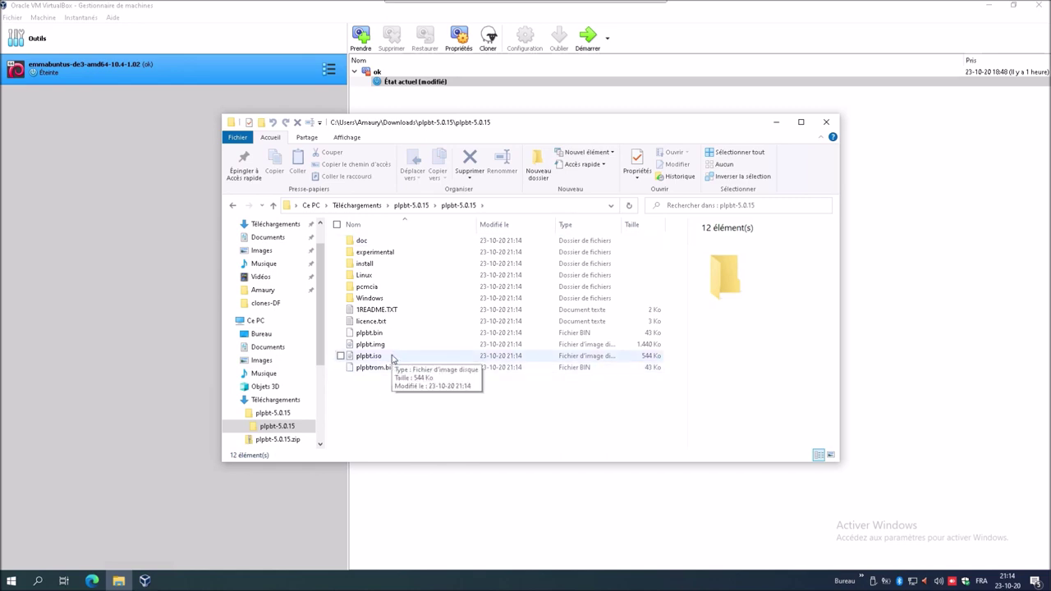
- Load plpbt.iso from plpbt-5.0.15\plpbt-5.0.15 into the VM's IDE optical drive
{"action": "left_click", "coordinate": [137, 293]}
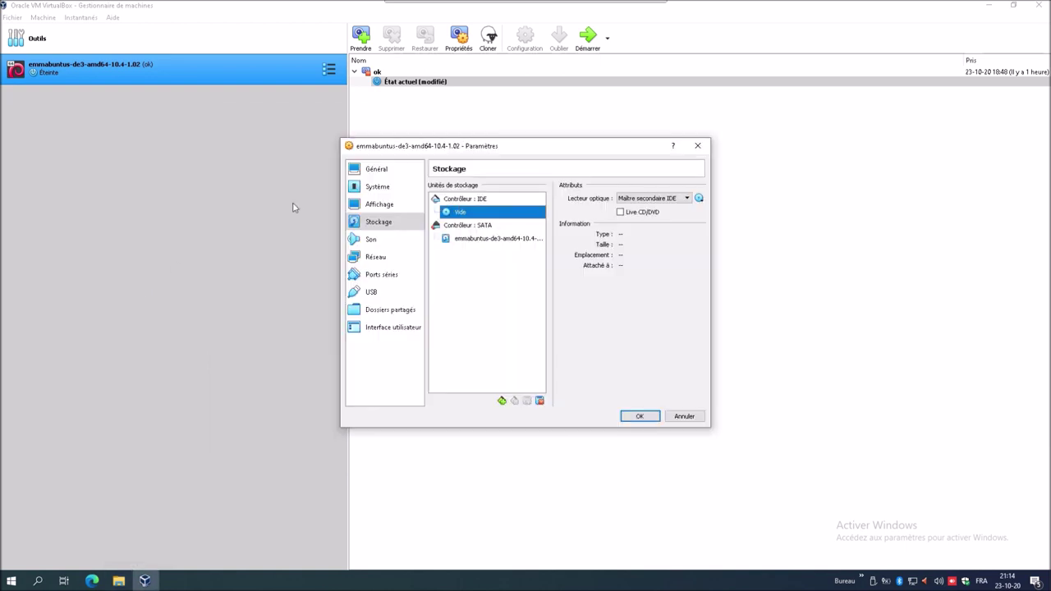
{"action": "left_click", "coordinate": [700, 199]}
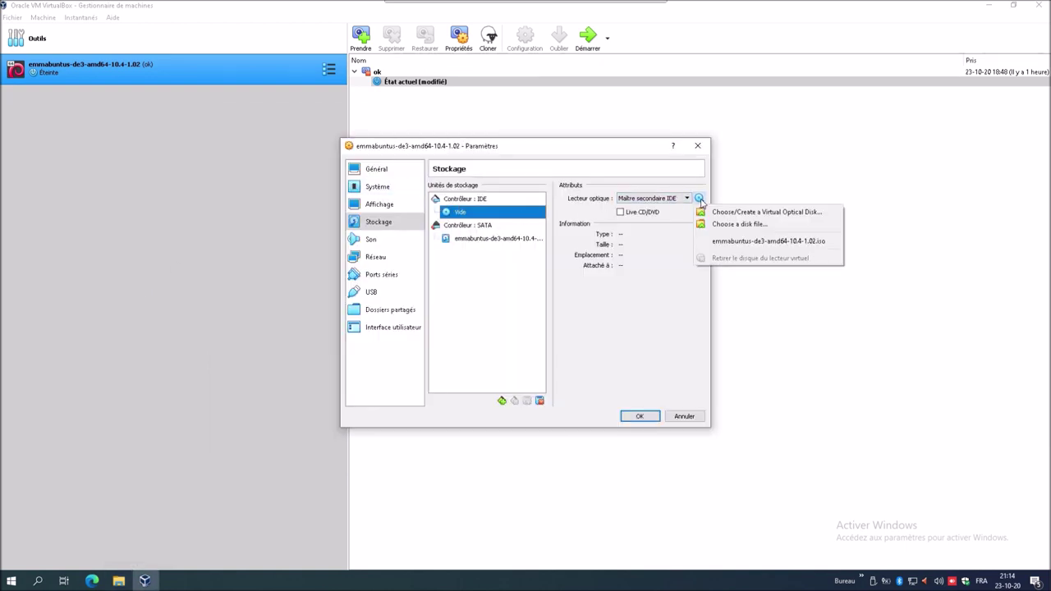
{"action": "left_click", "coordinate": [716, 225]}
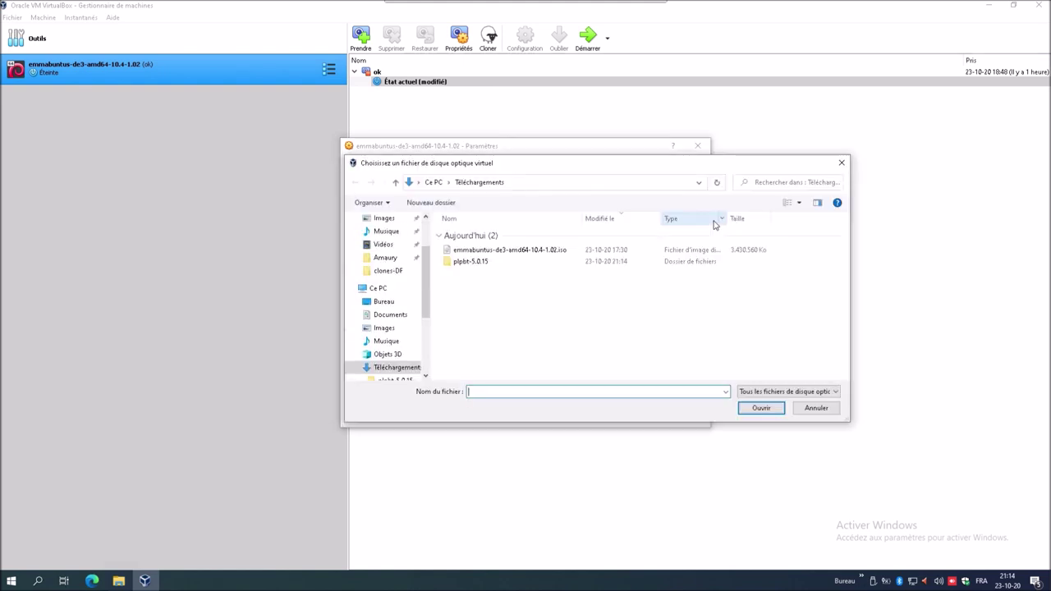
{"action": "double_click", "coordinate": [498, 263]}
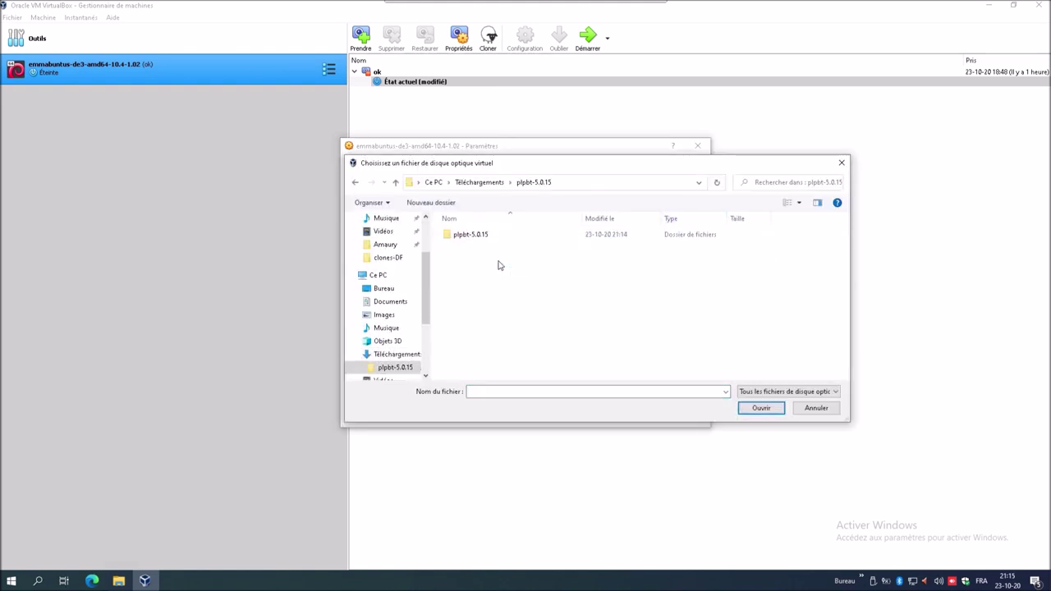
{"action": "left_click", "coordinate": [484, 235]}
{"action": "double_click", "coordinate": [484, 235]}
{"action": "double_click", "coordinate": [481, 302]}
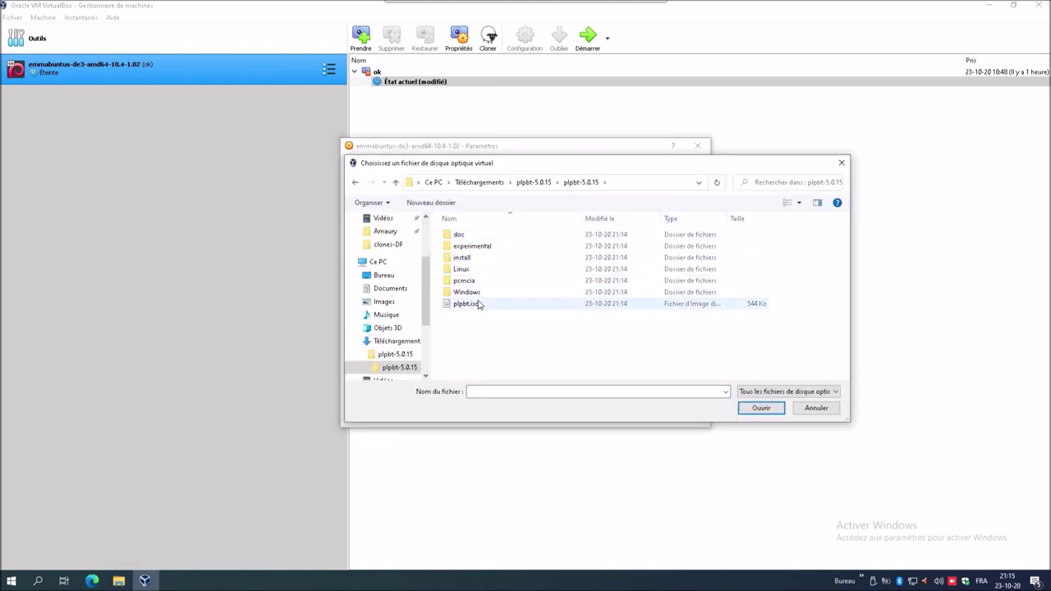